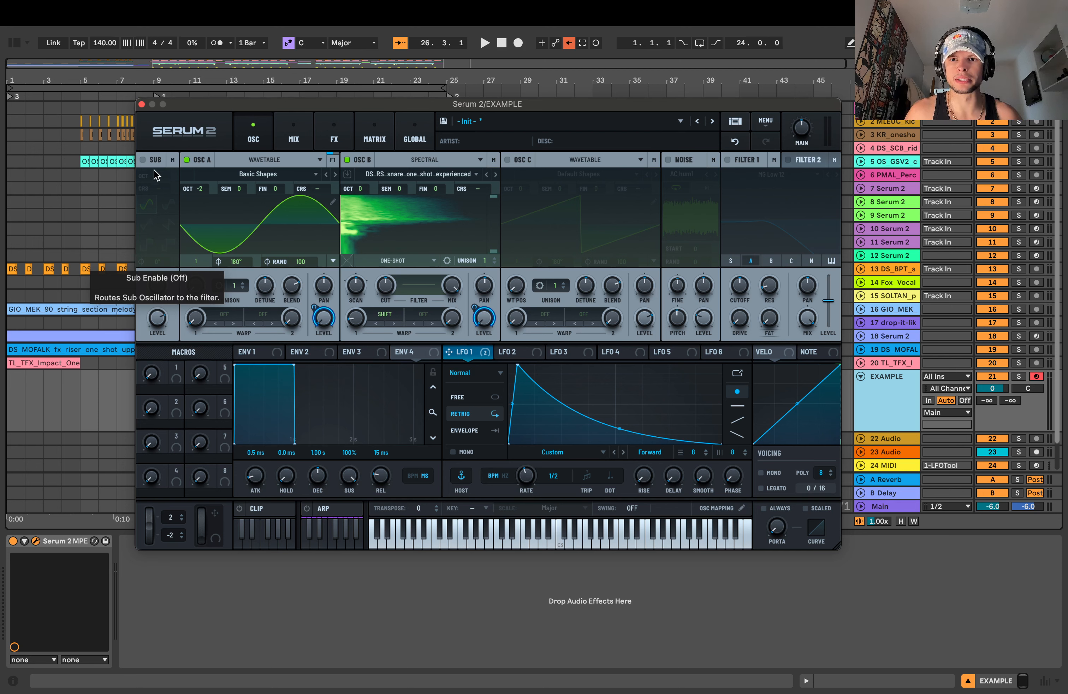
# - Enable the Sub oscillator and try shifting its coarse pitch before resetting it to zero
pyautogui.click(143, 161)
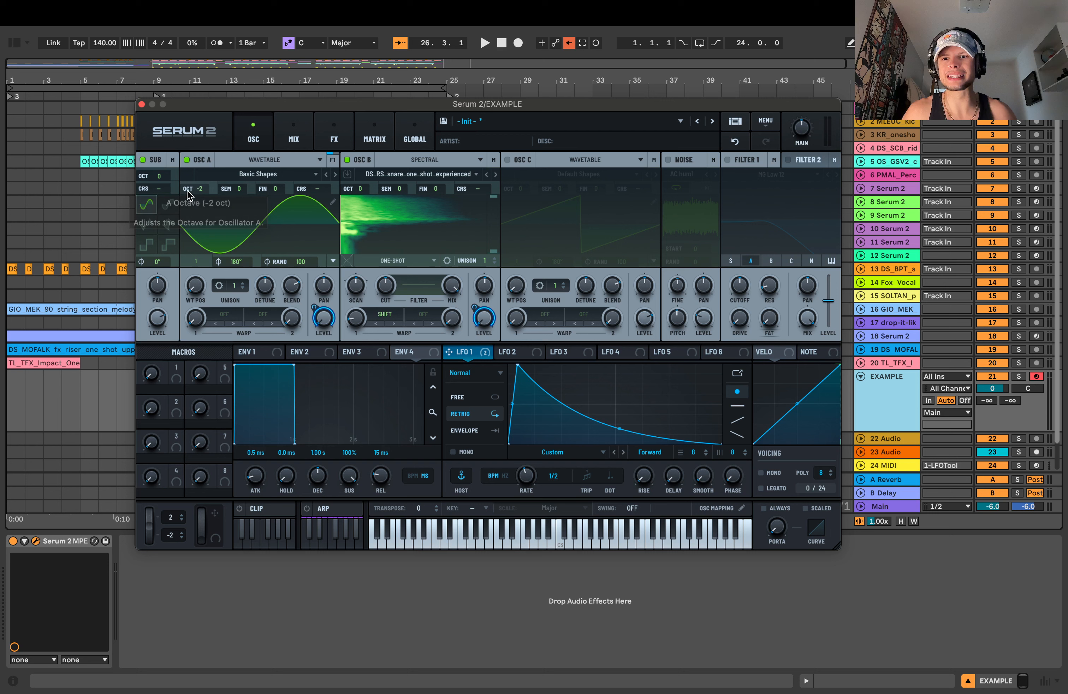
pyautogui.moveTo(166, 194); pyautogui.dragTo(164, 190)
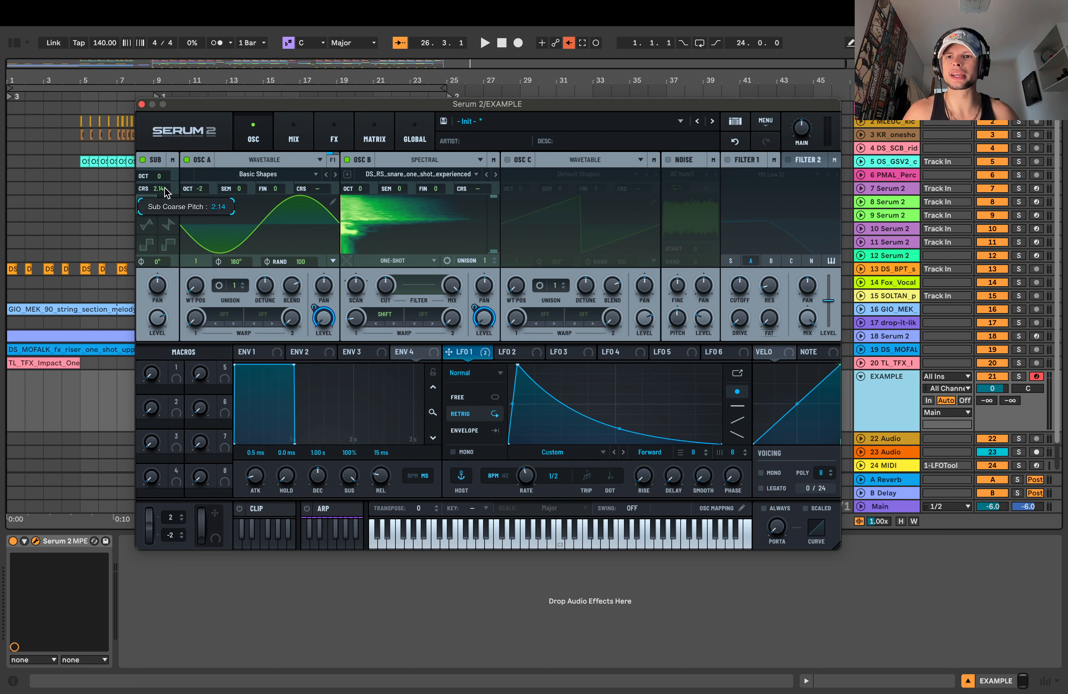
pyautogui.moveTo(164, 194); pyautogui.dragTo(163, 196)
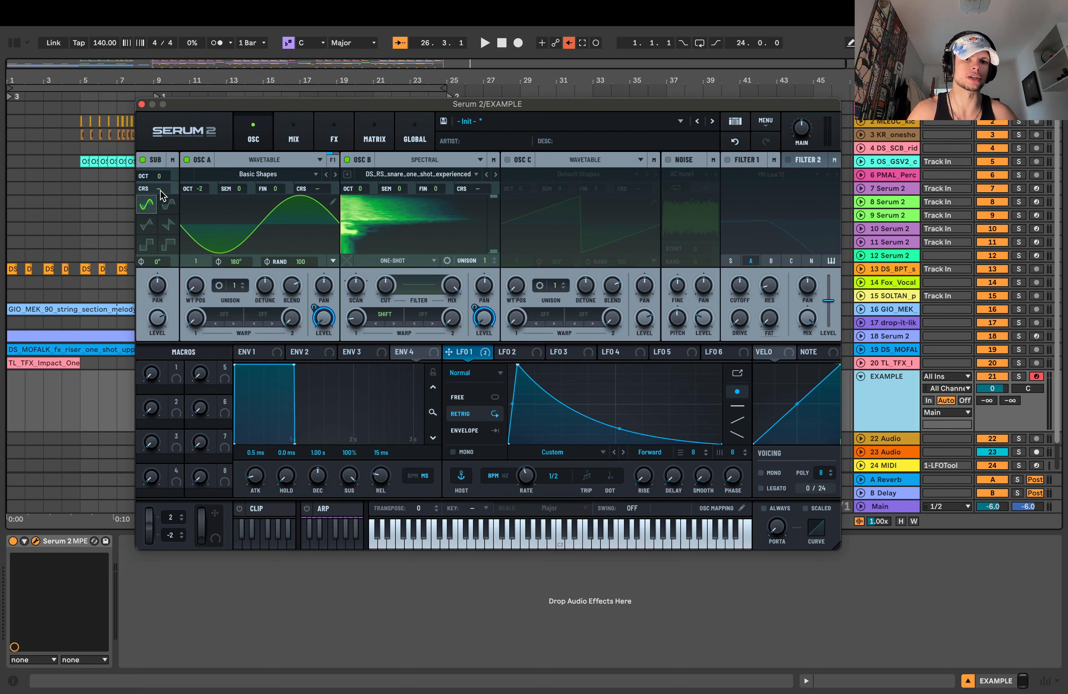
pyautogui.moveTo(160, 190); pyautogui.dragTo(164, 194)
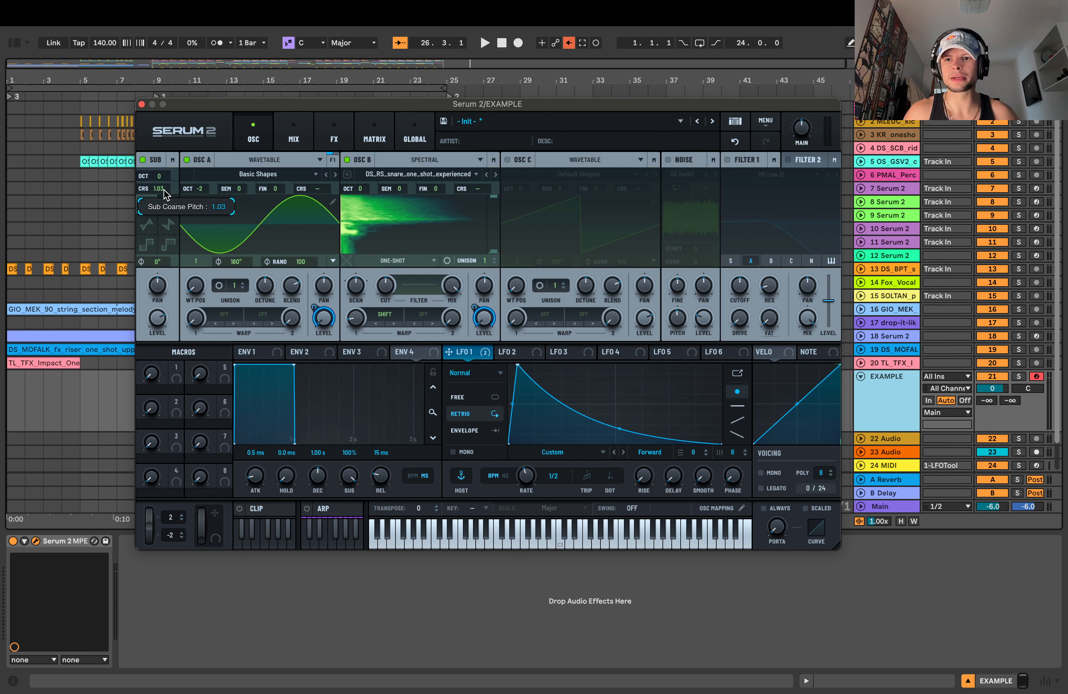
pyautogui.moveTo(165, 197); pyautogui.dragTo(167, 200)
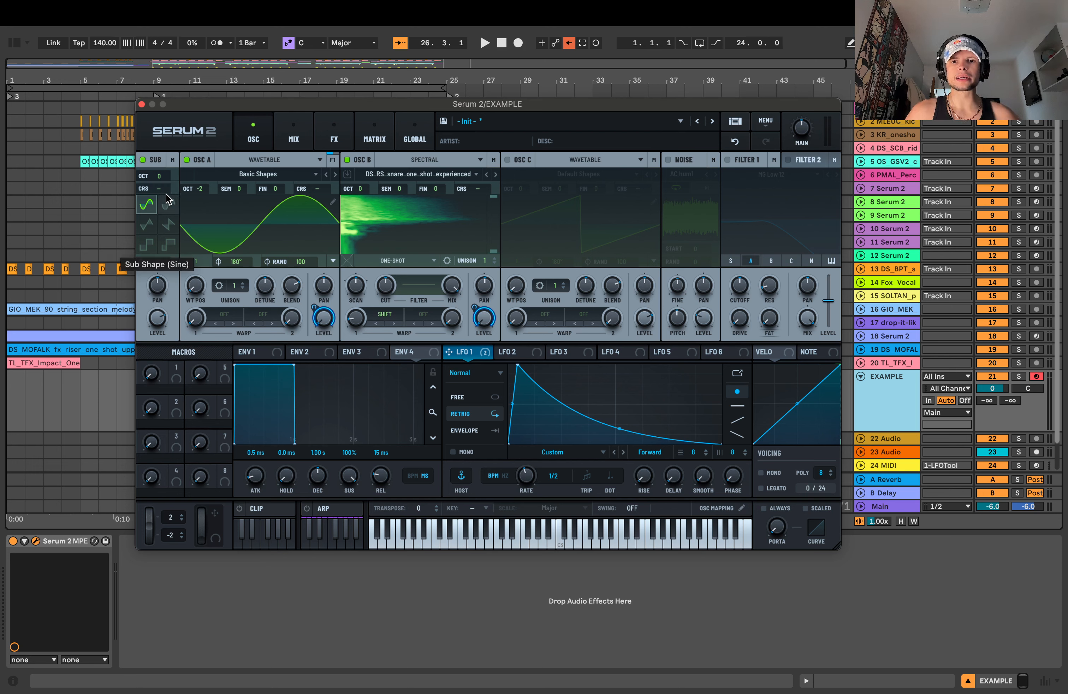
# - Review the wavetable categories and the oscillator types available for oscillator A without changing them
pyautogui.click(265, 175)
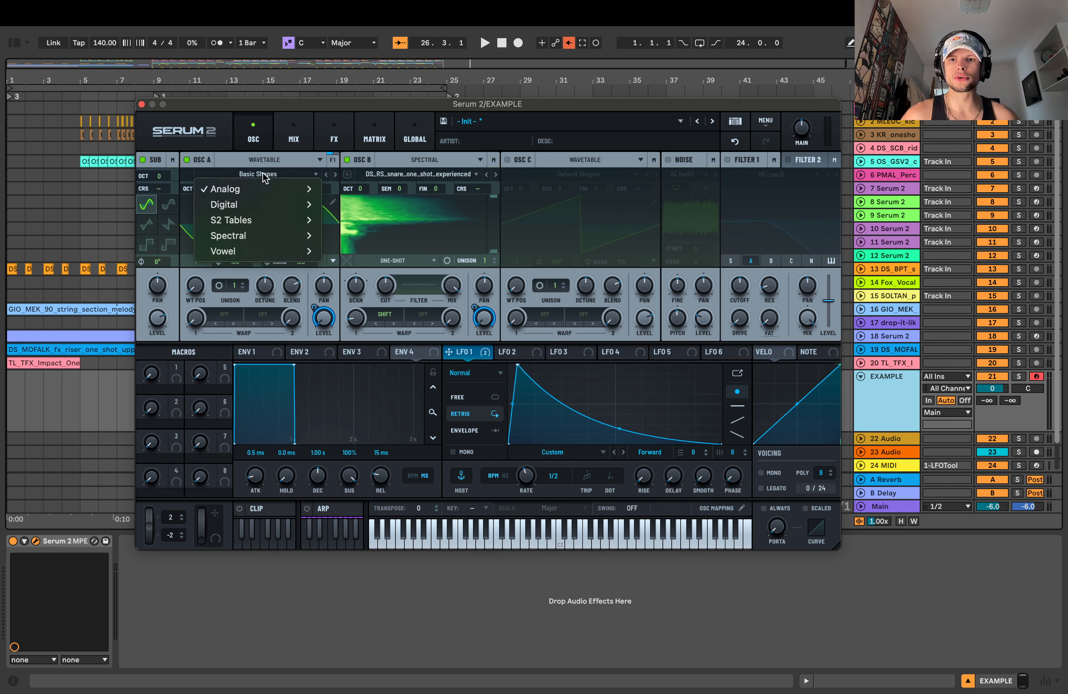
pyautogui.click(264, 175)
pyautogui.click(262, 175)
pyautogui.click(260, 176)
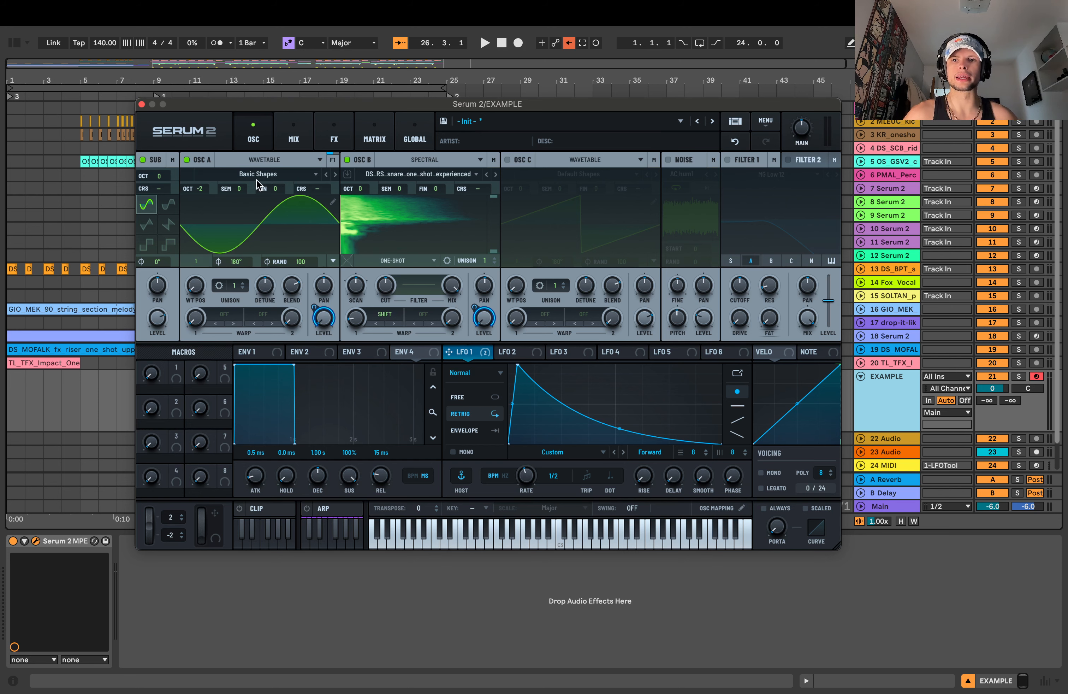
pyautogui.click(275, 163)
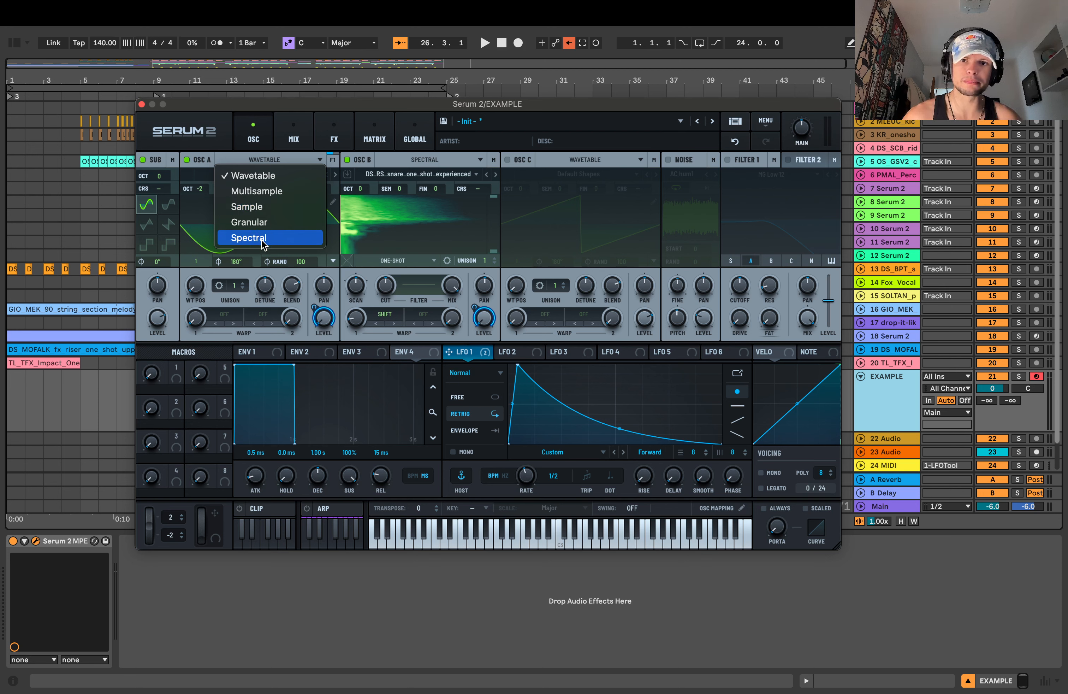
# - Review the oscillator types offered for oscillator B and keep Spectral selected
pyautogui.click(410, 164)
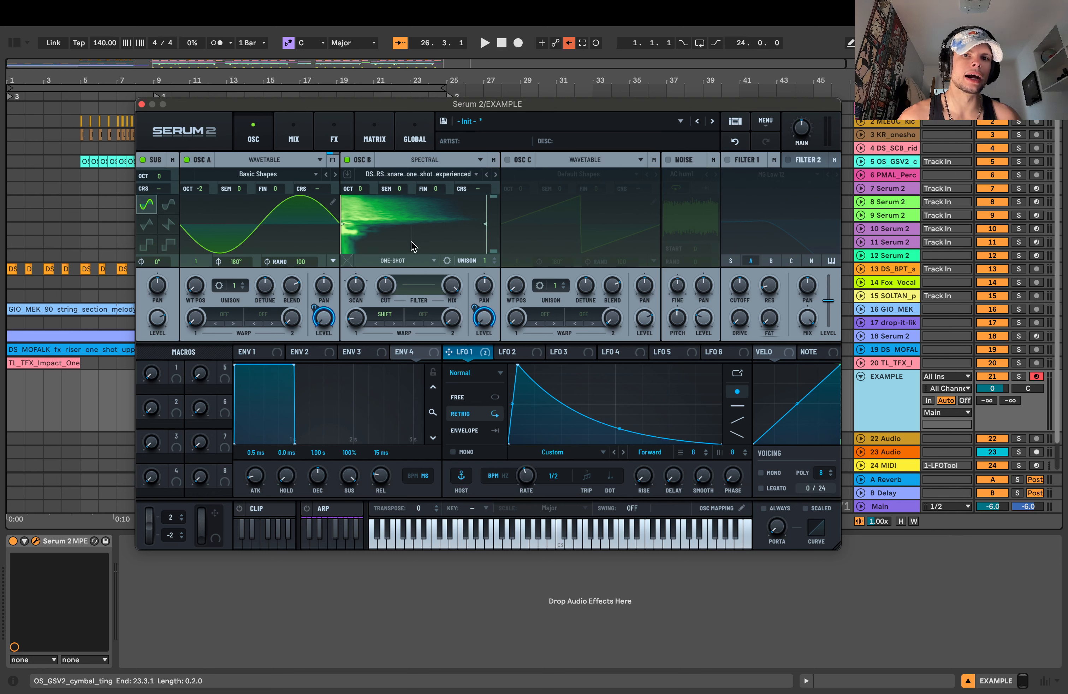
pyautogui.click(432, 164)
pyautogui.click(432, 164)
pyautogui.click(434, 163)
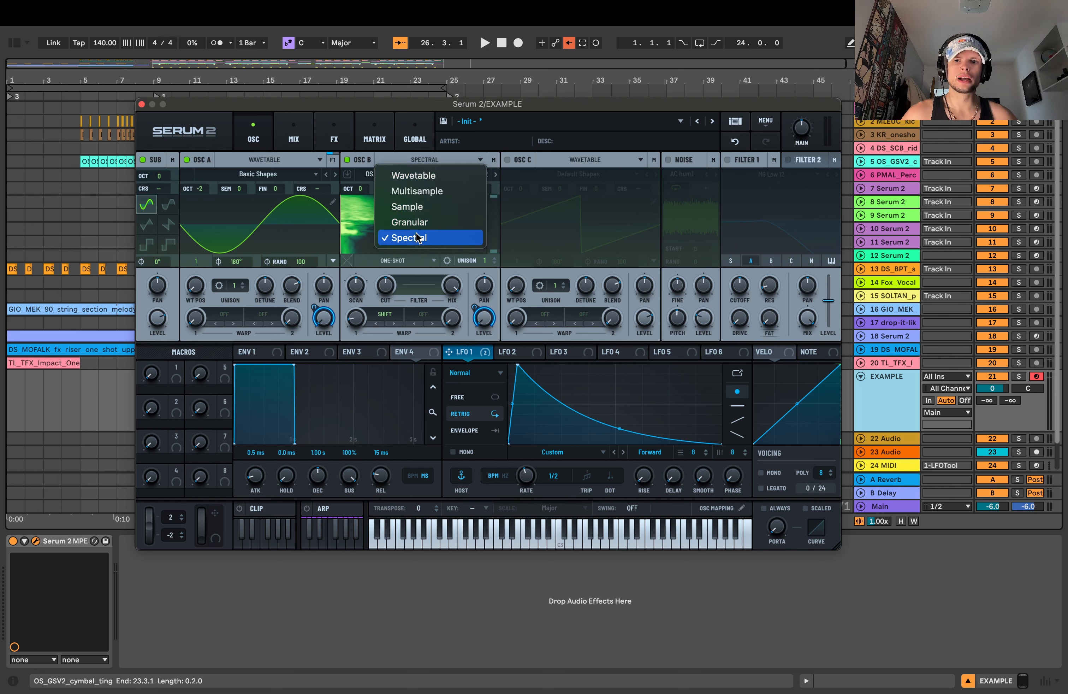
pyautogui.click(418, 237)
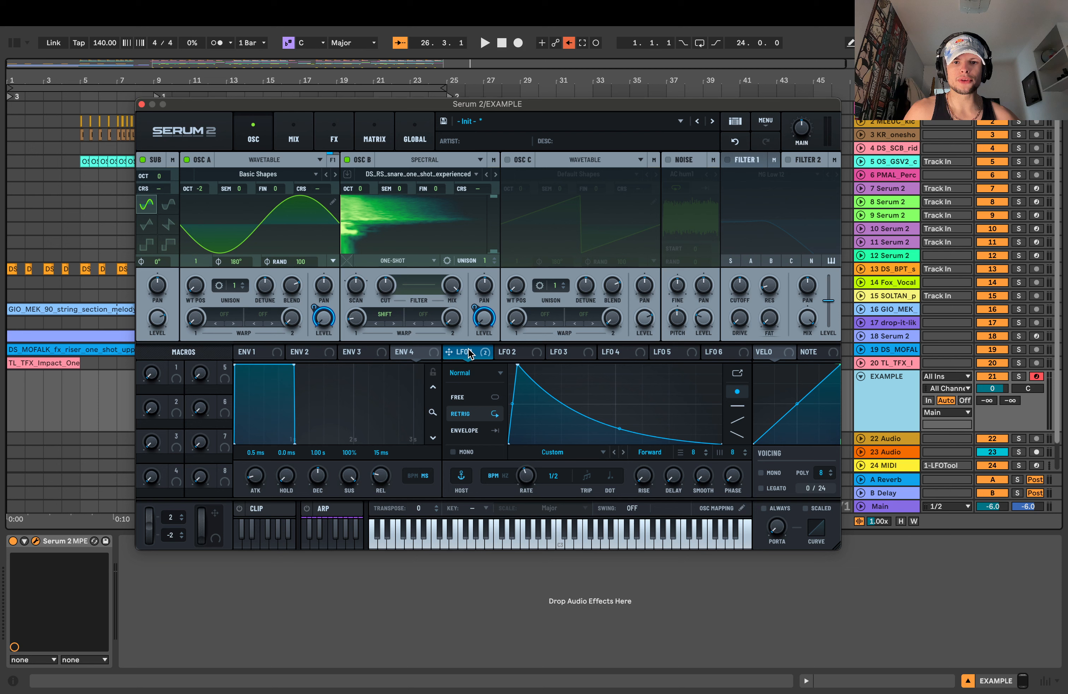
# - Set LFO 2 to Free mode and try adding and removing a point on its triangle curve
pyautogui.click(513, 353)
pyautogui.click(476, 352)
pyautogui.click(527, 353)
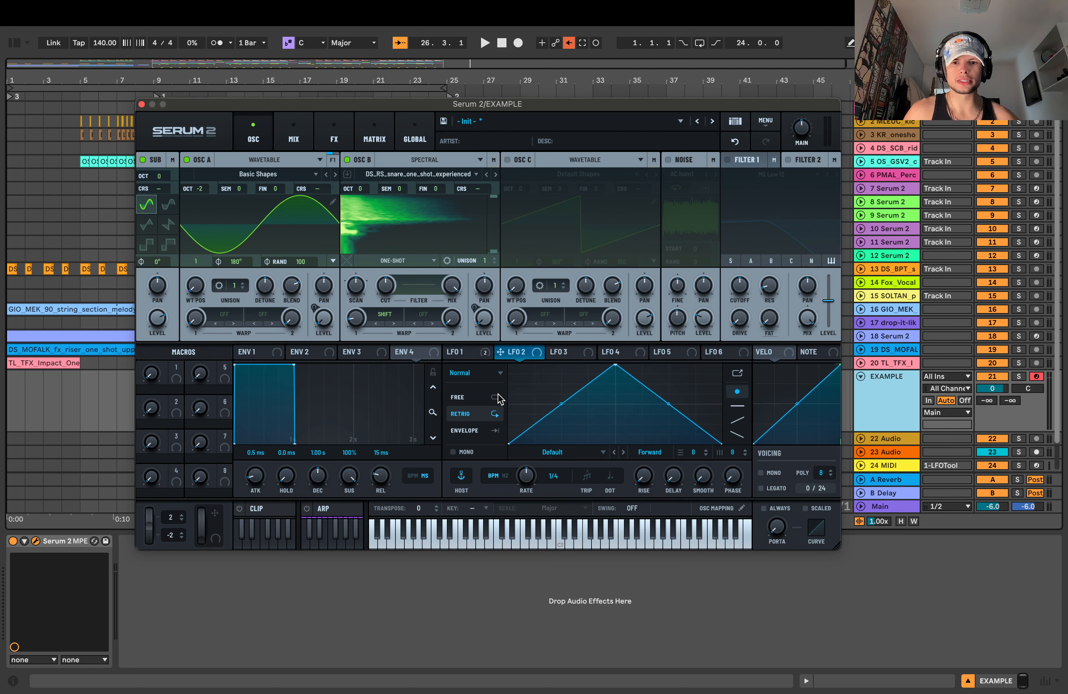
pyautogui.click(475, 402)
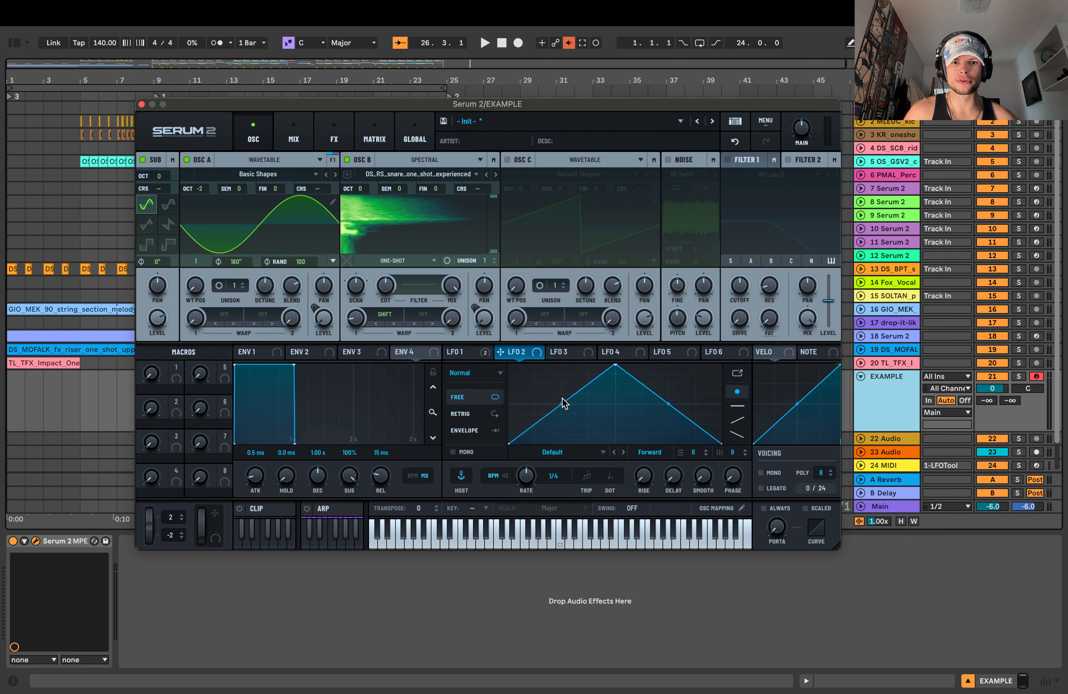
pyautogui.doubleClick(534, 394)
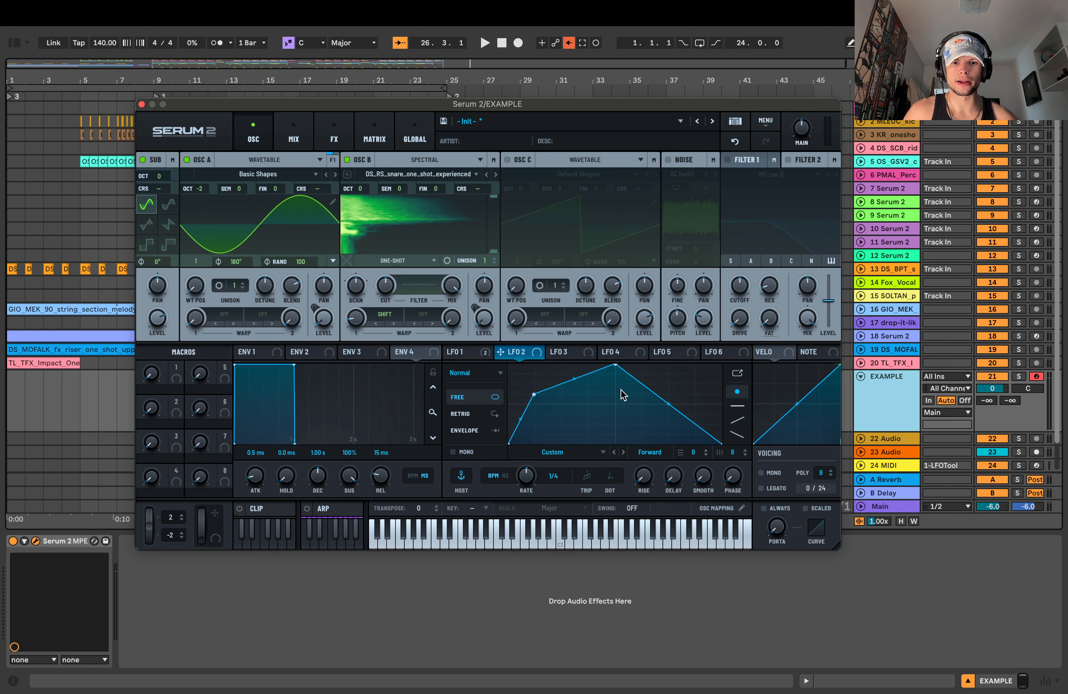
pyautogui.doubleClick(534, 395)
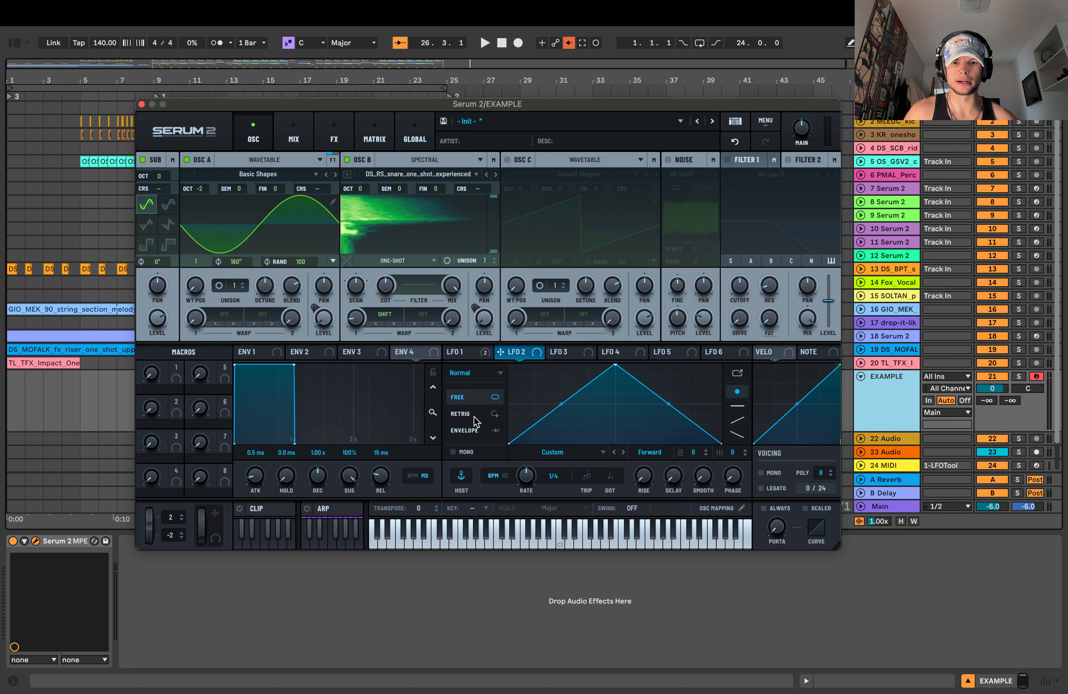
# - Change LFO 2 to the Path type and shape it into a rounded four-point closed loop, then return to LFO 1
pyautogui.click(473, 373)
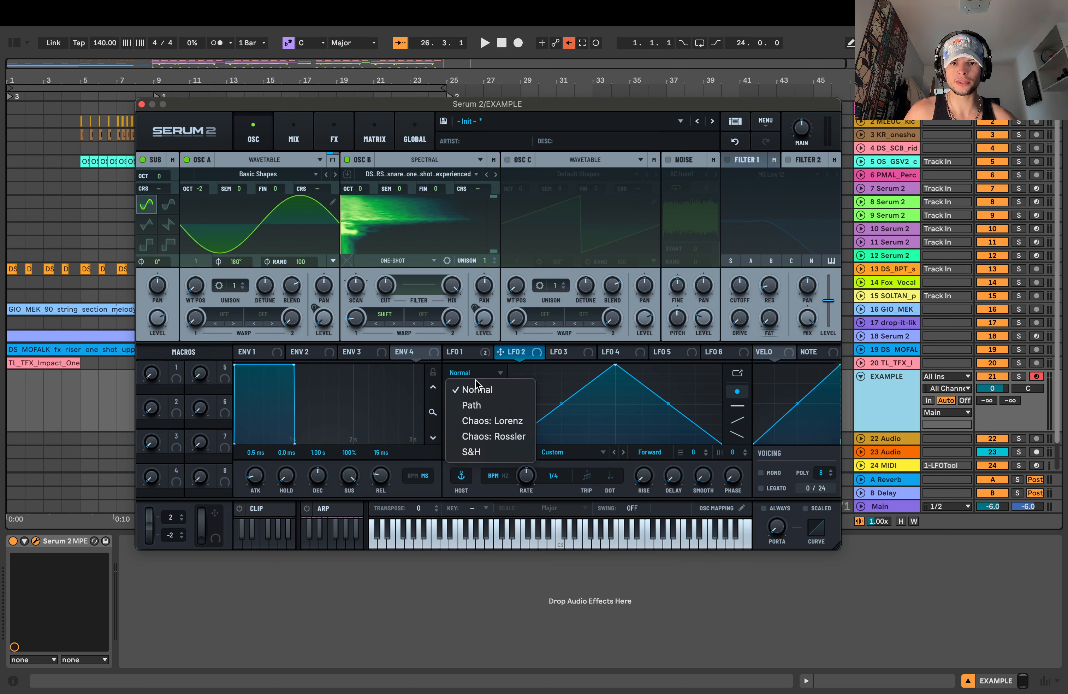
pyautogui.click(481, 405)
pyautogui.moveTo(615, 404); pyautogui.dragTo(579, 401)
pyautogui.moveTo(683, 415); pyautogui.dragTo(665, 418)
pyautogui.click(584, 413)
pyautogui.click(571, 387)
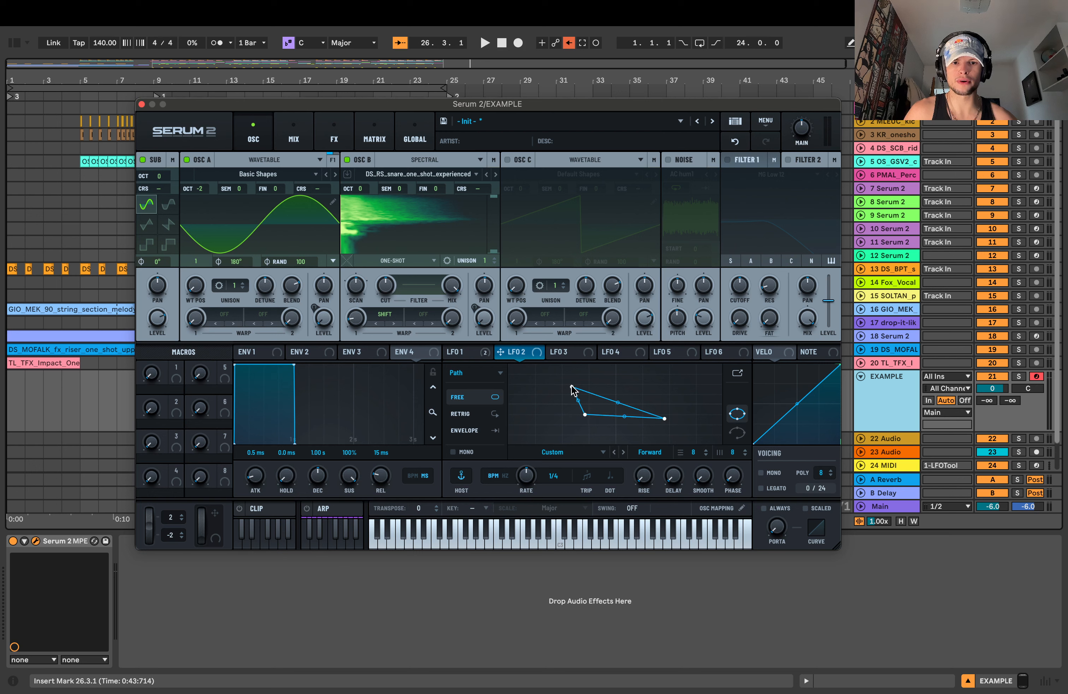
pyautogui.click(653, 381)
pyautogui.moveTo(612, 384); pyautogui.dragTo(571, 400)
pyautogui.moveTo(658, 400); pyautogui.dragTo(675, 399)
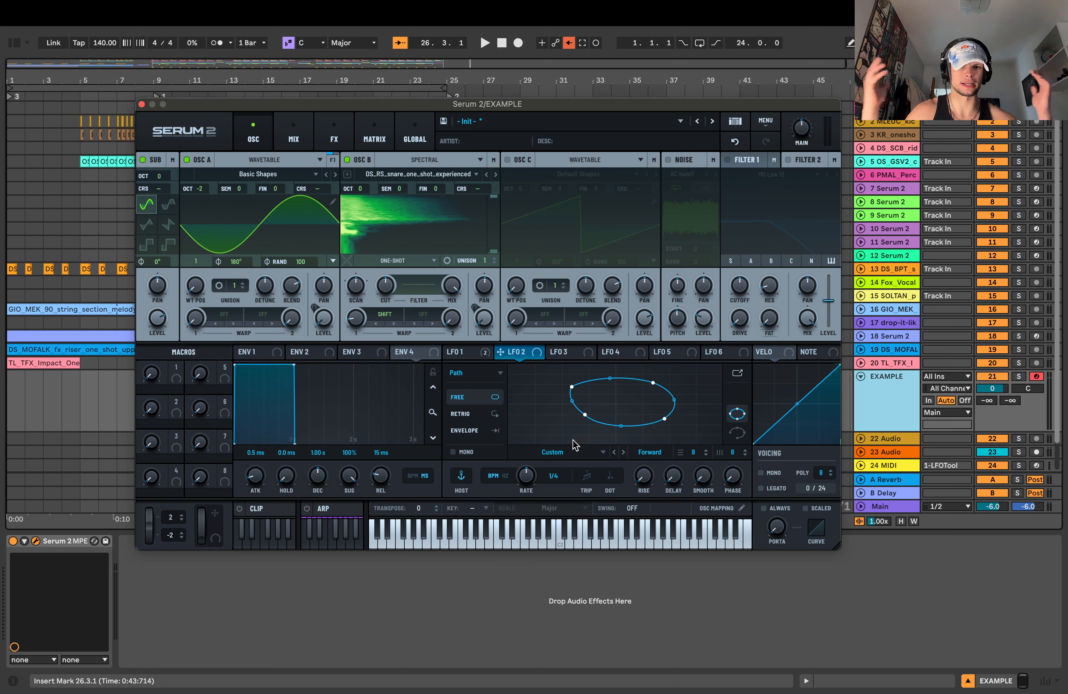
pyautogui.click(456, 352)
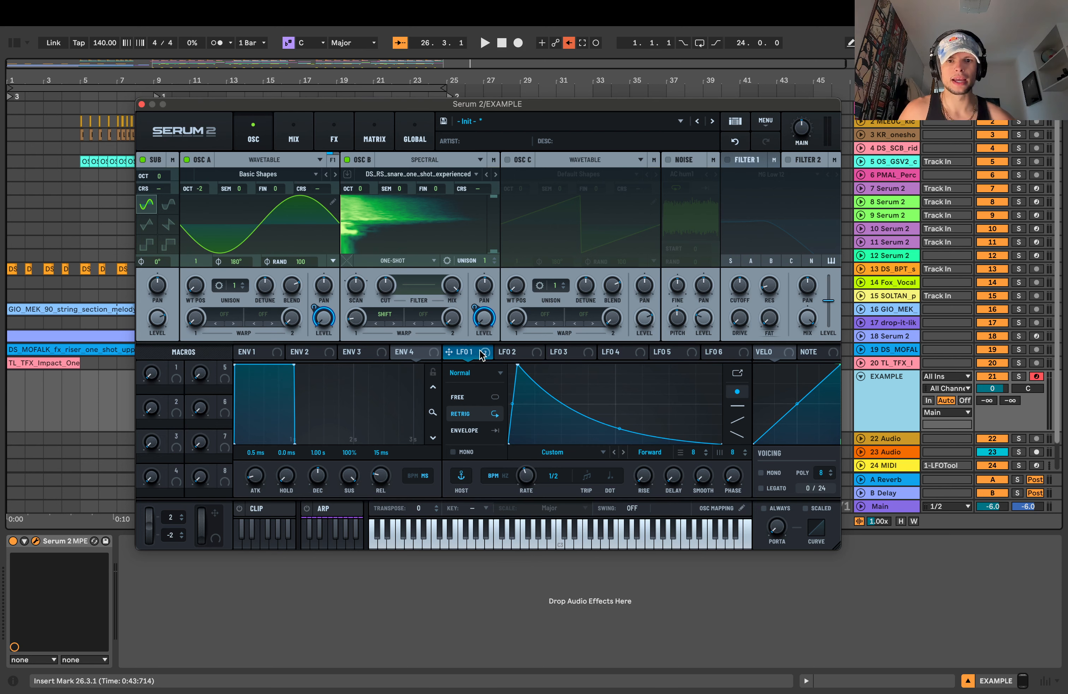
# - Compare the mixer view with the oscillator view while auditioning the patch's channel levels
pyautogui.click(282, 136)
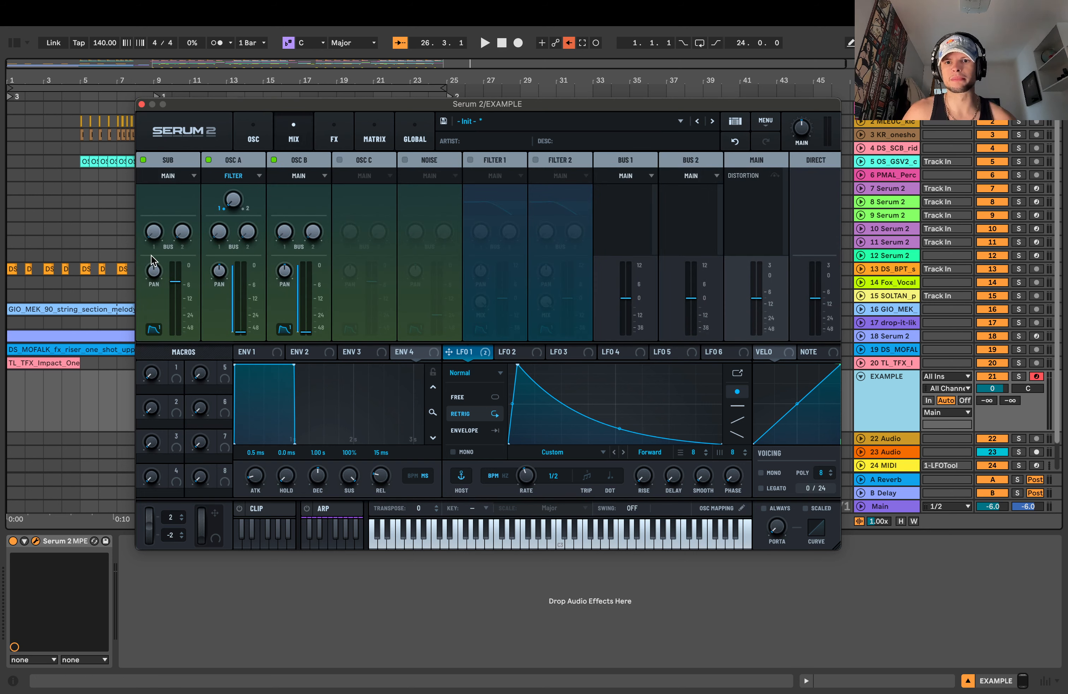
pyautogui.click(253, 135)
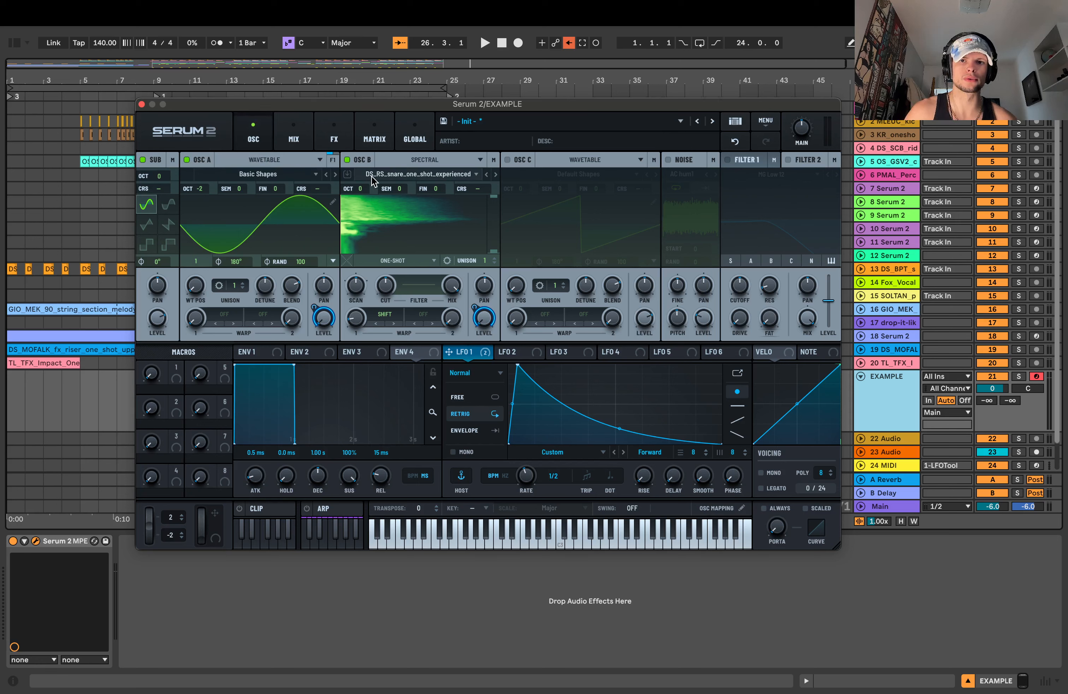
pyautogui.click(294, 135)
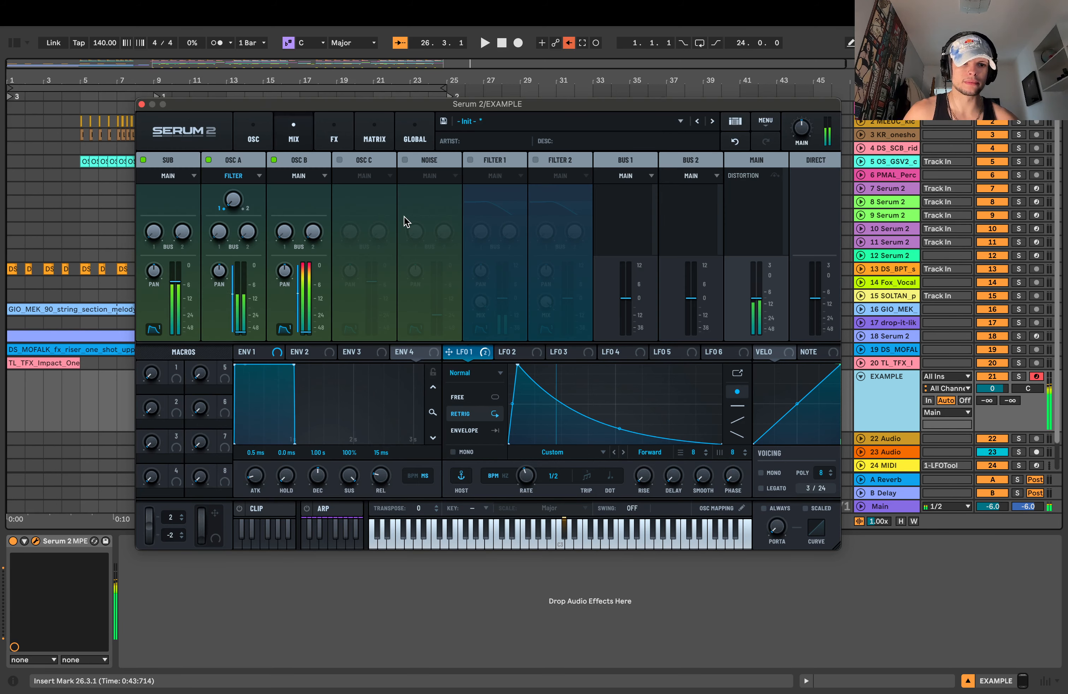
pyautogui.click(253, 136)
pyautogui.click(294, 136)
# - Switch oscillator B and oscillator A off and back on one after the other in the mixer to audition the difference
pyautogui.click(274, 161)
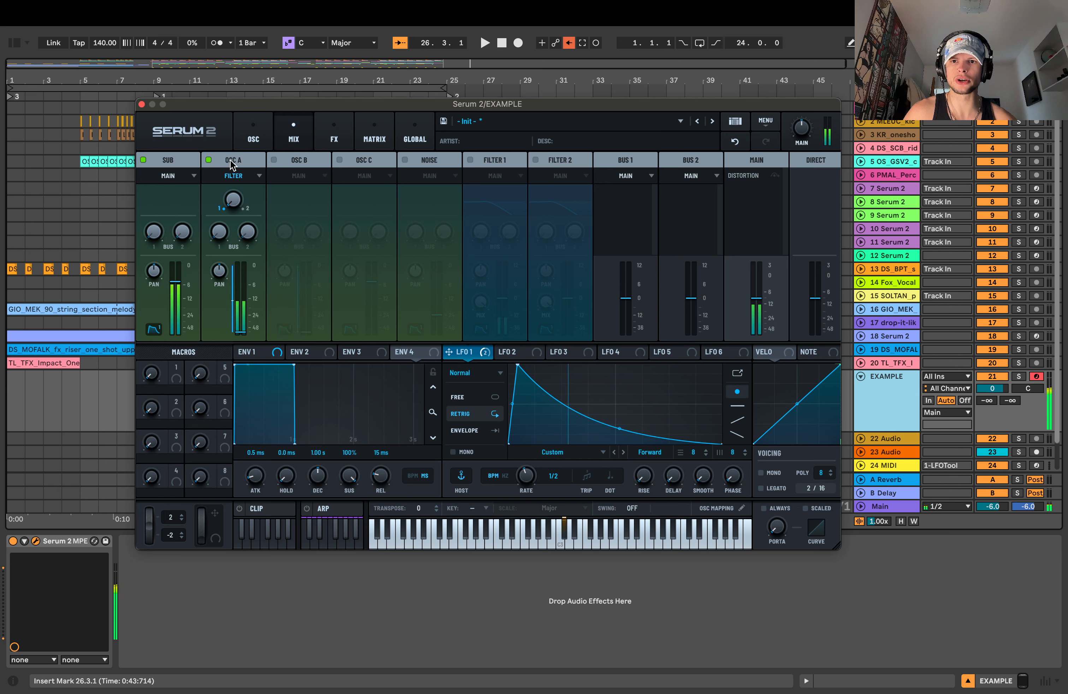
pyautogui.click(275, 162)
pyautogui.click(208, 160)
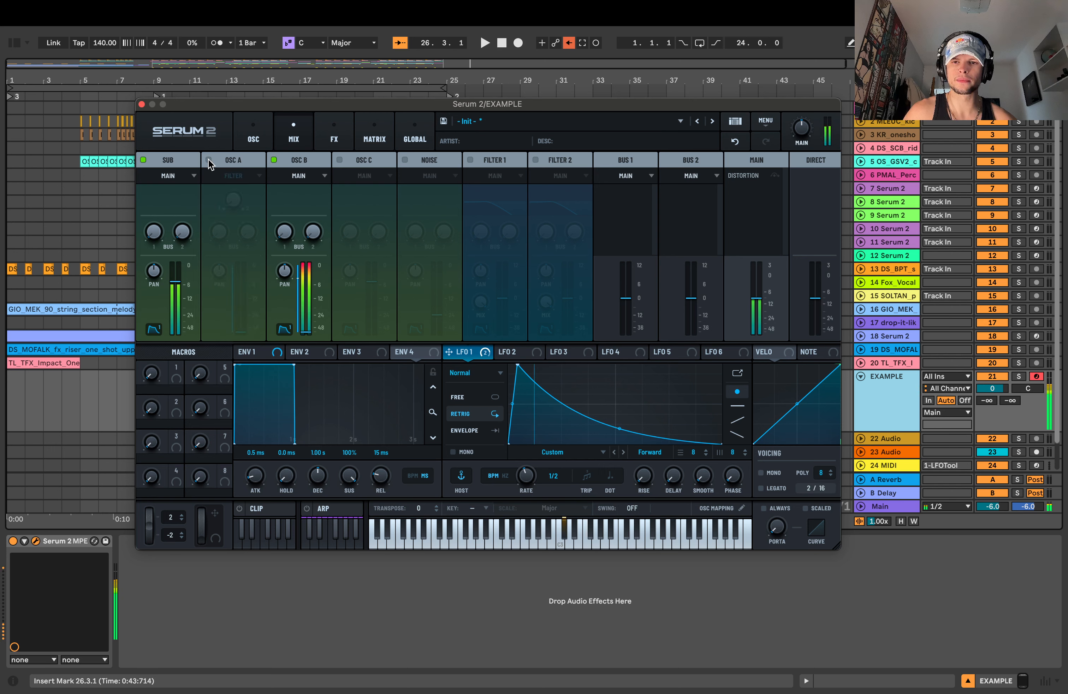
pyautogui.click(208, 160)
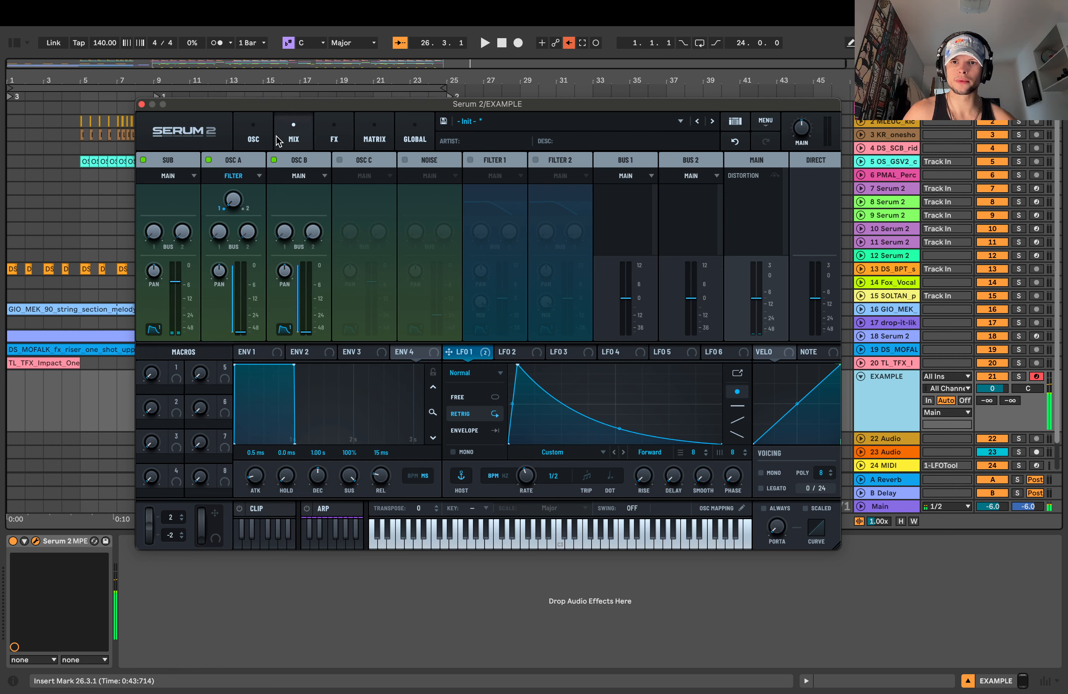
# - Close and reopen the Serum 2 window on the EXAMPLE track and look over its oscillator and mixer views again
pyautogui.click(258, 138)
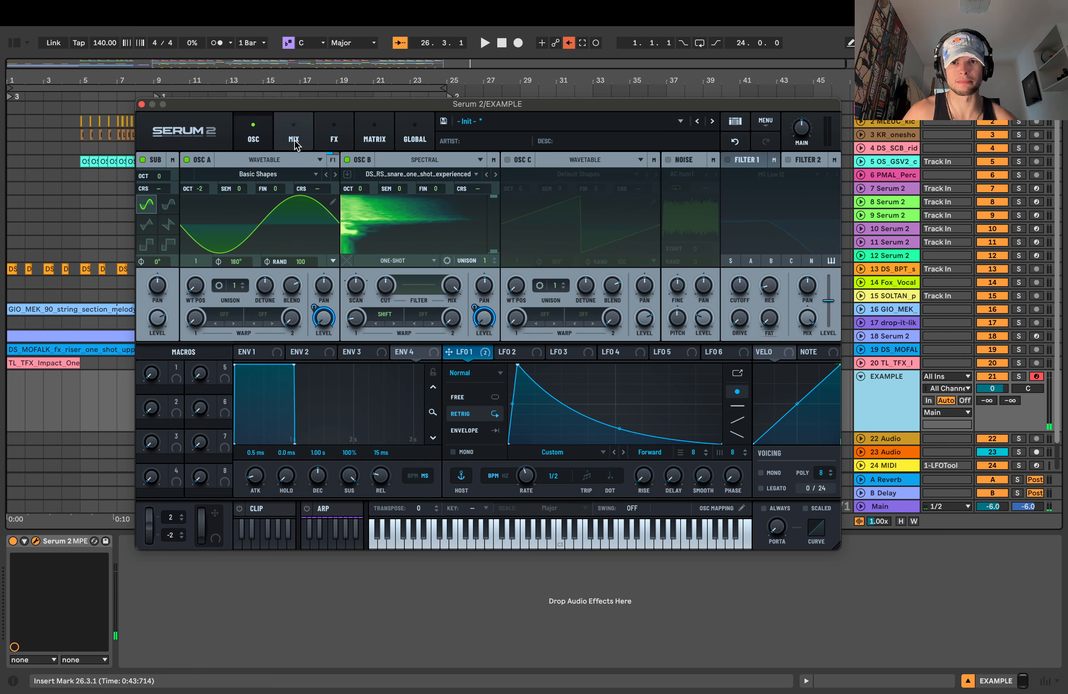
pyautogui.click(142, 104)
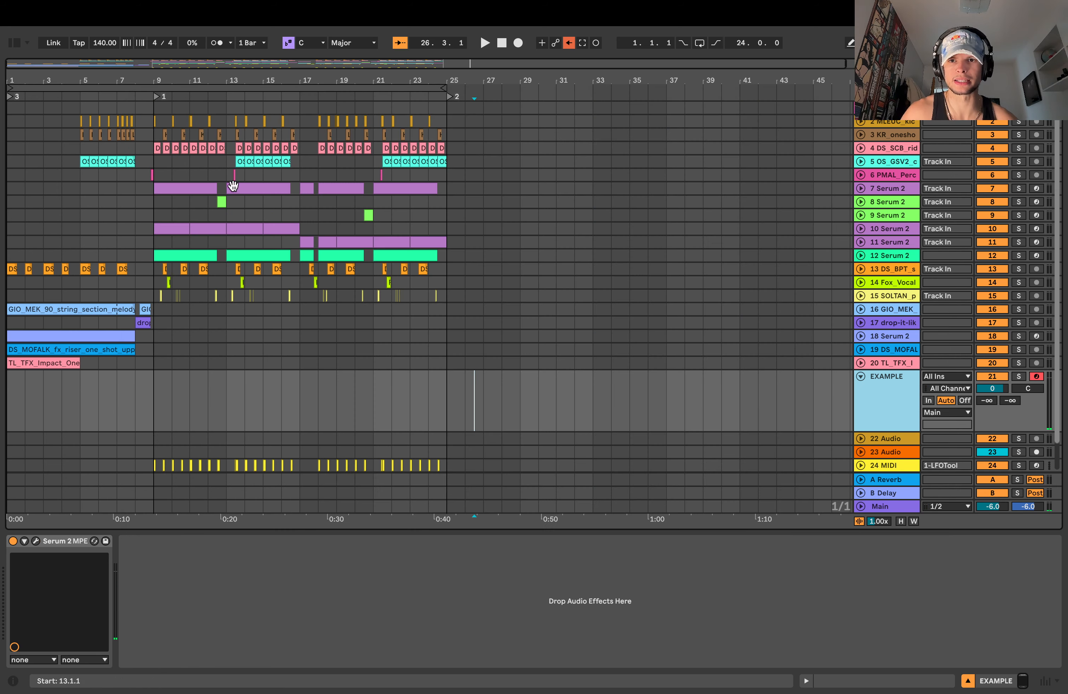
pyautogui.click(35, 540)
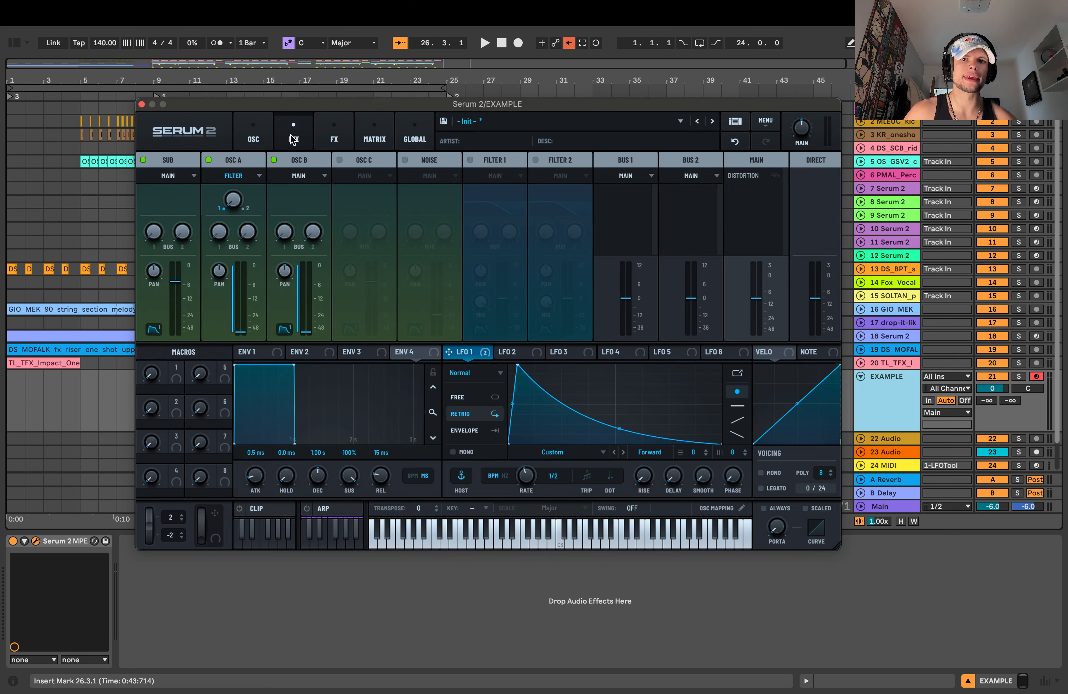
pyautogui.click(257, 138)
pyautogui.click(293, 138)
pyautogui.click(253, 139)
pyautogui.click(288, 131)
# - Add a Bode effect to the main FX chain and place it ahead of the Distortion
pyautogui.moveTo(321, 106); pyautogui.dragTo(302, 106)
pyautogui.click(316, 138)
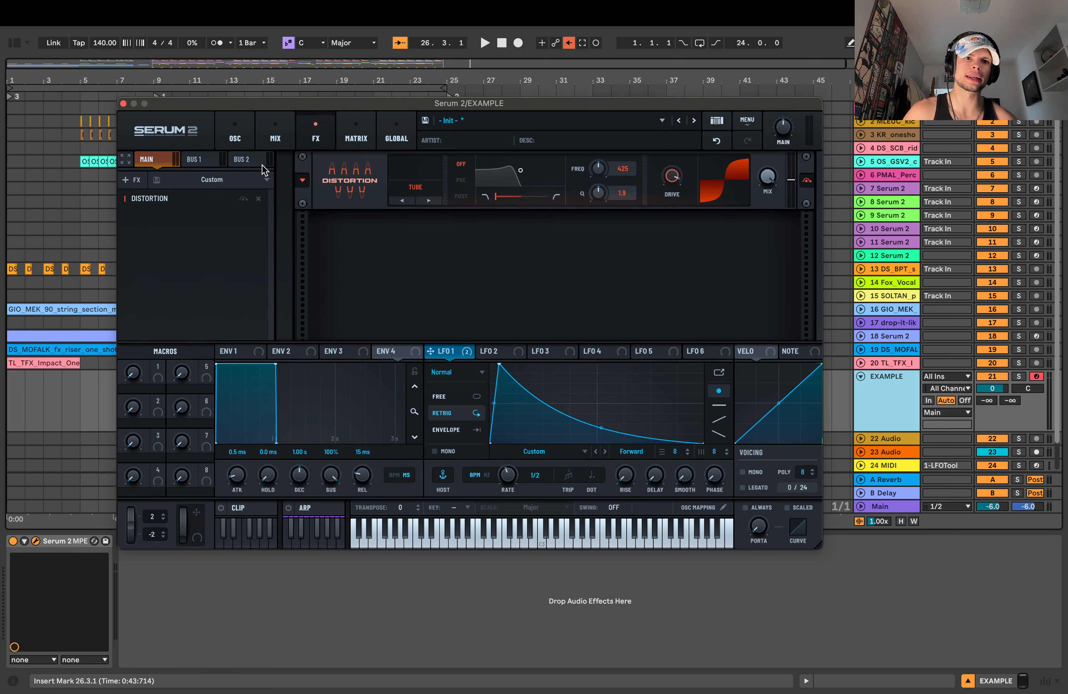
pyautogui.click(134, 180)
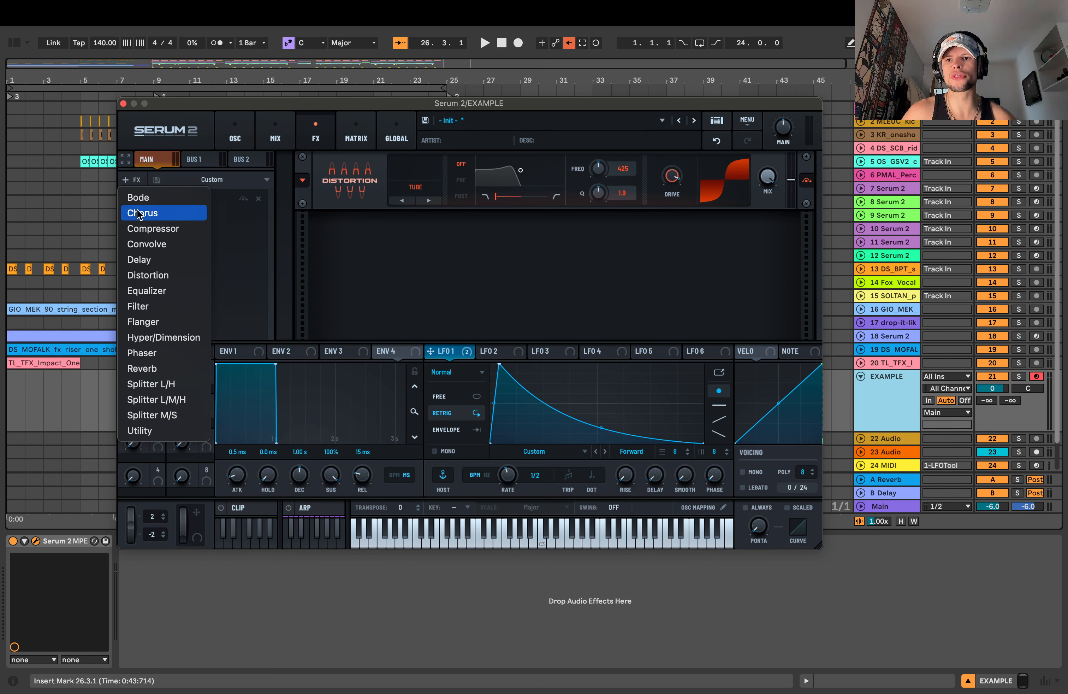
pyautogui.click(136, 198)
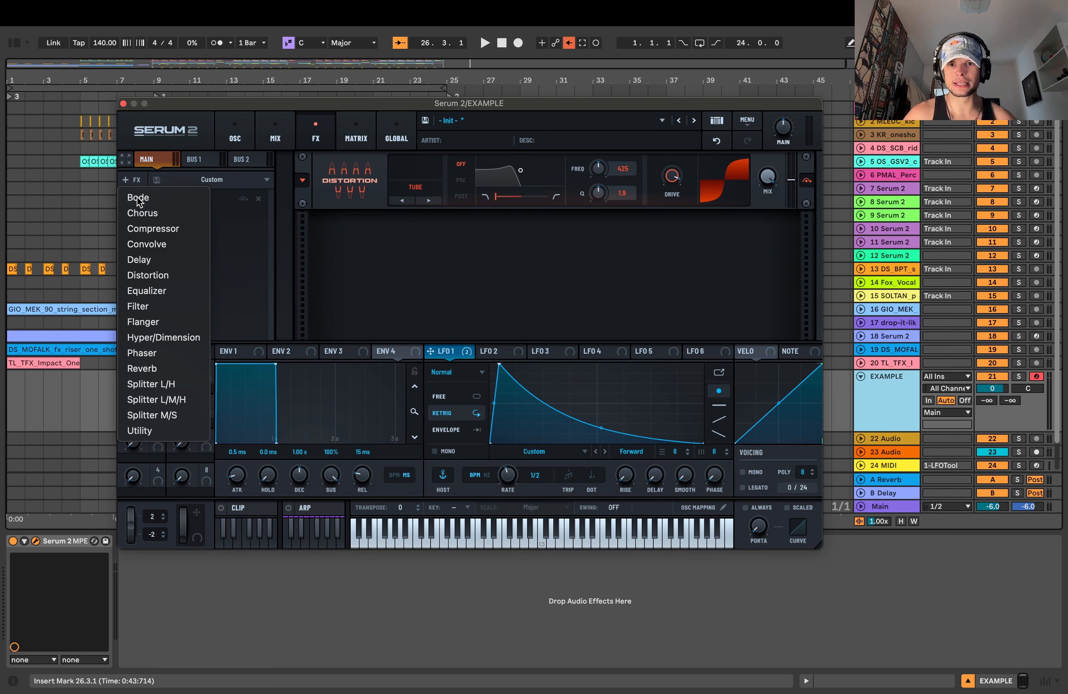
pyautogui.moveTo(390, 239); pyautogui.dragTo(390, 161)
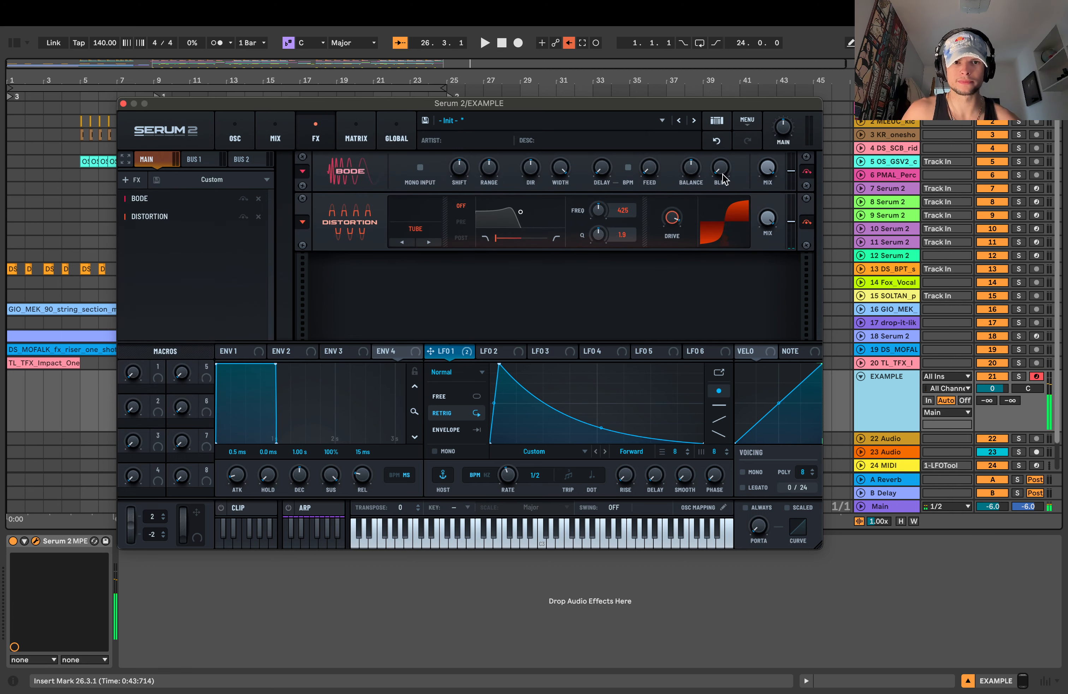
# - Raise the Bode effect's blur, set its feedback to 55% and set its delay to about 4 ms
pyautogui.moveTo(721, 172); pyautogui.dragTo(751, 104)
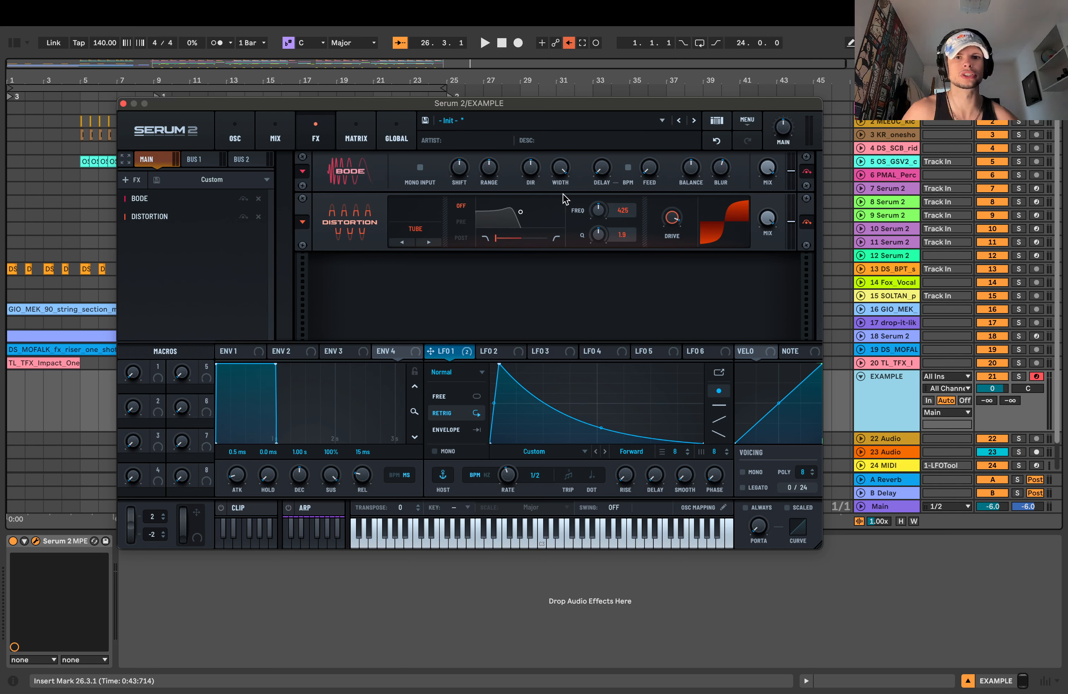
pyautogui.moveTo(649, 167); pyautogui.dragTo(668, 118)
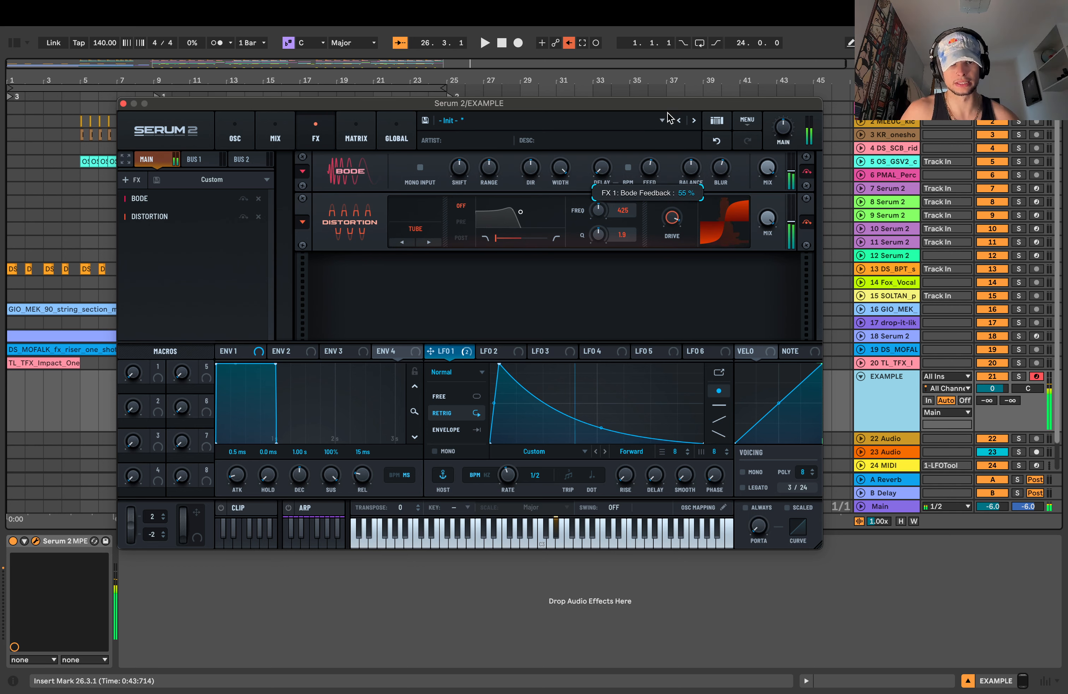
pyautogui.moveTo(601, 168); pyautogui.dragTo(608, 137)
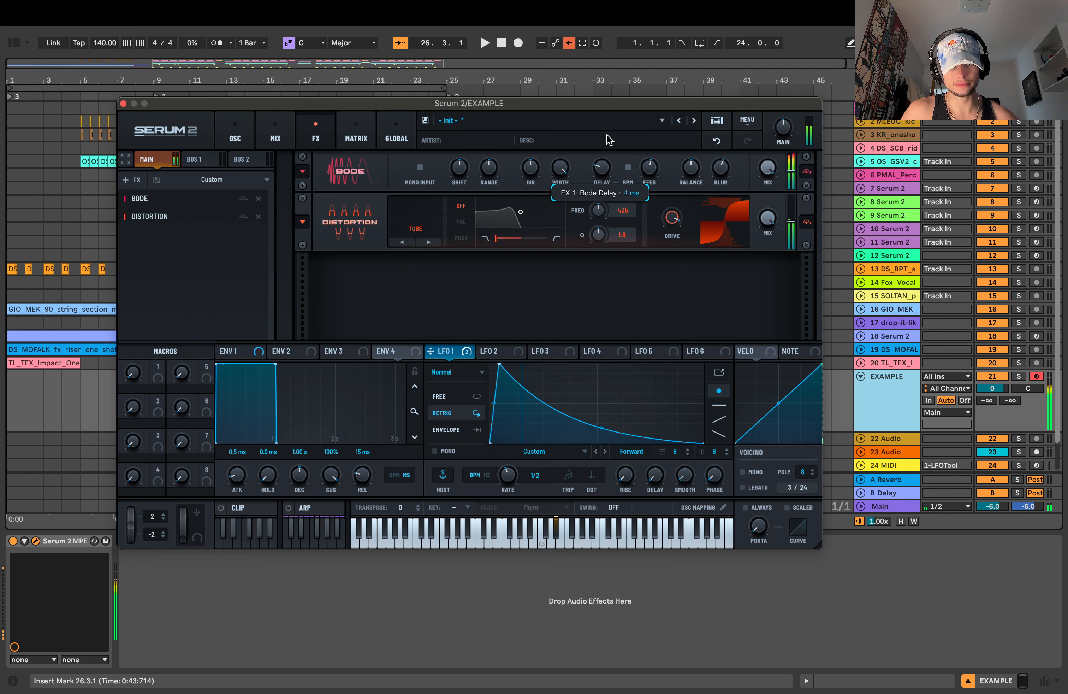
# - Set the Bode effect's blur to 85%
pyautogui.moveTo(721, 168); pyautogui.dragTo(728, 137)
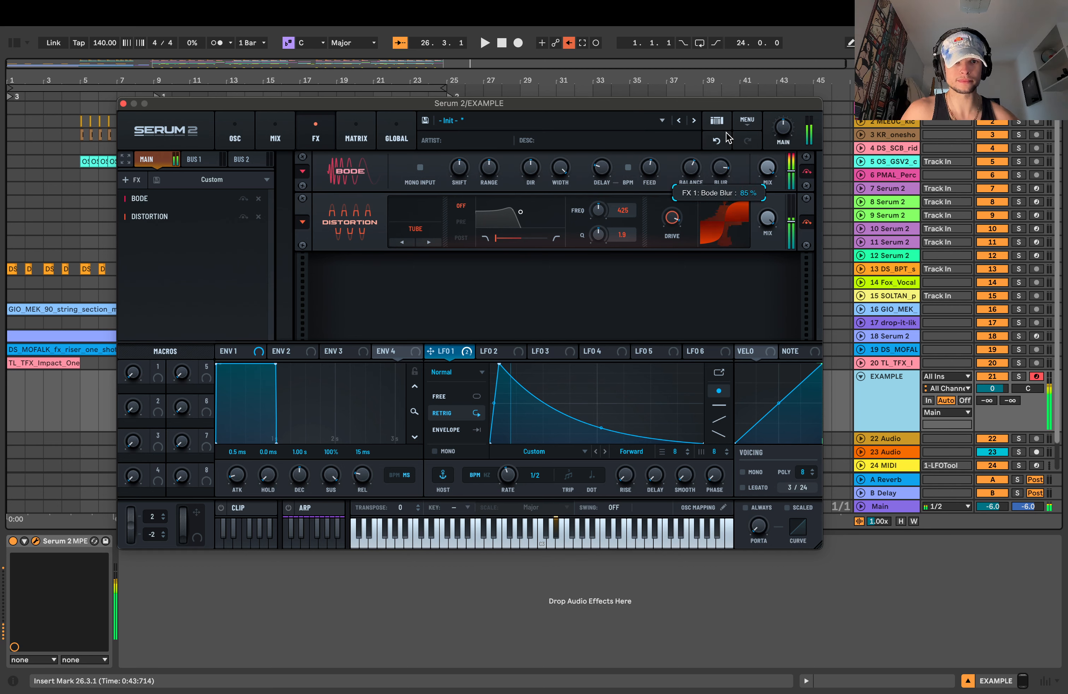
pyautogui.moveTo(724, 169)
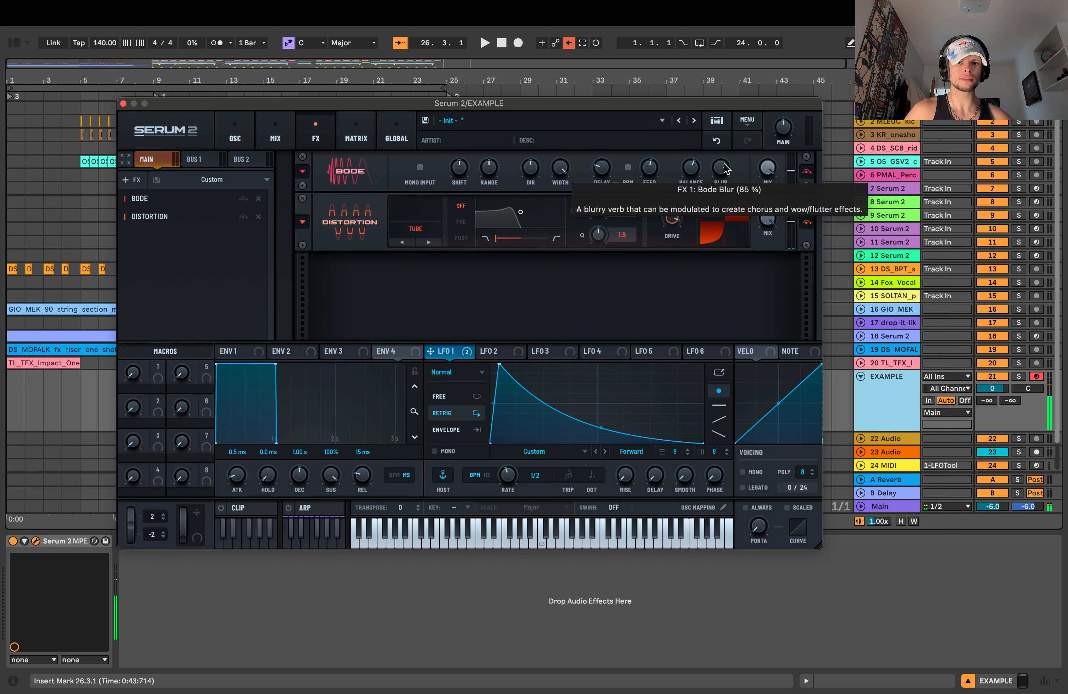
pyautogui.moveTo(313, 104); pyautogui.dragTo(317, 104)
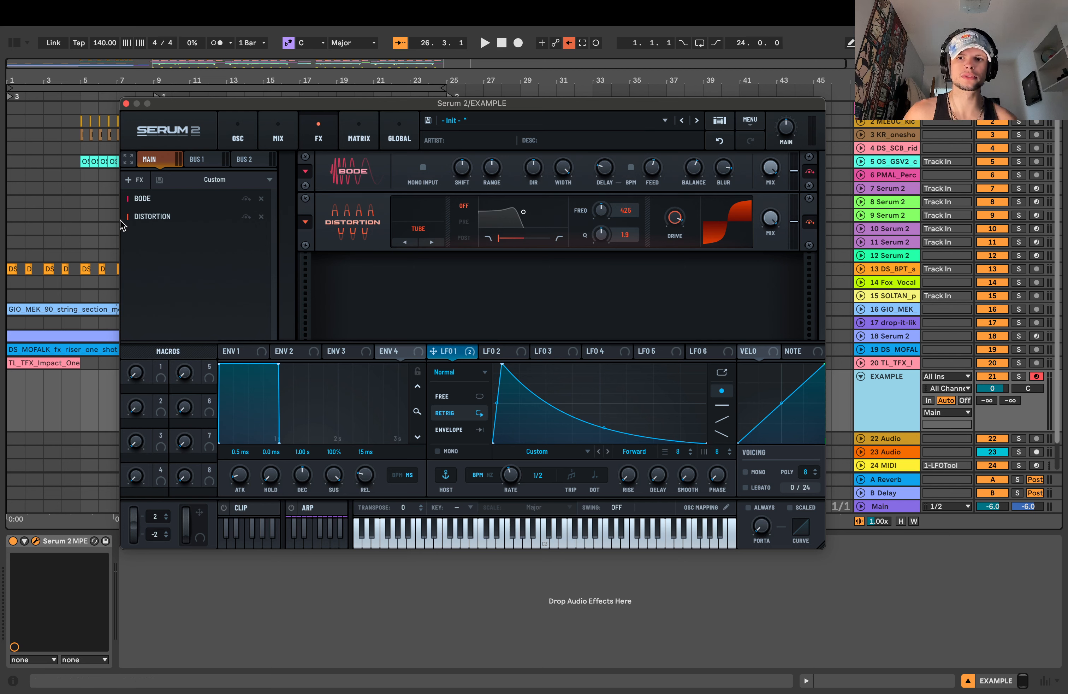
# - Add a Splitter L/M/H module to the main FX chain below the Distortion and remove it again
pyautogui.click(138, 180)
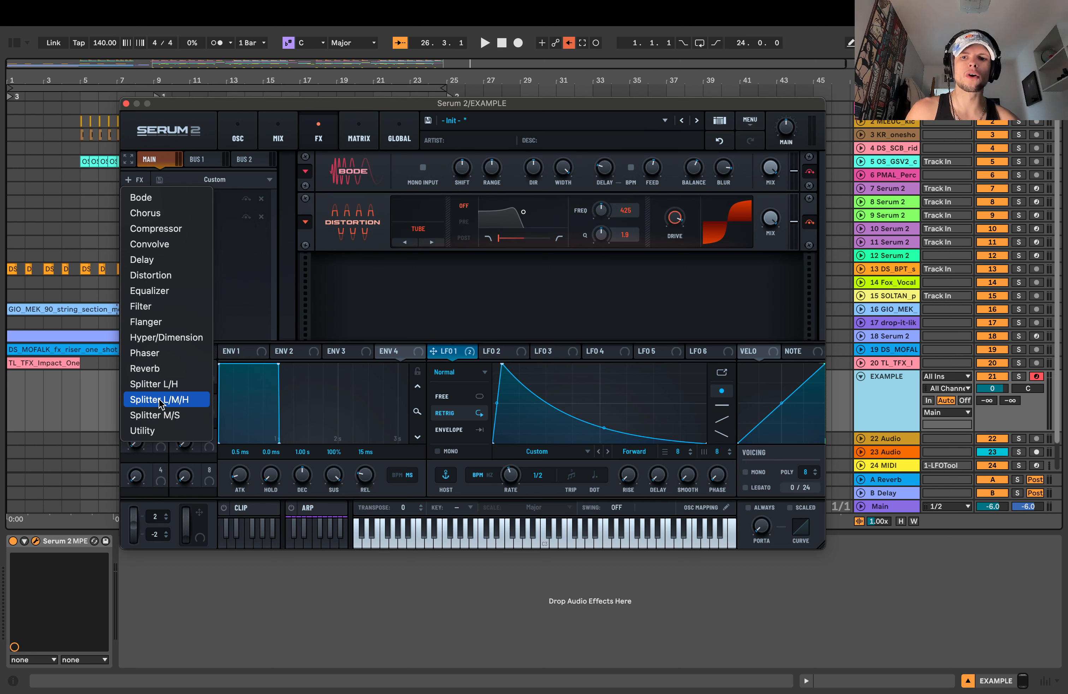
pyautogui.click(183, 404)
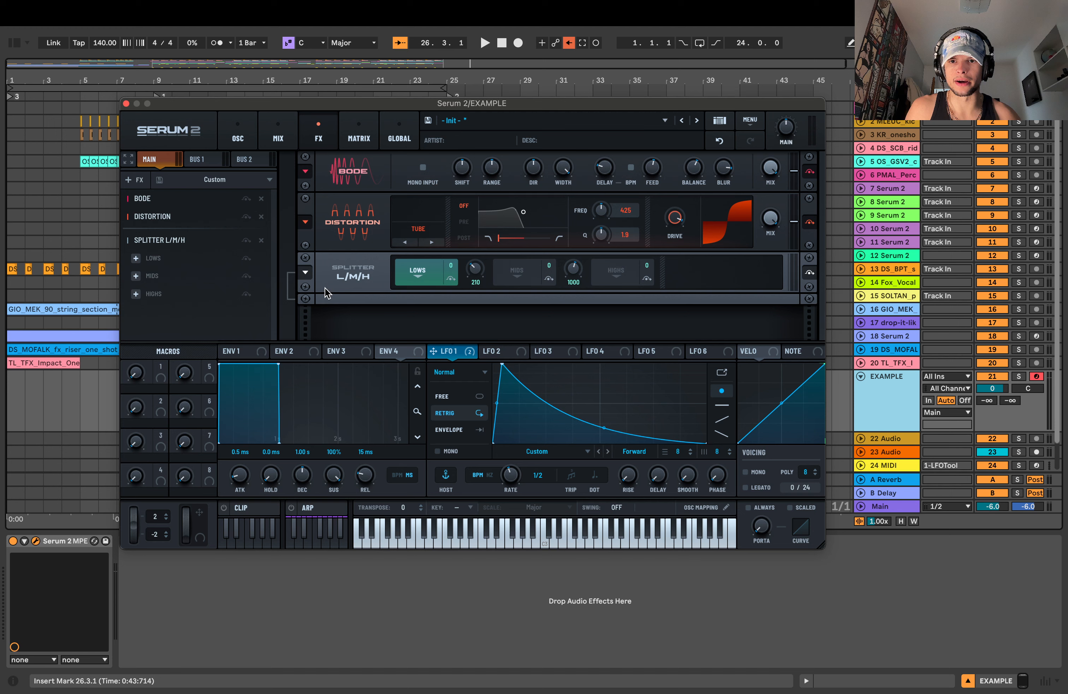
pyautogui.rightClick(184, 238)
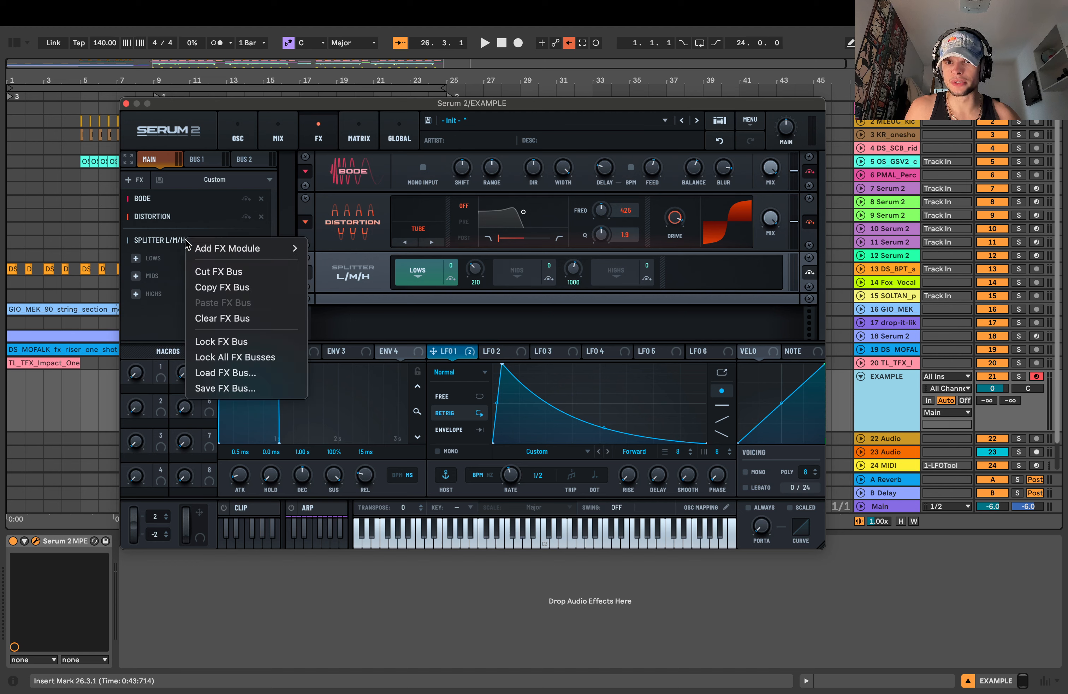
pyautogui.click(184, 238)
pyautogui.click(263, 241)
# - Return to the oscillator view of the EXAMPLE patch and reposition the plugin window over the arrangement
pyautogui.click(238, 134)
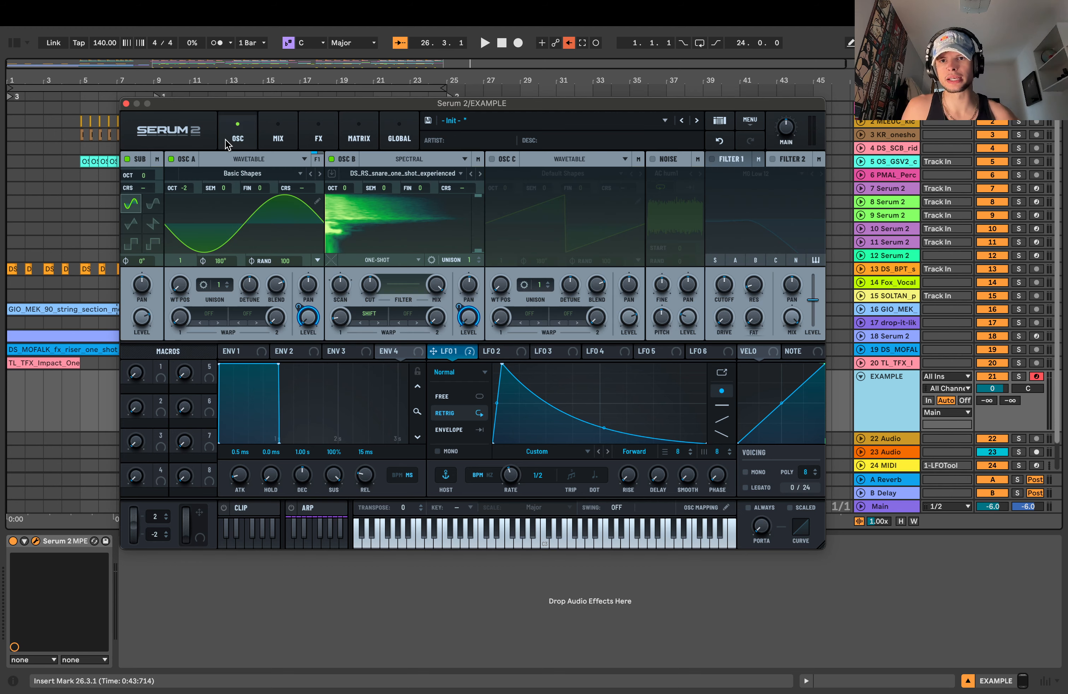
pyautogui.moveTo(284, 104); pyautogui.dragTo(263, 109)
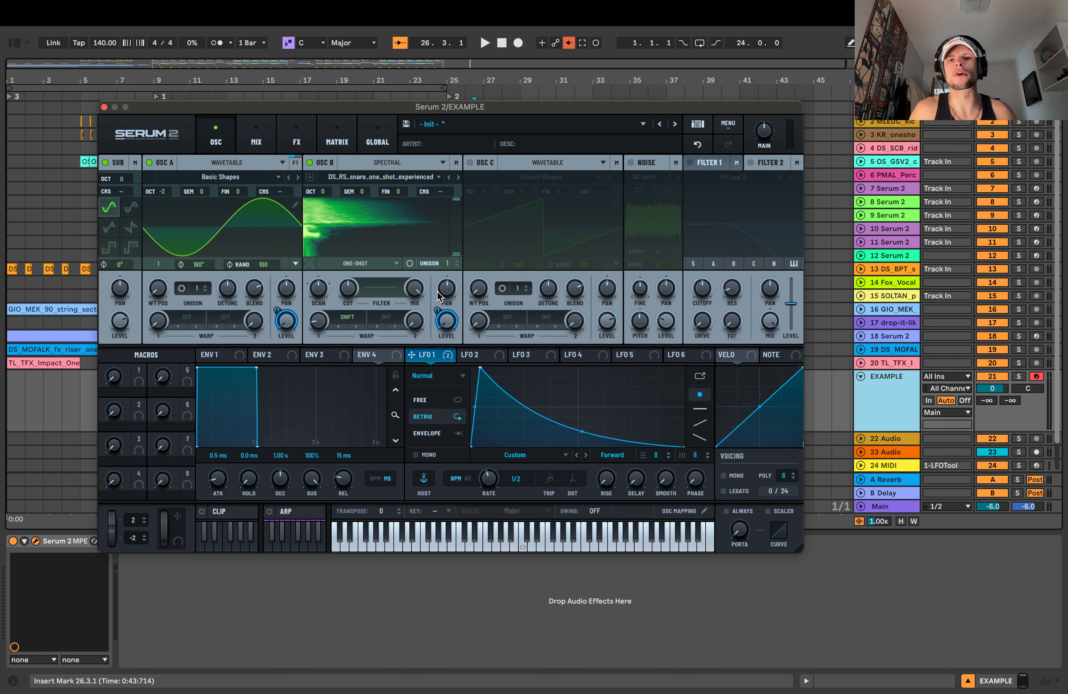
pyautogui.moveTo(475, 108); pyautogui.dragTo(495, 103)
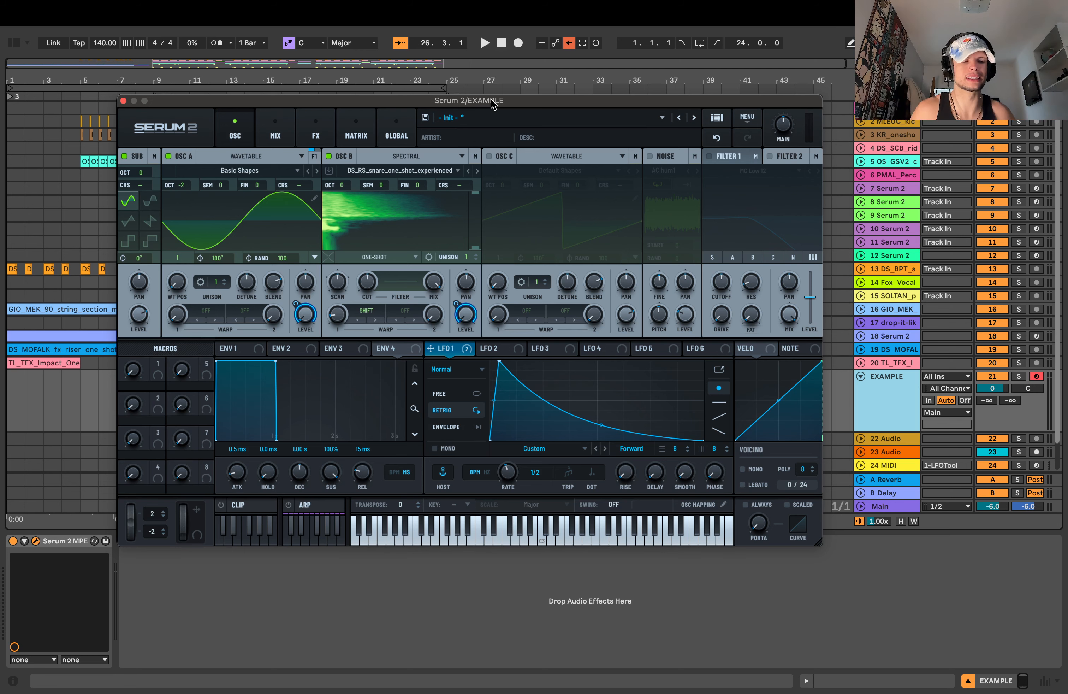
pyautogui.moveTo(494, 103); pyautogui.dragTo(498, 101)
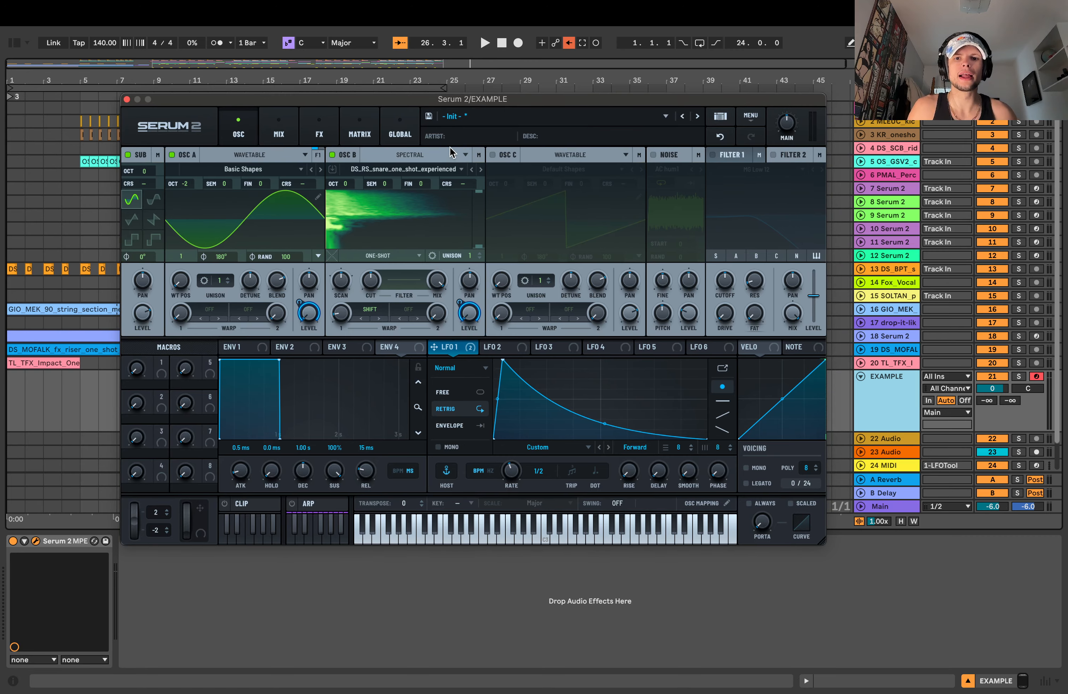
pyautogui.moveTo(429, 99); pyautogui.dragTo(433, 98)
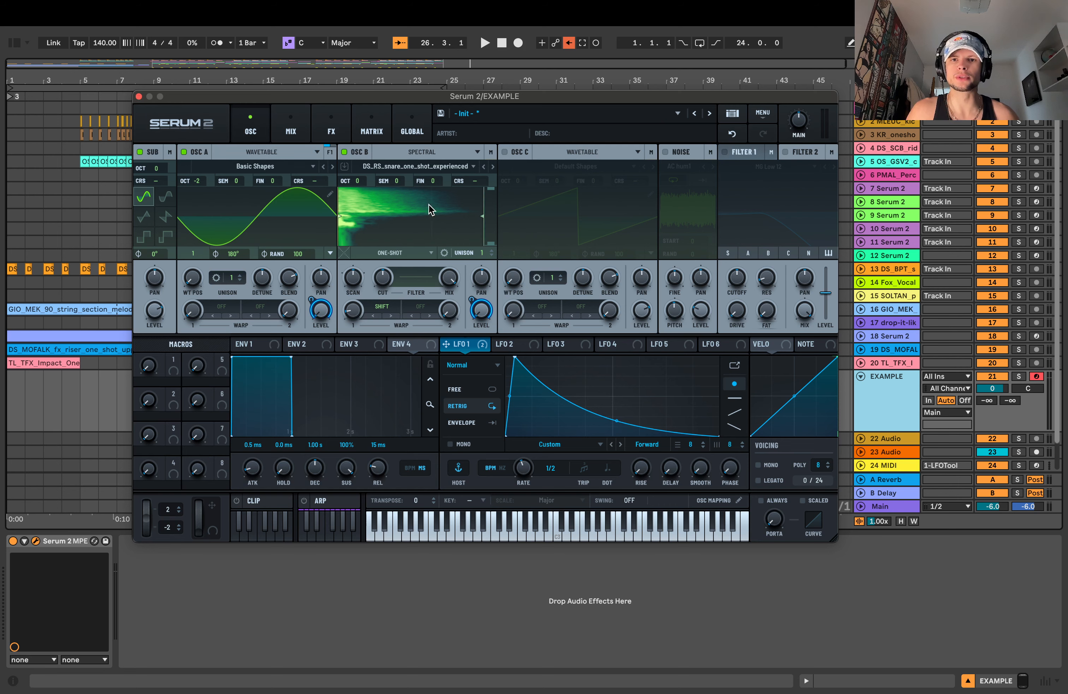
# - Close the Serum 2 window and fold the EXAMPLE track in the arrangement
pyautogui.click(140, 97)
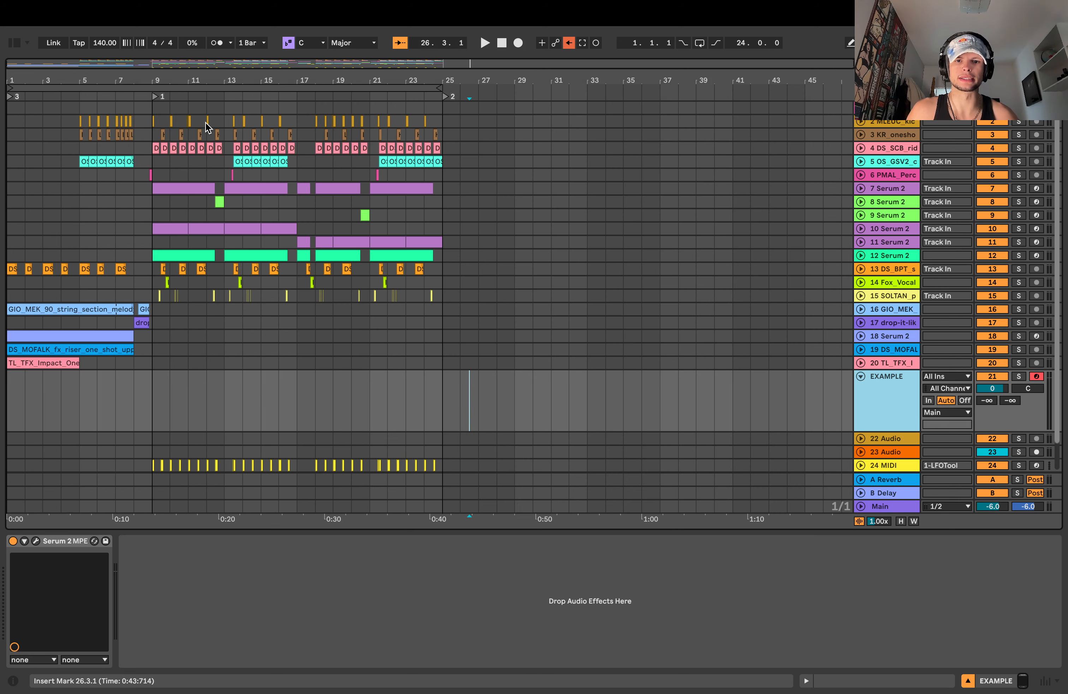
pyautogui.click(652, 344)
pyautogui.click(859, 388)
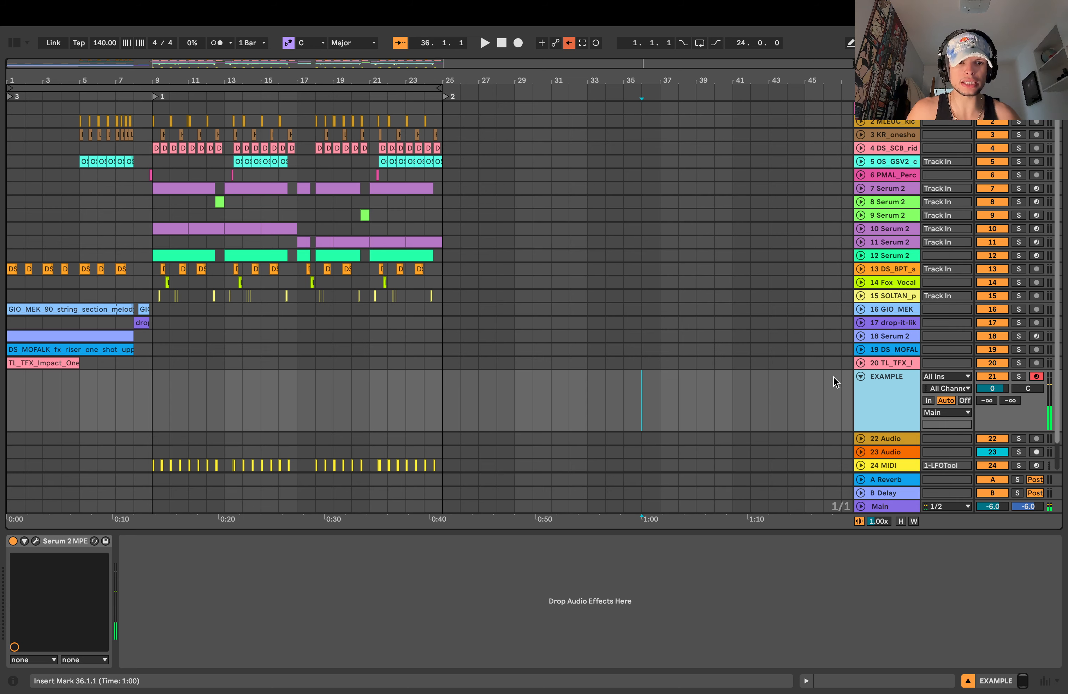
pyautogui.click(860, 377)
pyautogui.click(625, 389)
# - Play the full arrangement from the start of the section at bar 9 and stop after about three bars
pyautogui.moveTo(201, 90); pyautogui.dragTo(362, 93)
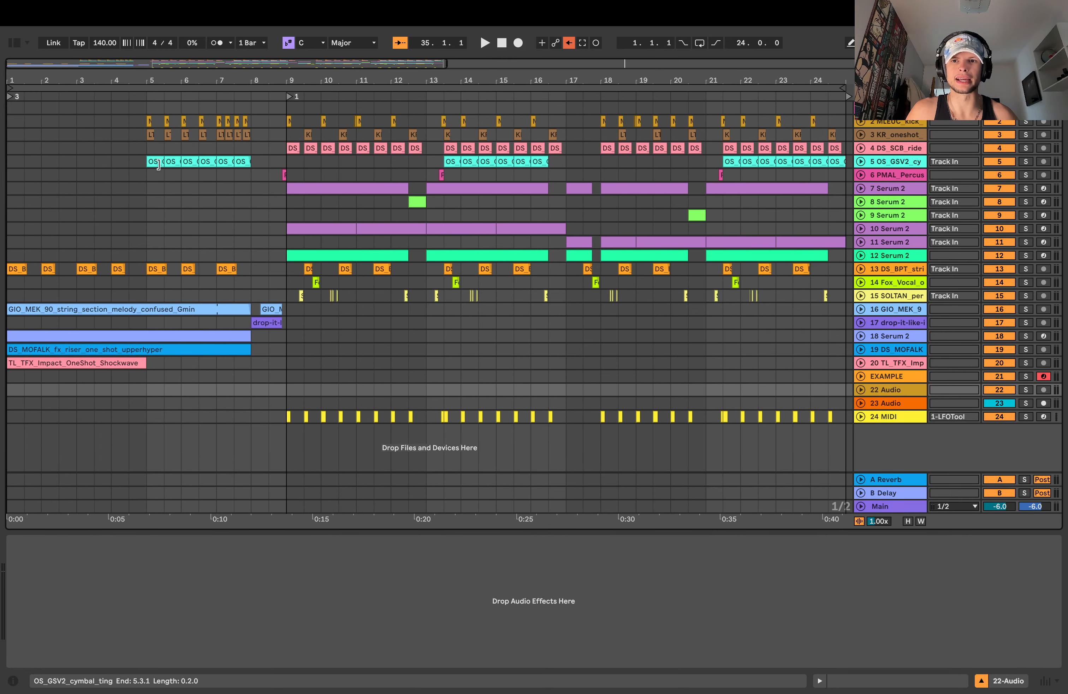
pyautogui.moveTo(177, 80)
pyautogui.mouseDown()
pyautogui.moveTo(194, 90)
pyautogui.moveTo(170, 82)
pyautogui.mouseUp()
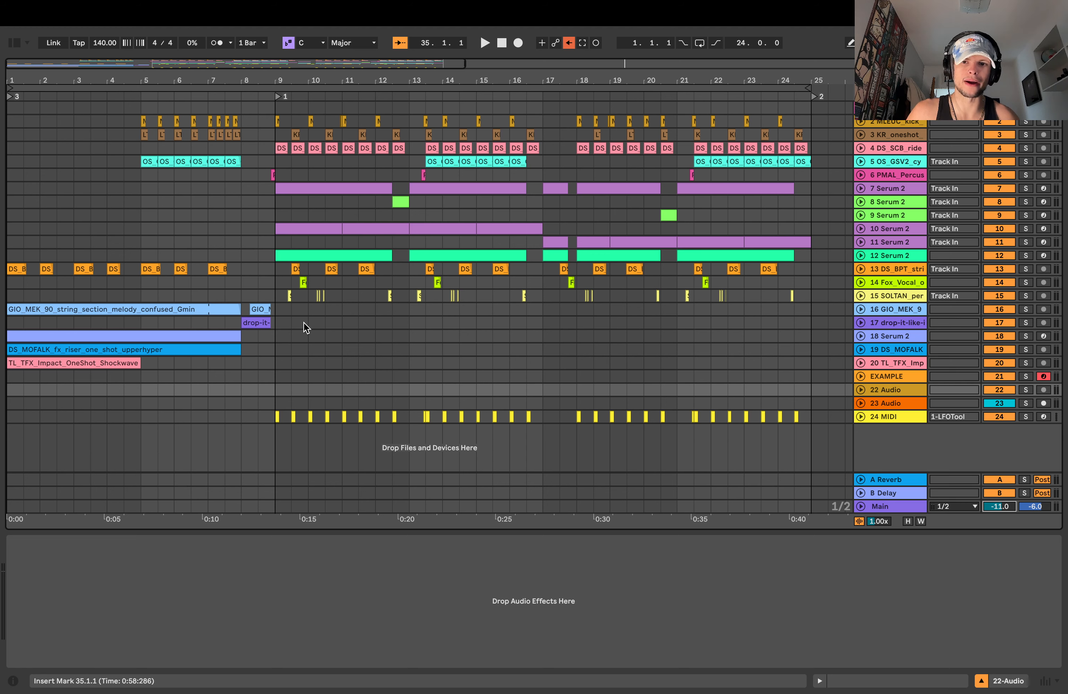
pyautogui.click(170, 210)
pyautogui.moveTo(219, 79); pyautogui.dragTo(223, 81)
pyautogui.click(275, 174)
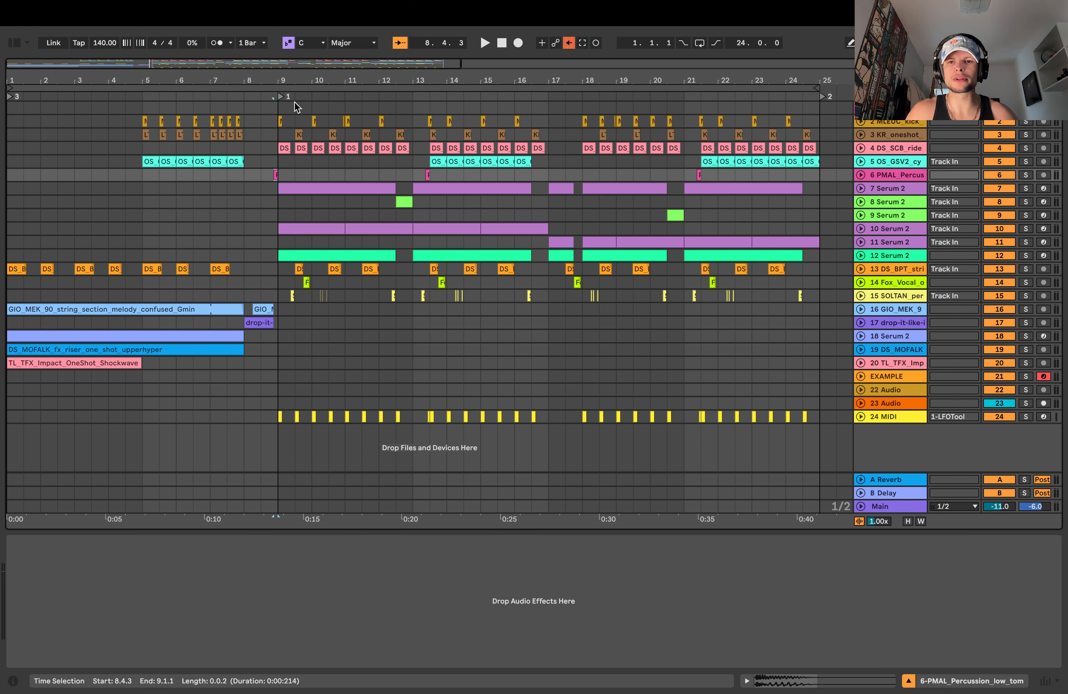
pyautogui.click(277, 130)
pyautogui.press('space')
pyautogui.moveTo(298, 81)
pyautogui.mouseDown()
pyautogui.moveTo(299, 112)
pyautogui.moveTo(290, 97)
pyautogui.moveTo(312, 93)
pyautogui.mouseUp()
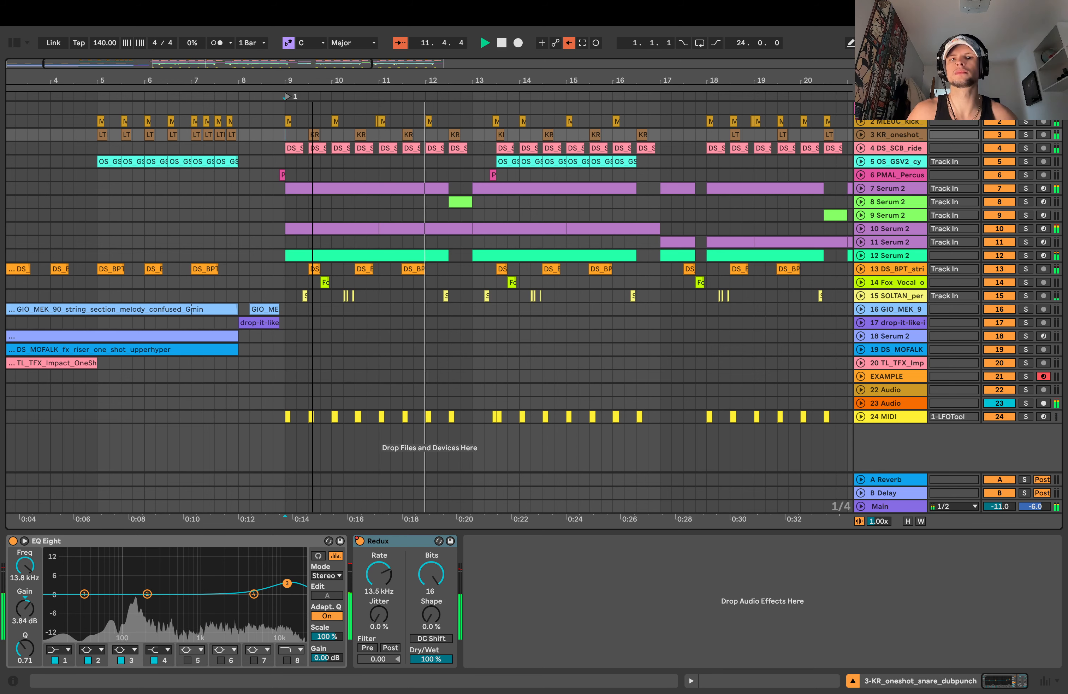
pyautogui.press('space')
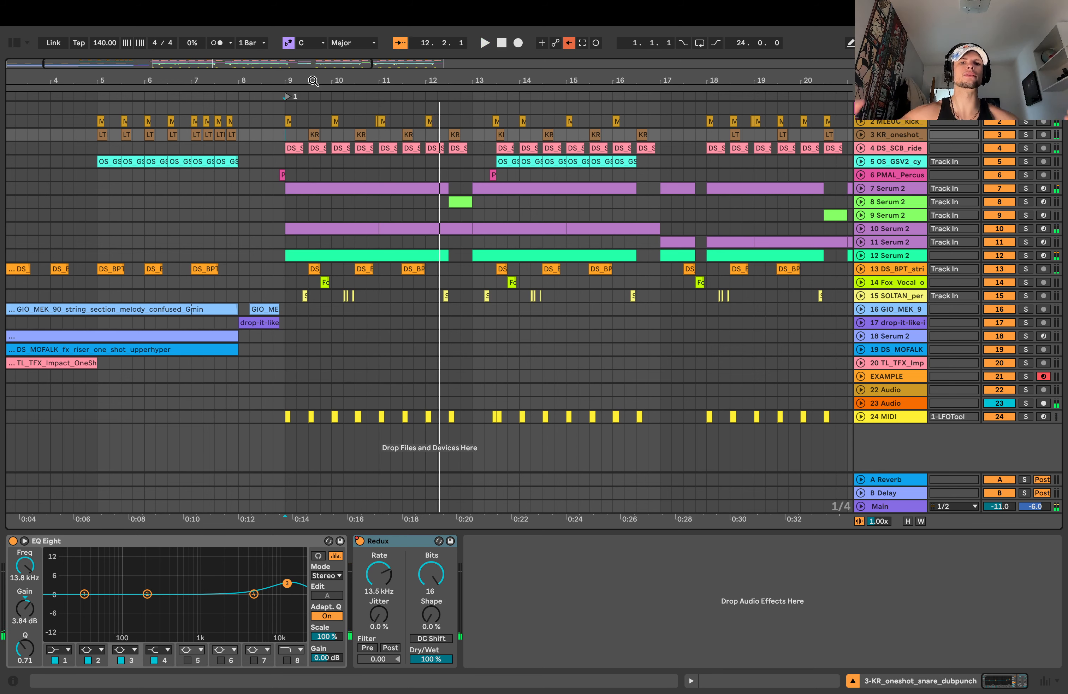
# - Unfold the Serum 2 tracks 7, 10 and 11 and select track 10
pyautogui.click(862, 242)
pyautogui.click(861, 190)
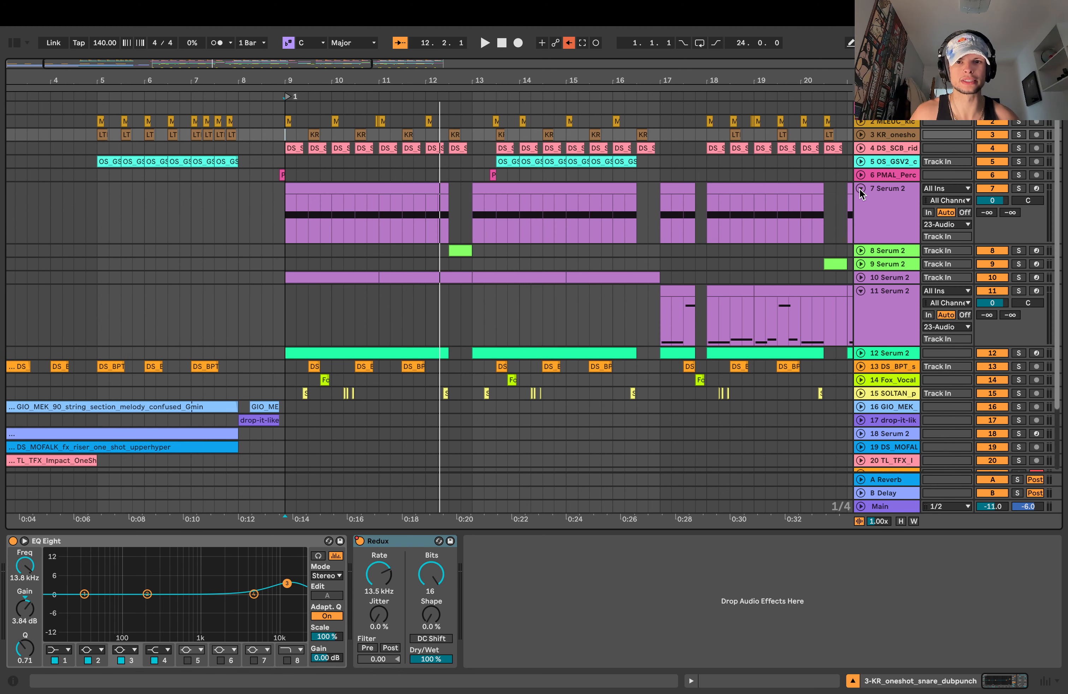
pyautogui.click(863, 278)
pyautogui.click(886, 294)
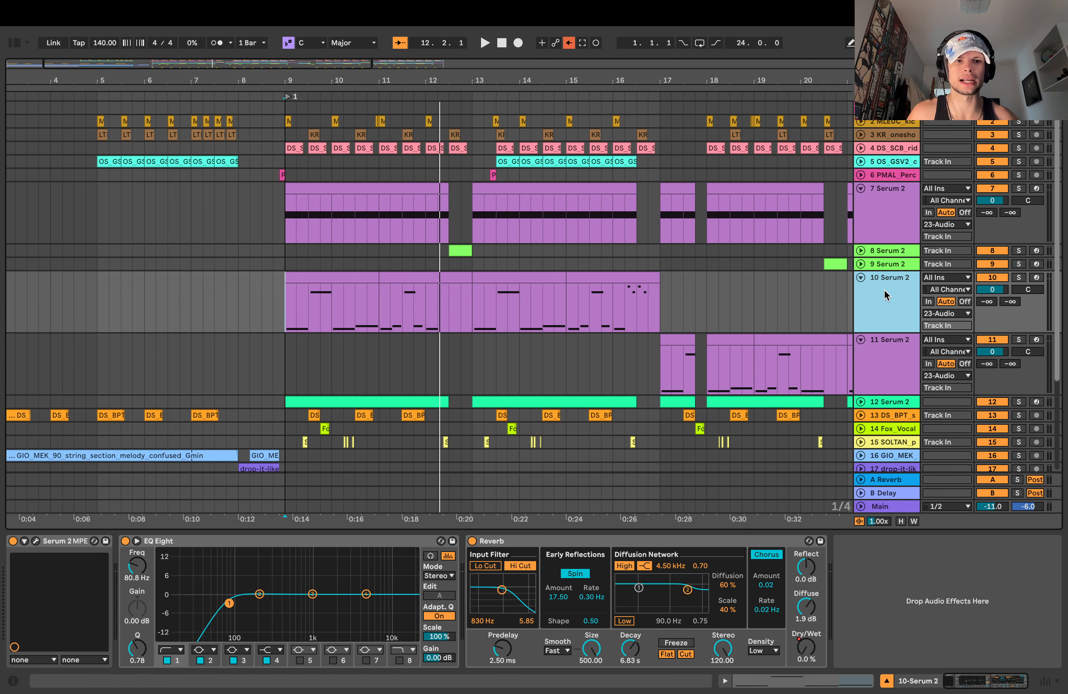
# - Solo the Serum 2 tracks 10 and 7 and audition them together from bar 9
pyautogui.click(1019, 277)
pyautogui.click(1019, 189)
pyautogui.click(310, 240)
pyautogui.press('space')
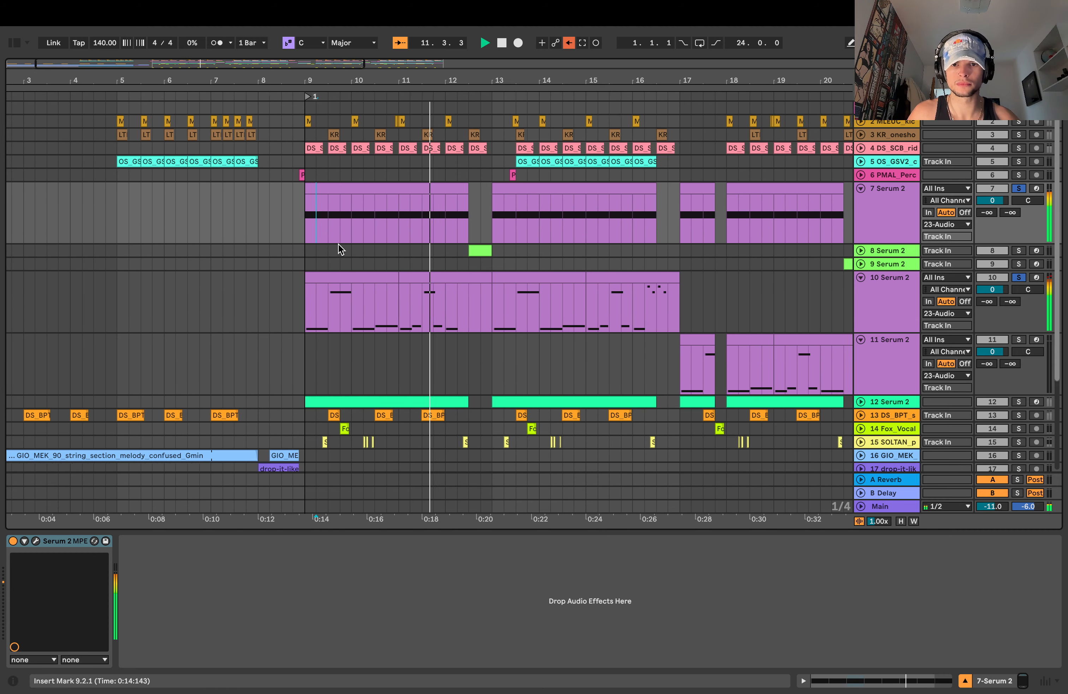
pyautogui.press('space')
# - Place the insert marker at 9.1.1 on track 7 and leave only that track soloed
pyautogui.click(274, 287)
pyautogui.click(275, 251)
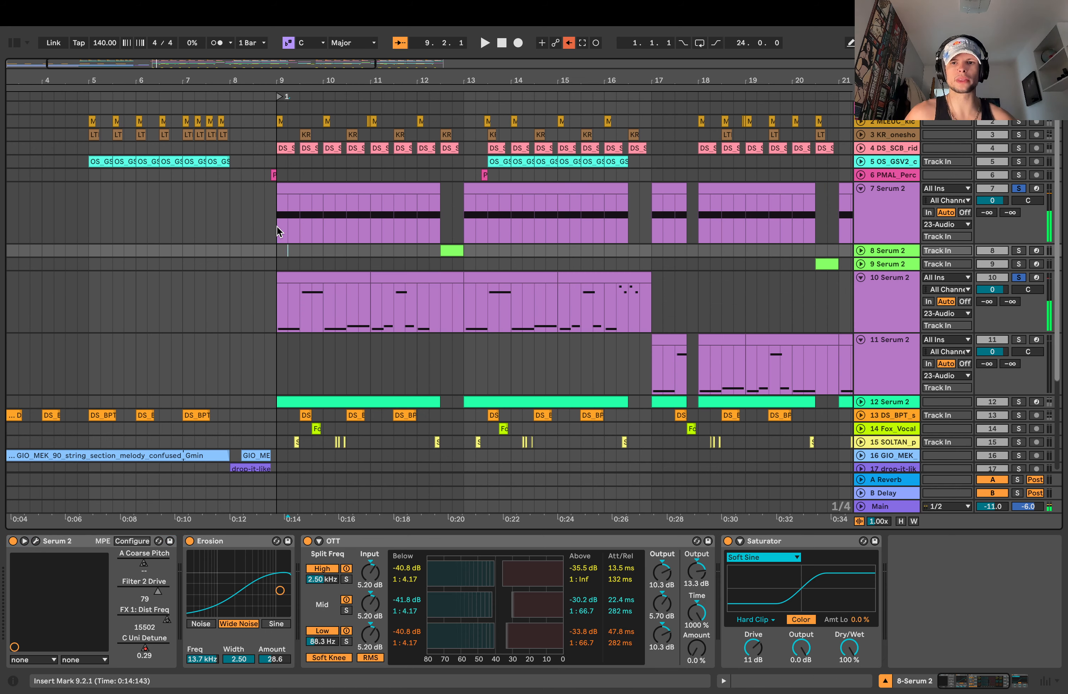
pyautogui.click(276, 226)
pyautogui.click(887, 199)
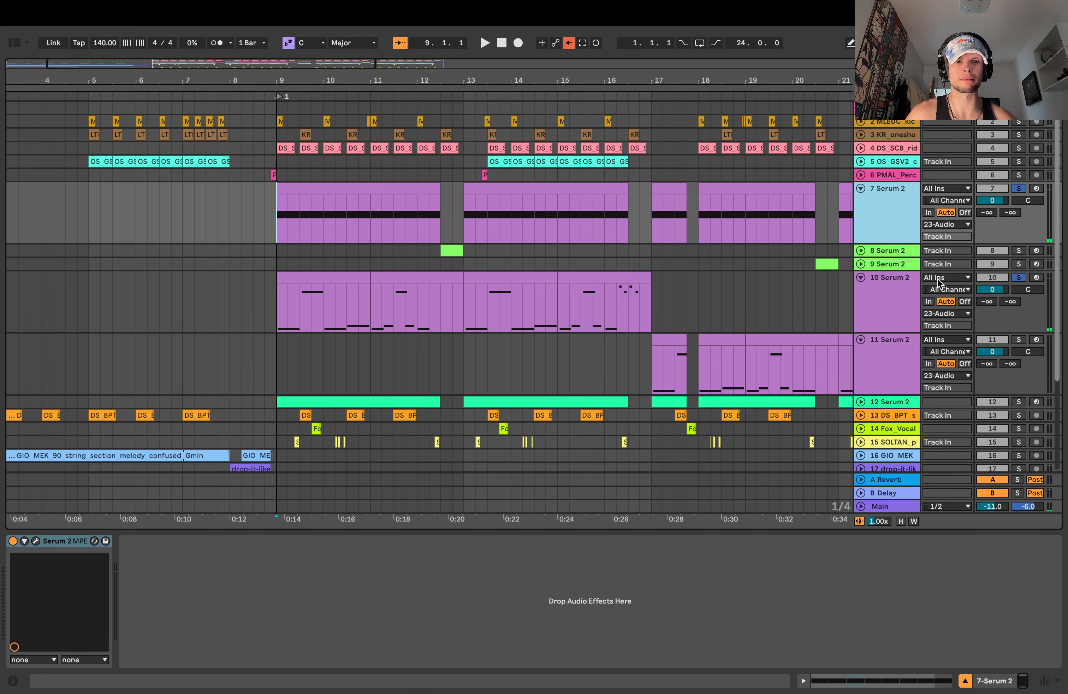
pyautogui.click(1021, 189)
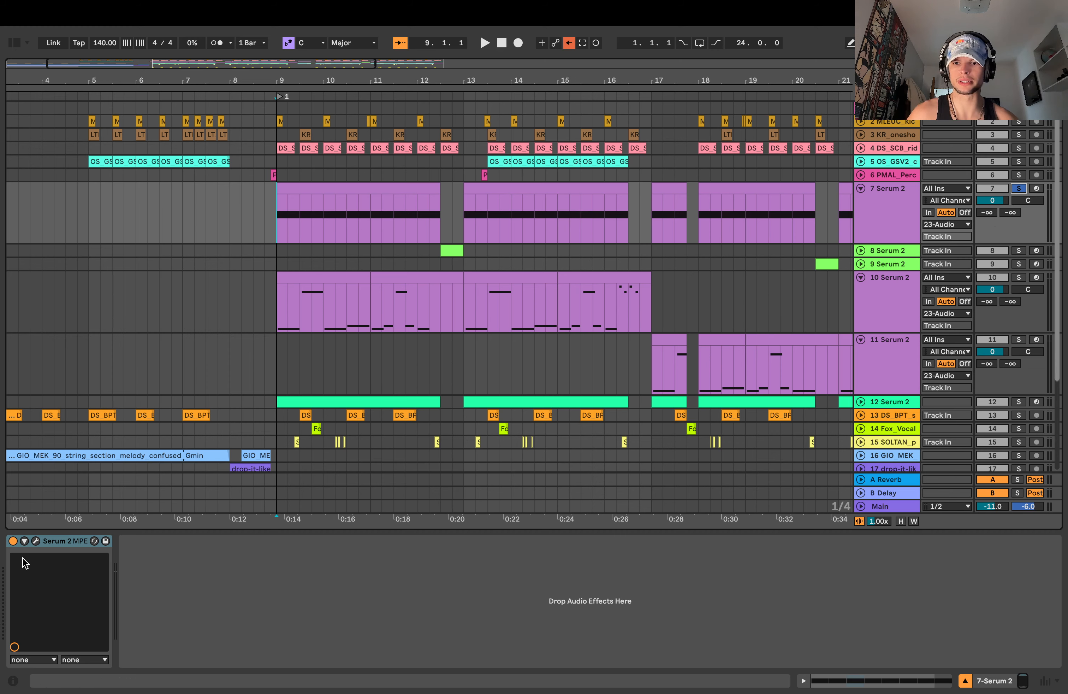
# - Open the Serum 2 window of track 7 and look over its mixer and oscillator views
pyautogui.click(35, 540)
pyautogui.moveTo(499, 75); pyautogui.dragTo(413, 90)
pyautogui.click(294, 121)
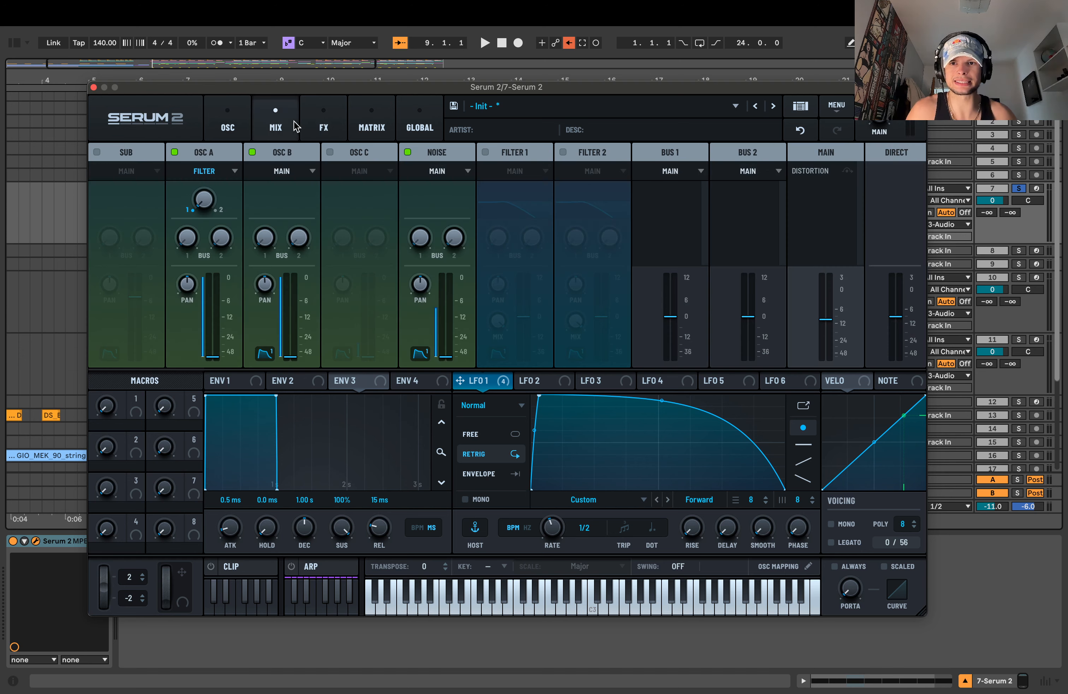
pyautogui.click(230, 121)
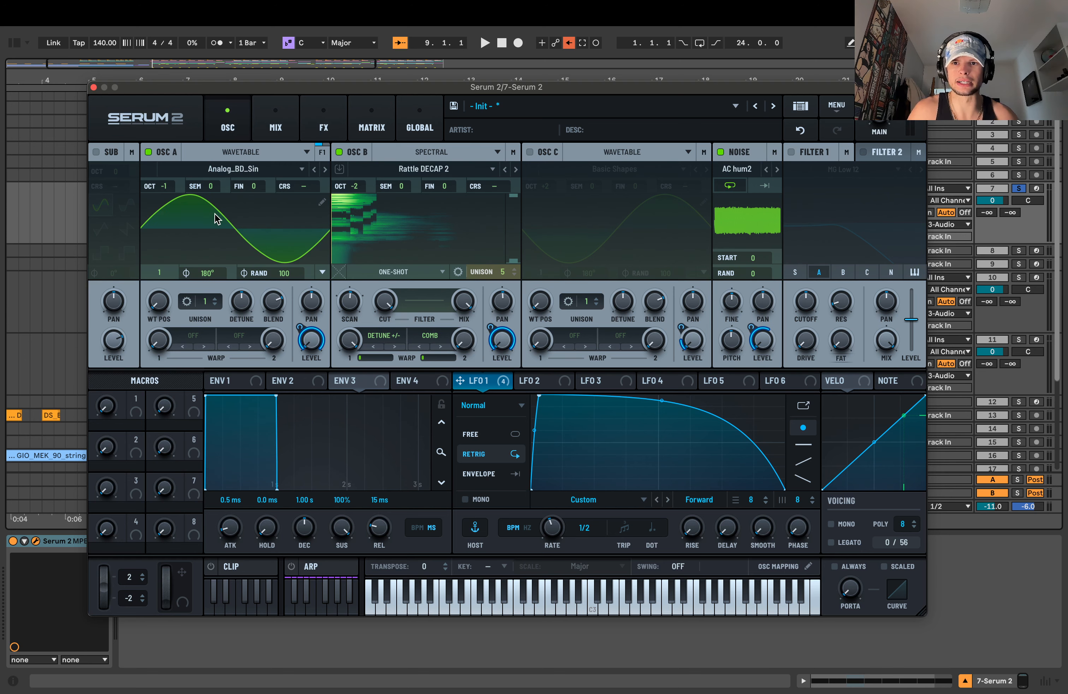
# - Arm track 7 and switch oscillator B off and back on repeatedly to audition its contribution
pyautogui.click(1041, 188)
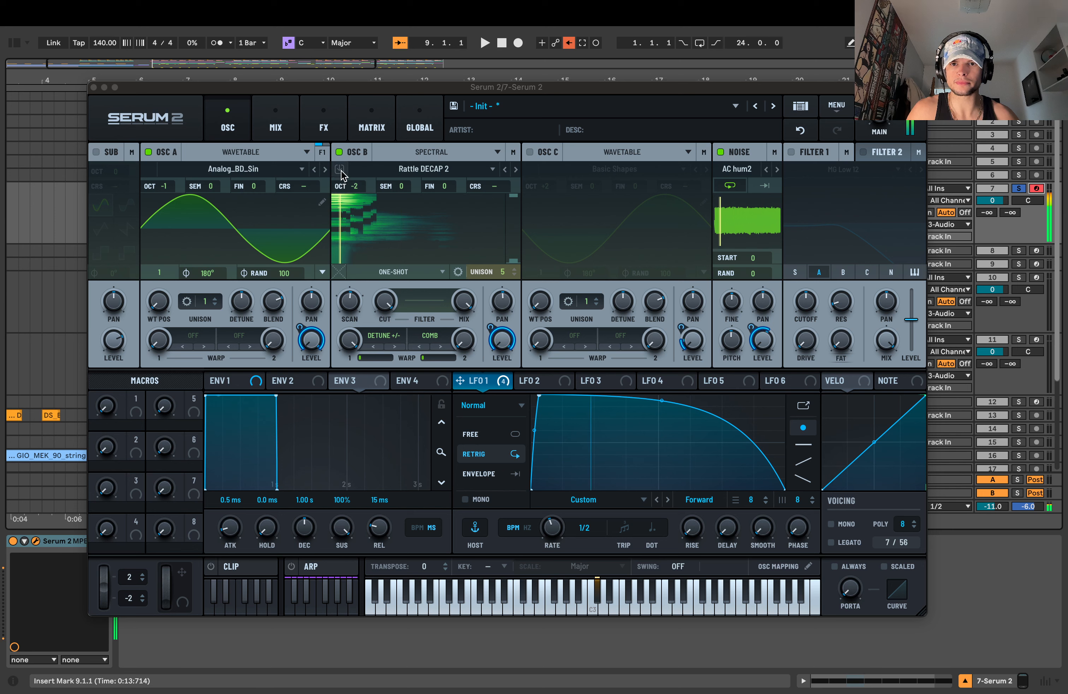
pyautogui.click(338, 152)
pyautogui.click(337, 151)
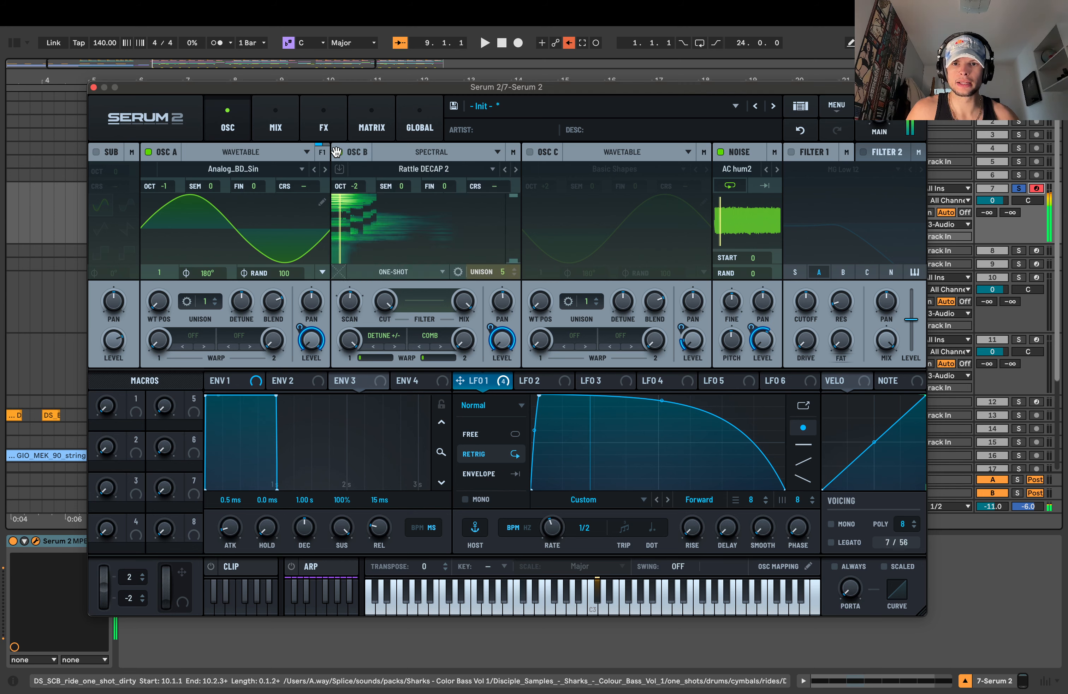
pyautogui.click(337, 152)
pyautogui.click(337, 152)
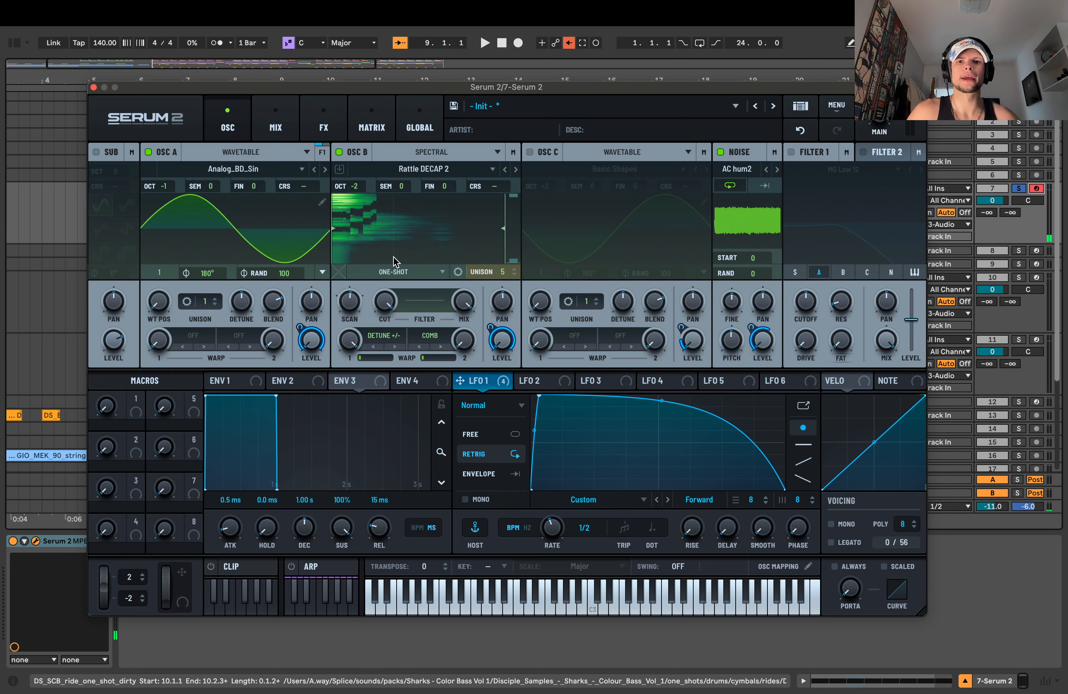
# - Review the track 7 patch in the mixer and FX views and return to its oscillators
pyautogui.click(276, 127)
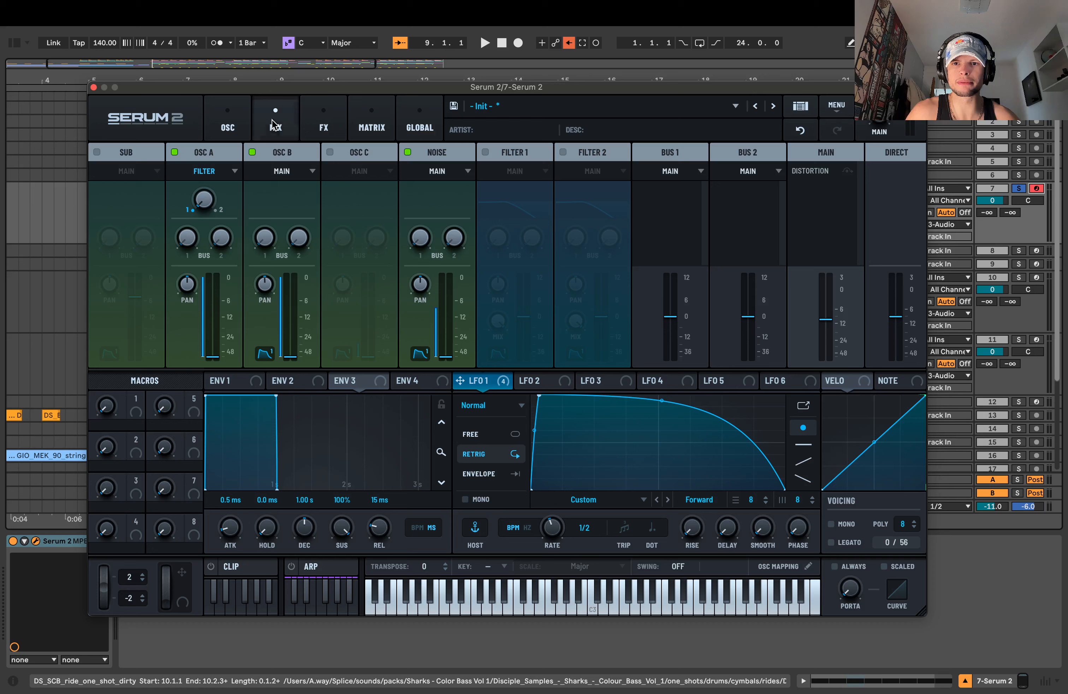
pyautogui.click(228, 128)
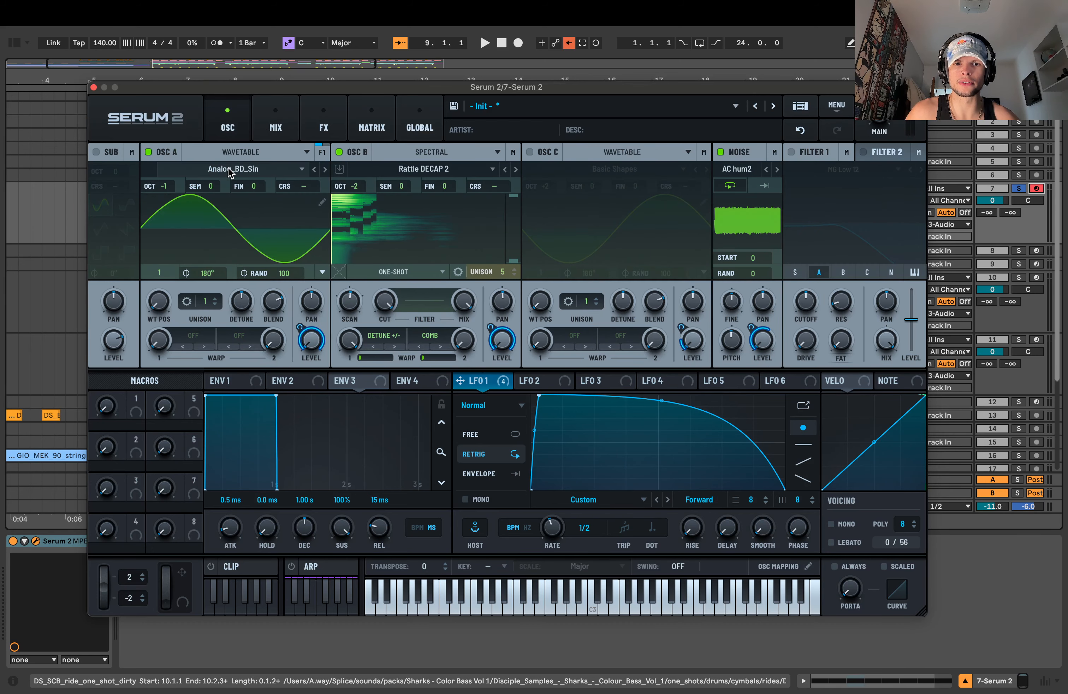
pyautogui.click(340, 128)
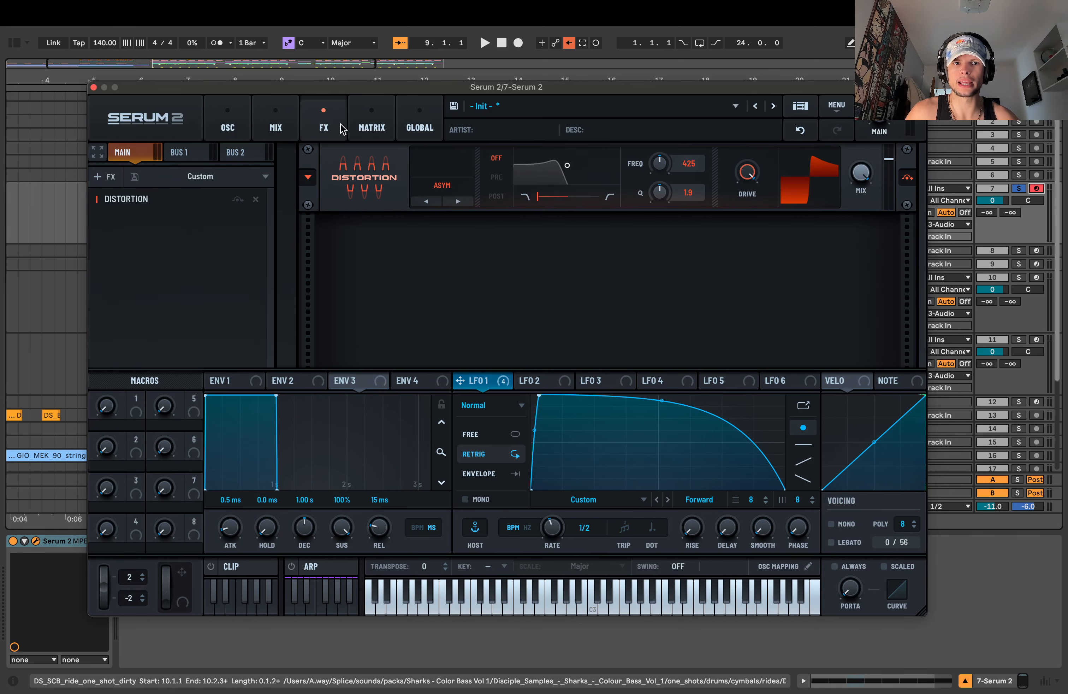
pyautogui.click(228, 128)
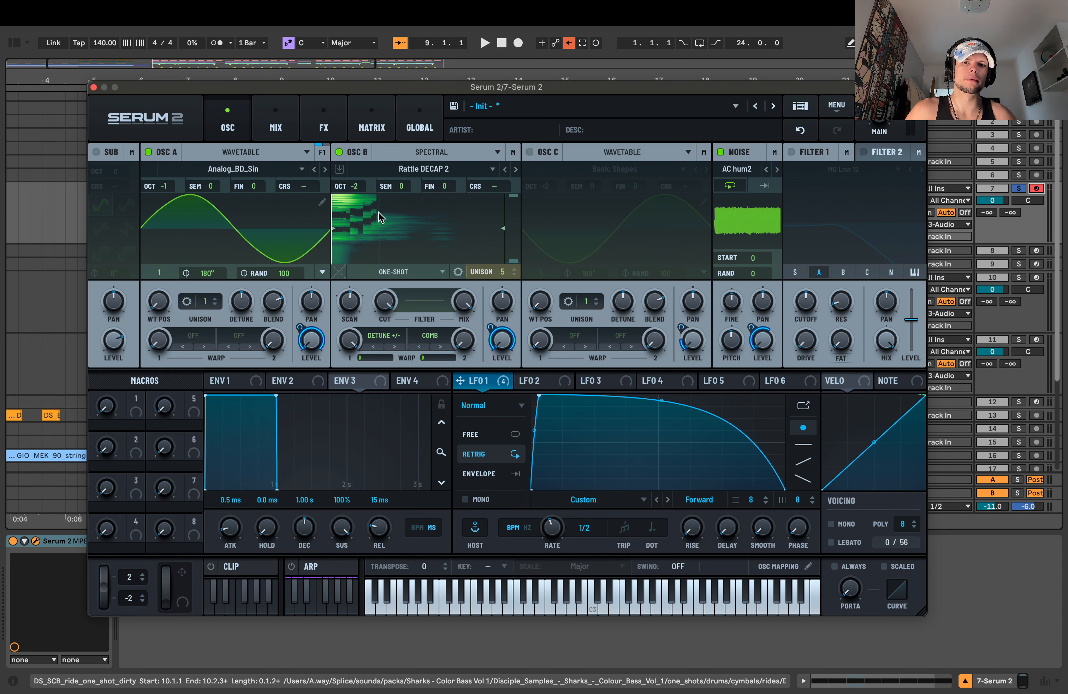
pyautogui.moveTo(431, 91); pyautogui.dragTo(426, 92)
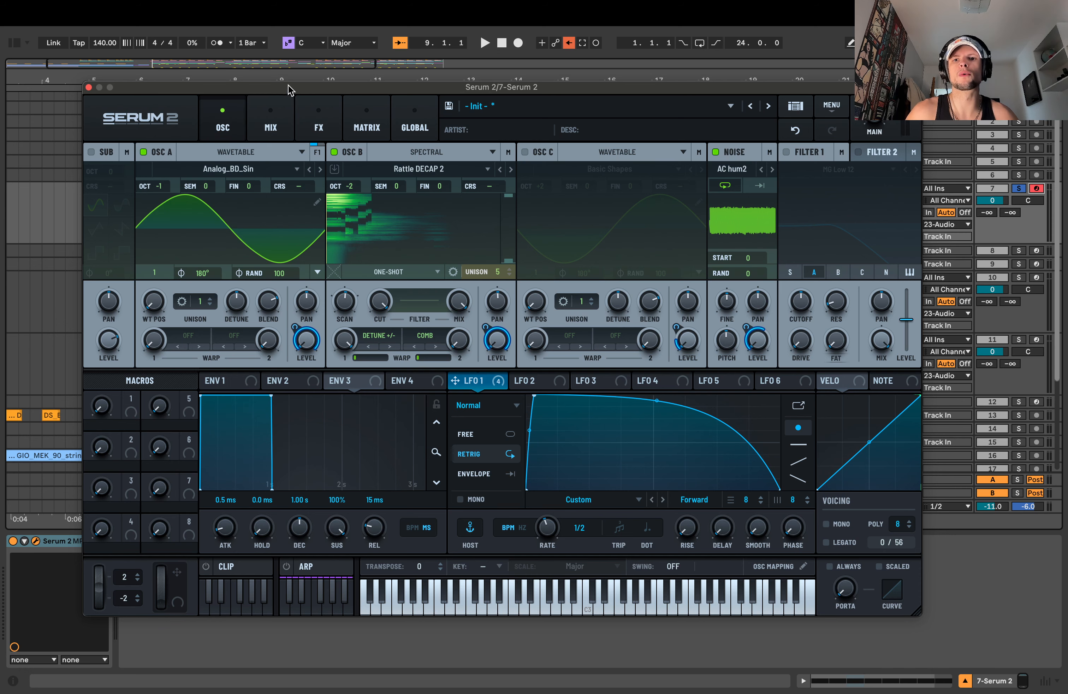
pyautogui.moveTo(288, 84); pyautogui.dragTo(293, 89)
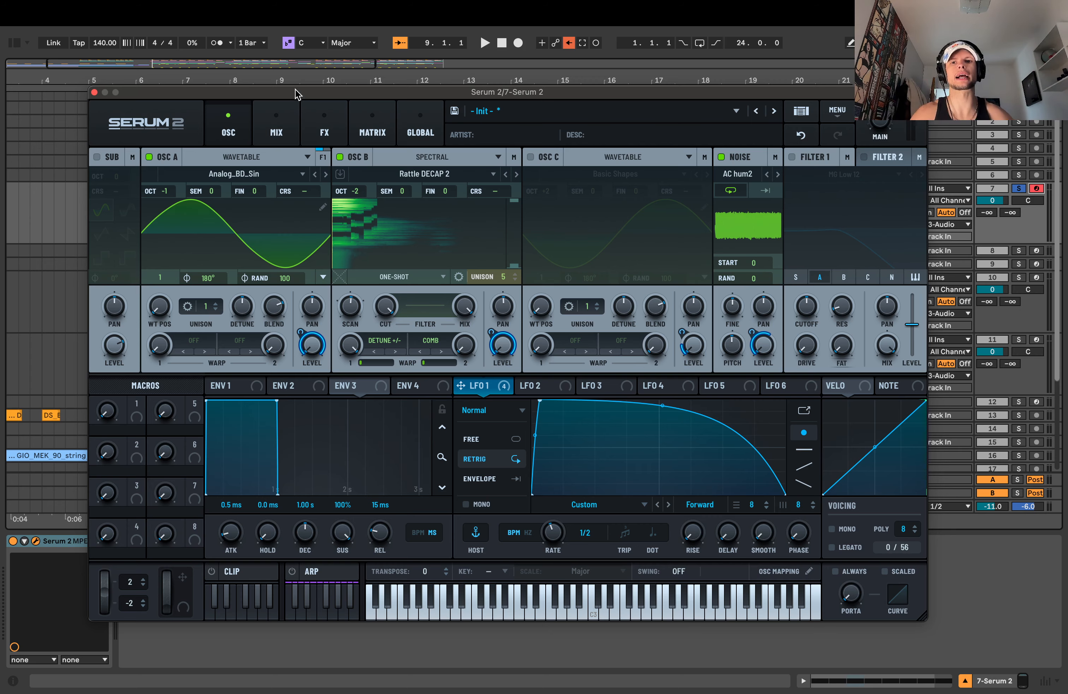
# - Move the Serum 2 window aside and play track 7's part from 9.1.1 to audition the patch
pyautogui.moveTo(210, 94); pyautogui.dragTo(602, 103)
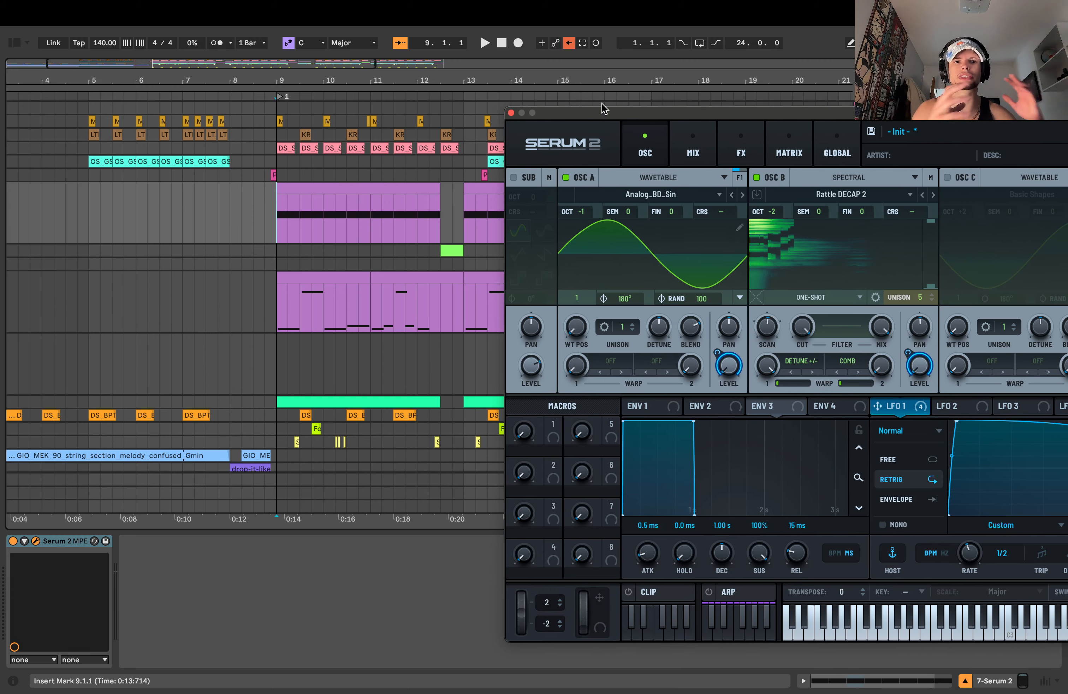
pyautogui.press('space')
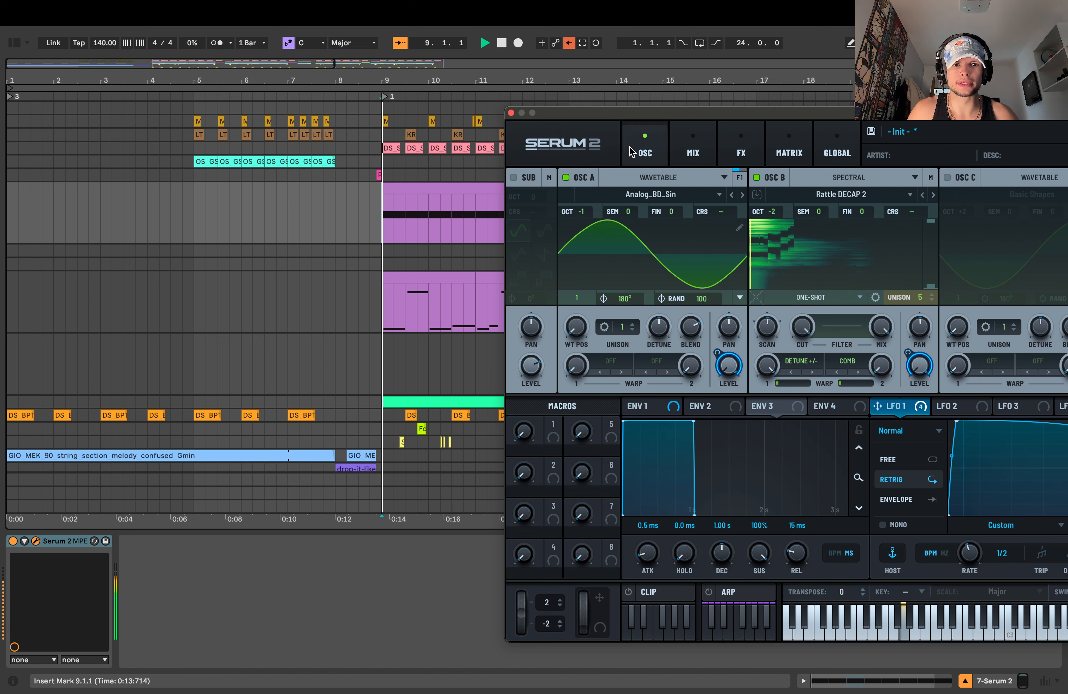
pyautogui.press('space')
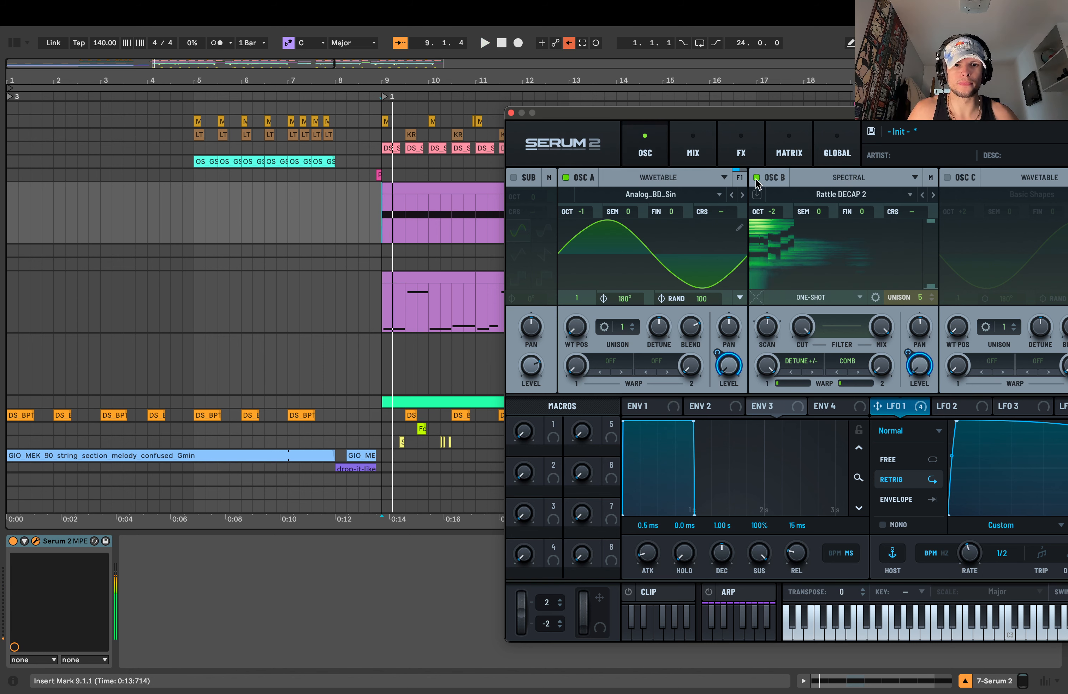
pyautogui.press('space')
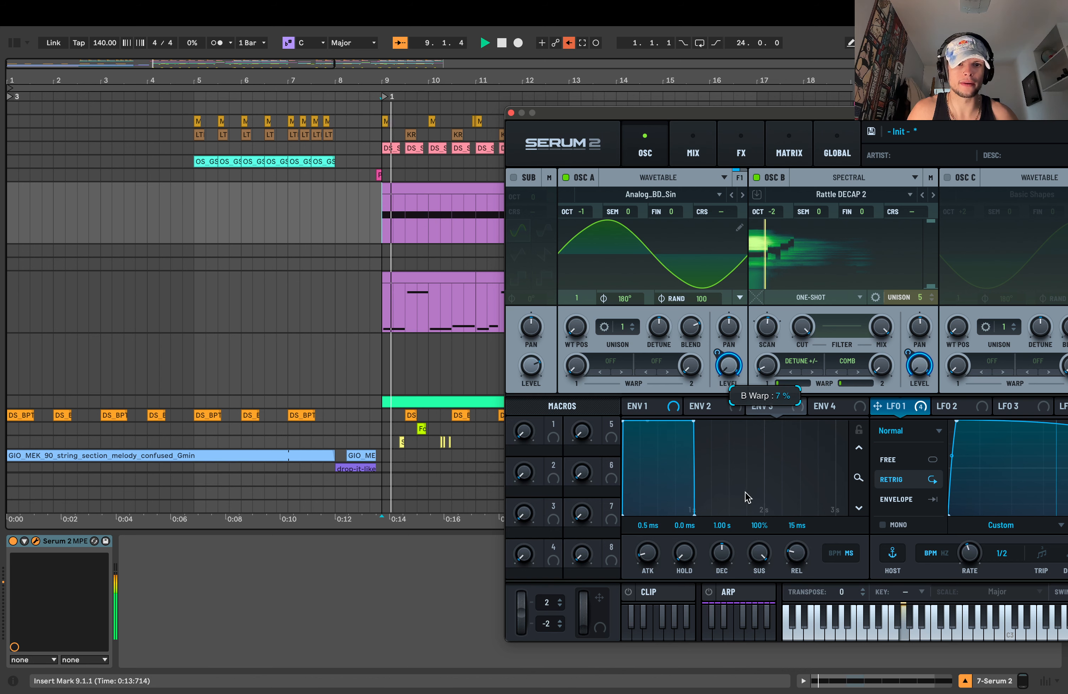
# - Try higher octaves on oscillator B while auditioning, leave it at 0 and close the track 7 Serum 2 window
pyautogui.moveTo(766, 211); pyautogui.dragTo(772, 178)
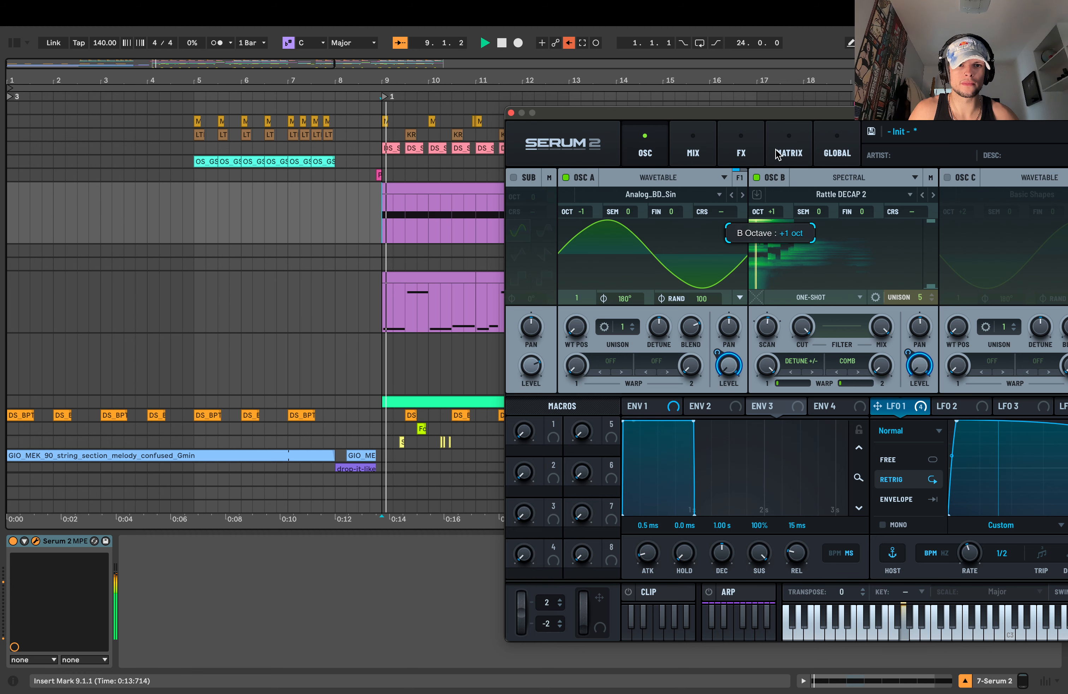
pyautogui.moveTo(773, 176); pyautogui.dragTo(778, 193)
pyautogui.press('space')
pyautogui.press('space')
pyautogui.press('space')
pyautogui.moveTo(792, 113); pyautogui.dragTo(704, 113)
pyautogui.press('space')
pyautogui.moveTo(687, 210); pyautogui.dragTo(691, 169)
pyautogui.press('space')
pyautogui.press('space')
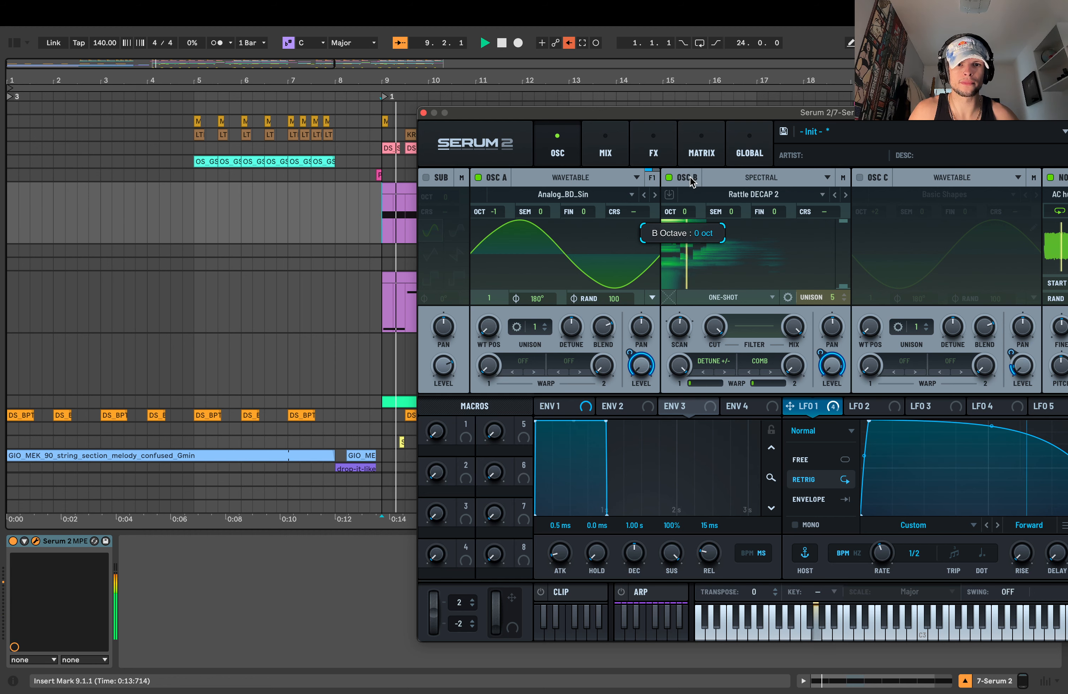
pyautogui.moveTo(600, 113); pyautogui.dragTo(278, 111)
pyautogui.press('space')
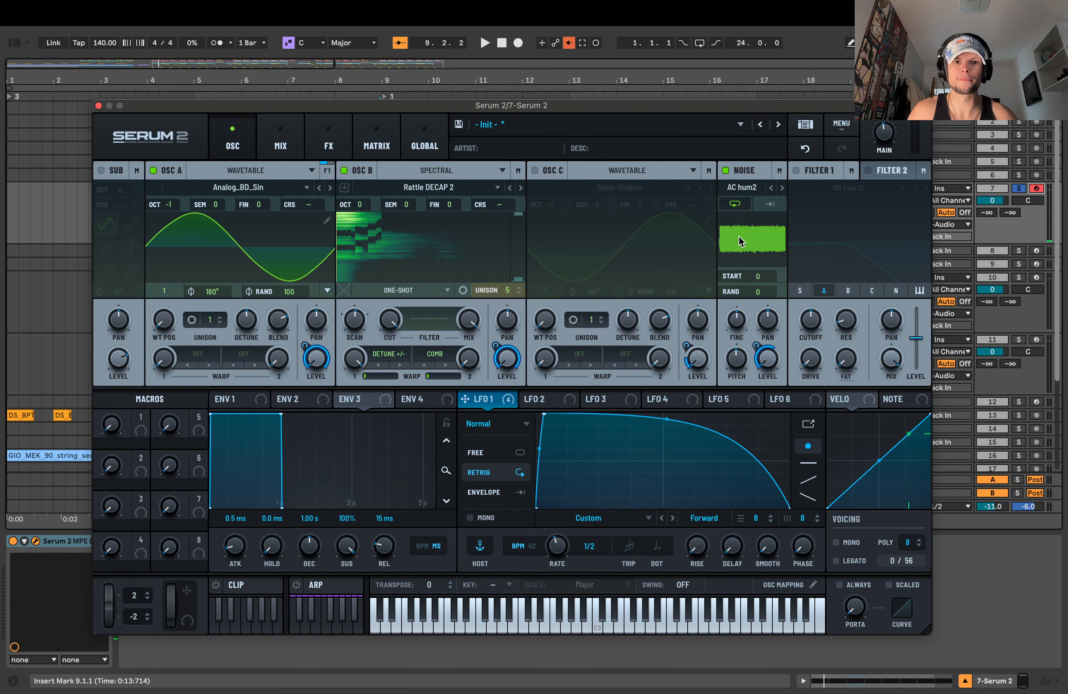
pyautogui.click(98, 108)
# - Solo track 10 in the arrangement and open its Serum 2 window
pyautogui.hscroll(5, 346, 119)
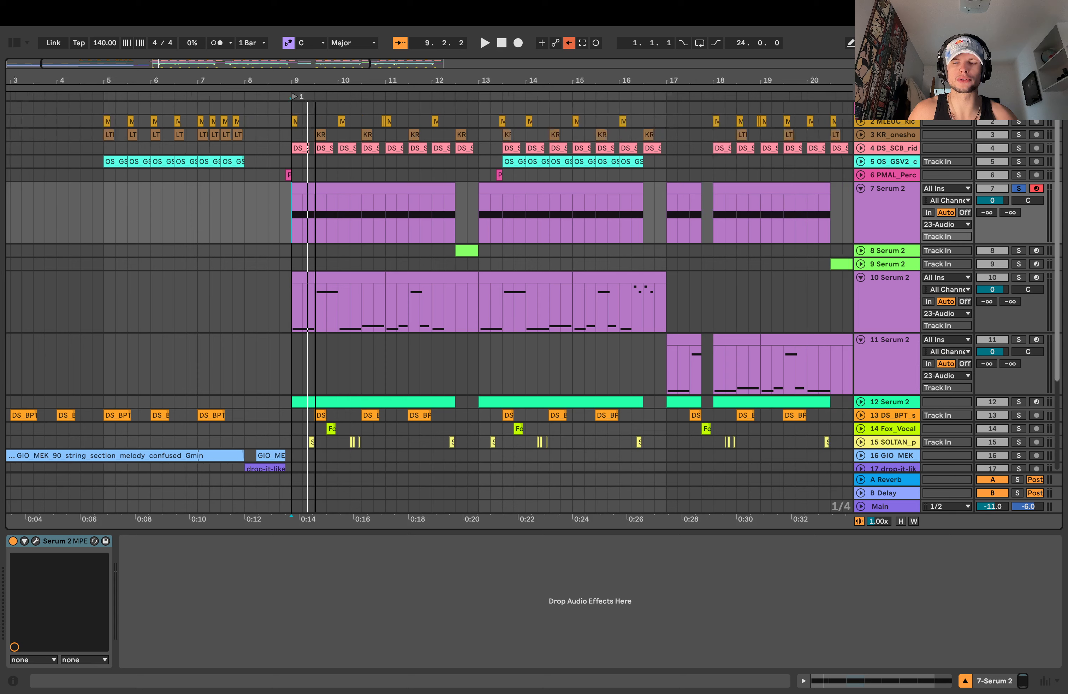
pyautogui.scroll(-1, 301, 288)
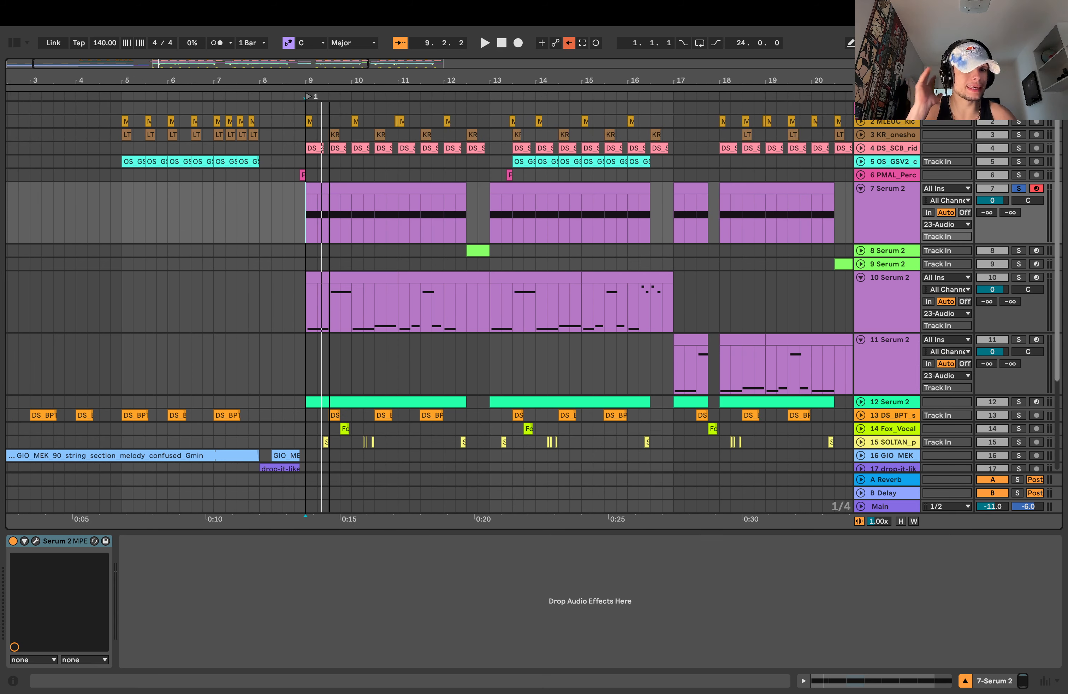
pyautogui.hscroll(-2, 457, 288)
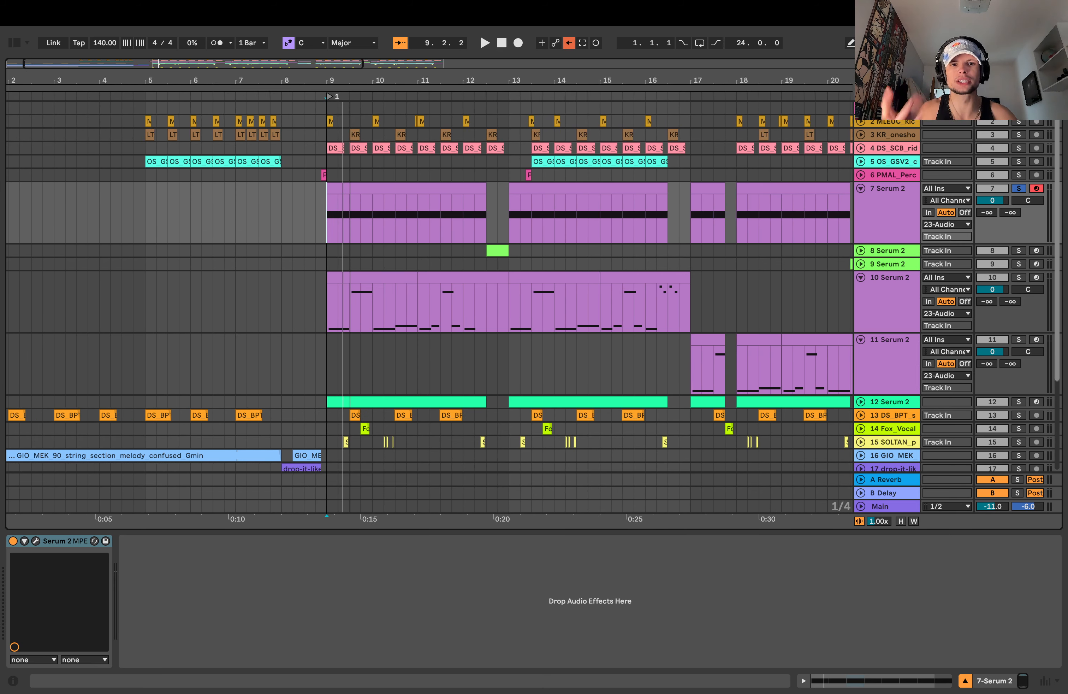
pyautogui.click(1022, 279)
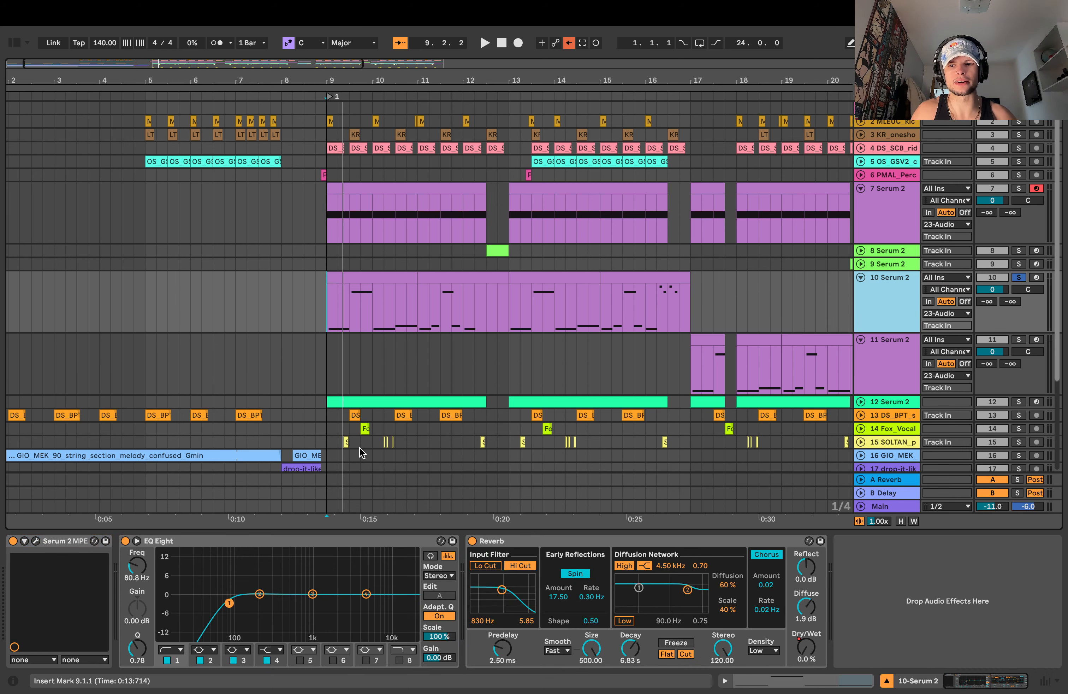
pyautogui.click(35, 546)
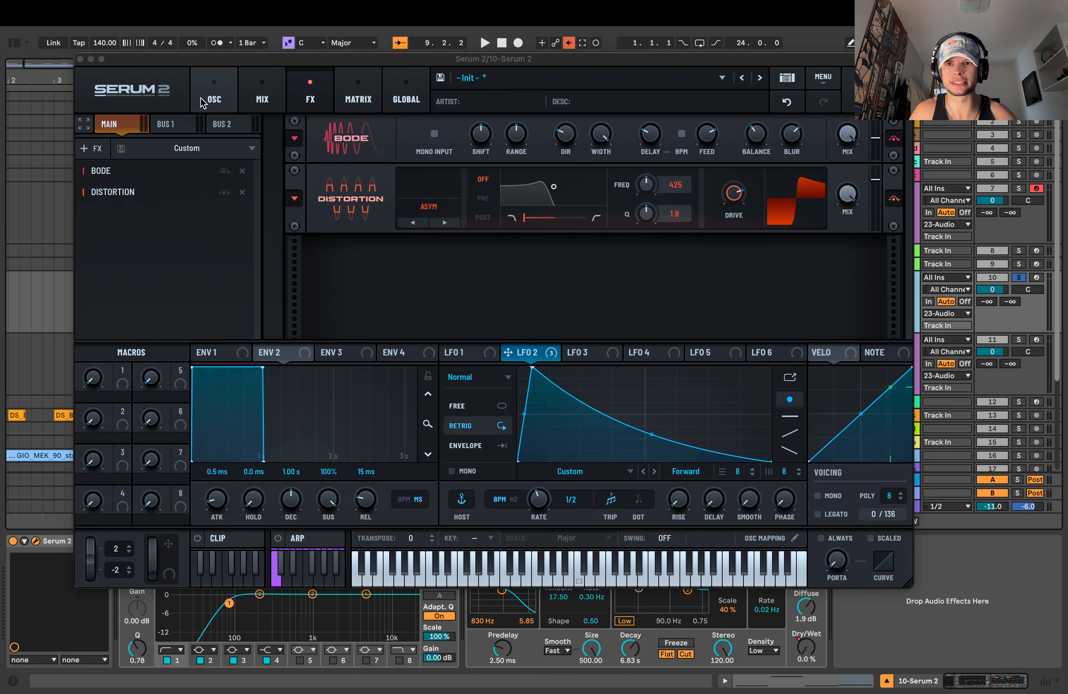
pyautogui.moveTo(379, 60); pyautogui.dragTo(402, 81)
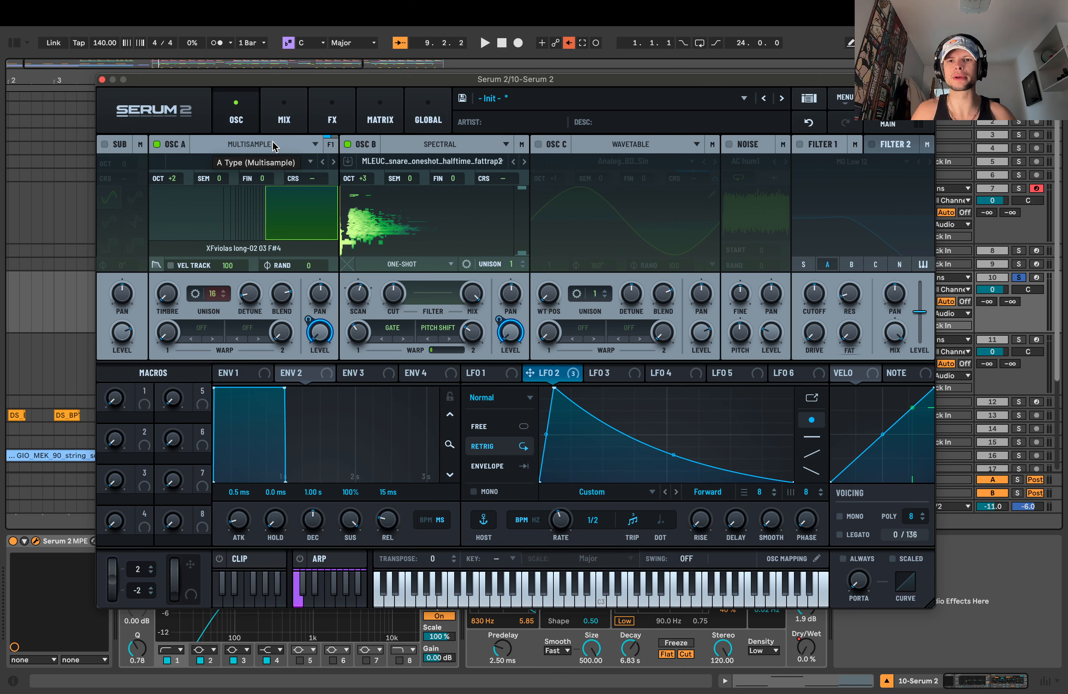
# - Look over the track 10 patch in the mixer, FX and oscillator views and arm the track
pyautogui.click(283, 114)
pyautogui.click(332, 113)
pyautogui.click(236, 115)
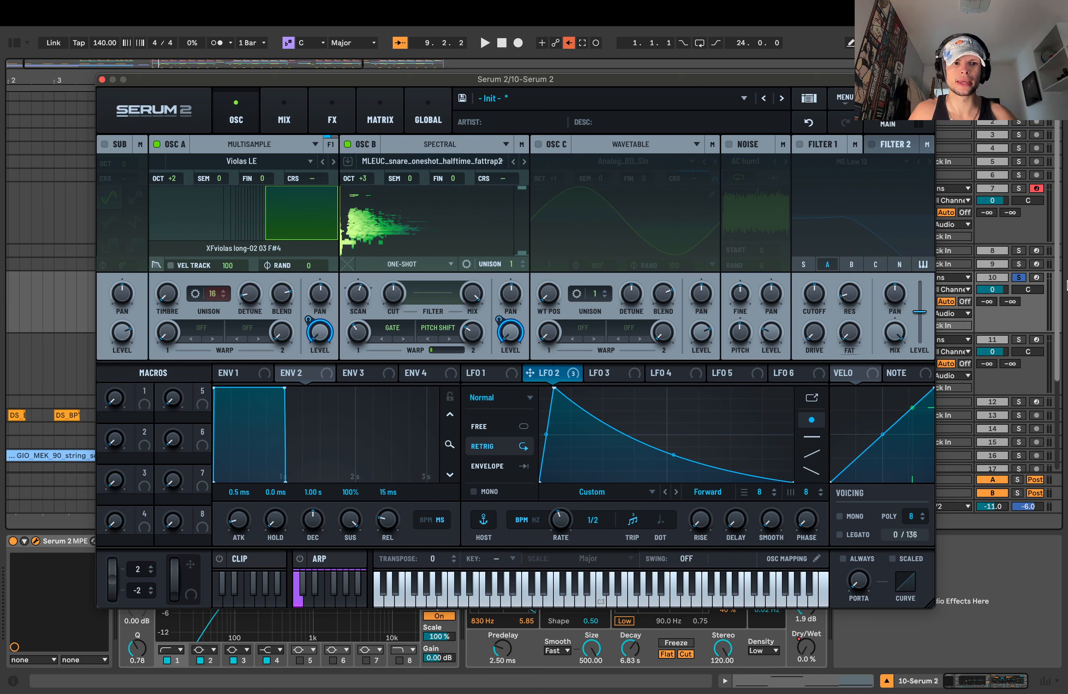
pyautogui.click(961, 278)
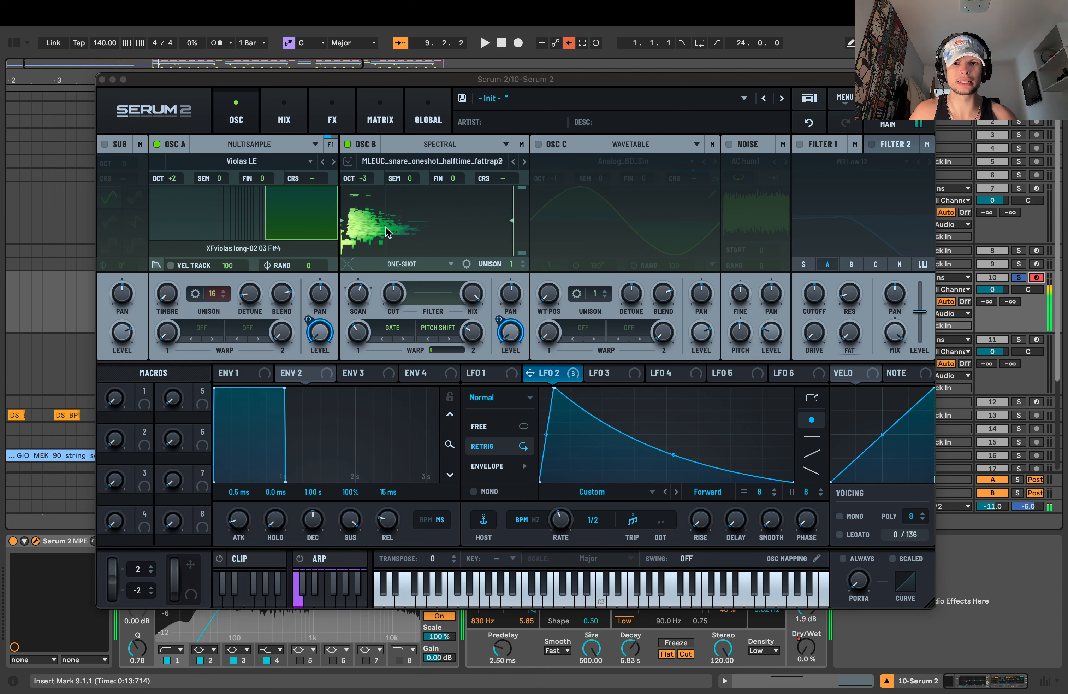
pyautogui.click(103, 79)
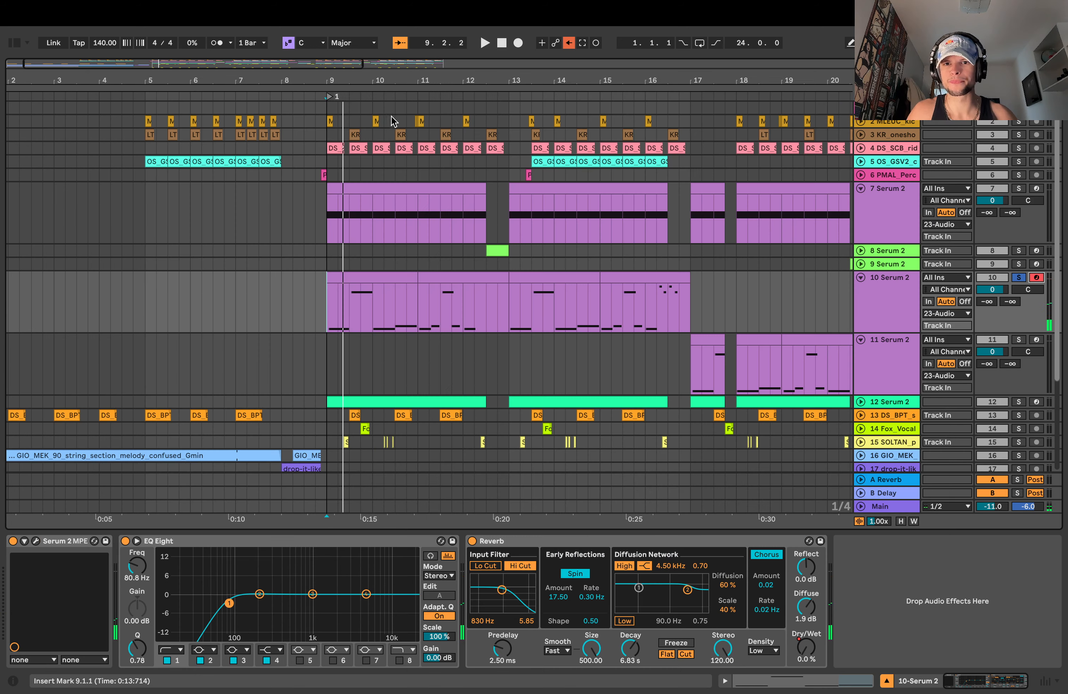
# - Play track 10's part briefly from bar 9 and reopen its Serum 2 window
pyautogui.moveTo(331, 80); pyautogui.dragTo(315, 326)
pyautogui.press('space')
pyautogui.press('space')
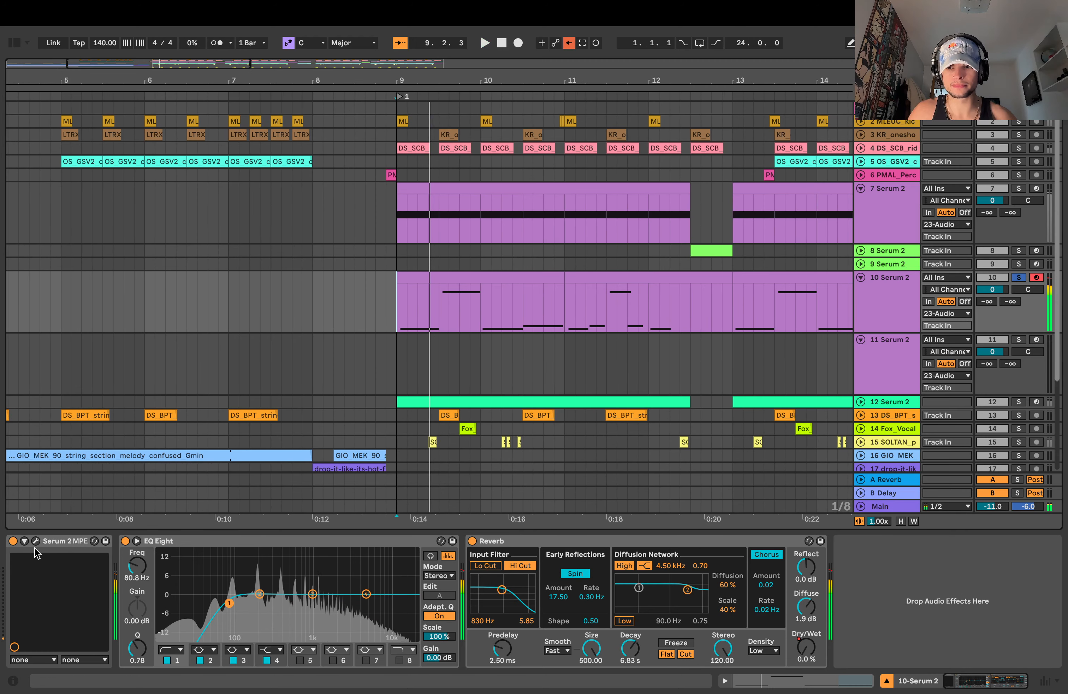
pyautogui.click(36, 542)
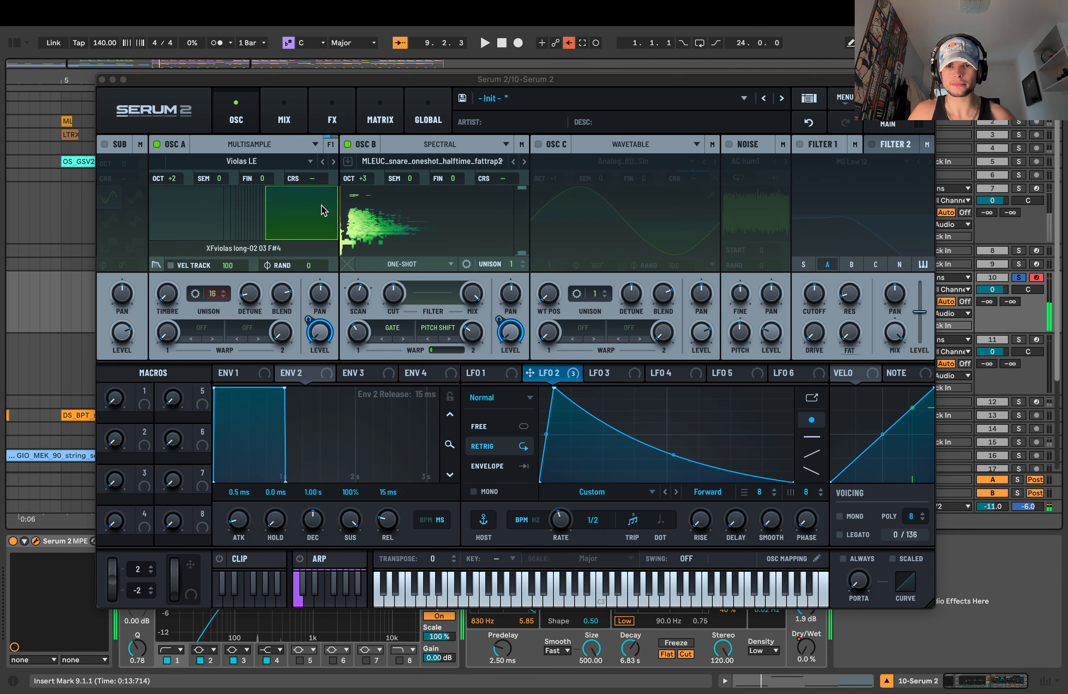
# - Show oscillator A's available types, keeping Multisample, and browse the Factory Strings multisamples without changing Violas LE
pyautogui.click(248, 145)
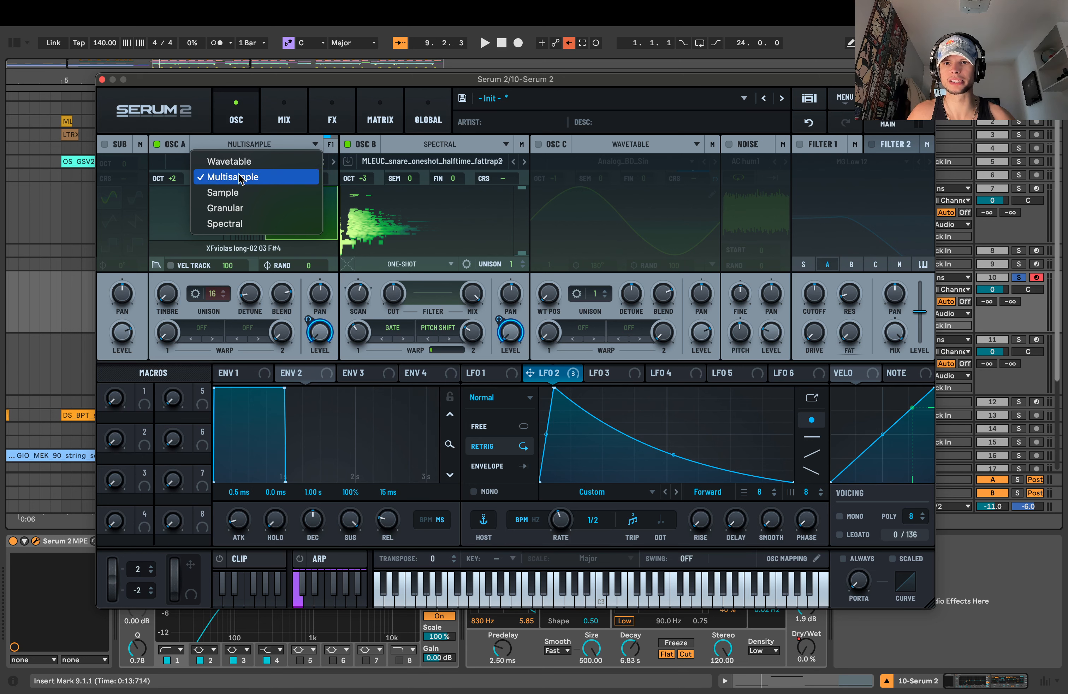
pyautogui.click(241, 177)
pyautogui.click(246, 146)
pyautogui.click(251, 145)
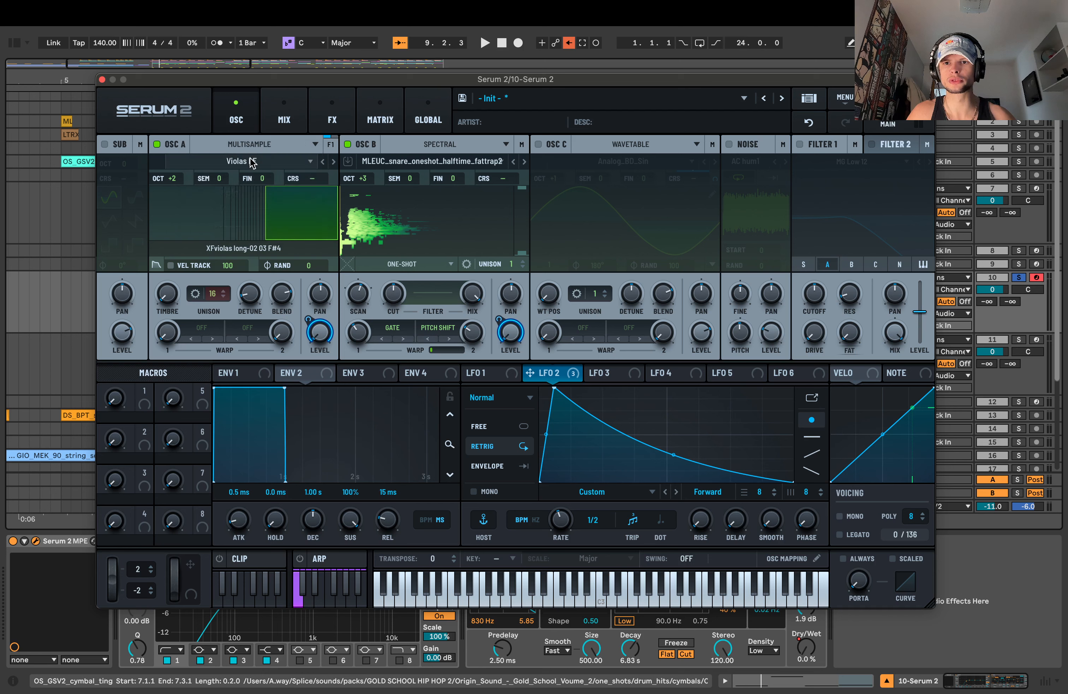
pyautogui.click(251, 162)
pyautogui.moveTo(243, 179)
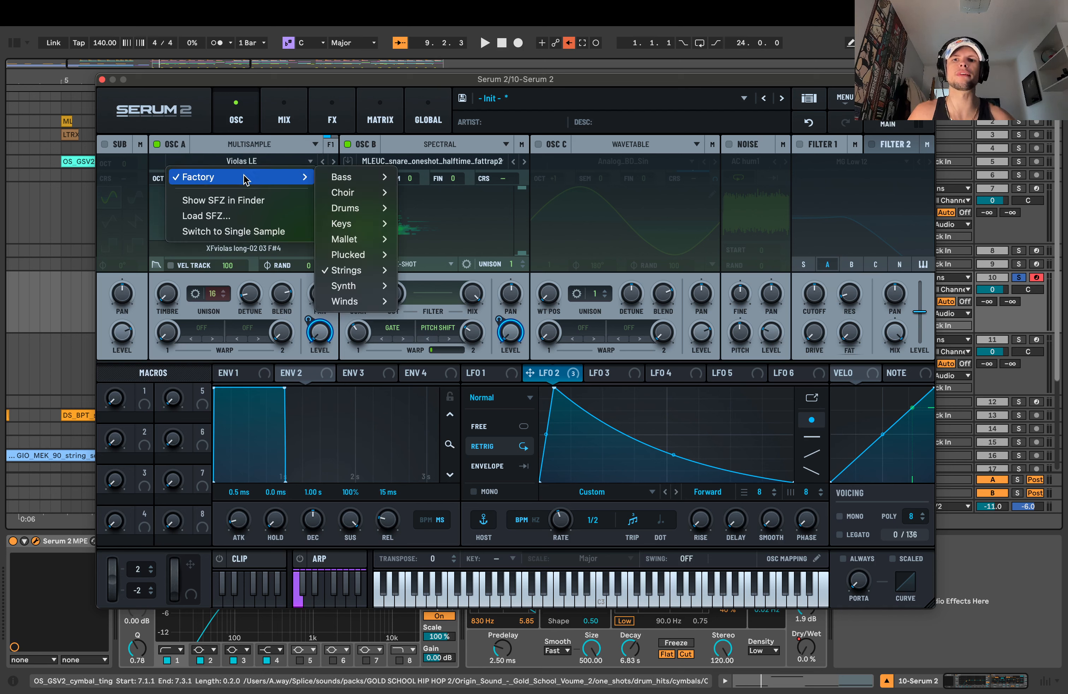
pyautogui.moveTo(360, 272)
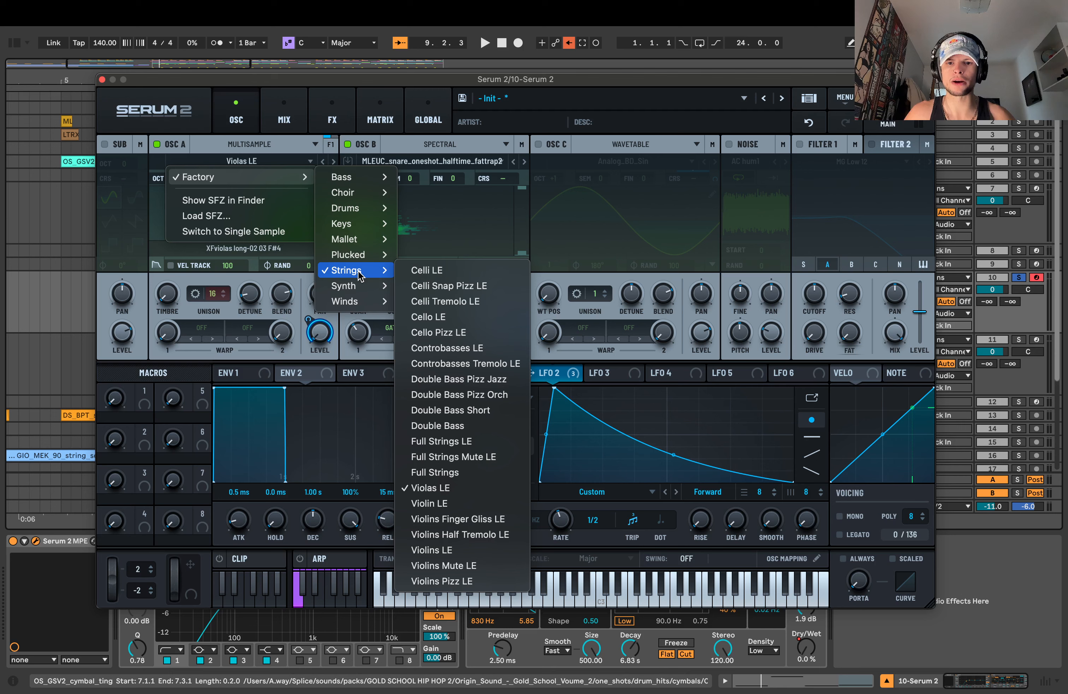
pyautogui.click(588, 286)
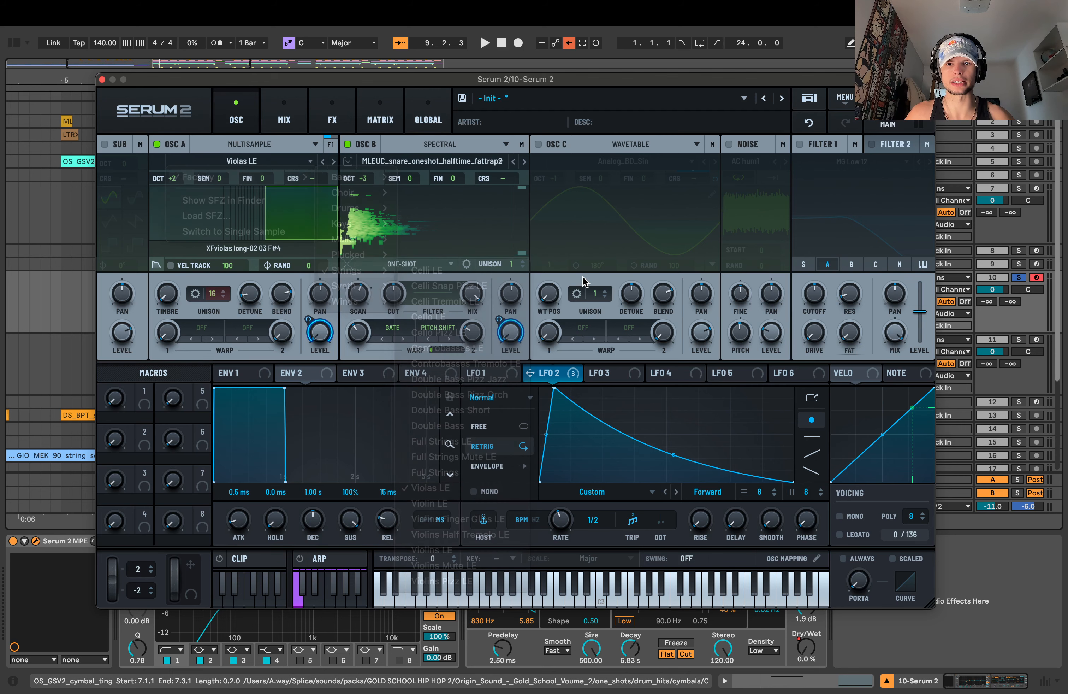
# - Audition the track 10 patch while reviewing its mixer and FX views, and return to the oscillators
pyautogui.press('space')
pyautogui.press('space')
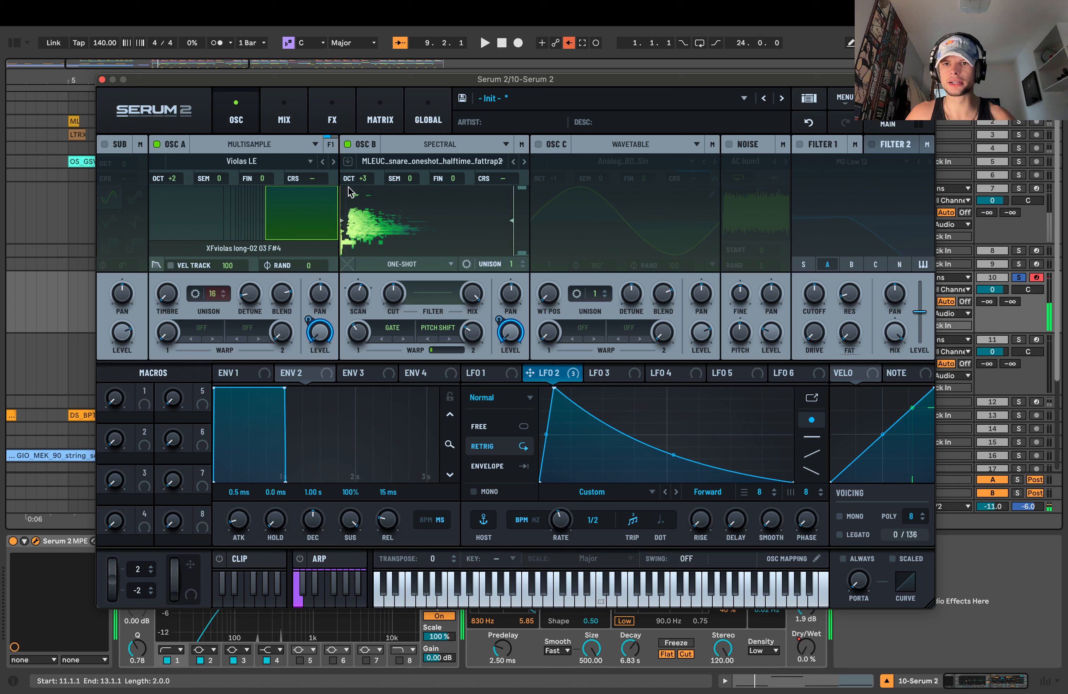
pyautogui.click(284, 117)
pyautogui.click(332, 118)
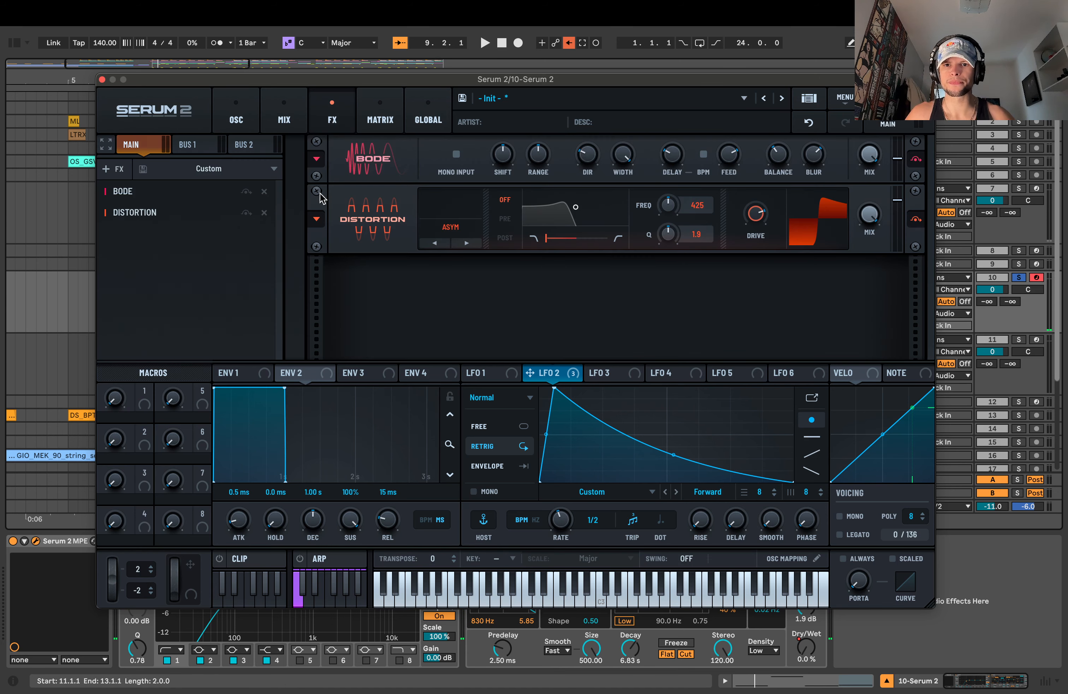
pyautogui.press('space')
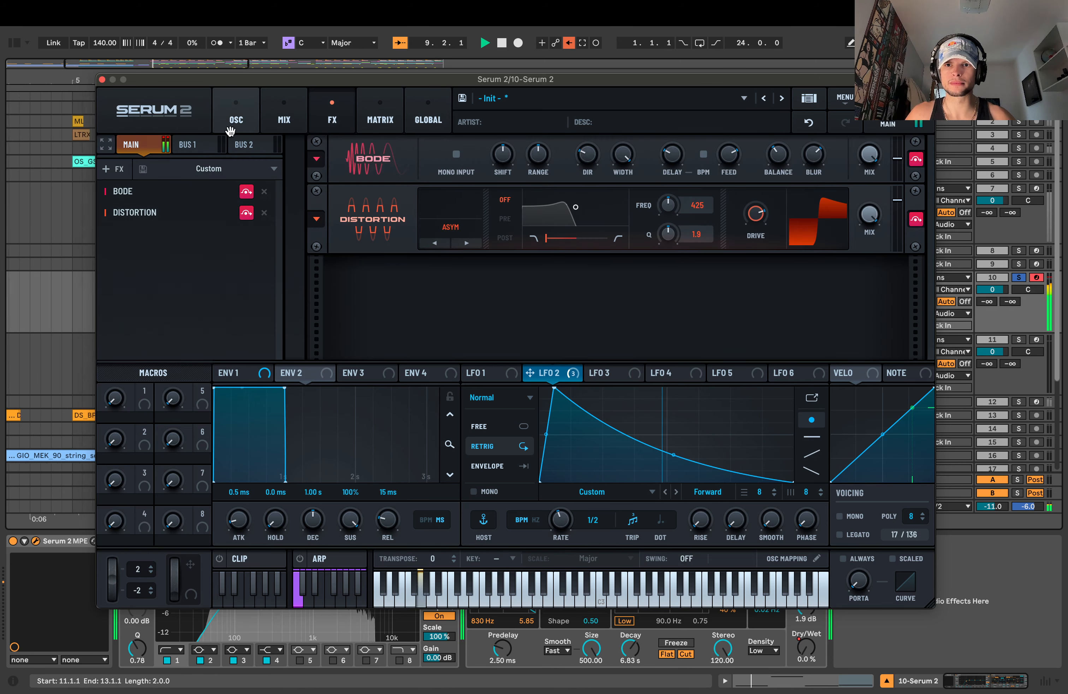
pyautogui.click(234, 118)
pyautogui.press('space')
# - Switch off oscillator B and play the part to audition the Violas LE multisample alone
pyautogui.click(348, 145)
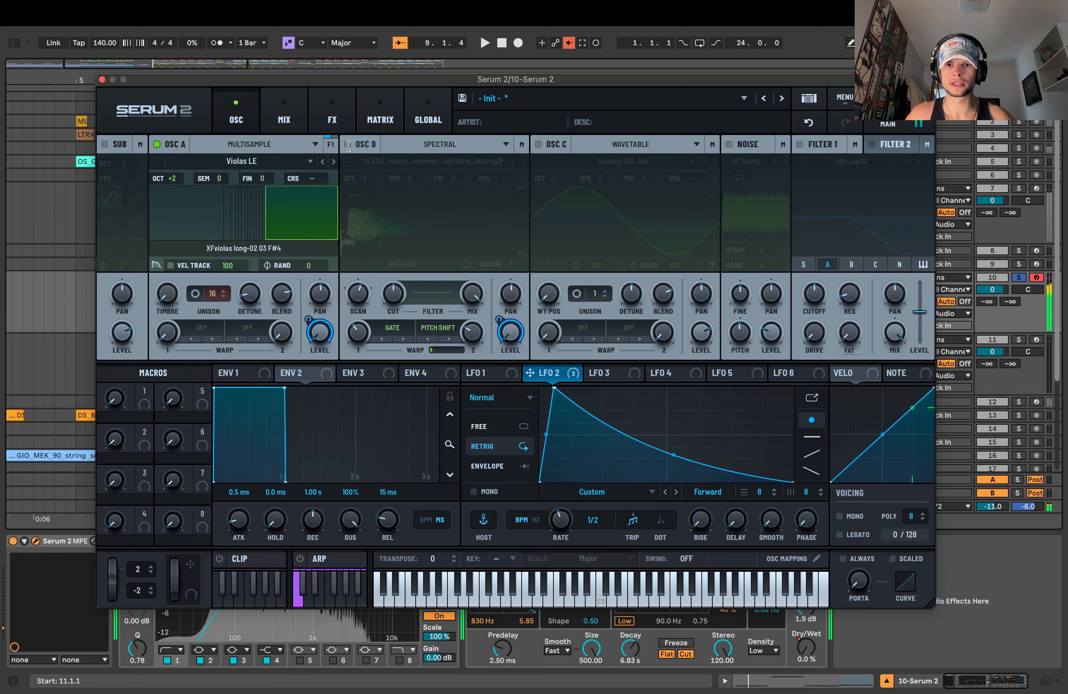
pyautogui.press('space')
pyautogui.press('space')
pyautogui.press('space')
pyautogui.press('space')
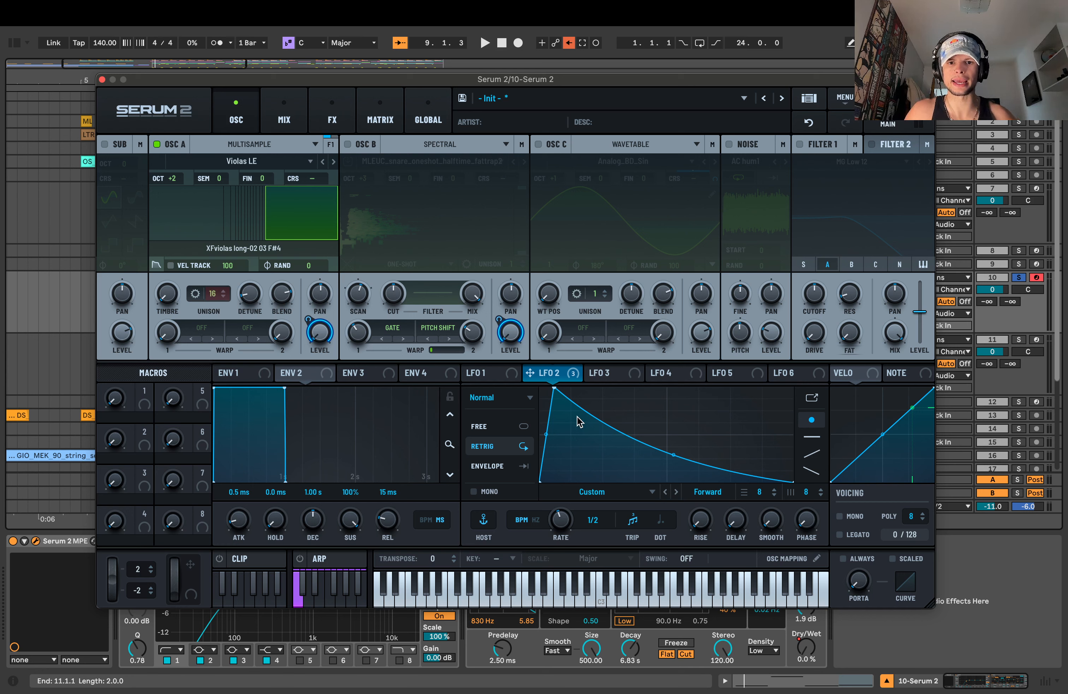
# - Switch oscillator B on and oscillator A off, and audition the spectral snare alone with its octave at +3
pyautogui.click(348, 144)
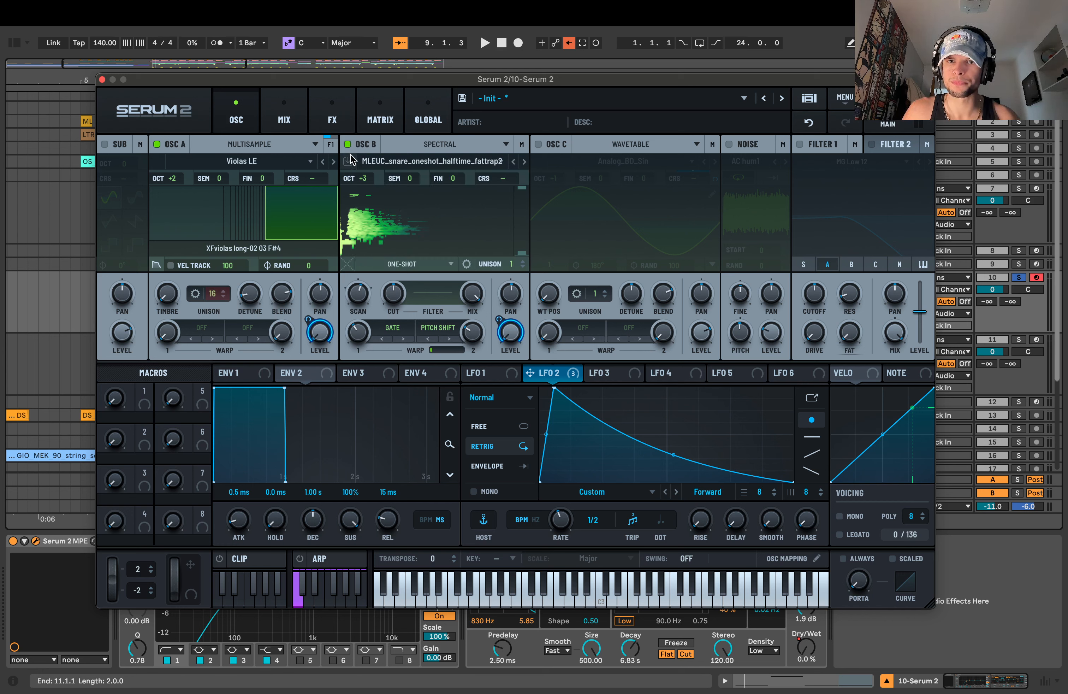
pyautogui.click(156, 144)
pyautogui.press('space')
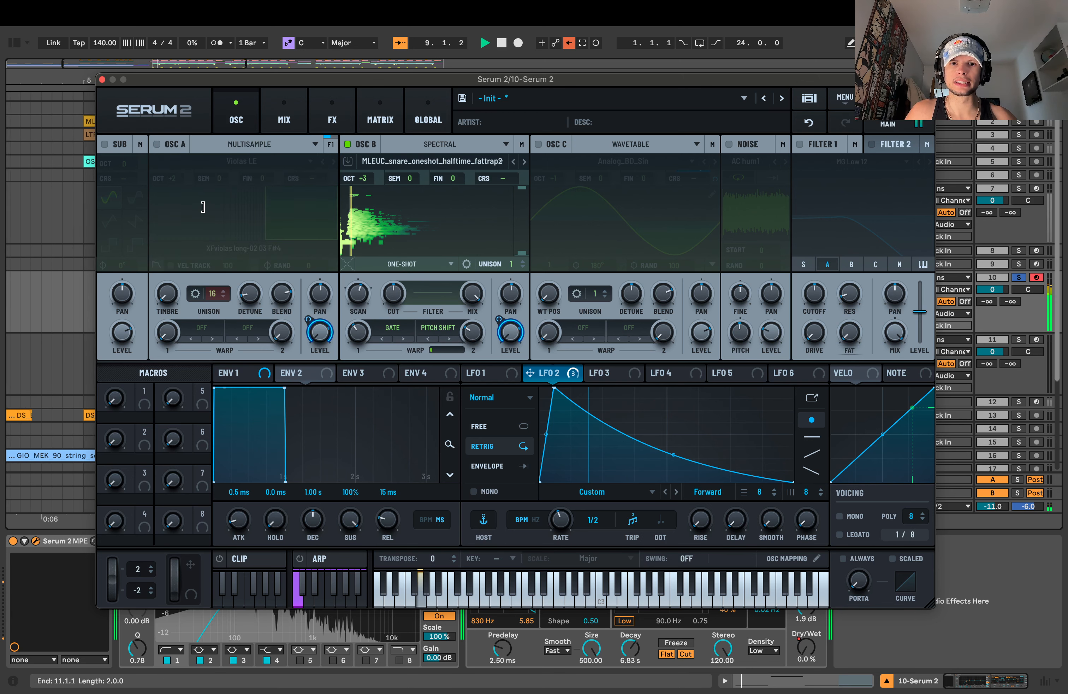
pyautogui.press('space')
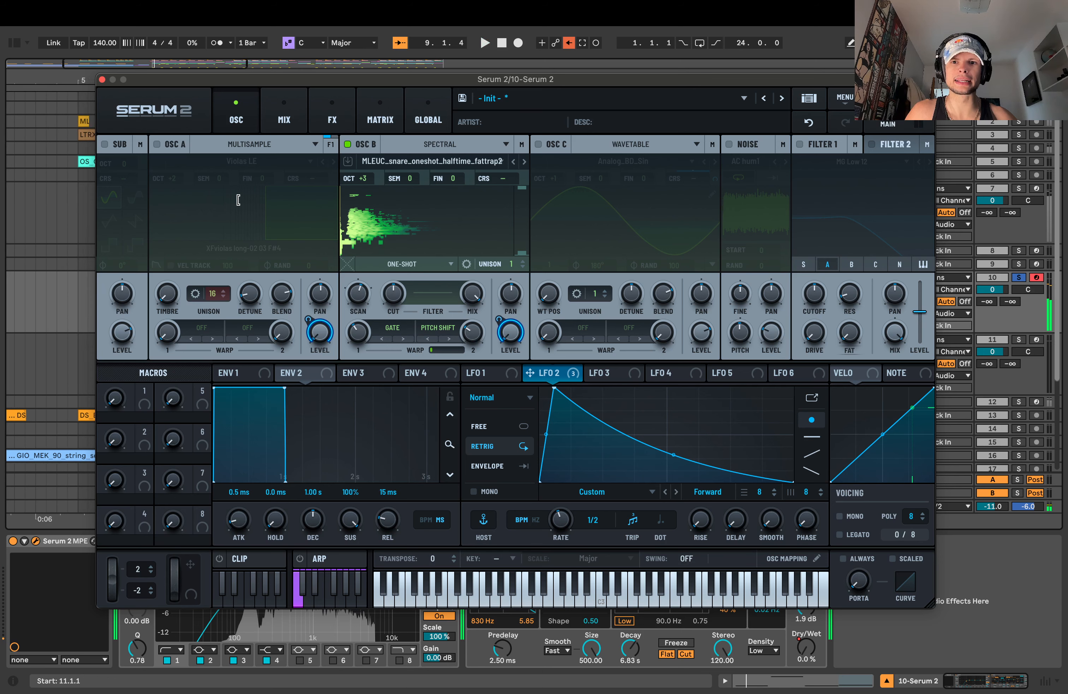
pyautogui.press('space')
pyautogui.moveTo(361, 179)
pyautogui.mouseDown()
pyautogui.moveTo(364, 133)
pyautogui.moveTo(371, 185)
pyautogui.mouseUp()
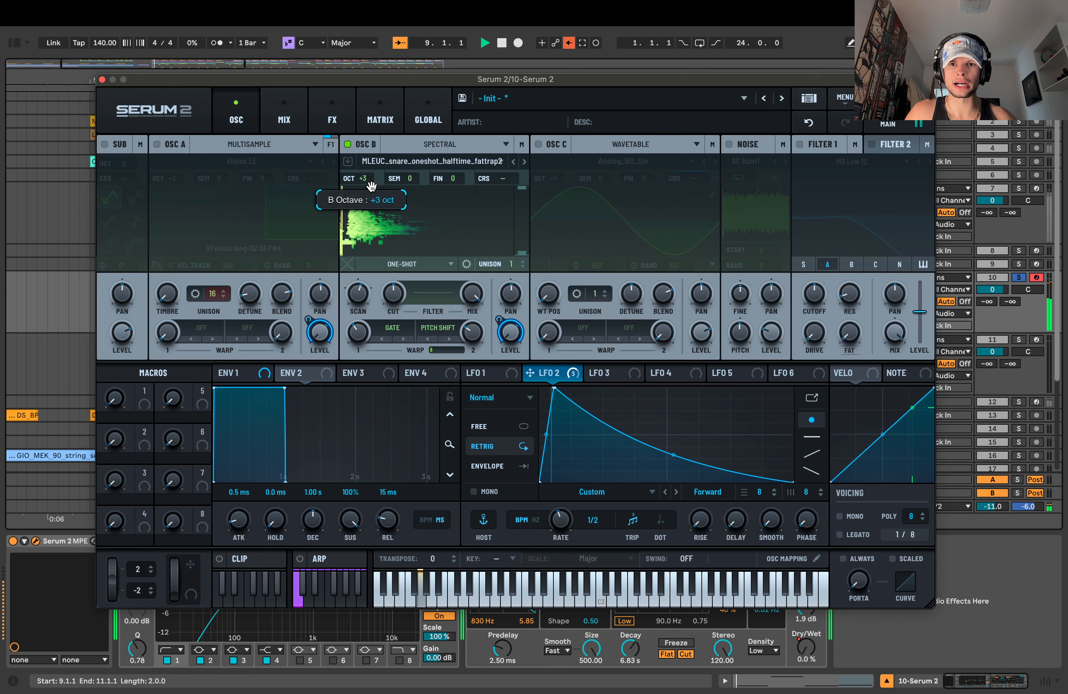
pyautogui.press('space')
# - Show and widen the browser beside the Serum 2 window and search it for "snare"
pyautogui.moveTo(369, 82); pyautogui.dragTo(391, 81)
pyautogui.click(19, 44)
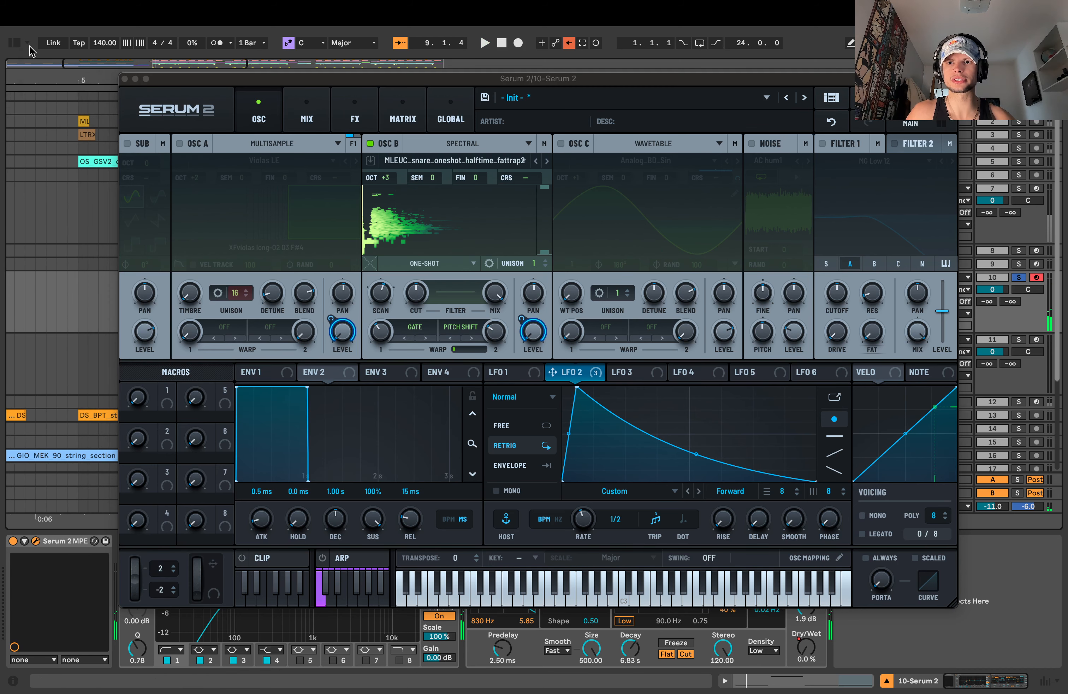
pyautogui.click(29, 46)
pyautogui.click(6, 126)
pyautogui.moveTo(6, 123); pyautogui.dragTo(120, 125)
pyautogui.moveTo(195, 79); pyautogui.dragTo(308, 78)
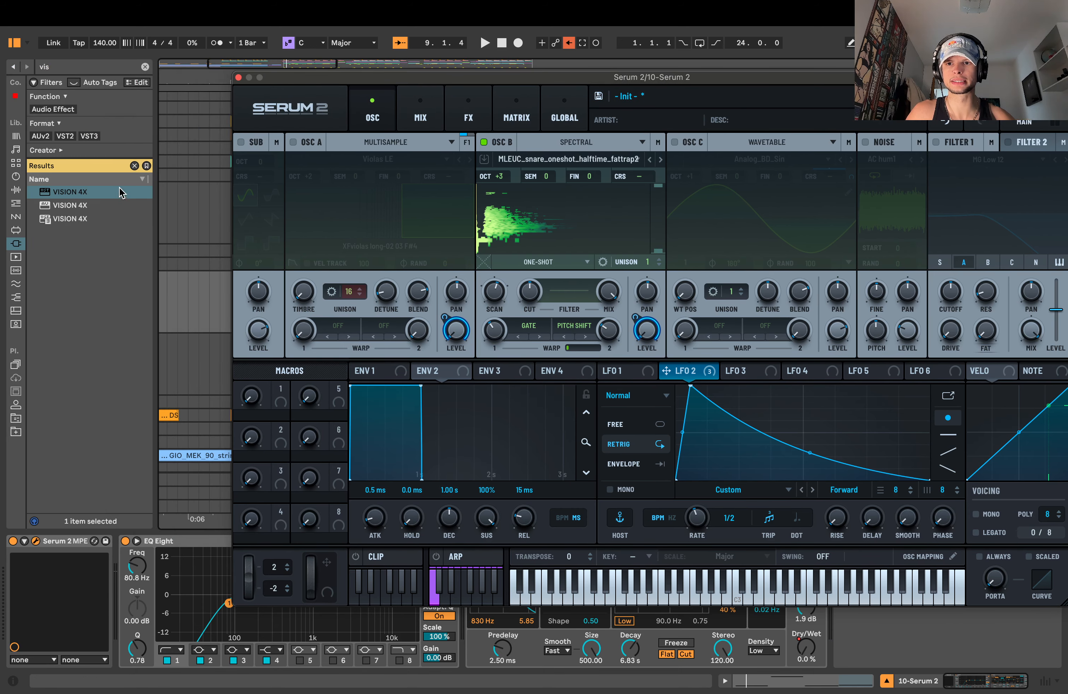
pyautogui.moveTo(156, 203); pyautogui.dragTo(230, 201)
pyautogui.click(195, 67)
pyautogui.write('snare')
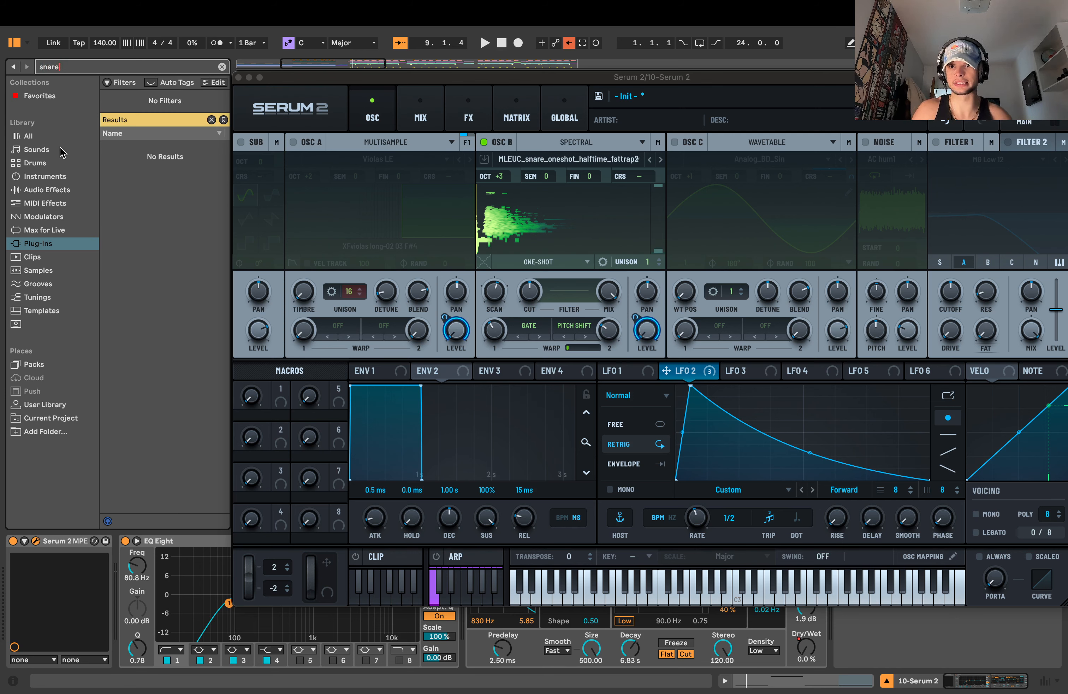
# - Limit the snare search to drums, switch on oscillator C as Spectral and load Snare 70s MPC 4.wav into it
pyautogui.click(51, 162)
pyautogui.click(153, 343)
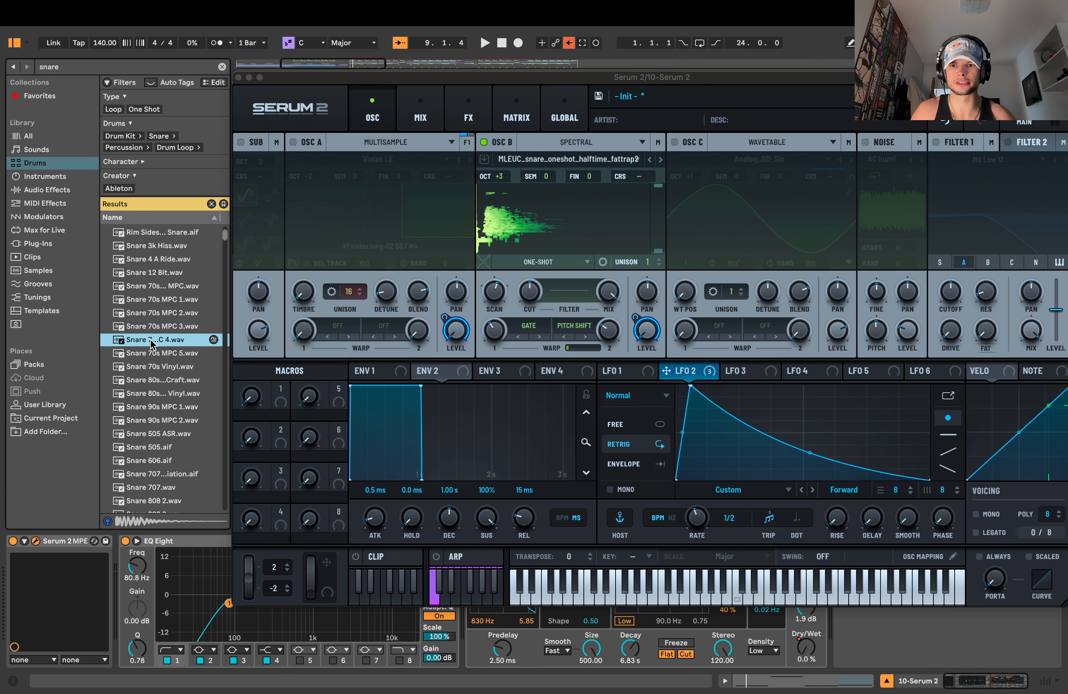
pyautogui.click(674, 142)
pyautogui.click(769, 142)
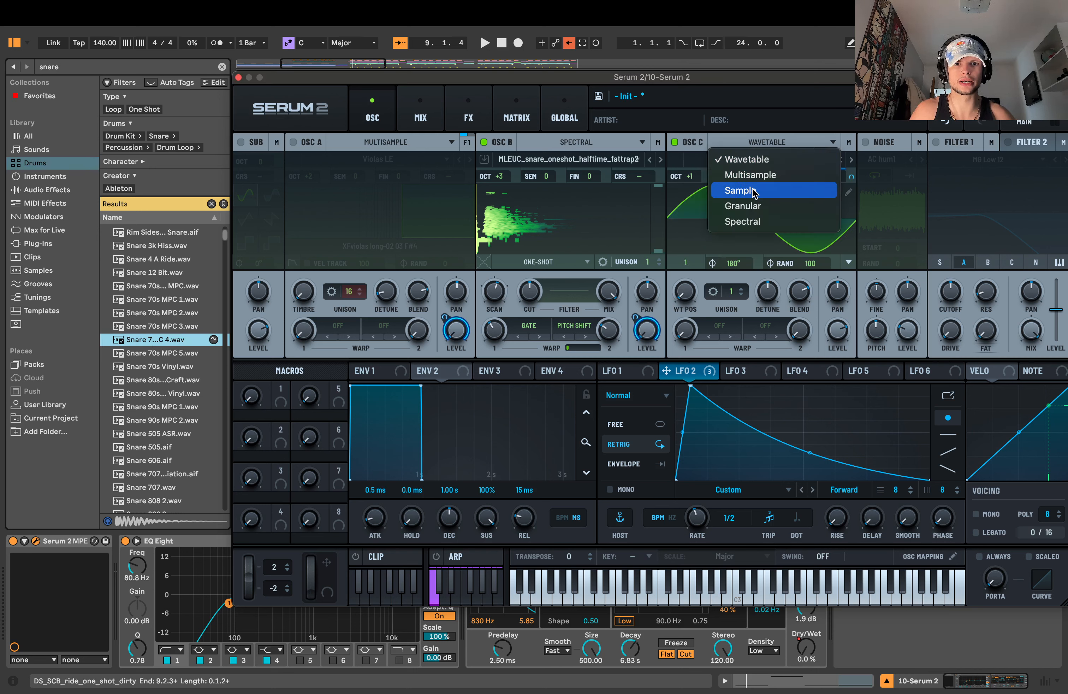
pyautogui.click(748, 222)
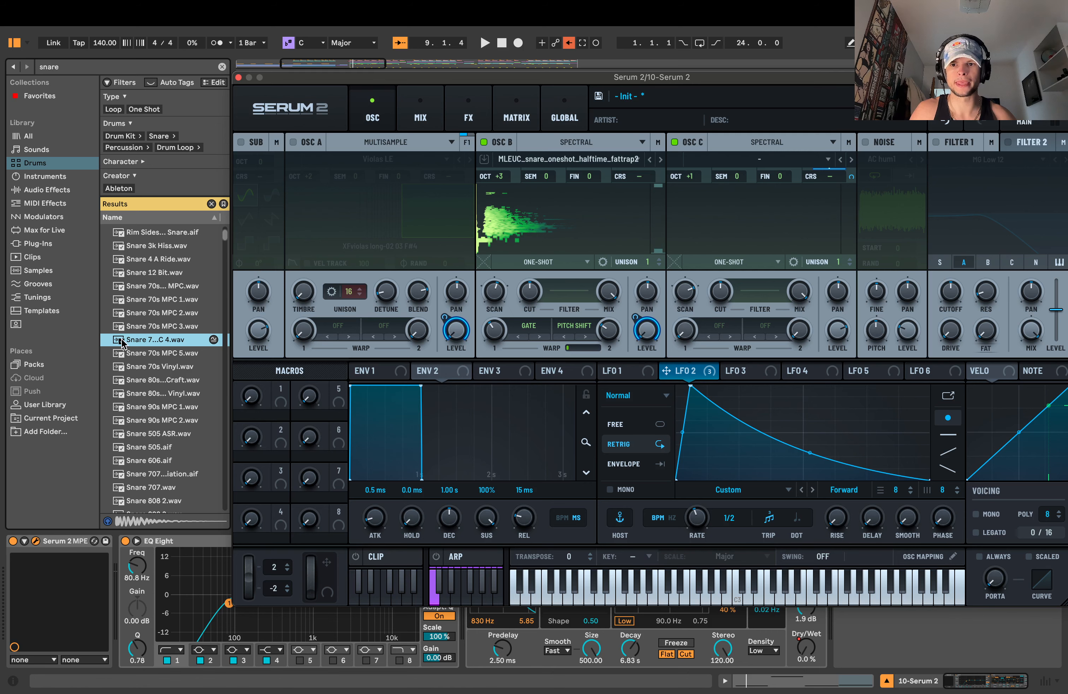
pyautogui.moveTo(121, 343); pyautogui.dragTo(761, 221)
# - Disable pitch tracking for oscillator C and remove all modulators from its coarse pitch
pyautogui.moveTo(740, 81); pyautogui.dragTo(591, 73)
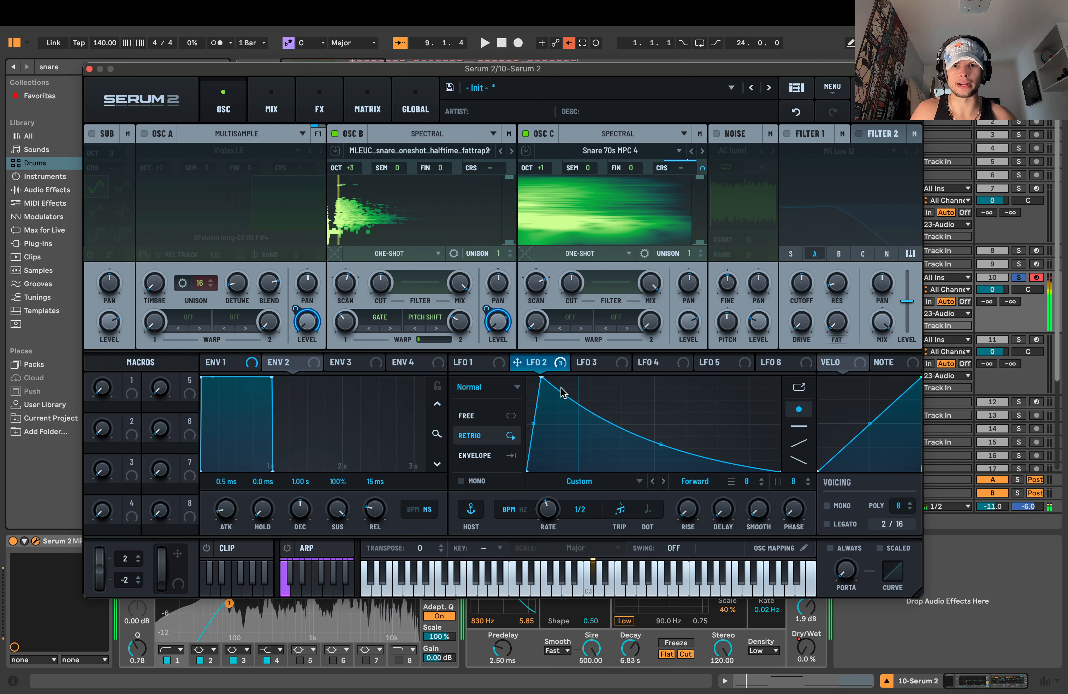
pyautogui.rightClick(696, 167)
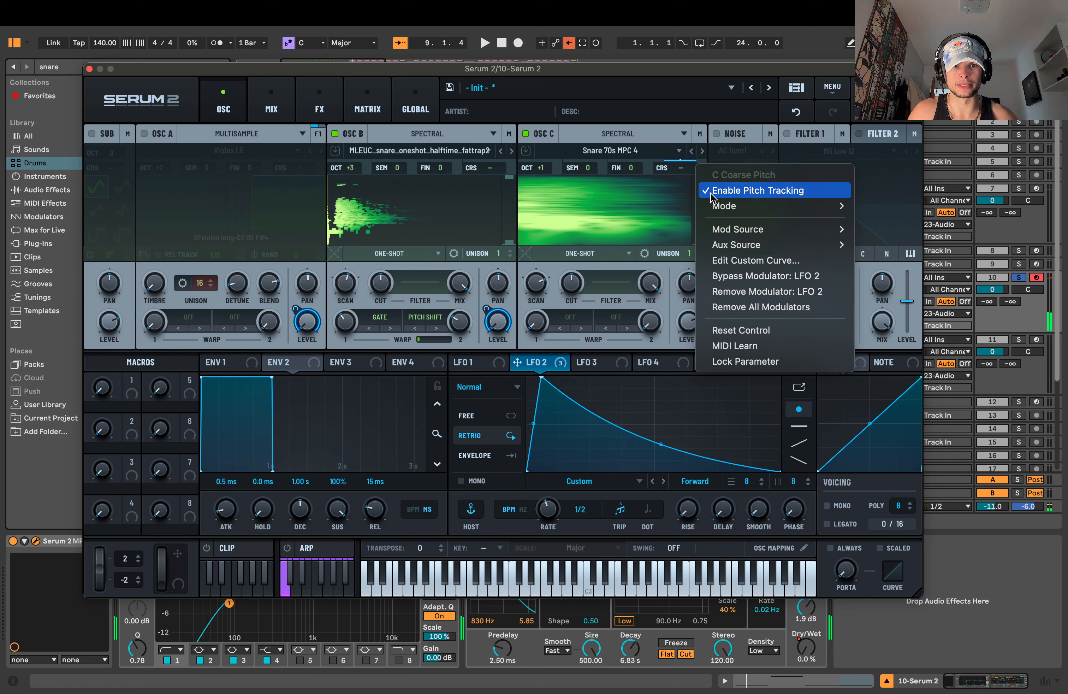
pyautogui.click(711, 198)
pyautogui.rightClick(699, 170)
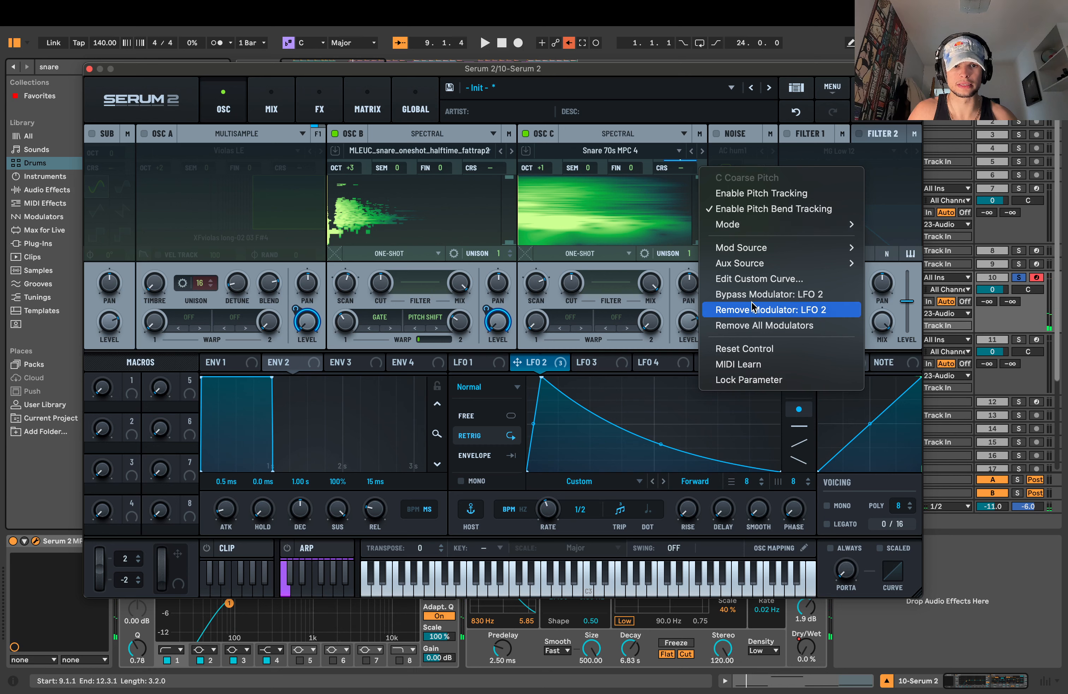
pyautogui.click(759, 325)
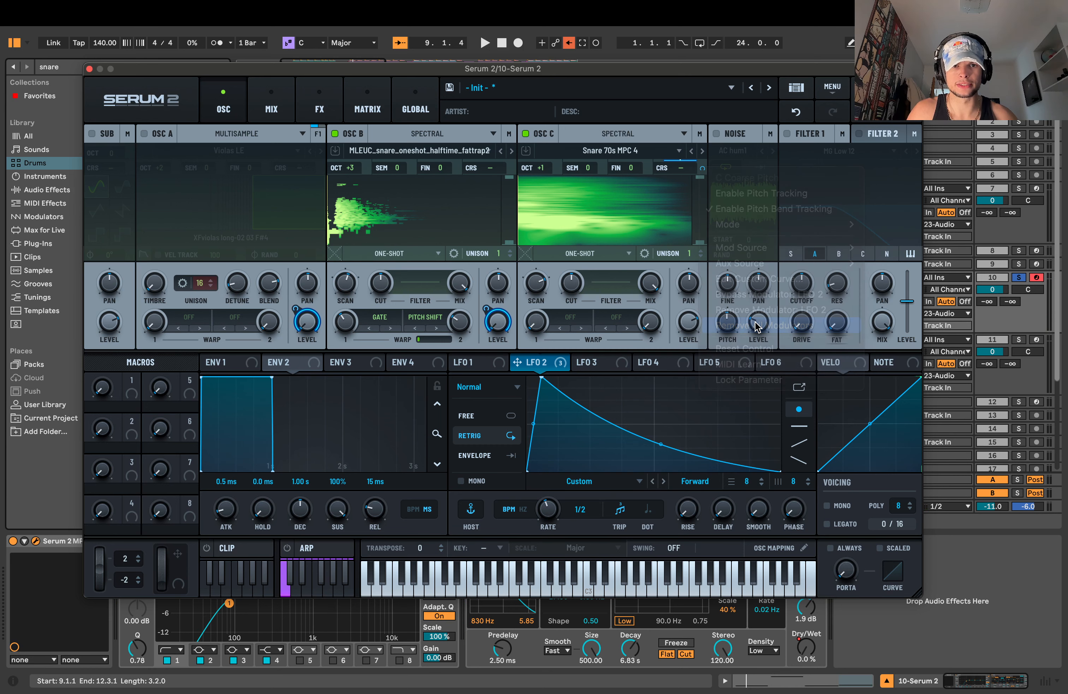
pyautogui.moveTo(533, 167); pyautogui.dragTo(554, 184)
# - Set oscillator C's first warp to the spectral Subharm mode and raise its amount to 100%
pyautogui.click(570, 317)
pyautogui.moveTo(582, 354)
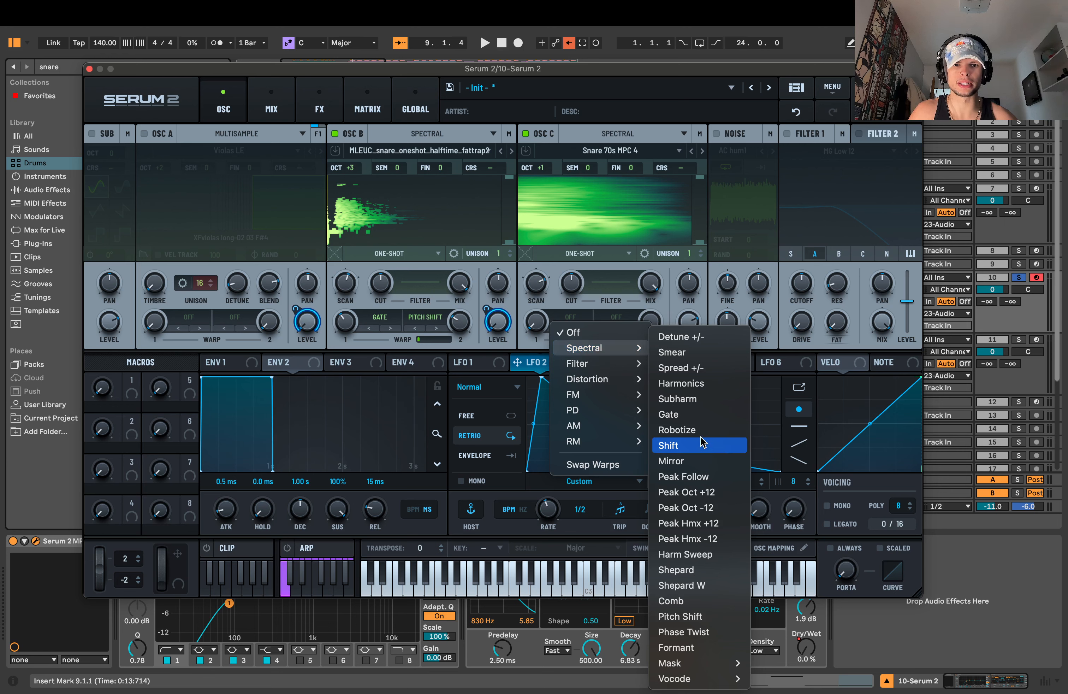
pyautogui.click(694, 399)
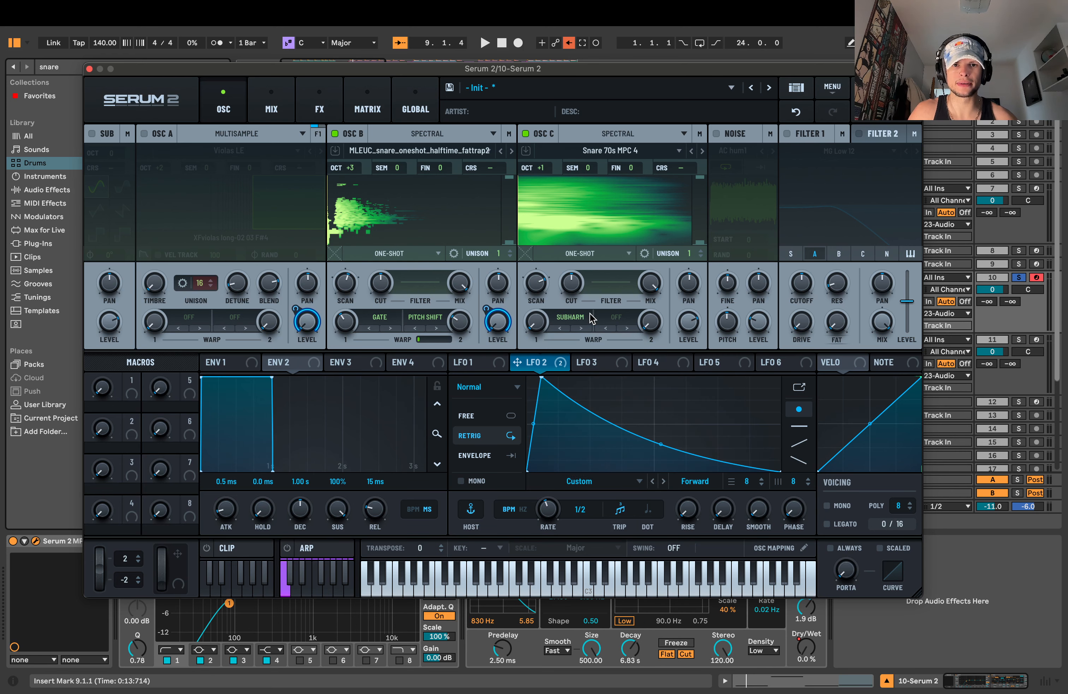
pyautogui.moveTo(549, 331); pyautogui.dragTo(616, 171)
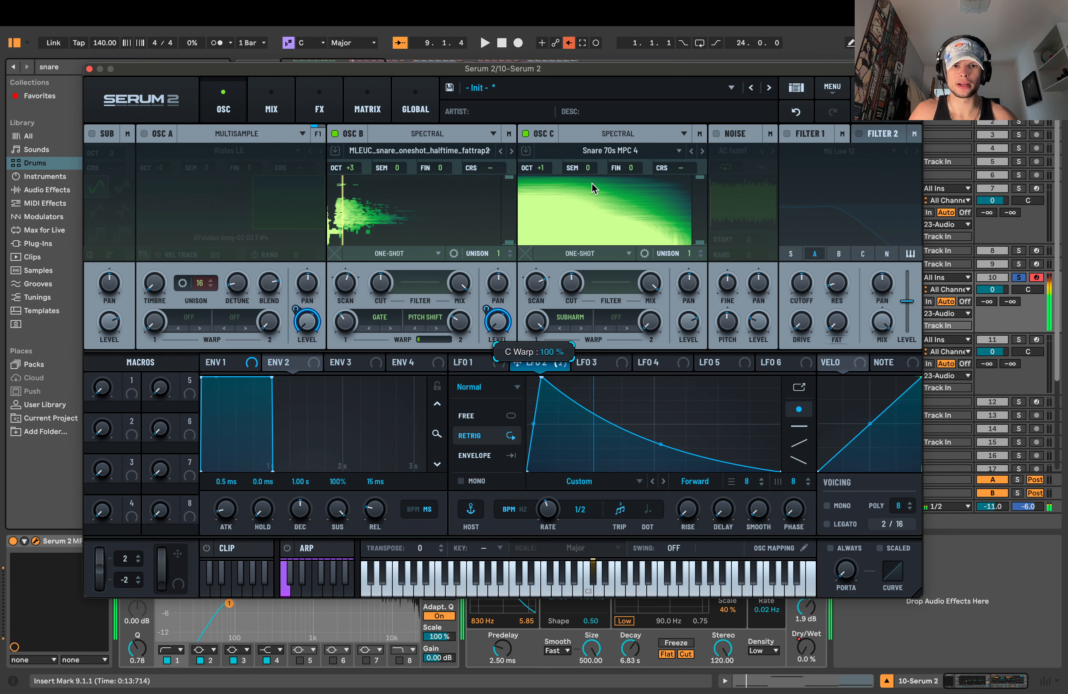
# - Try the Linear Fold distortion as oscillator C's second warp with the amount at about 65%
pyautogui.click(627, 319)
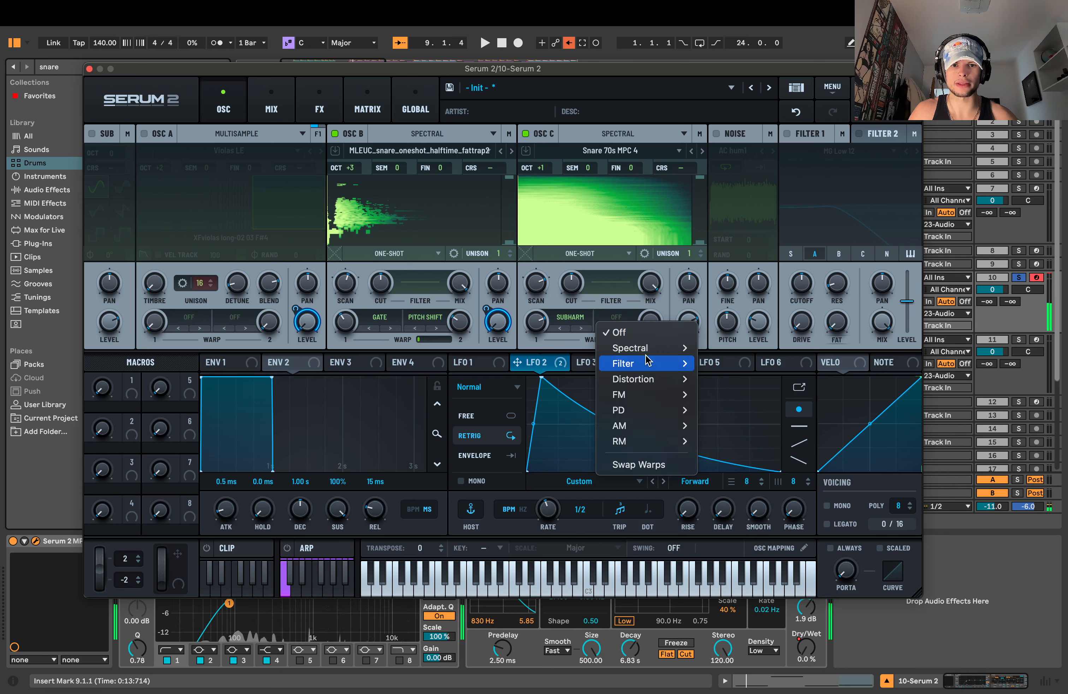
pyautogui.moveTo(639, 379)
pyautogui.click(662, 480)
pyautogui.moveTo(650, 320); pyautogui.dragTo(669, 231)
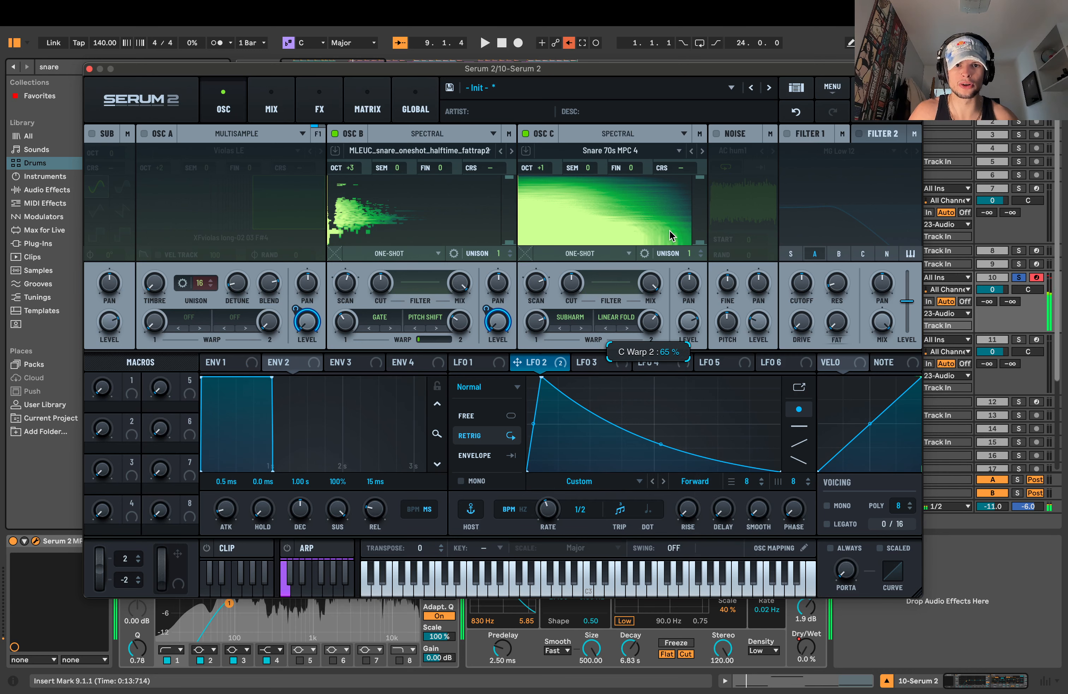
# - Set oscillator C's second warp to the spectral Mirror mode
pyautogui.click(616, 317)
pyautogui.moveTo(633, 360)
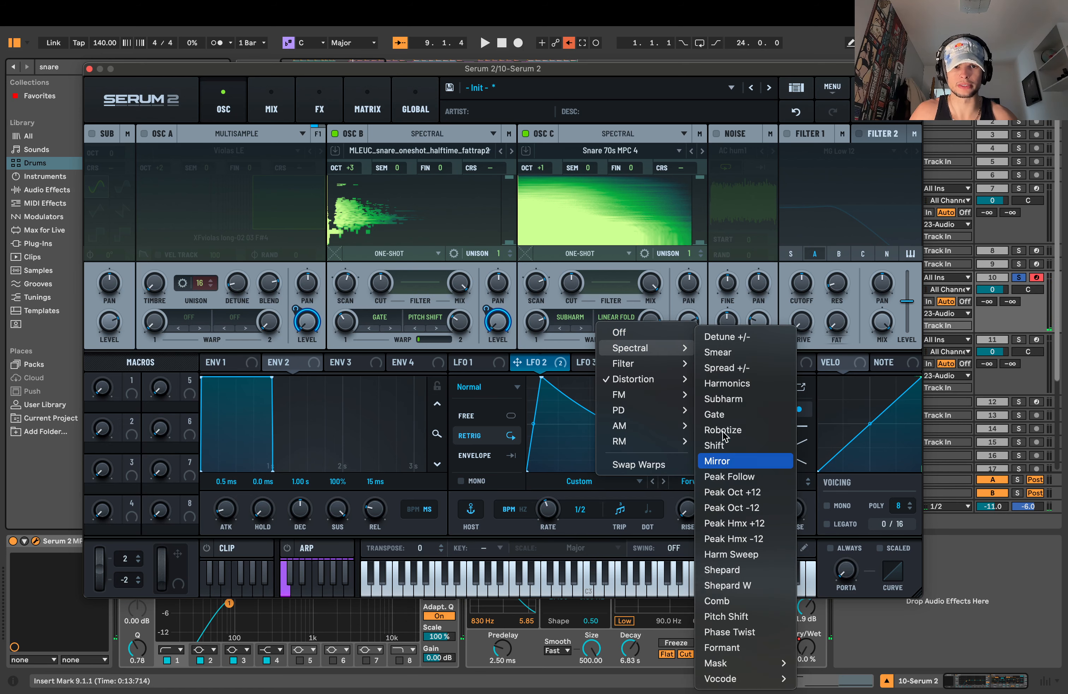
pyautogui.click(721, 460)
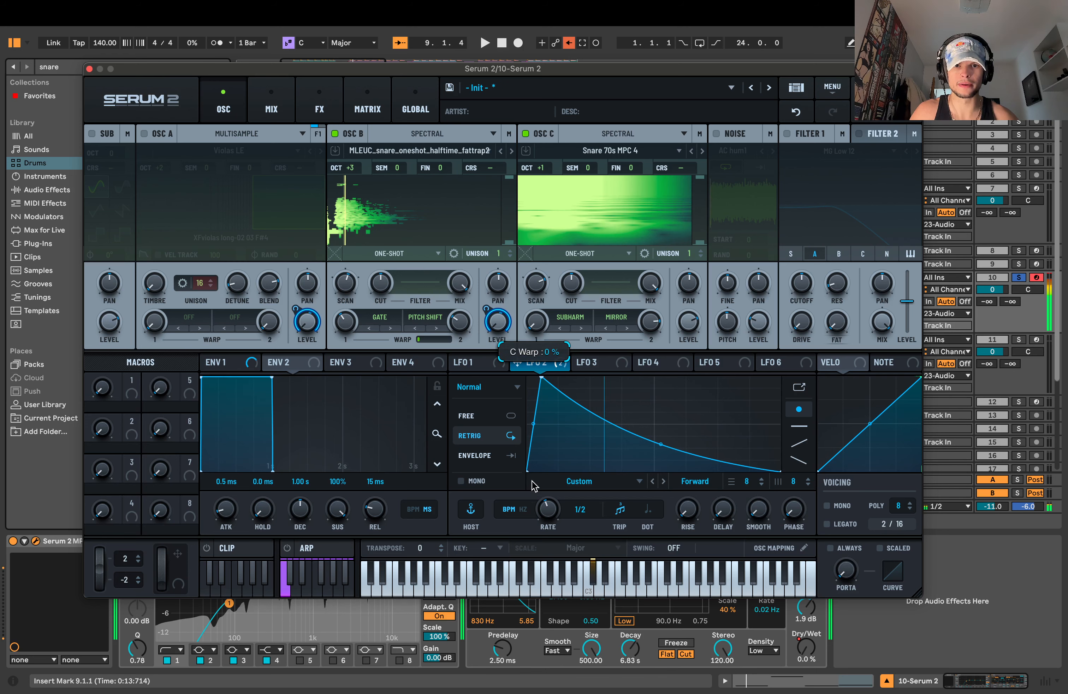
# - Audition oscillator C with its octave at -1 and scan rate at about 157%, and switch it off
pyautogui.moveTo(541, 168); pyautogui.dragTo(531, 208)
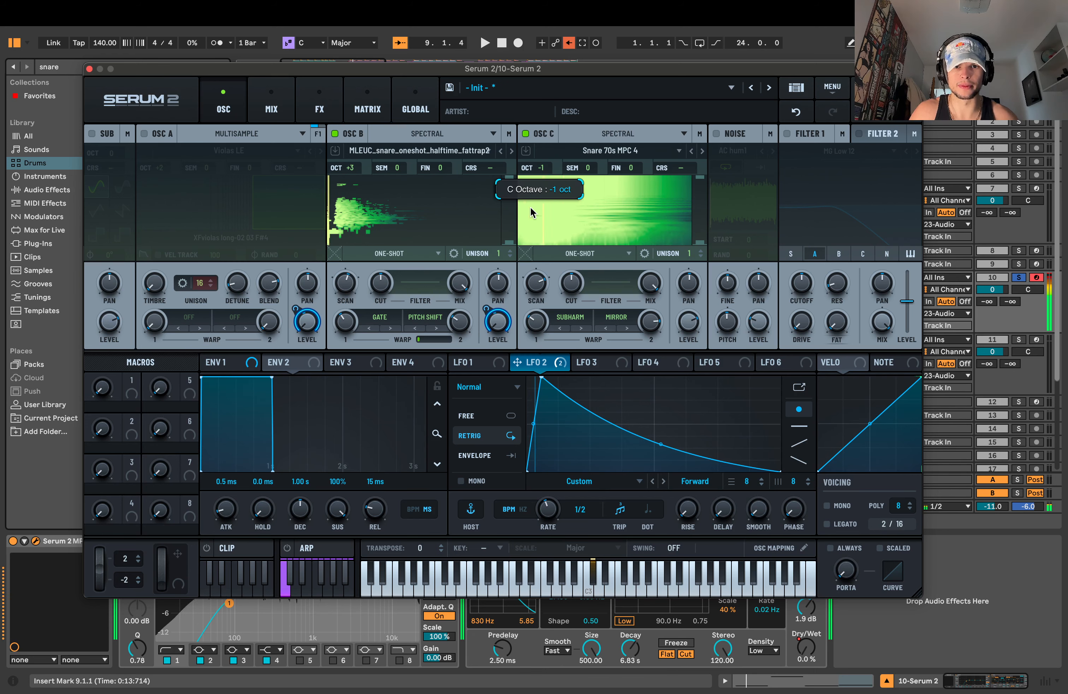
pyautogui.moveTo(536, 283); pyautogui.dragTo(531, 363)
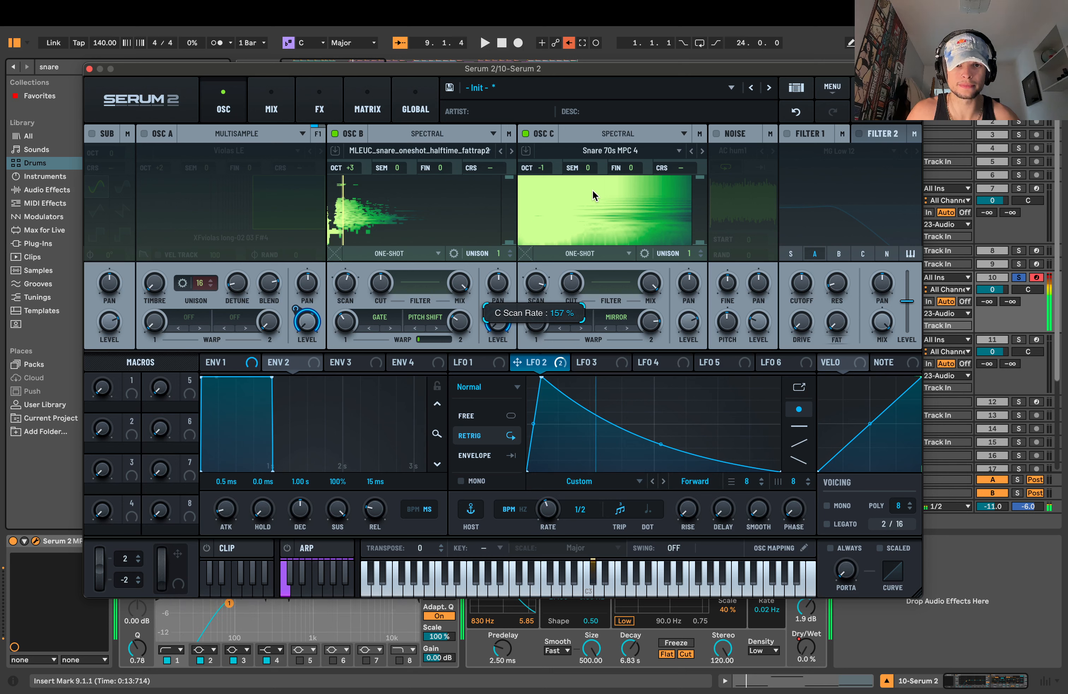
pyautogui.click(525, 133)
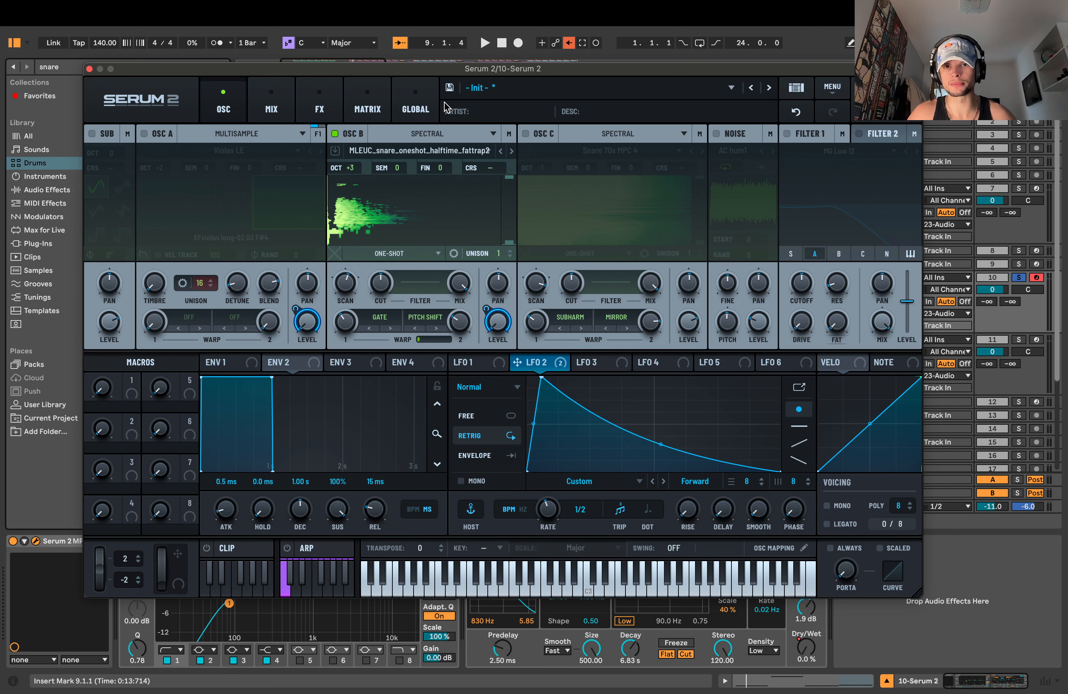
# - Review the Gate and Pitch Shift warps used on oscillator B's spectral snare
pyautogui.moveTo(425, 68); pyautogui.dragTo(488, 71)
pyautogui.click(437, 329)
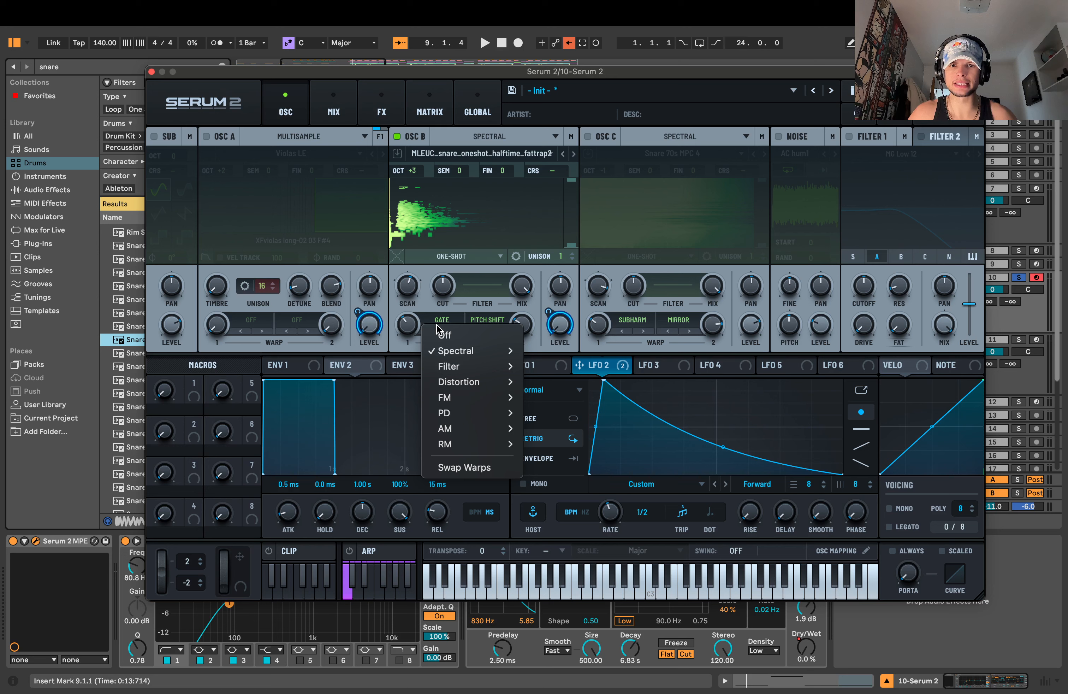
pyautogui.click(486, 317)
pyautogui.click(485, 319)
pyautogui.click(482, 318)
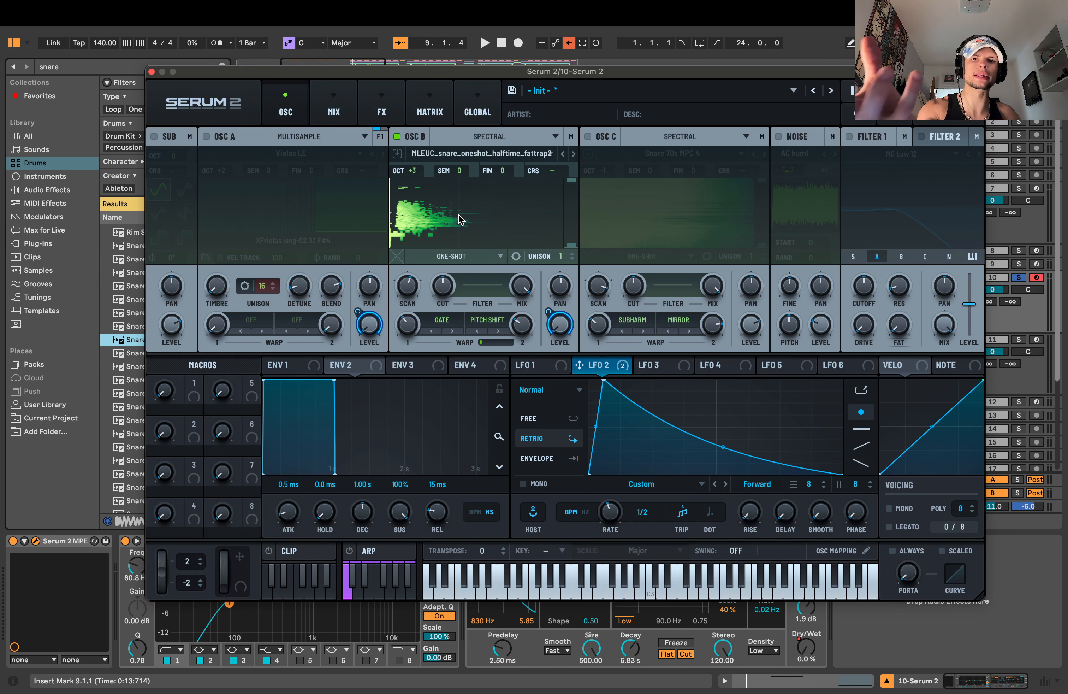
# - Bypass the Distortion effect in the main FX chain and return to the oscillators
pyautogui.click(349, 115)
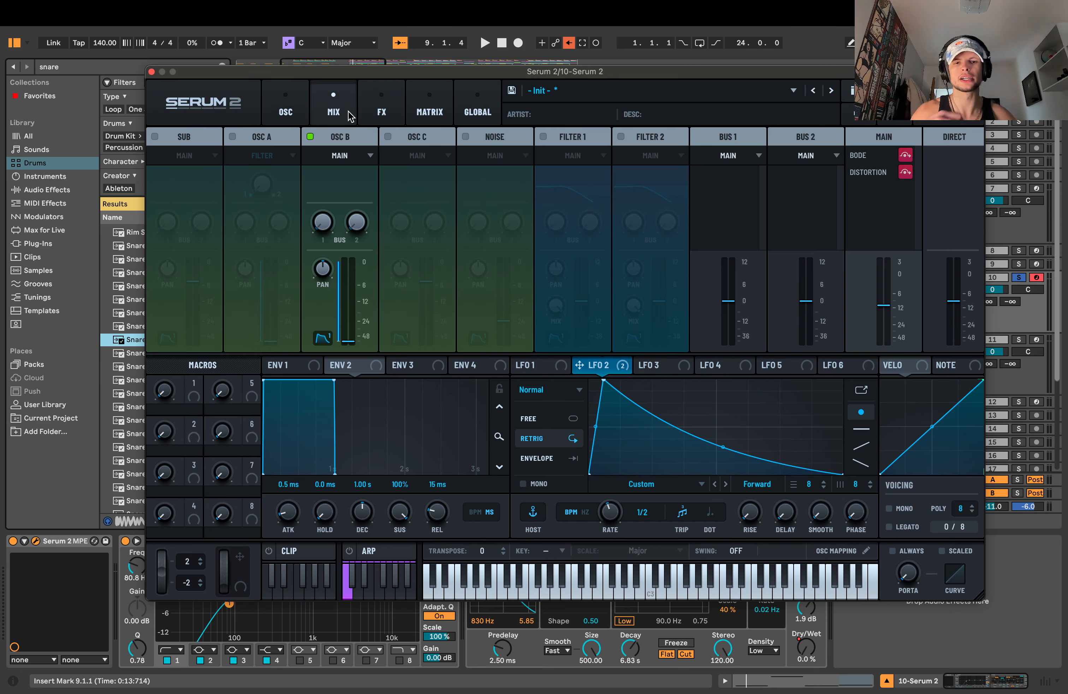
pyautogui.click(402, 120)
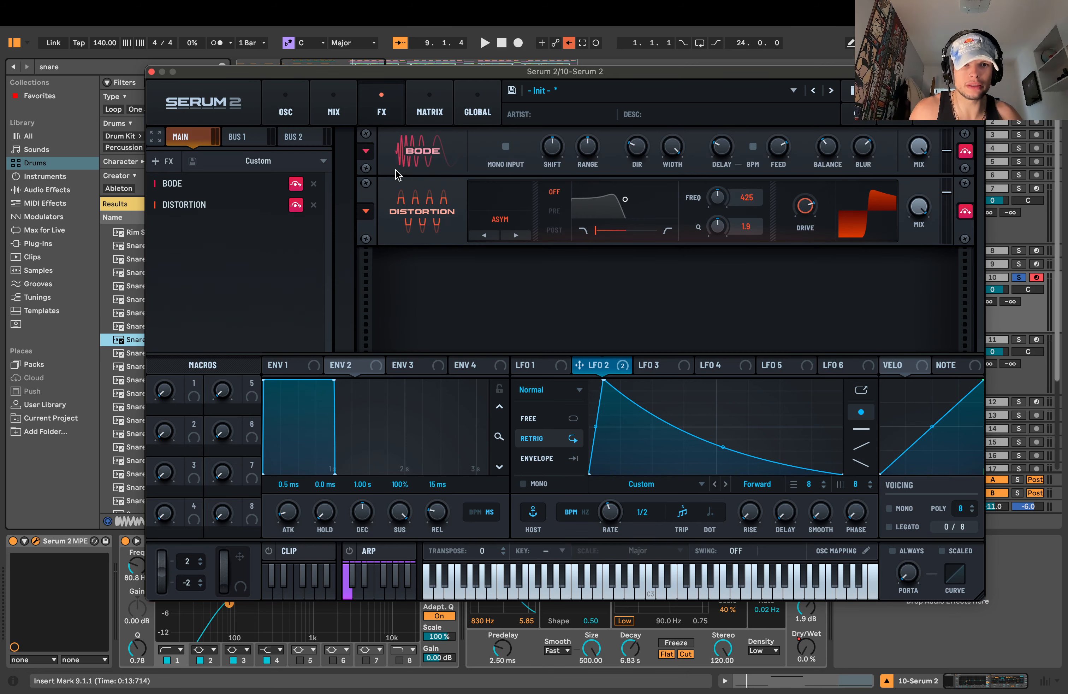
pyautogui.click(296, 205)
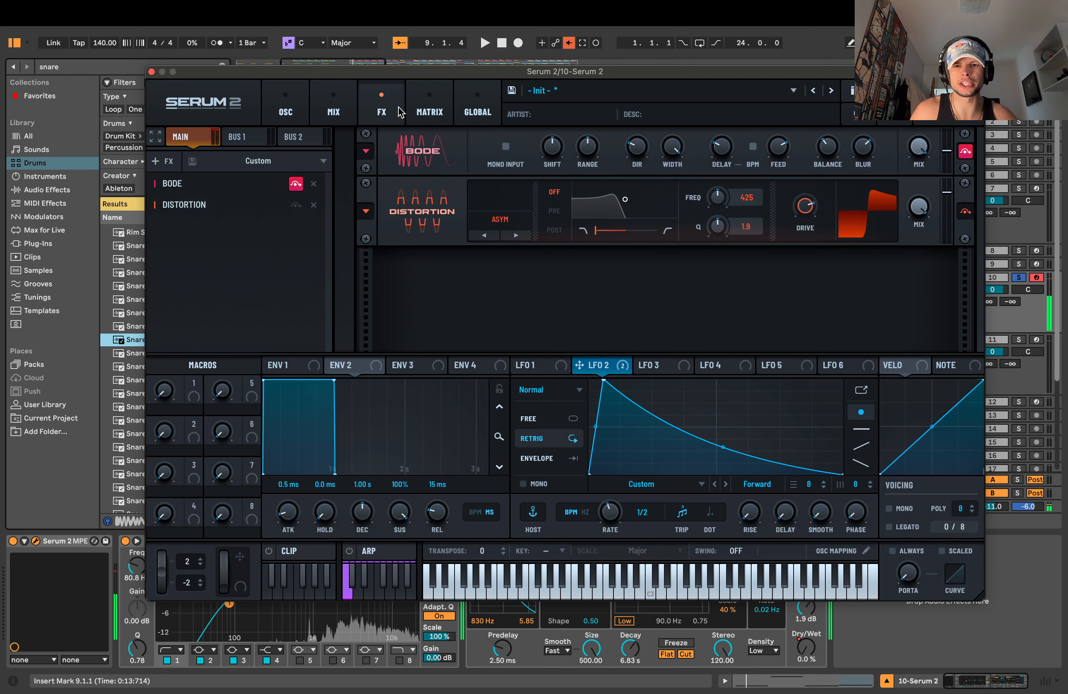
pyautogui.click(333, 112)
pyautogui.click(286, 112)
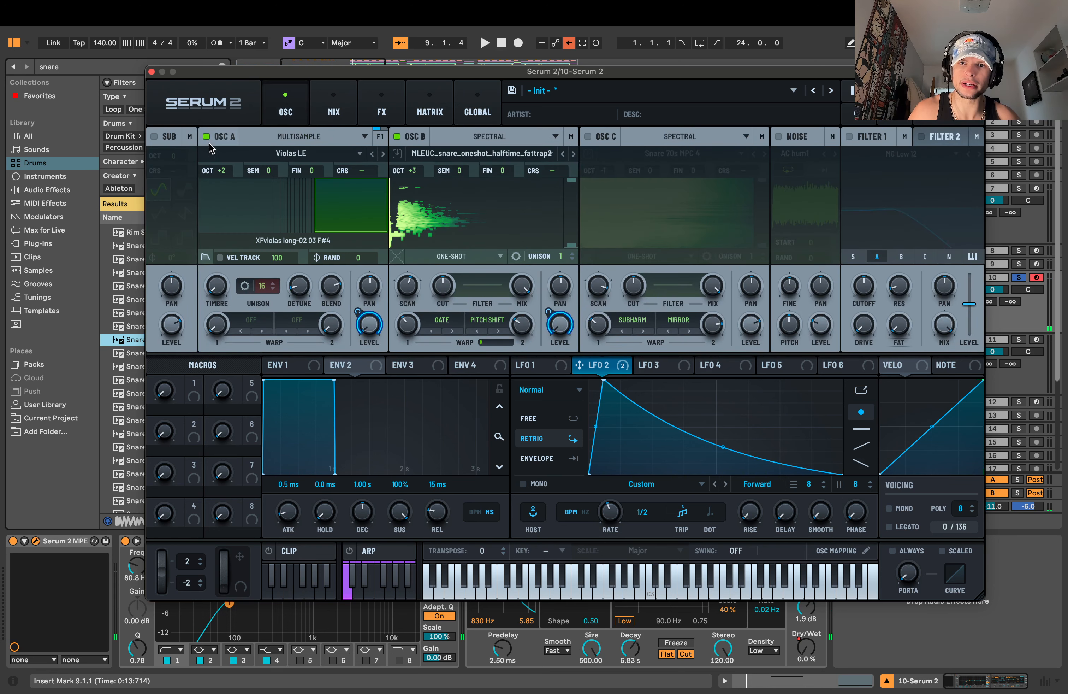
# - Play the part with oscillator A toggled off and on to compare the sound with and without the violas
pyautogui.press('space')
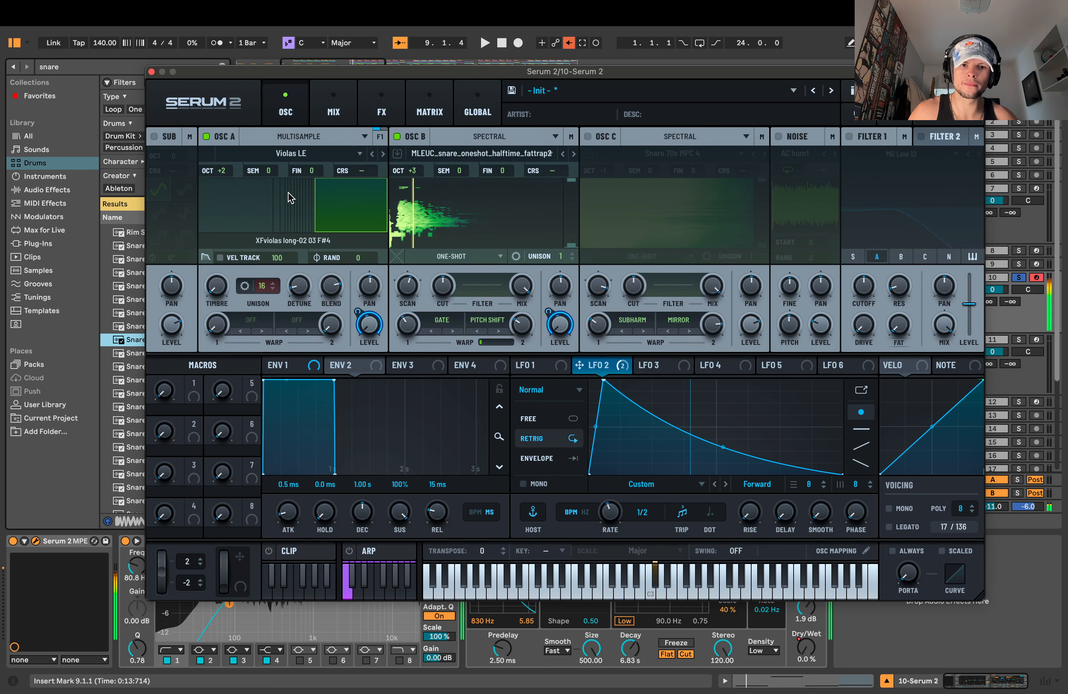
pyautogui.click(206, 136)
pyautogui.click(207, 136)
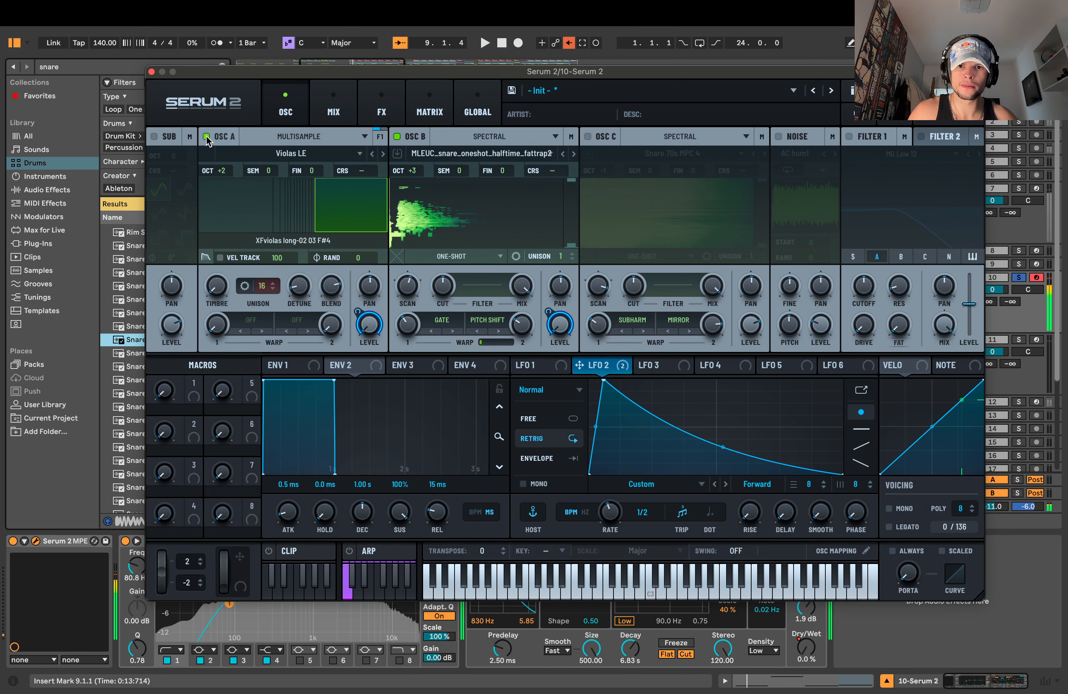
pyautogui.click(206, 136)
pyautogui.click(206, 137)
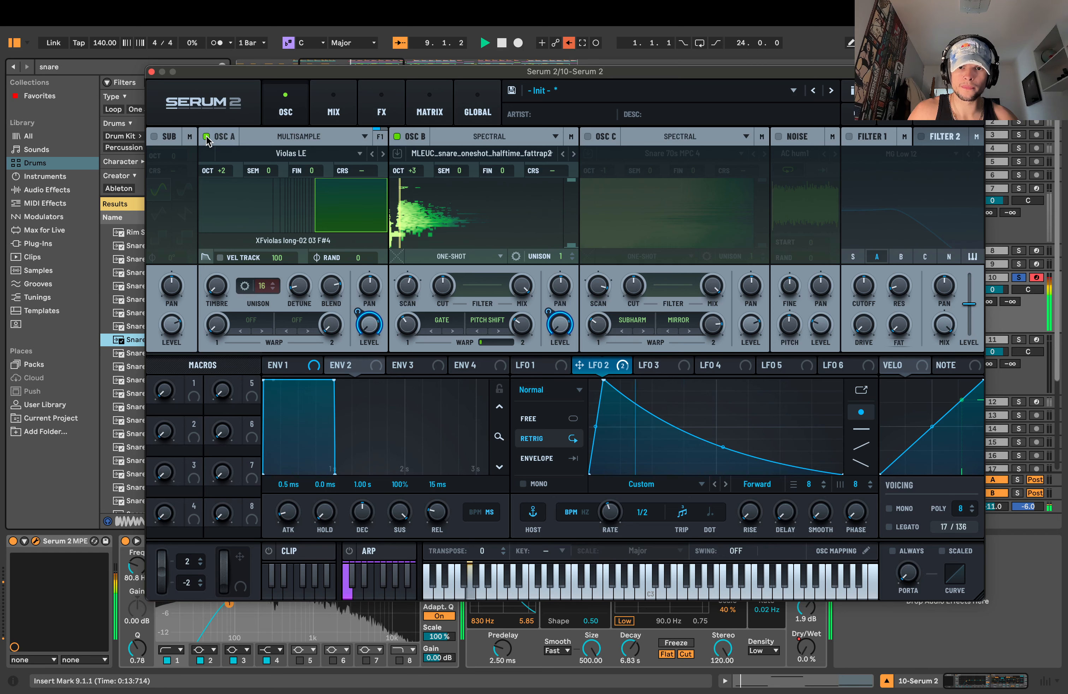
pyautogui.press('space')
pyautogui.press('space')
pyautogui.press('space')
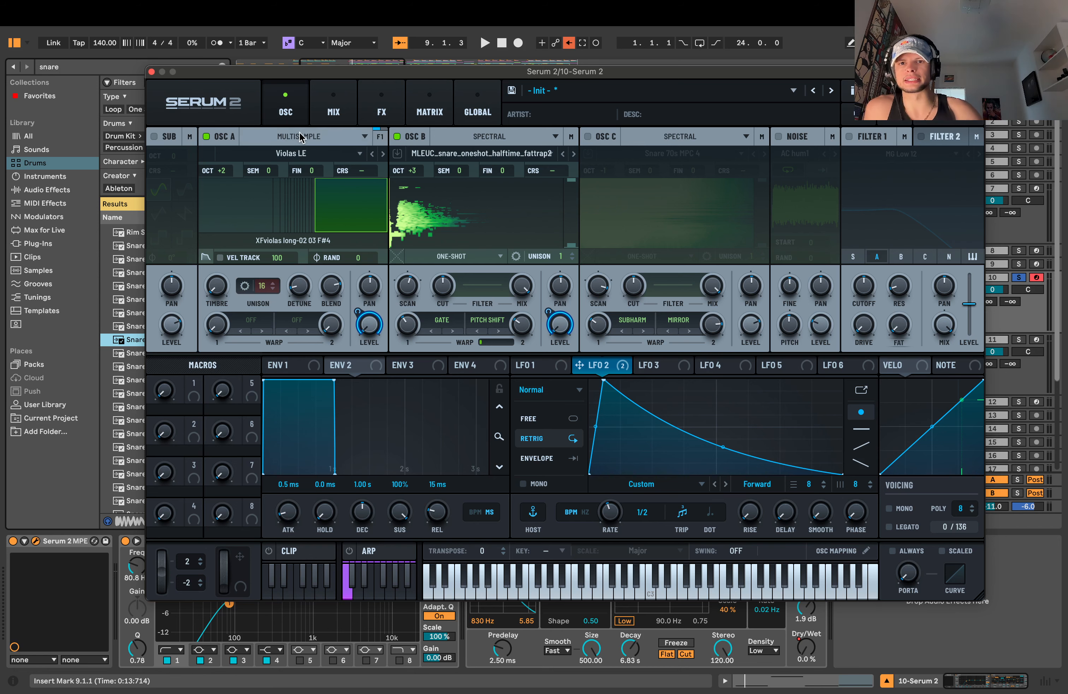
# - Compare the part with and without the Bode effect during playback and leave Bode bypassed
pyautogui.click(331, 121)
pyautogui.click(379, 106)
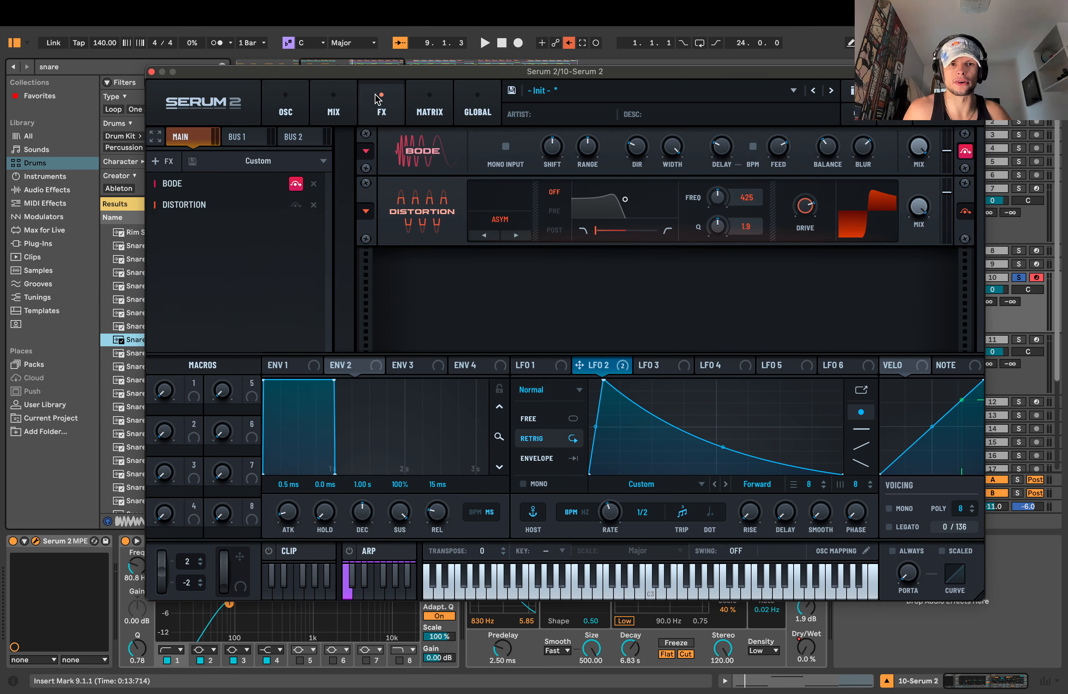
pyautogui.click(295, 184)
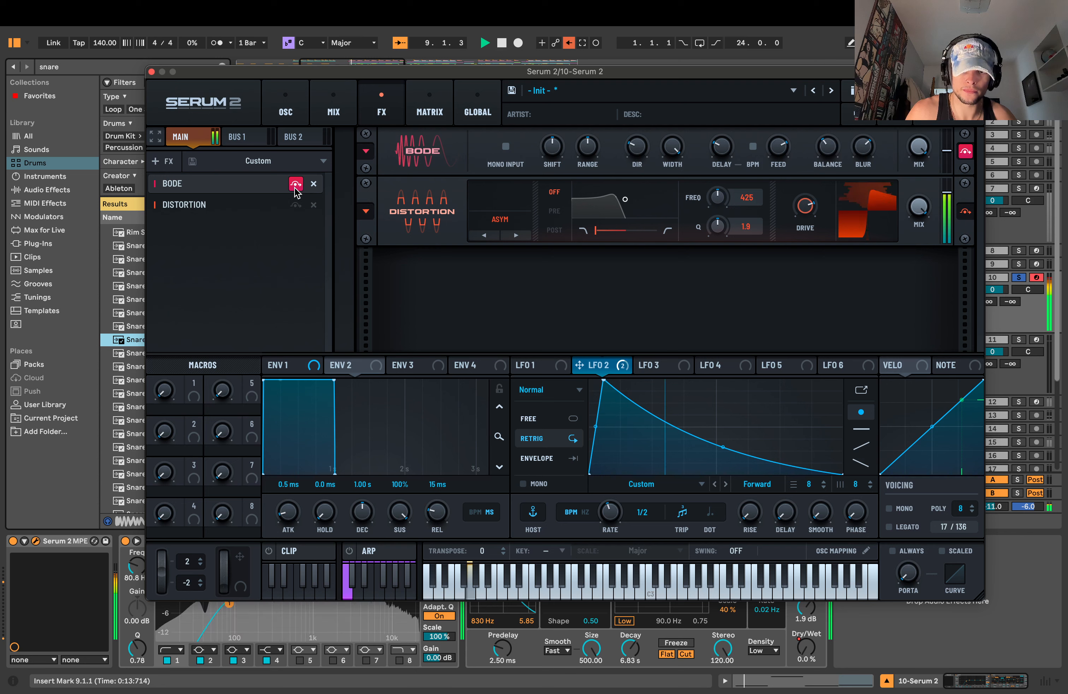
pyautogui.click(296, 183)
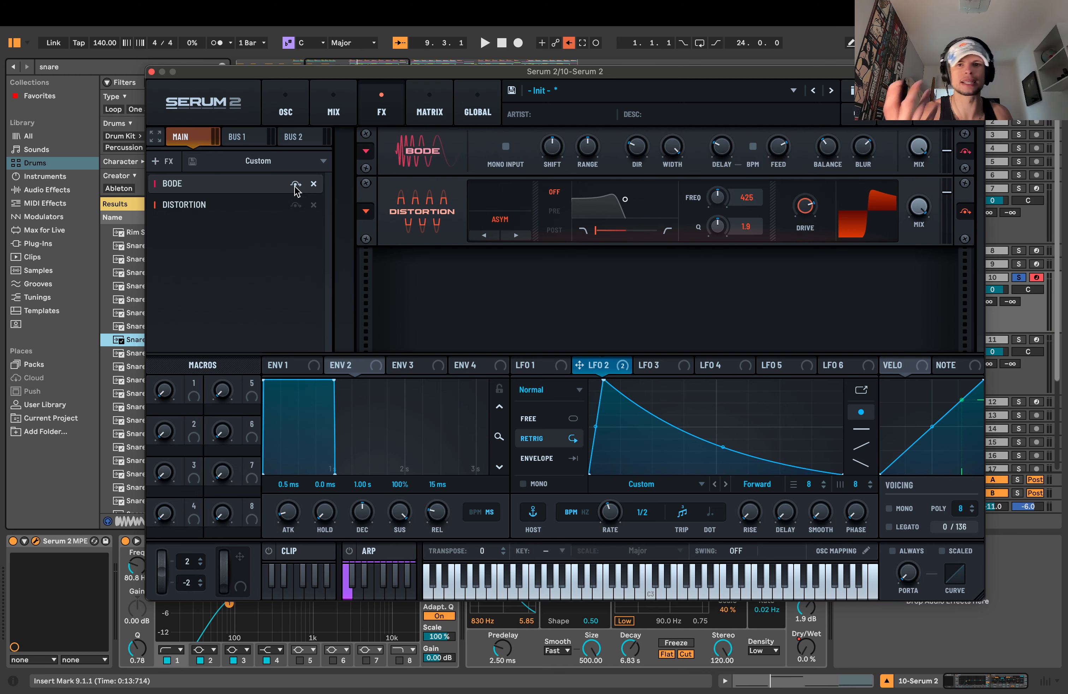
# - Review the patch's oscillator, mixer, FX, matrix and global views, and close the Serum 2 window
pyautogui.click(286, 110)
pyautogui.click(334, 110)
pyautogui.click(381, 110)
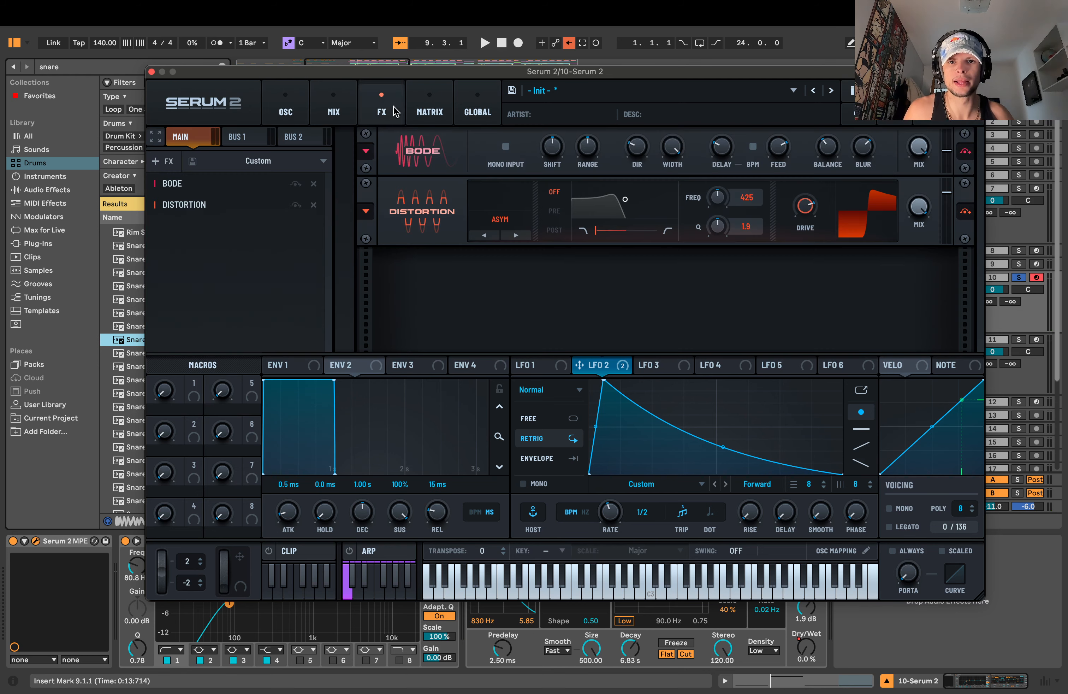
pyautogui.click(478, 110)
pyautogui.click(430, 110)
pyautogui.click(382, 111)
pyautogui.click(333, 110)
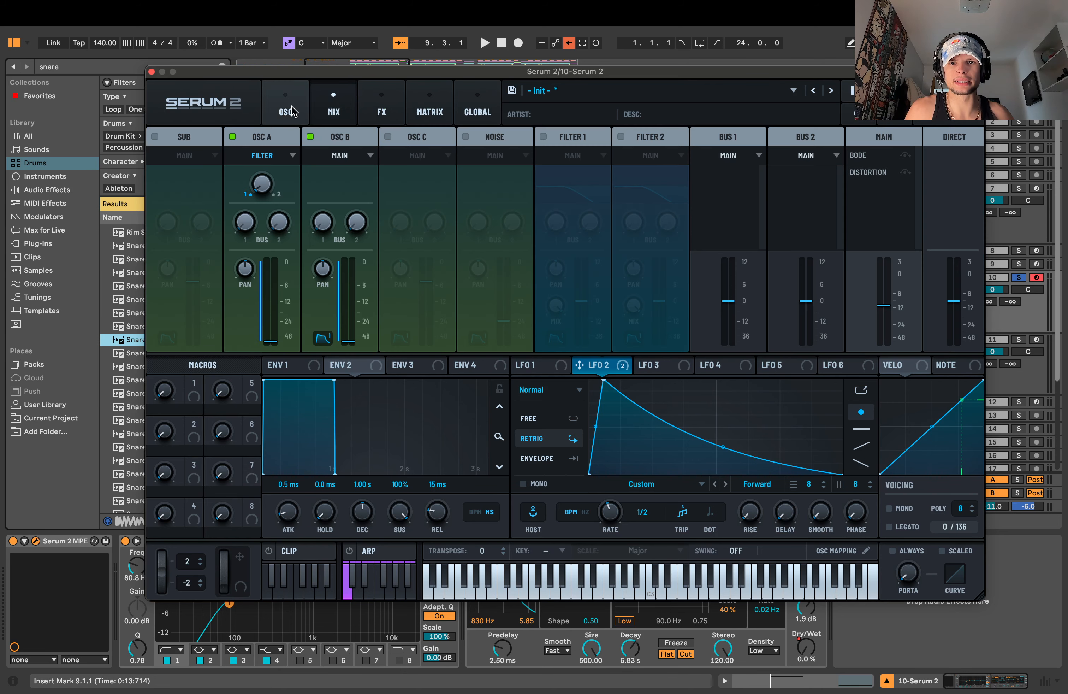
pyautogui.click(285, 110)
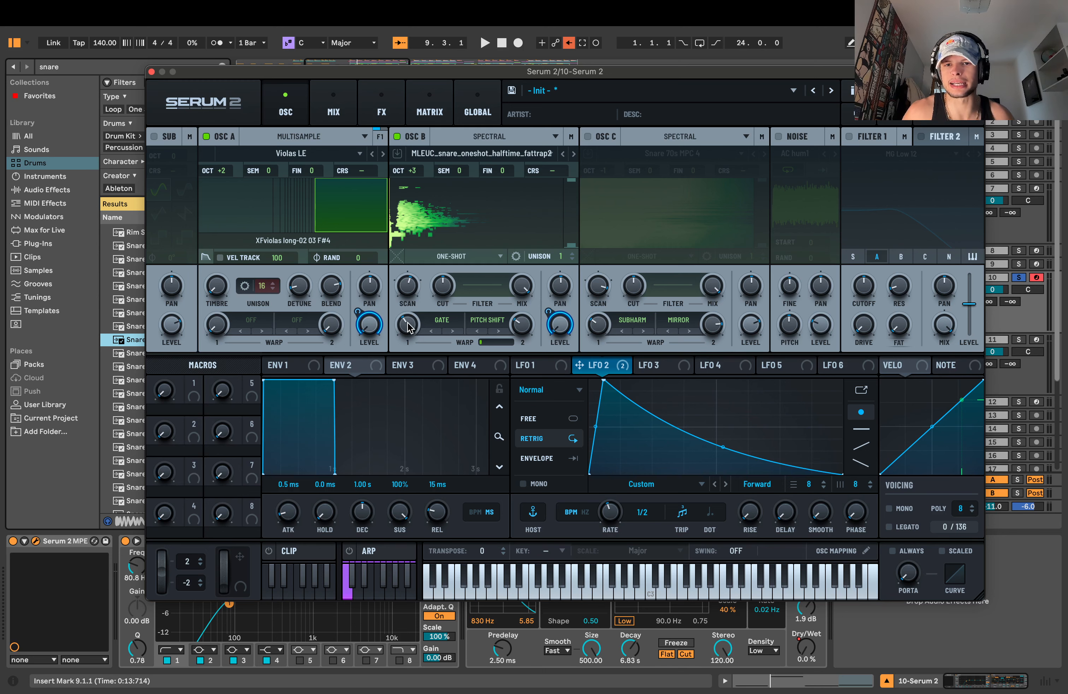
pyautogui.moveTo(405, 323)
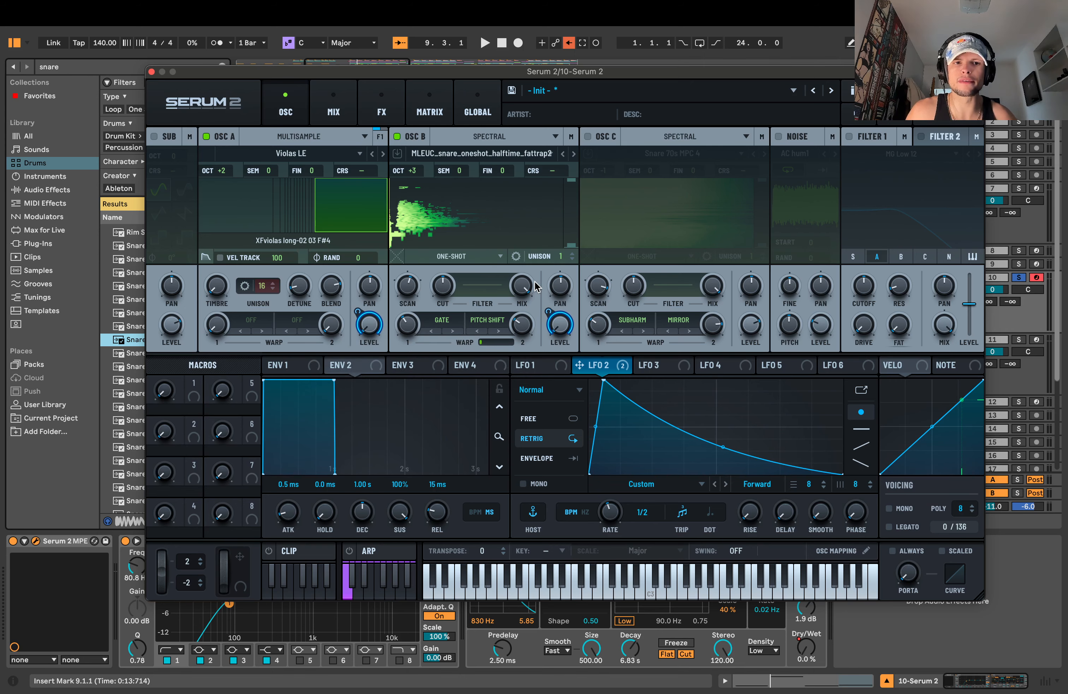
pyautogui.click(151, 72)
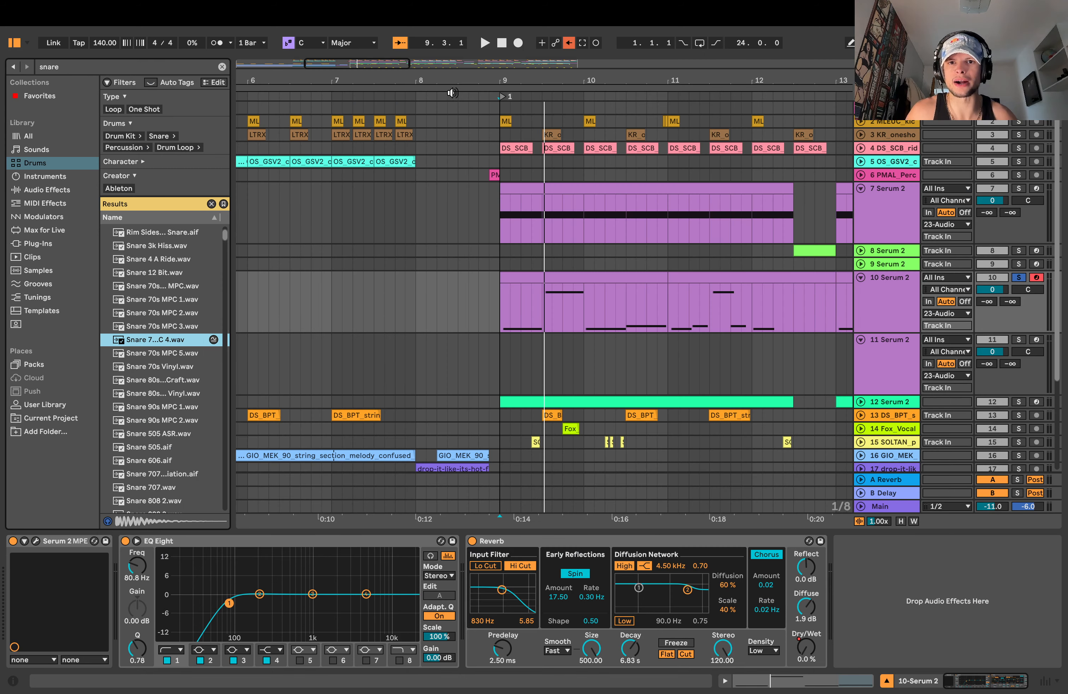
# - Solo and arm track 11 Serum 2 and set the playback position to bar 17
pyautogui.hscroll(10, 363, 127)
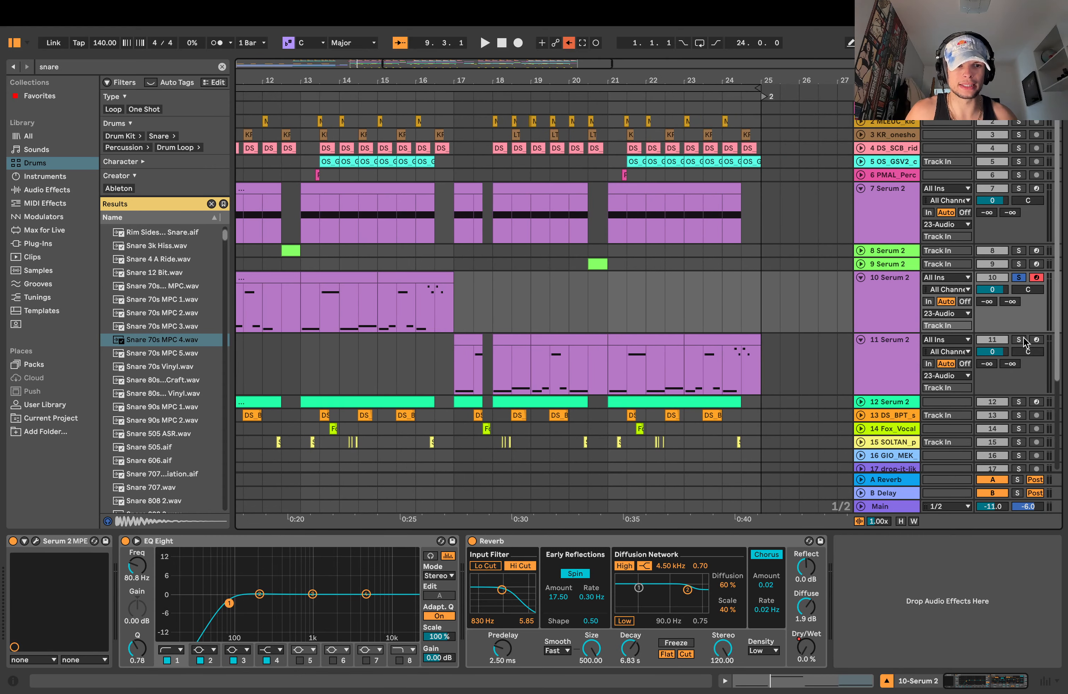
pyautogui.click(1020, 341)
pyautogui.moveTo(497, 87); pyautogui.dragTo(466, 271)
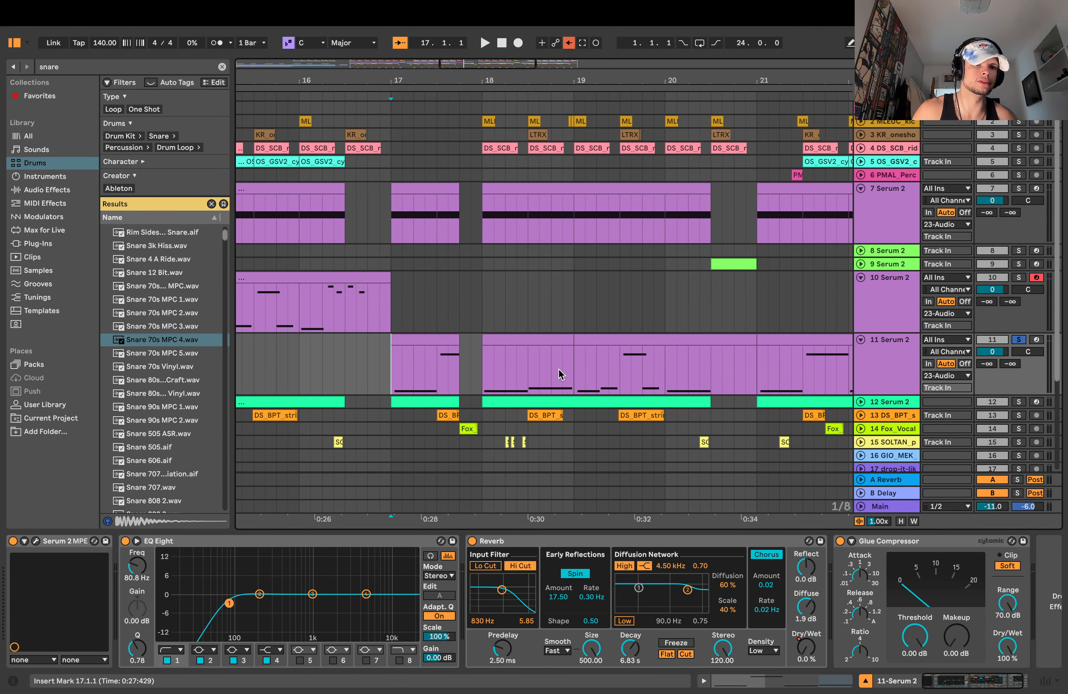
pyautogui.click(864, 364)
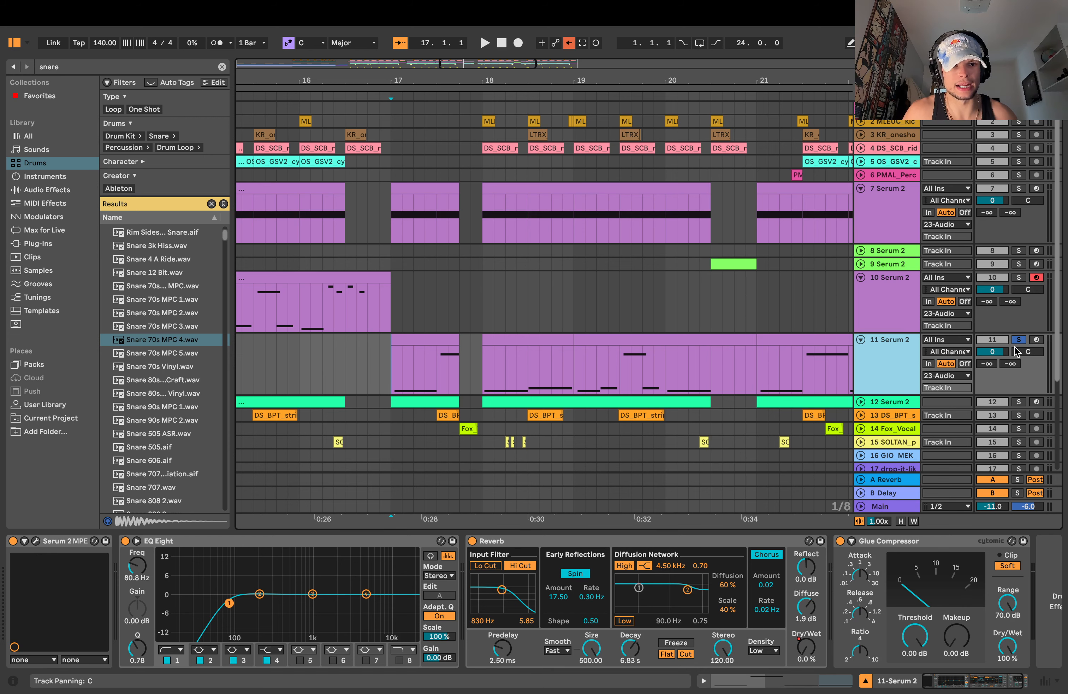
pyautogui.click(1037, 340)
# - Open track 11's Serum 2, view its Trombones multisample and spectral oscillators, and close the plug-in window
pyautogui.click(35, 541)
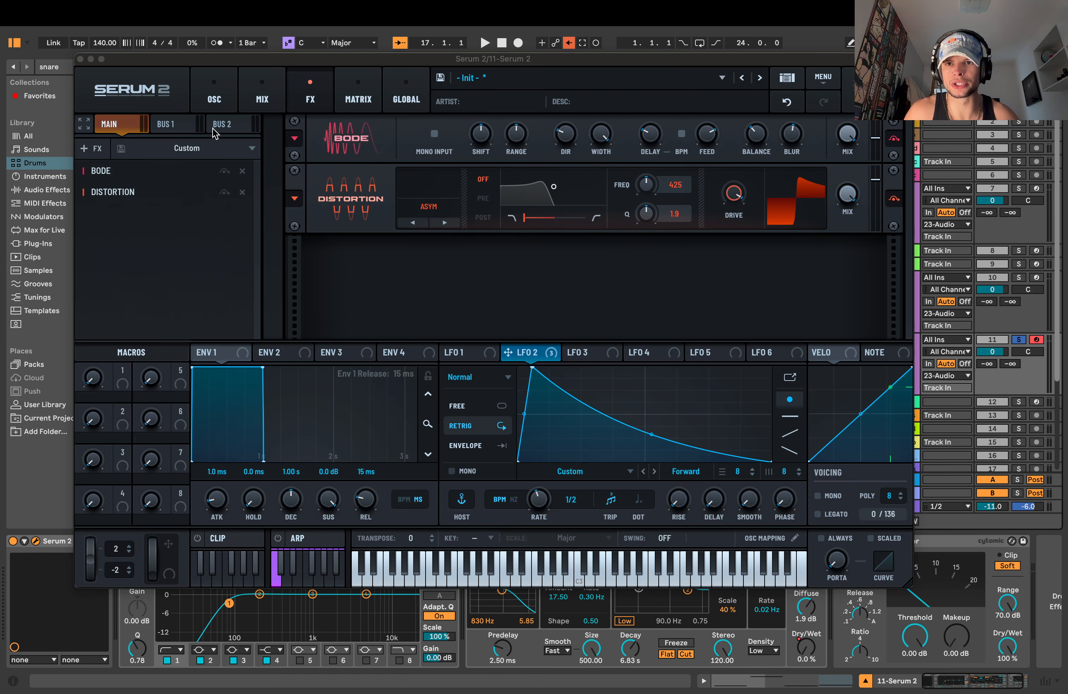
pyautogui.click(214, 99)
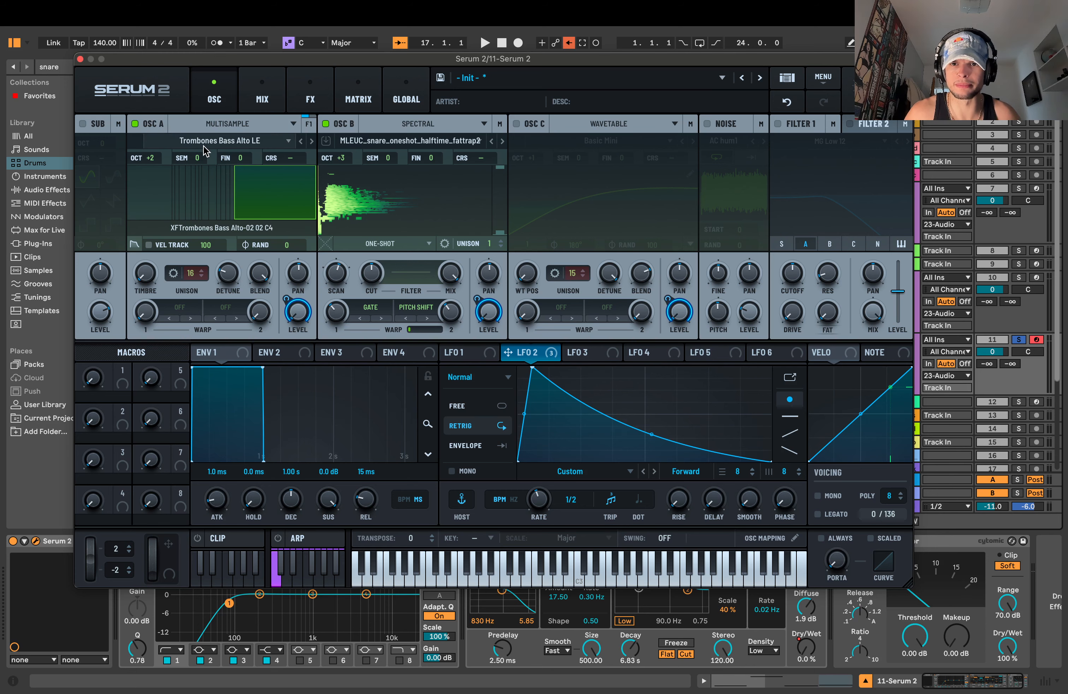
pyautogui.click(80, 59)
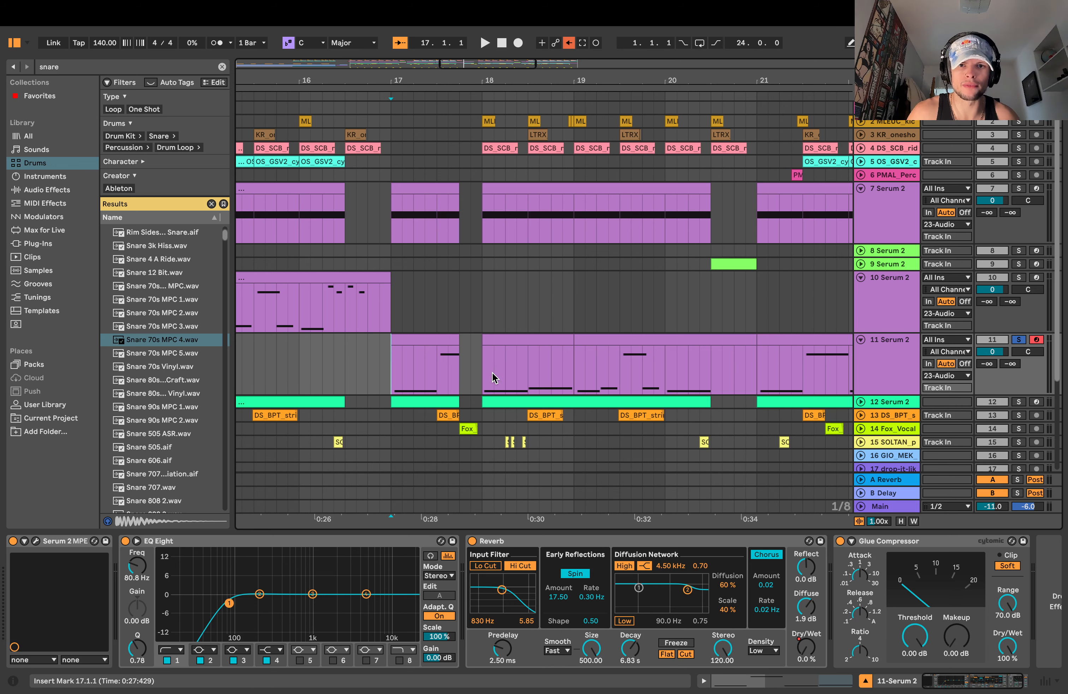
# - Play track 11's part from bar 18 and track 10's part from bar 11 in solo to compare them
pyautogui.press('space')
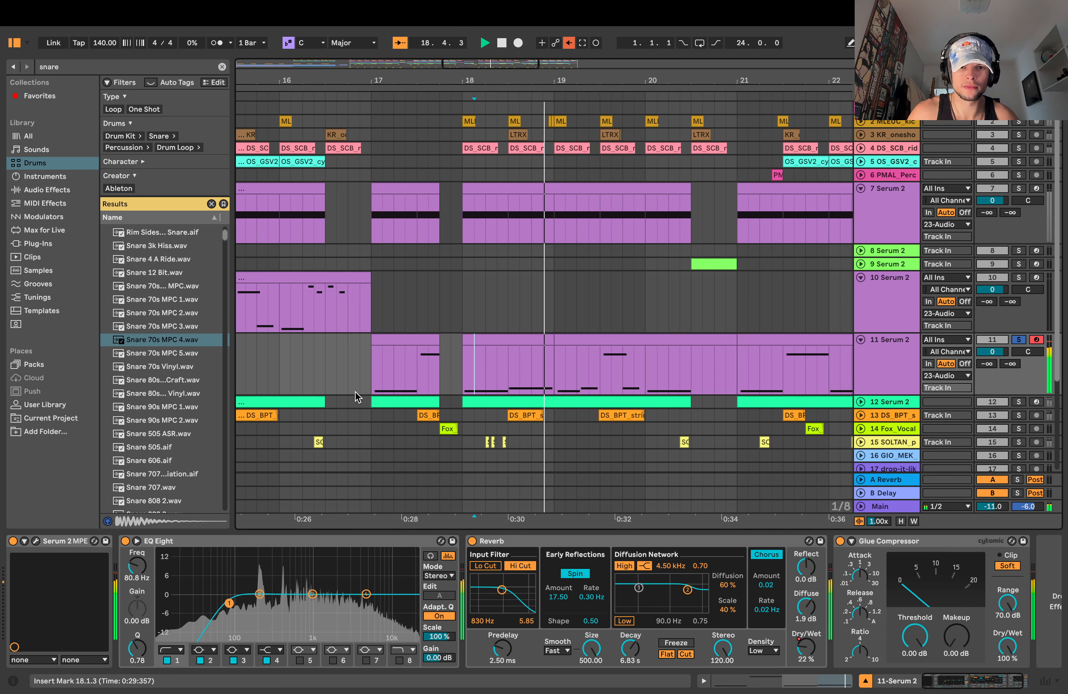
pyautogui.press('space')
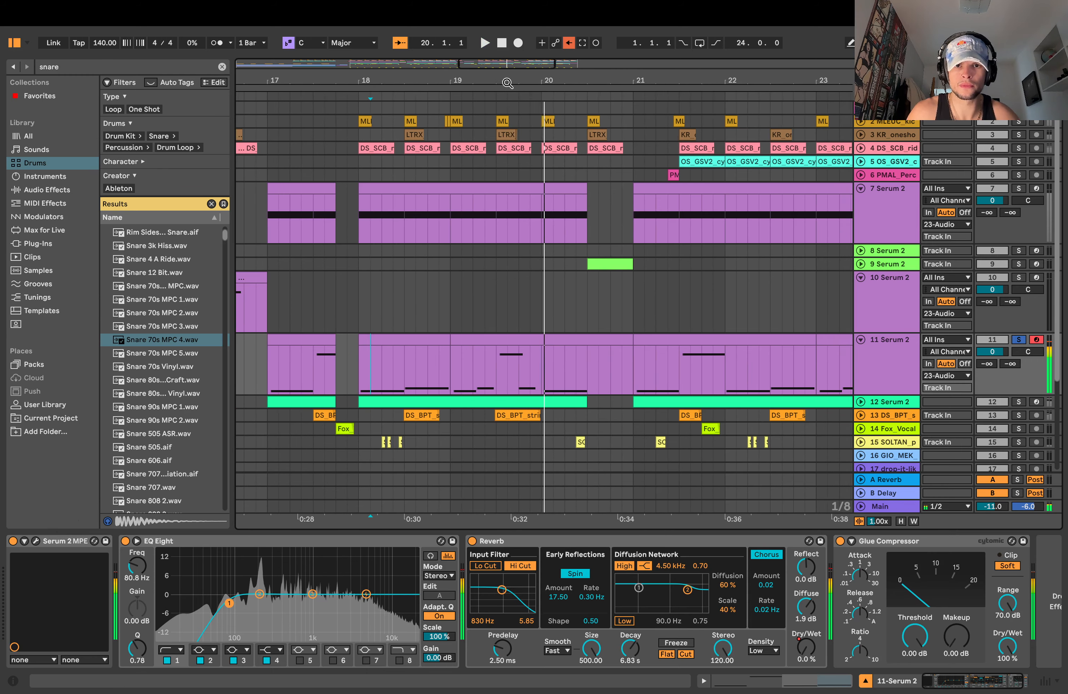
pyautogui.moveTo(505, 84); pyautogui.dragTo(505, 43)
pyautogui.click(341, 306)
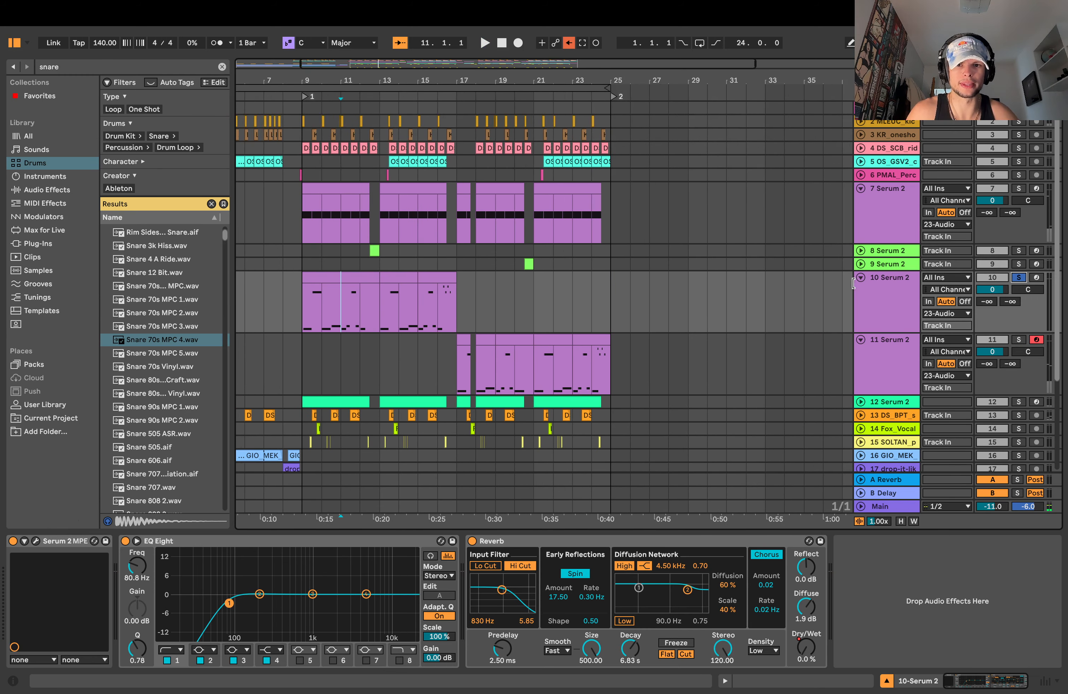
pyautogui.press('space')
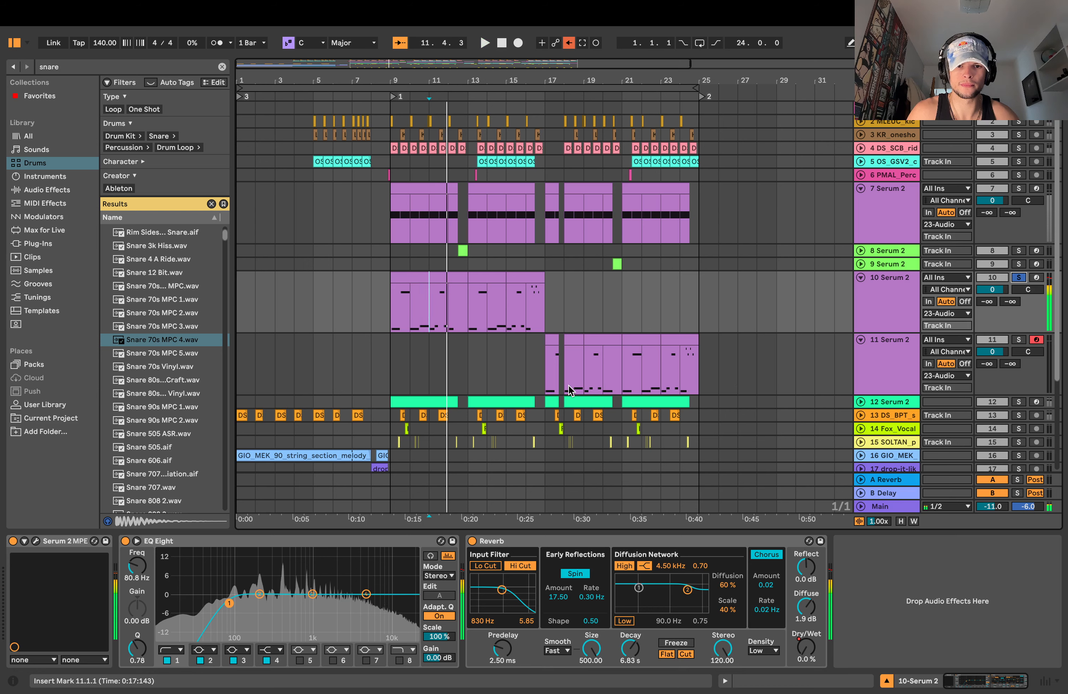
pyautogui.click(570, 390)
# - Solo tracks 7, 10 and 11 together and play the arrangement from bar 9
pyautogui.click(1018, 340)
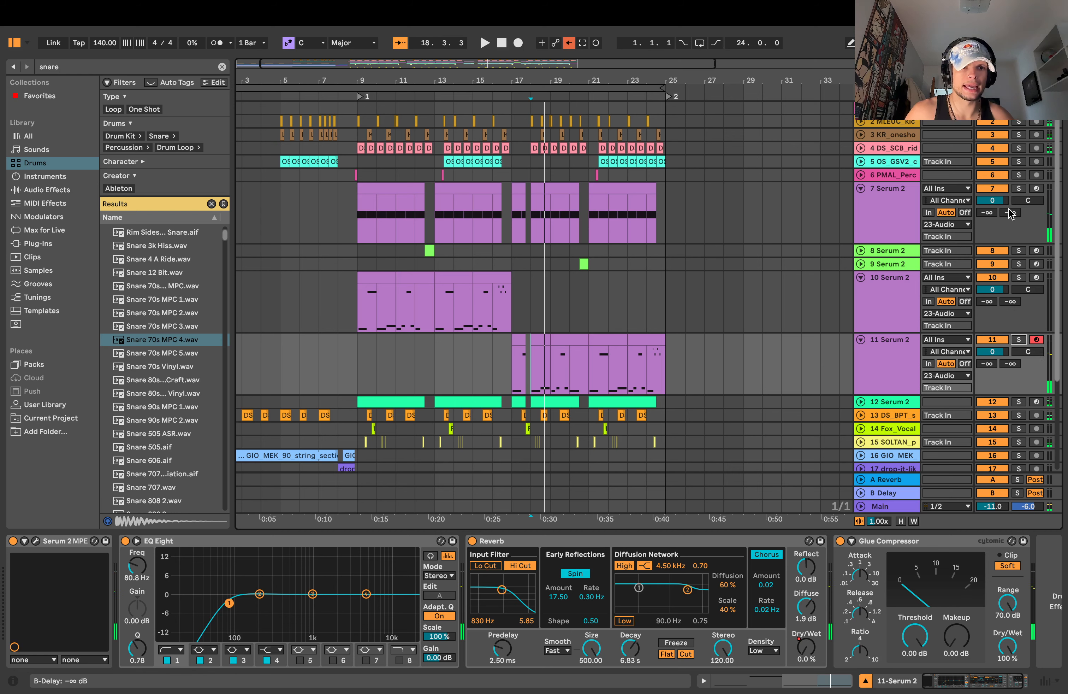
pyautogui.click(1019, 189)
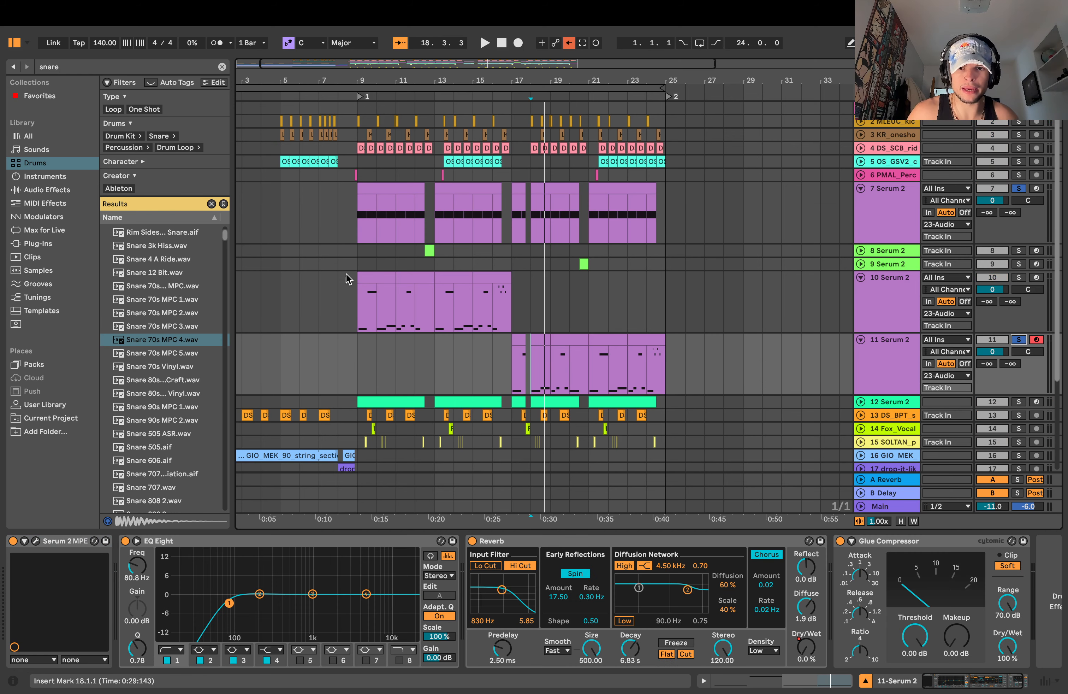
pyautogui.click(358, 299)
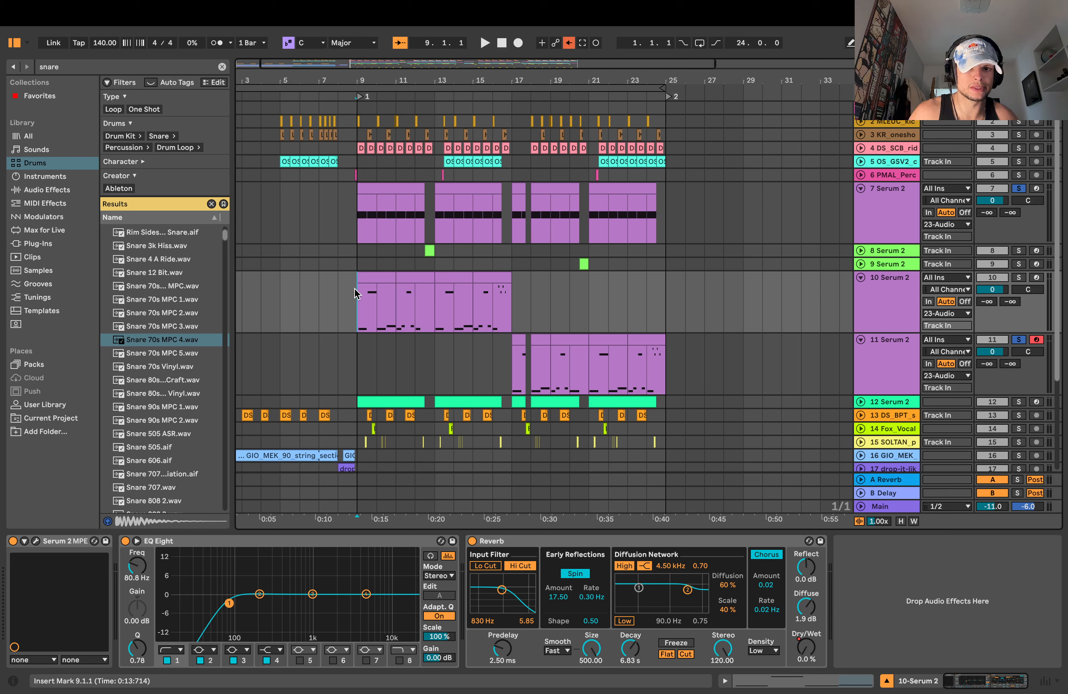
pyautogui.press('space')
pyautogui.click(1019, 277)
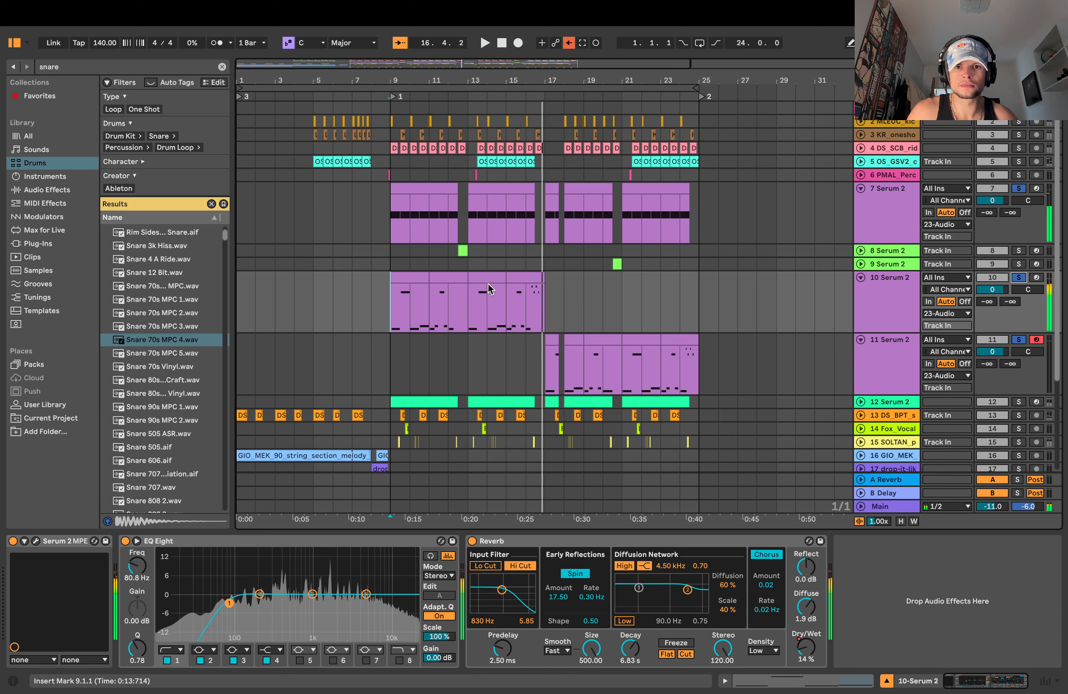
pyautogui.scroll(8, 485, 289)
pyautogui.scroll(-3, 485, 288)
# - Highlight track 10's part over bars 9 to 17, and clear the selection at bar 8
pyautogui.doubleClick(484, 278)
pyautogui.hotkey('shift', 'Tab')
pyautogui.moveTo(400, 328); pyautogui.dragTo(694, 301)
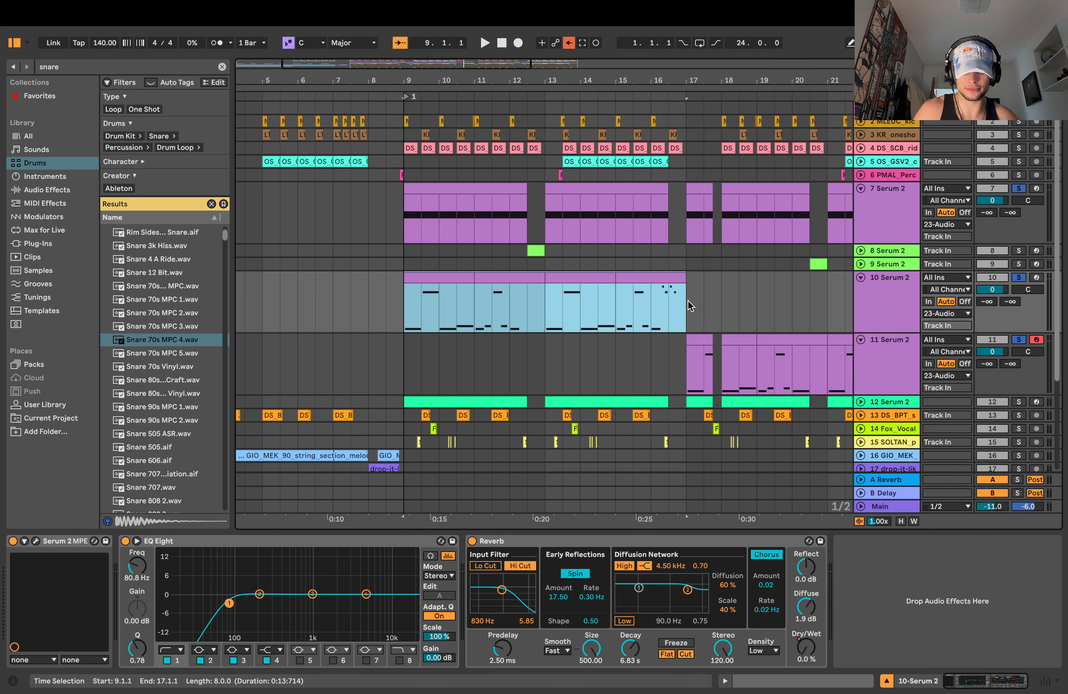
pyautogui.scroll(-3, 685, 101)
pyautogui.moveTo(689, 349); pyautogui.dragTo(529, 376)
pyautogui.click(390, 350)
pyautogui.click(370, 311)
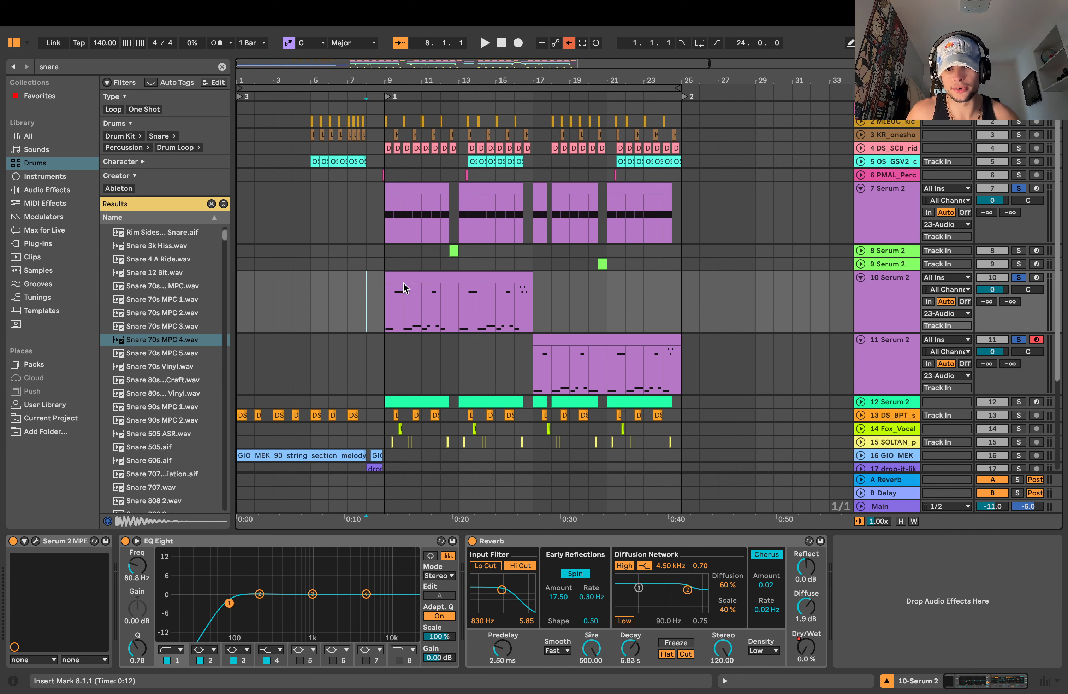
# - Open track 10's MIDI clip and examine its high notes and its low G0 and G#0 notes
pyautogui.doubleClick(402, 278)
pyautogui.scroll(-3, 314, 511)
pyautogui.scroll(-3, 314, 514)
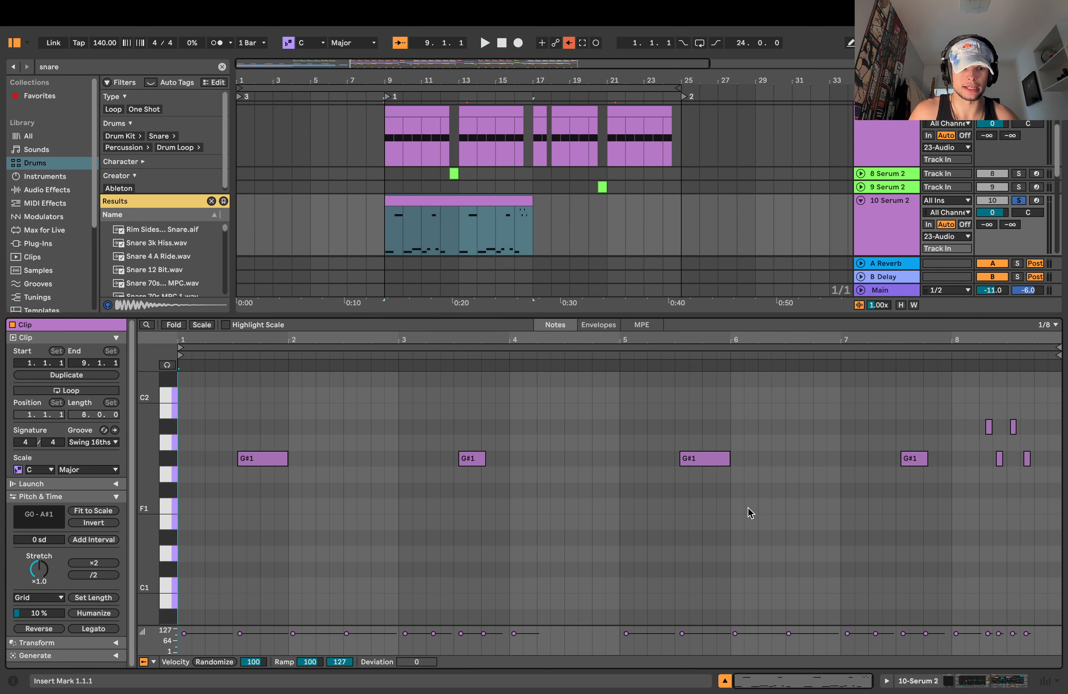
pyautogui.scroll(2, 382, 511)
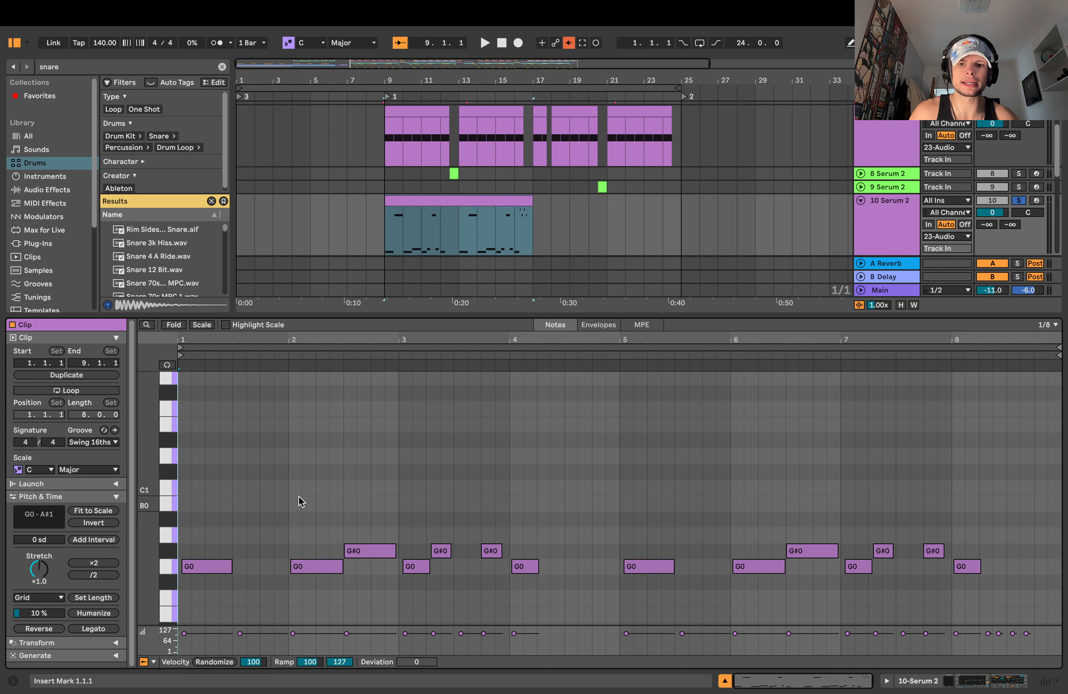
pyautogui.moveTo(201, 616); pyautogui.dragTo(959, 557)
pyautogui.moveTo(1044, 509); pyautogui.dragTo(188, 609)
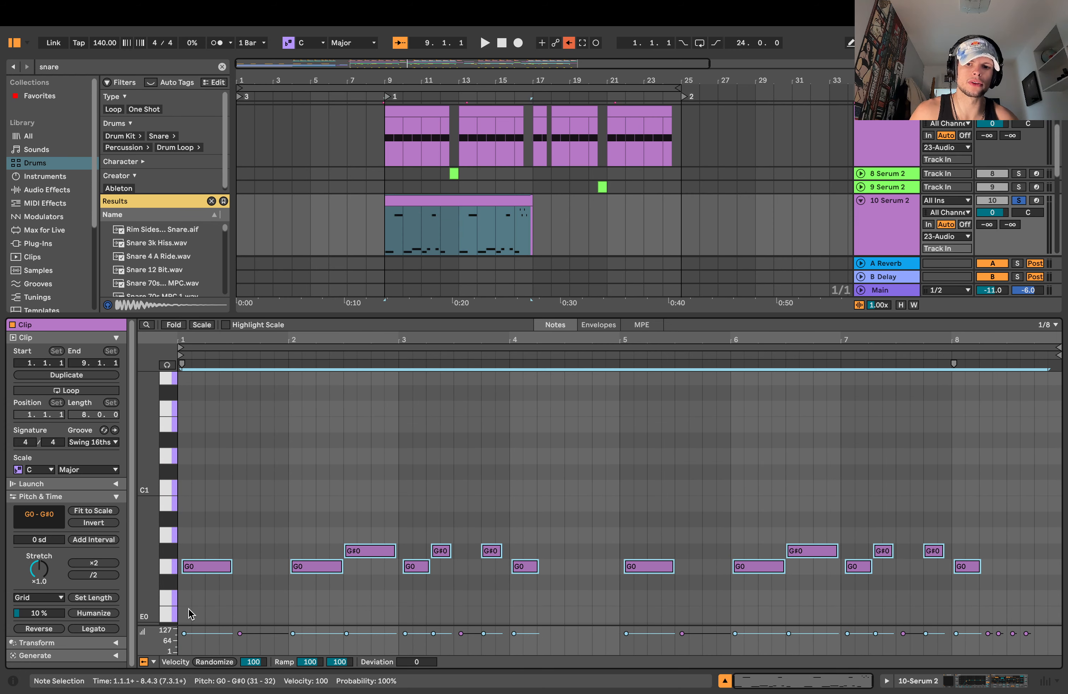
pyautogui.scroll(4, 355, 534)
pyautogui.click(933, 553)
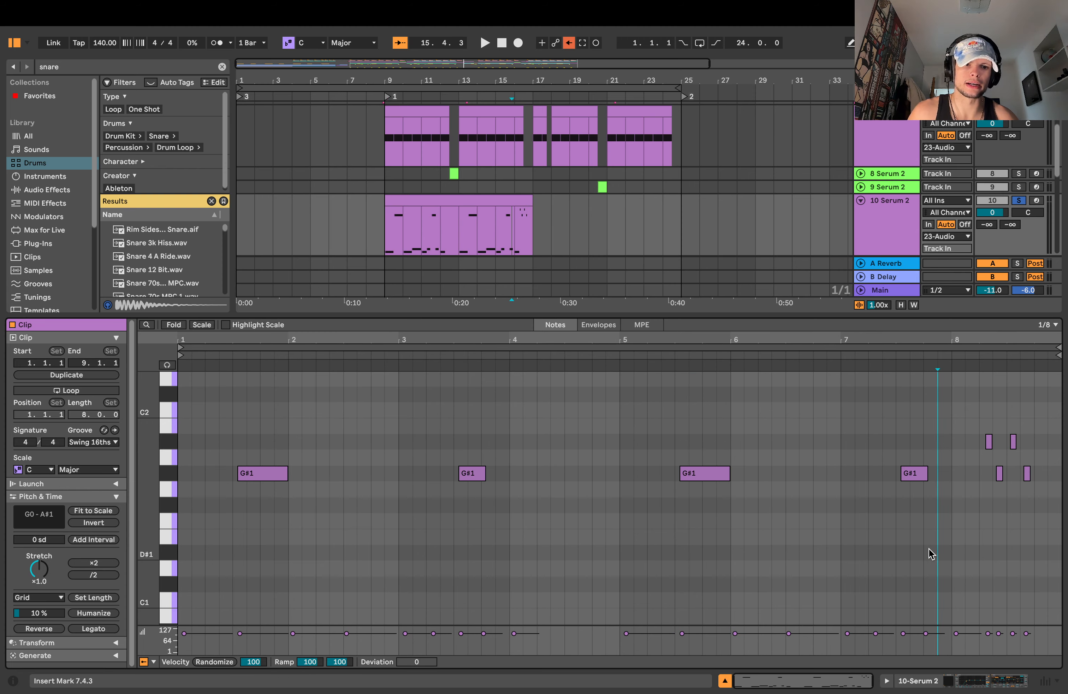
# - Select track 11's clip over bars 17 to 25 and show the track's devices
pyautogui.hotkey('shift', 'Tab')
pyautogui.moveTo(563, 84); pyautogui.dragTo(625, 85)
pyautogui.click(518, 356)
pyautogui.hotkey('shift', 'Tab')
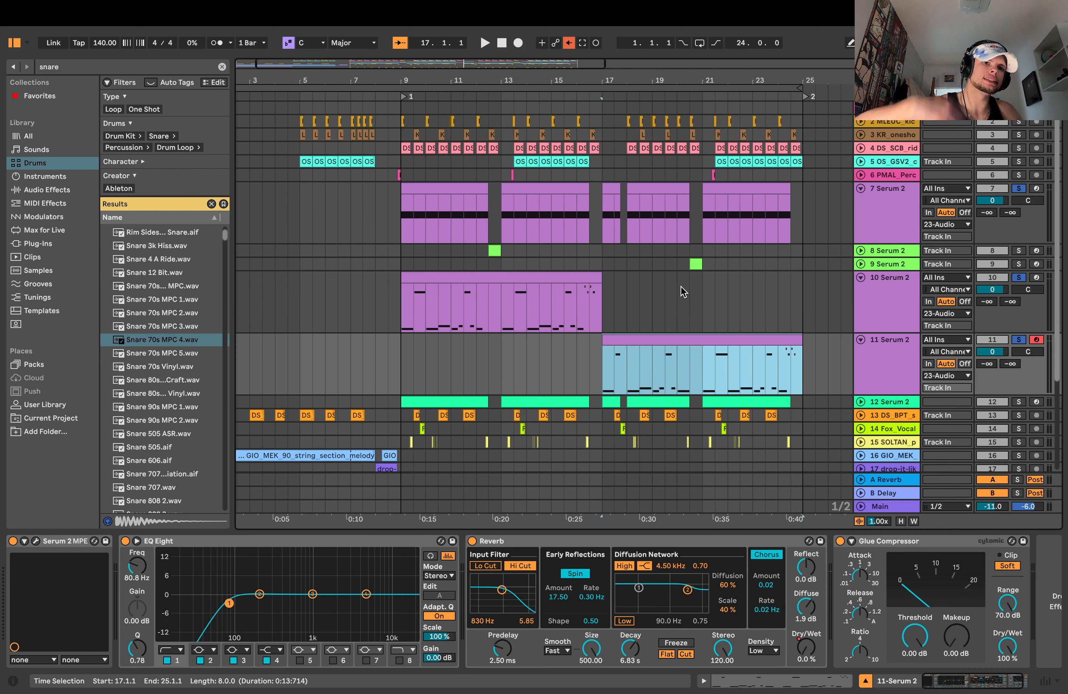
# - Unsolo the tracks, unfold tracks 8 and 9, and select track 8 Serum 2
pyautogui.click(1018, 339)
pyautogui.click(861, 265)
pyautogui.click(861, 251)
pyautogui.click(877, 262)
pyautogui.moveTo(503, 81); pyautogui.dragTo(499, 117)
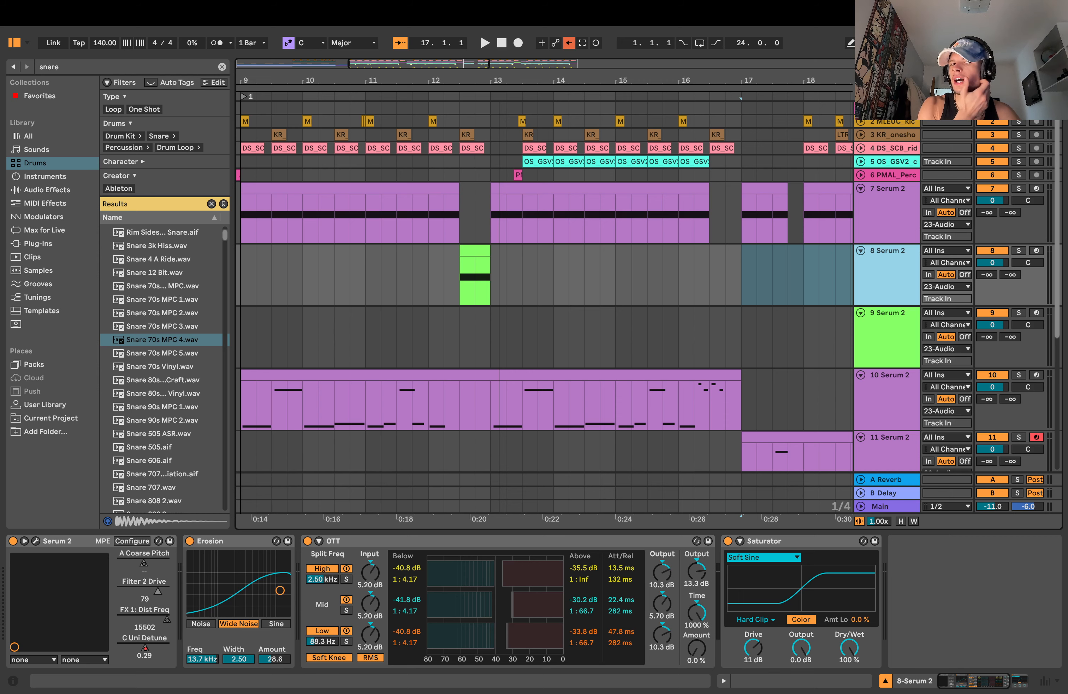
pyautogui.moveTo(499, 81); pyautogui.dragTo(517, 59)
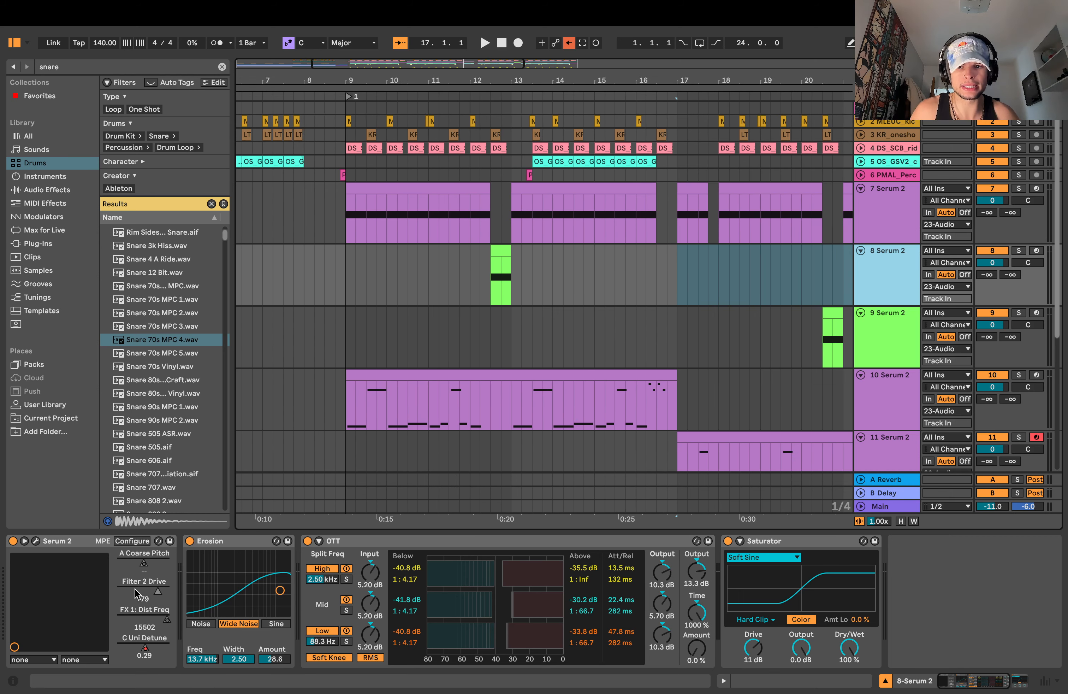
# - Set the playback position at track 9's green clip at 20.3 and arm the track
pyautogui.click(497, 290)
pyautogui.click(828, 351)
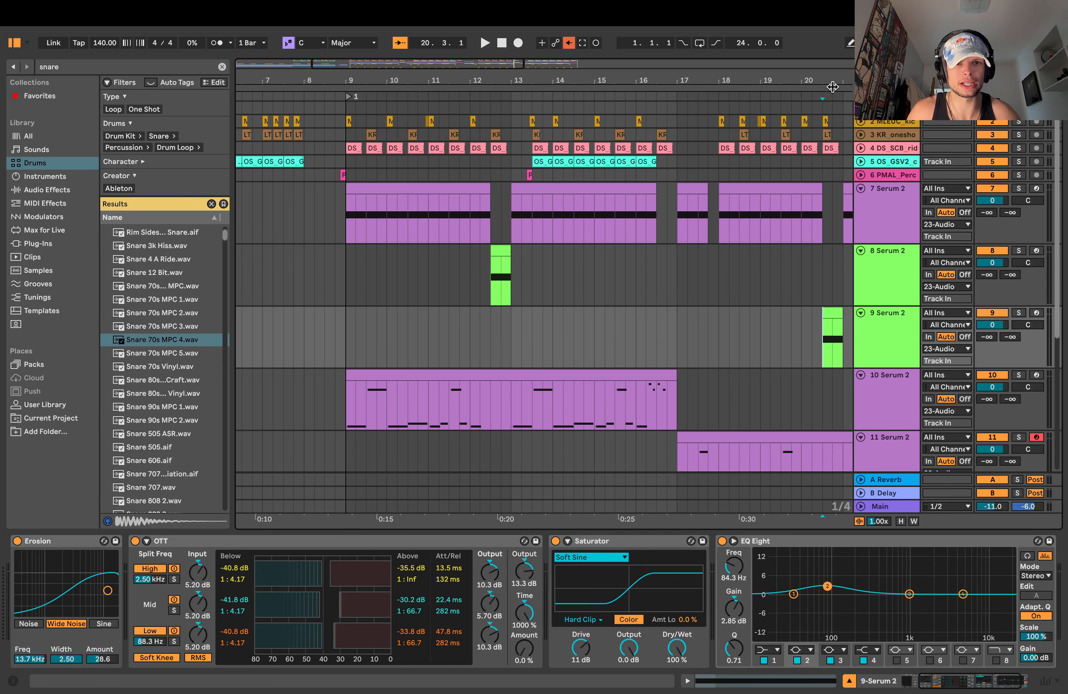
pyautogui.click(831, 86)
pyautogui.moveTo(818, 83); pyautogui.dragTo(667, 131)
pyautogui.click(648, 337)
pyautogui.click(1038, 313)
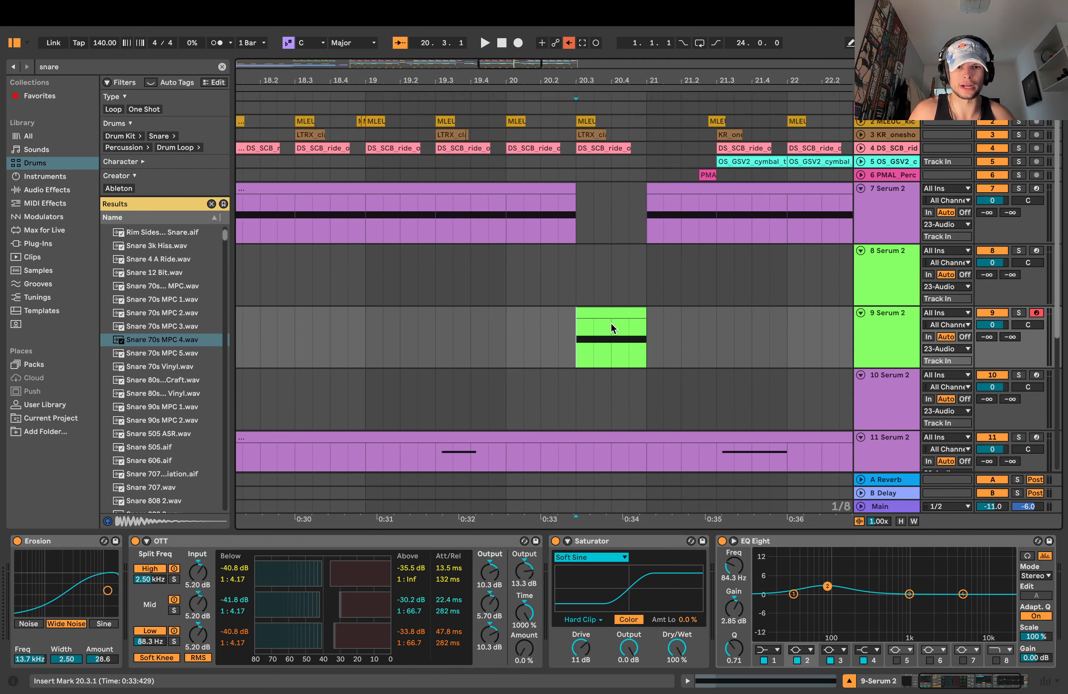
# - Solo track 9 and play its clip repeatedly from 20.2.3
pyautogui.click(563, 333)
pyautogui.press('space')
pyautogui.click(1019, 313)
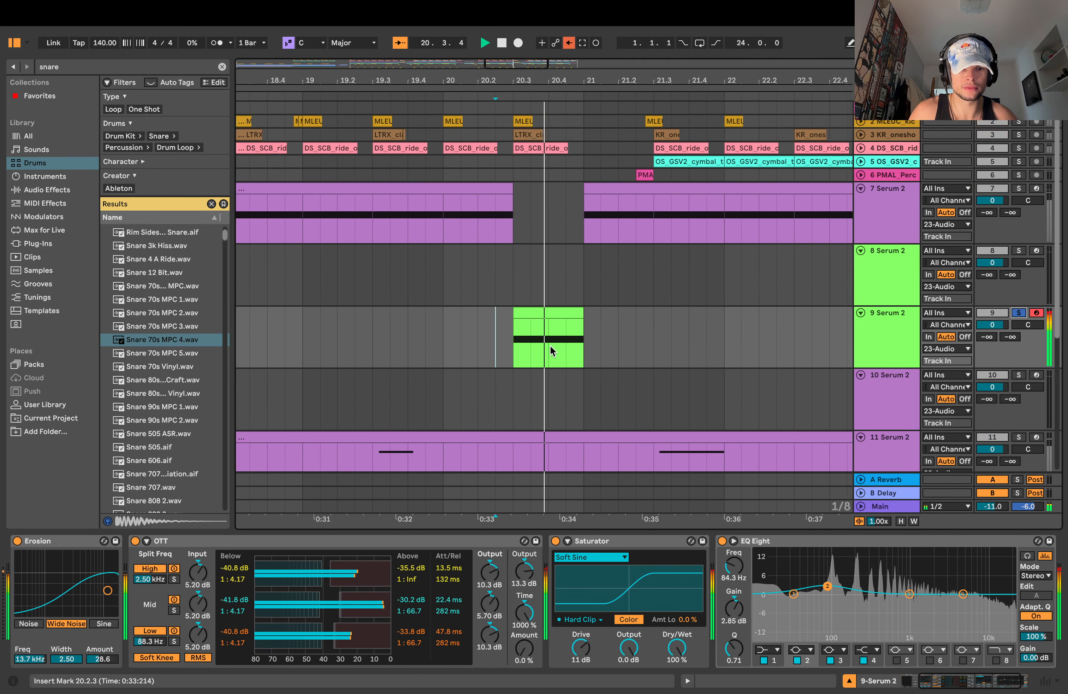
pyautogui.press('space')
pyautogui.press('space')
pyautogui.press('space')
pyautogui.press('space')
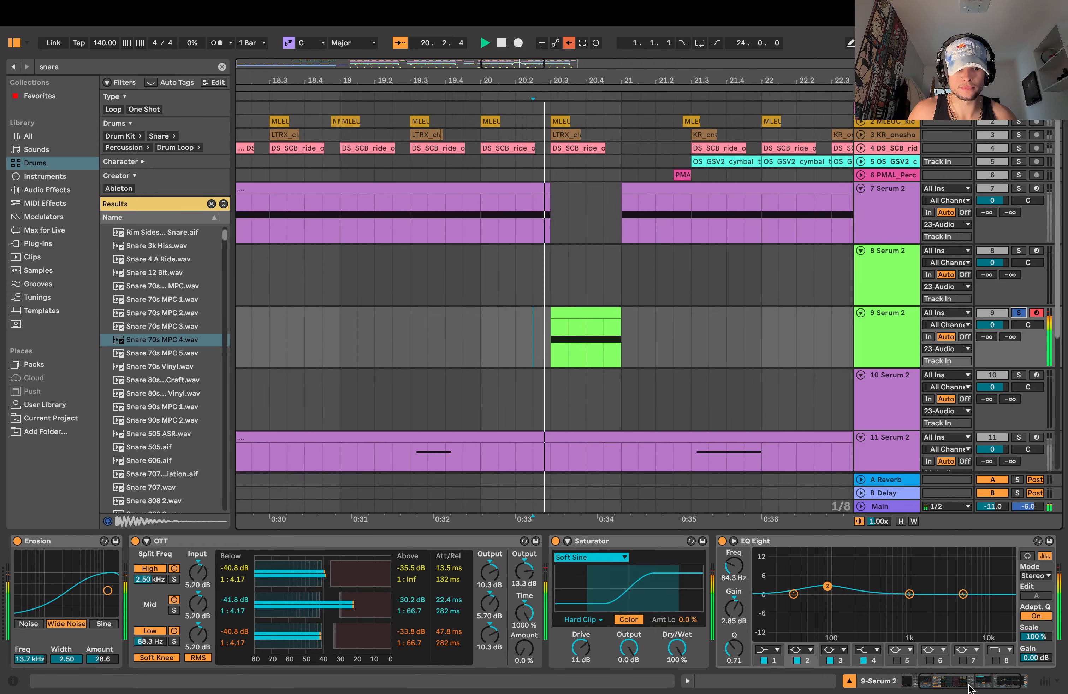
# - Open track 9's Serum 2, stop playback, and reposition the plug-in window
pyautogui.hscroll(-5, 4, 568)
pyautogui.click(36, 541)
pyautogui.press('space')
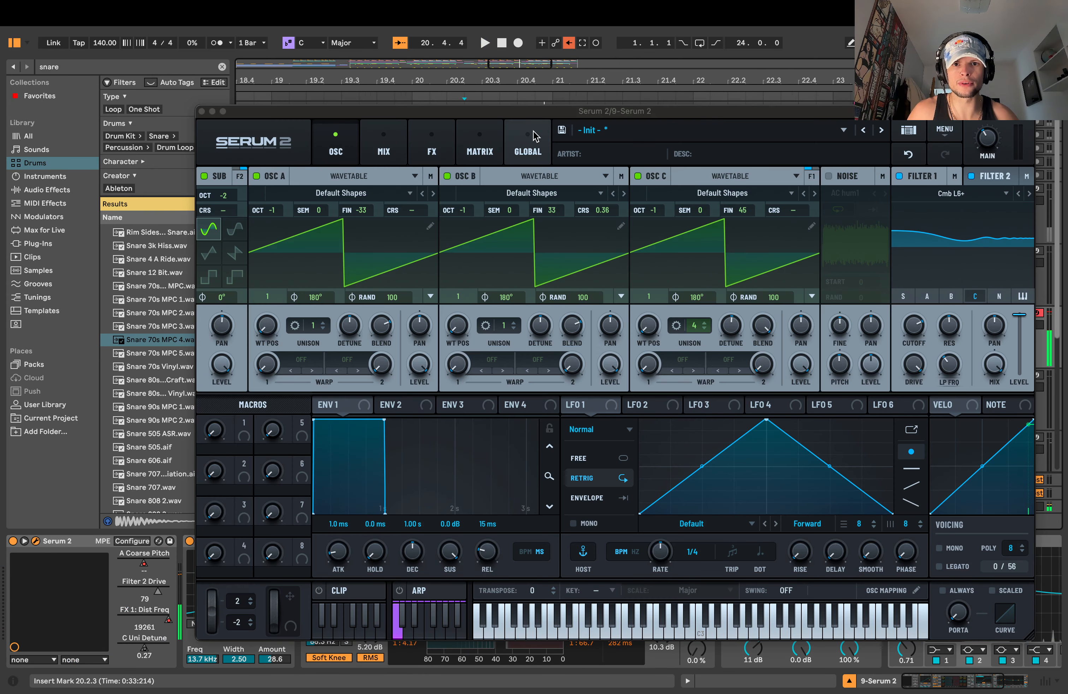
pyautogui.moveTo(541, 116); pyautogui.dragTo(463, 95)
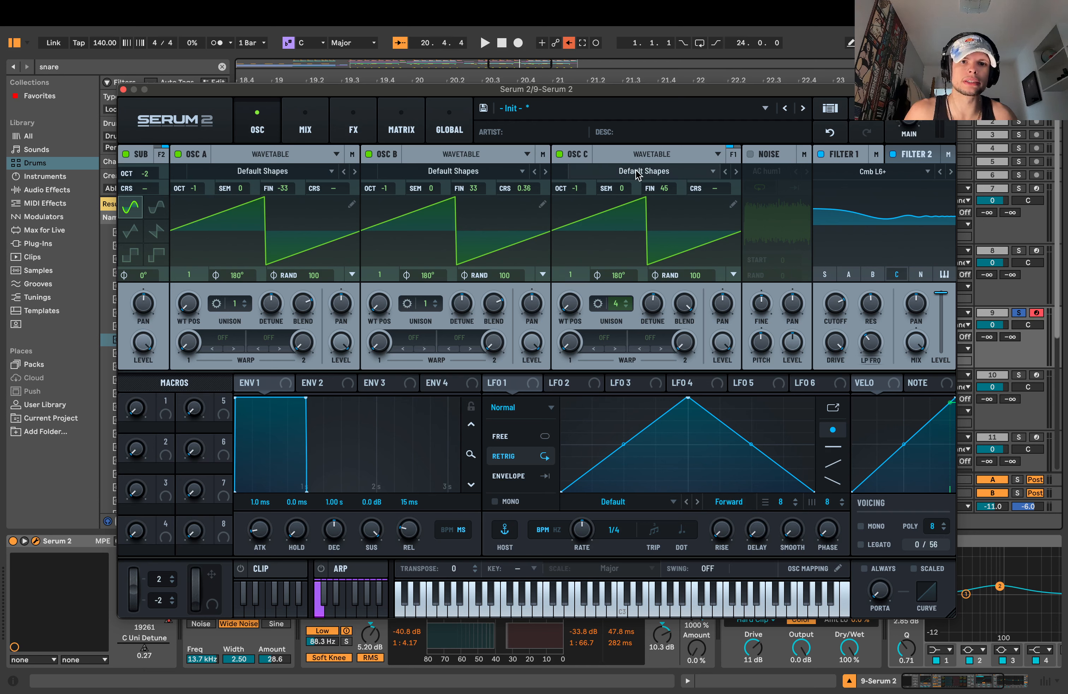
# - Review the mixer, FX and oscillator views of track 9's patch and close the plug-in window
pyautogui.click(302, 128)
pyautogui.click(259, 129)
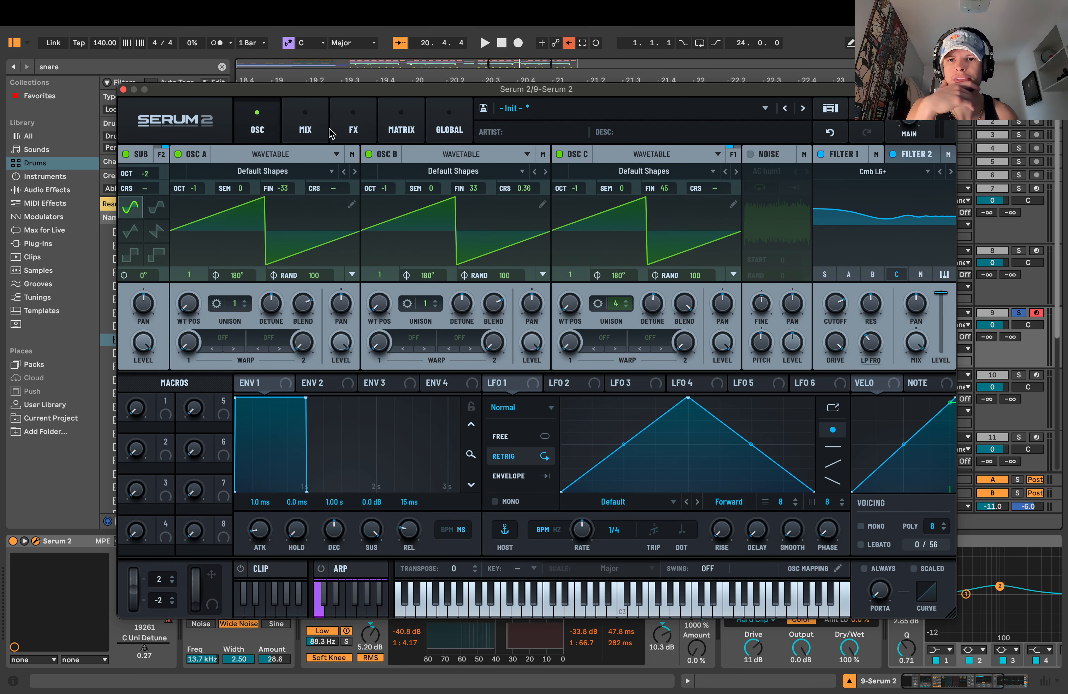
pyautogui.click(349, 128)
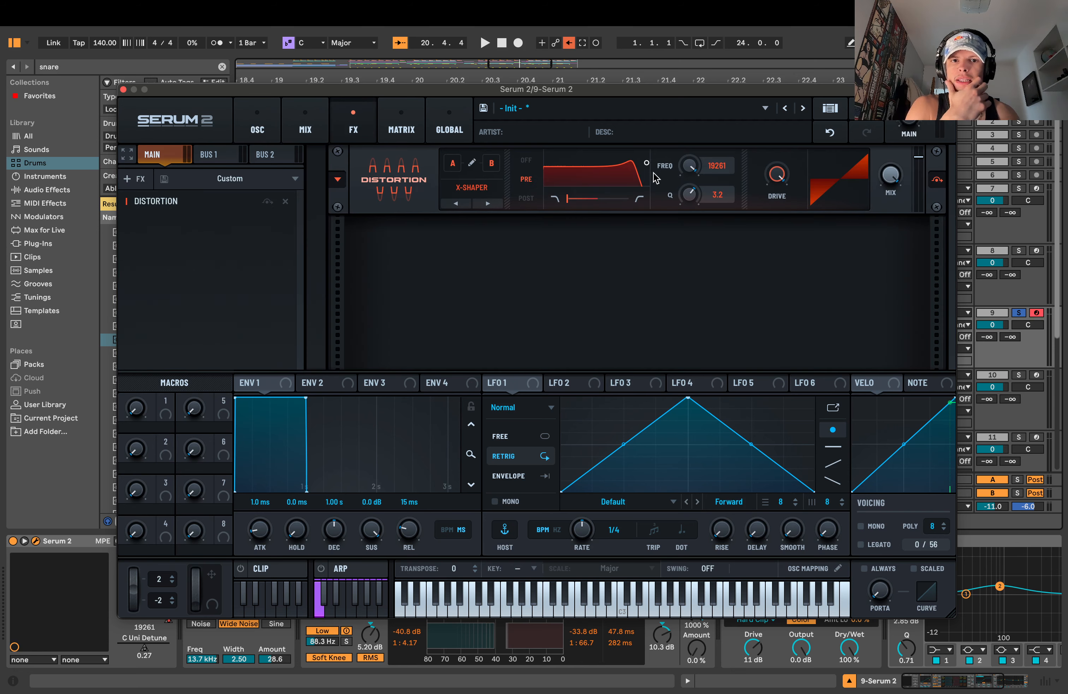
pyautogui.click(305, 129)
pyautogui.click(257, 128)
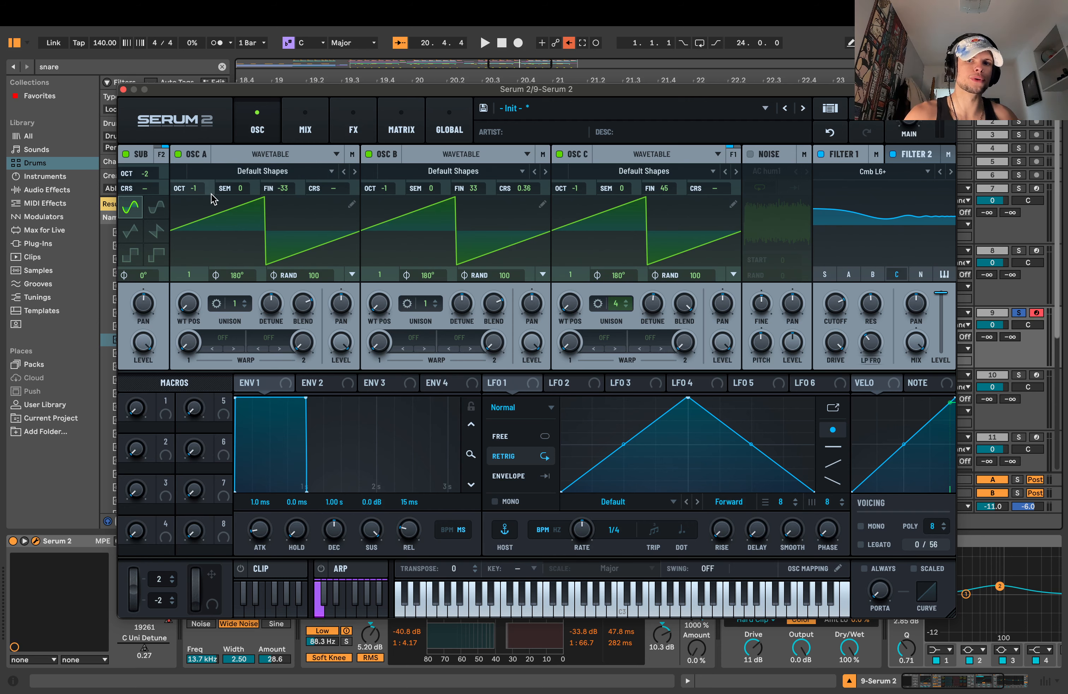
pyautogui.moveTo(450, 90); pyautogui.dragTo(418, 91)
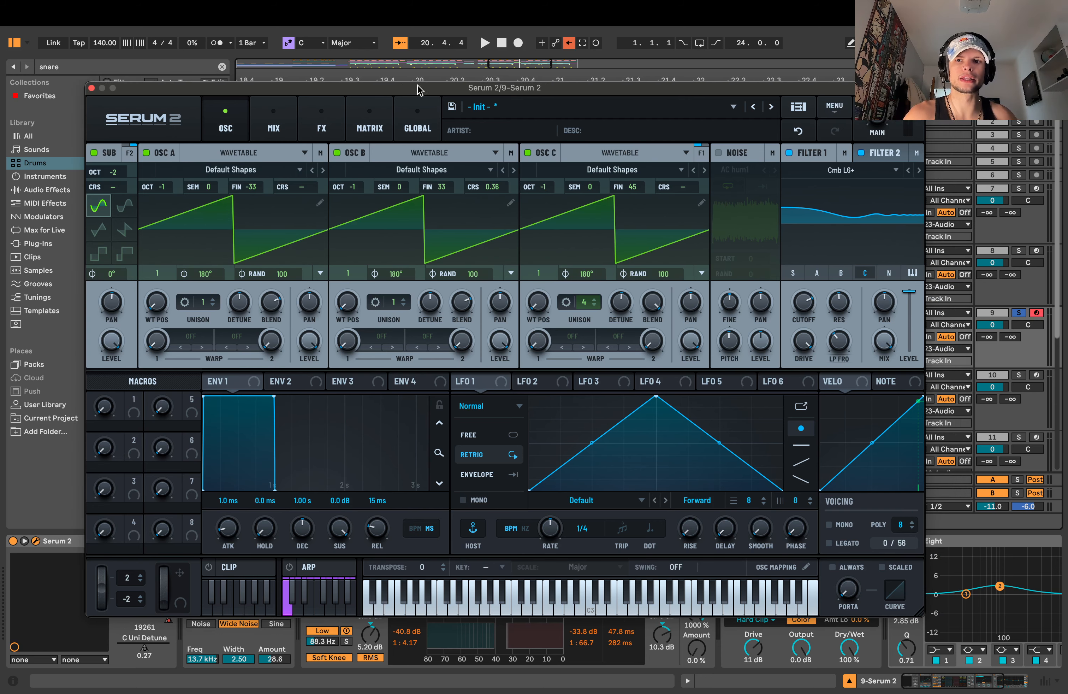
pyautogui.click(90, 88)
# - Insert an empty MIDI track below track 9 and activate the browser's search field
pyautogui.press('-')
pyautogui.press('-')
pyautogui.press('-')
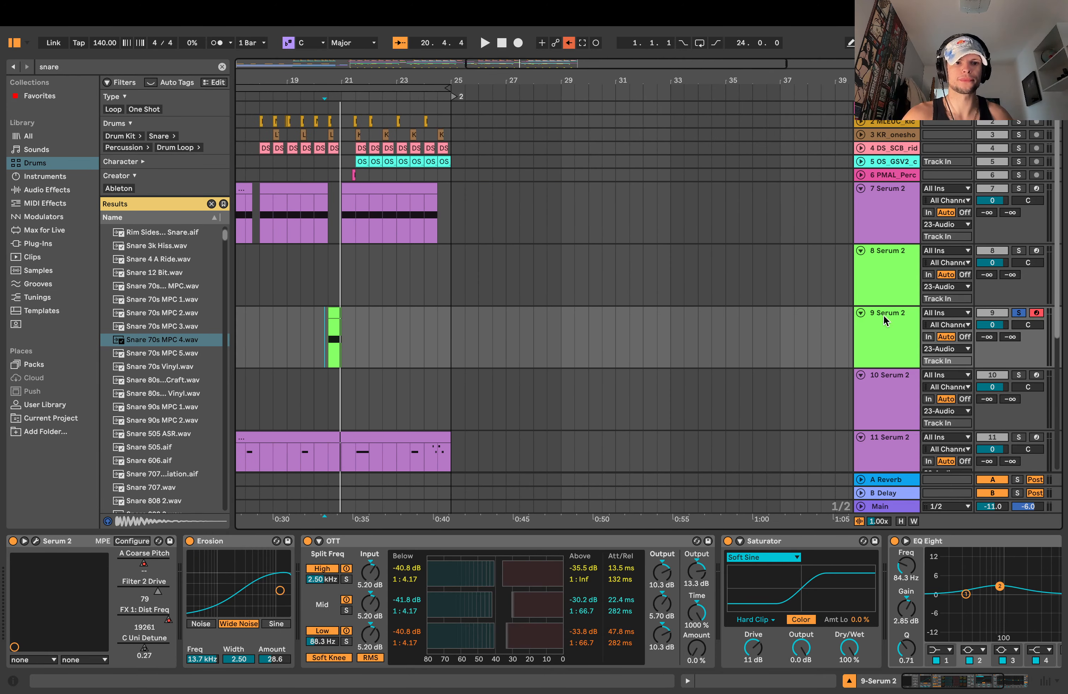
pyautogui.rightClick(876, 342)
pyautogui.click(771, 468)
pyautogui.click(228, 67)
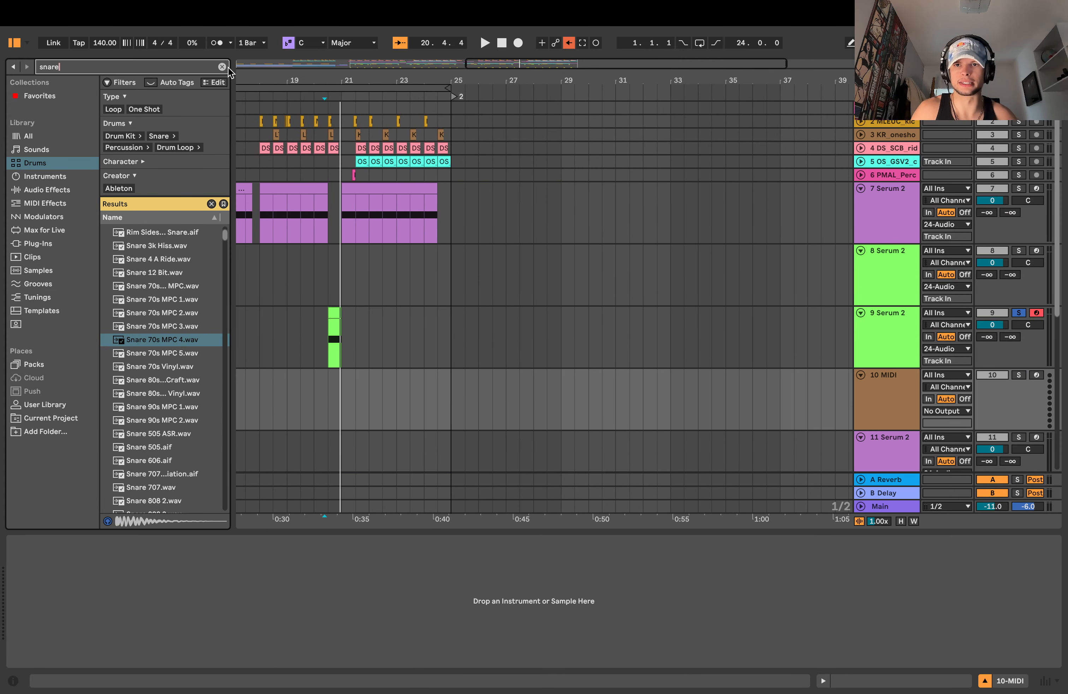
# - Load the Serum 2 plug-in onto MIDI track 10 and set the octave of Osc A and Osc B to -1
pyautogui.click(223, 67)
pyautogui.write('serum')
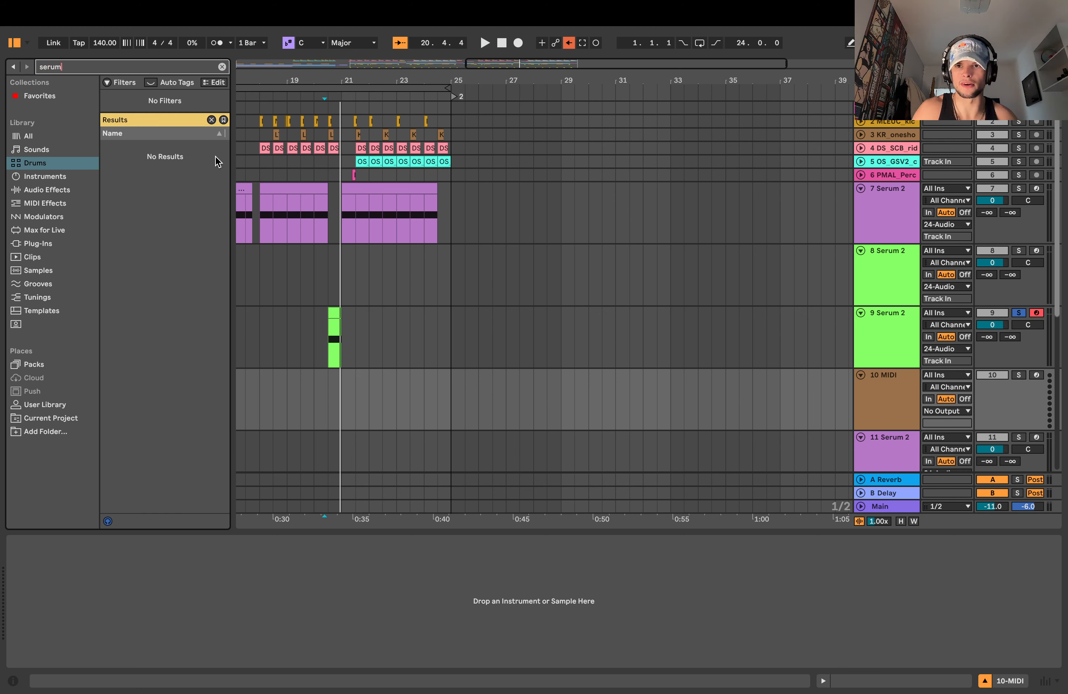
pyautogui.click(51, 243)
pyautogui.click(140, 248)
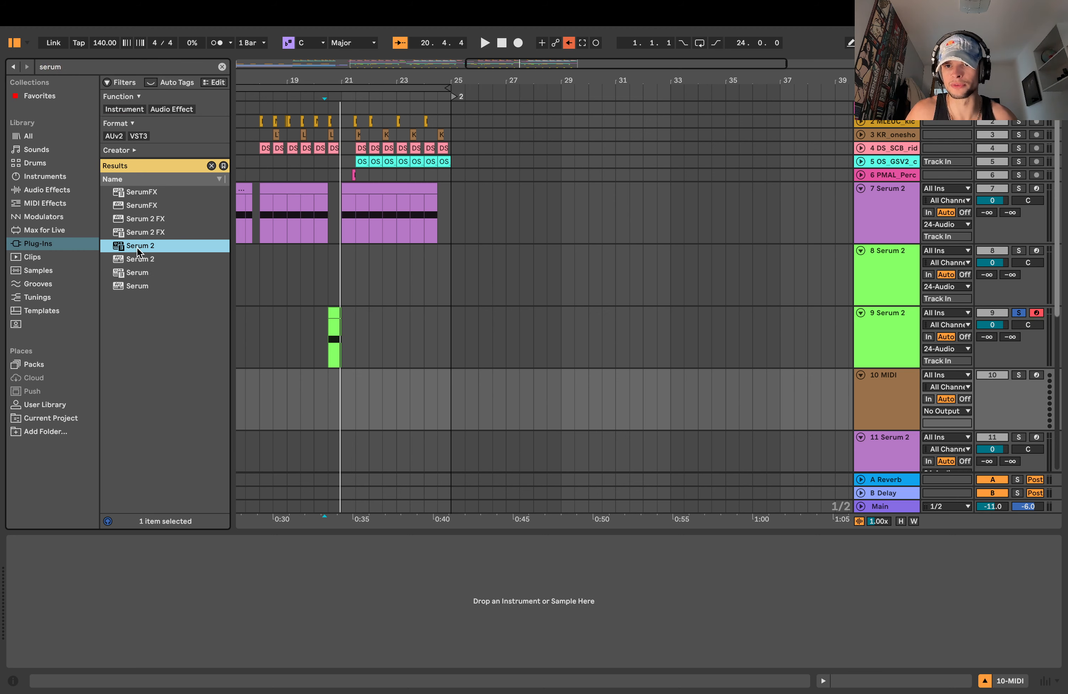
pyautogui.moveTo(503, 396); pyautogui.dragTo(505, 397)
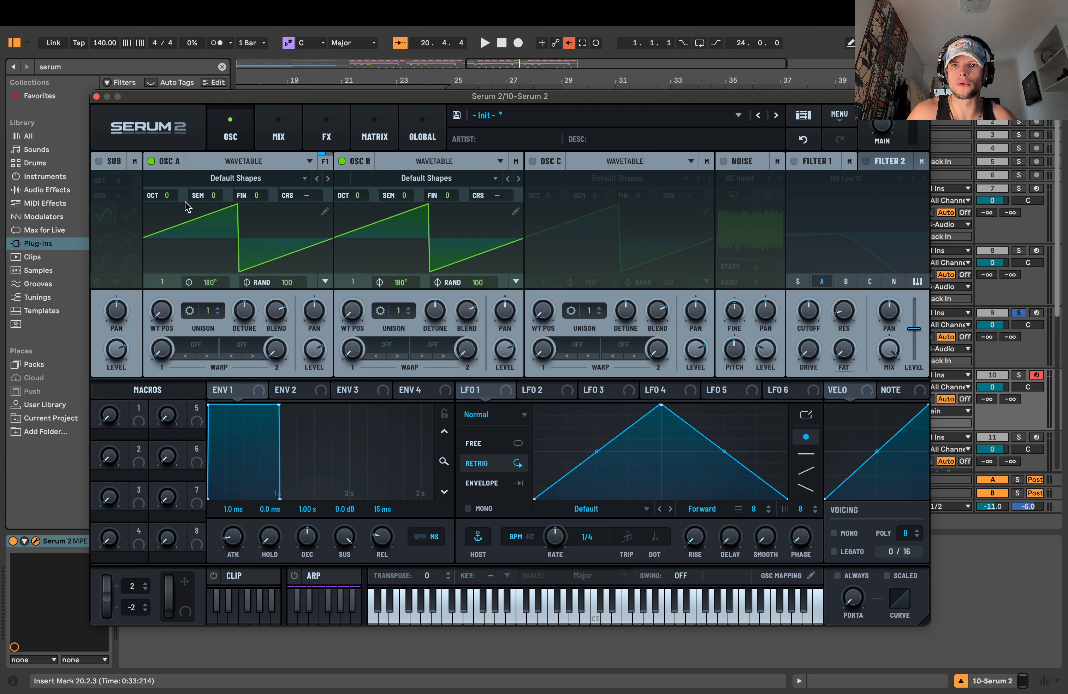
pyautogui.moveTo(167, 195); pyautogui.dragTo(171, 218)
pyautogui.moveTo(357, 195); pyautogui.dragTo(355, 216)
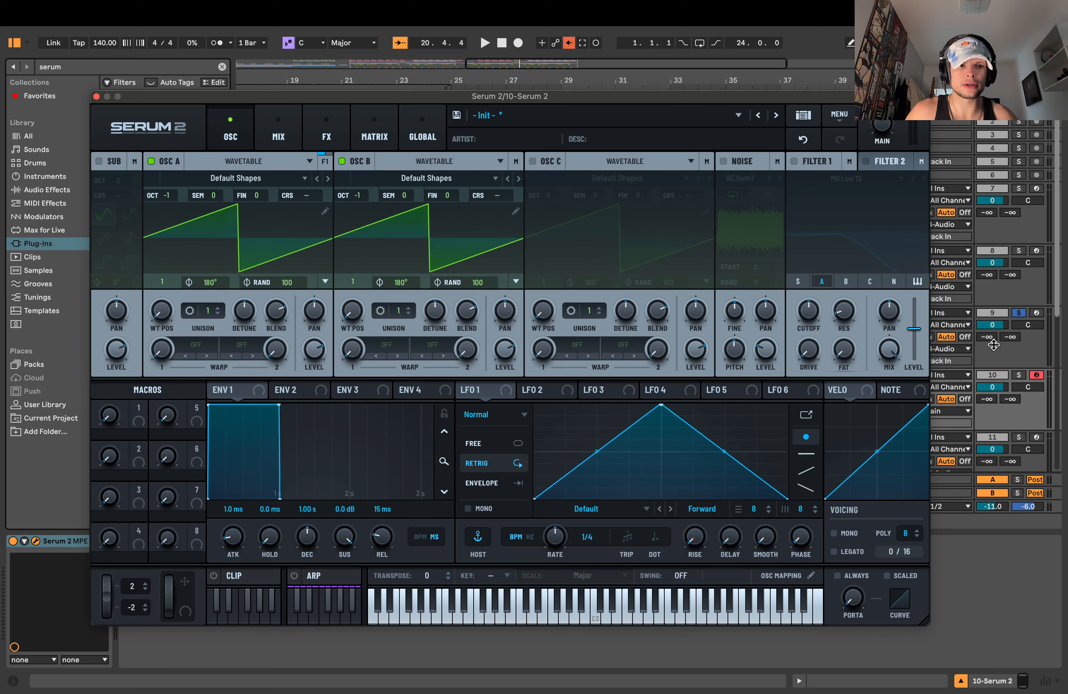
# - Arm track 9 to hear its patch against the armed track 10's, and close track 10's plug-in window
pyautogui.click(1036, 313)
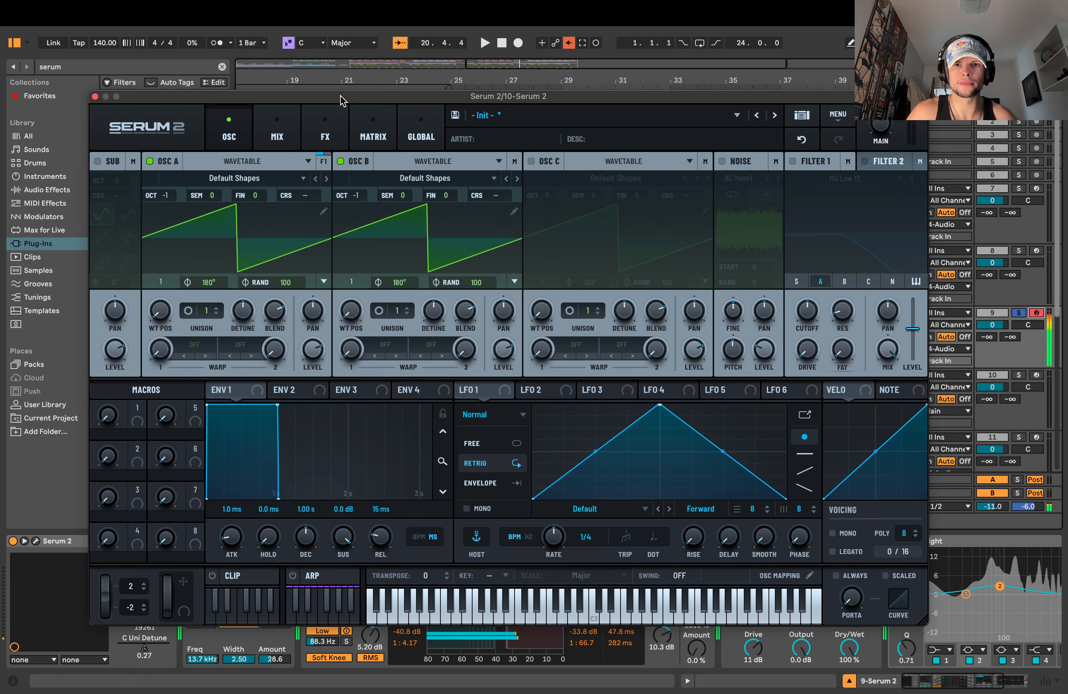
pyautogui.moveTo(340, 102); pyautogui.dragTo(238, 90)
pyautogui.click(1036, 375)
pyautogui.moveTo(462, 91); pyautogui.dragTo(491, 100)
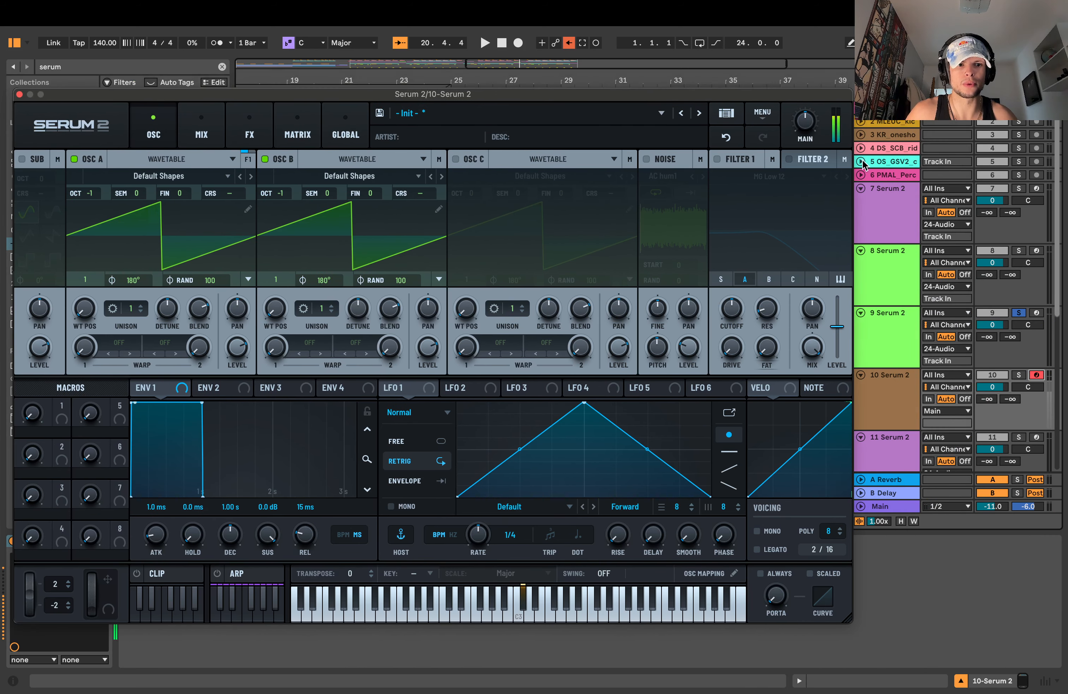
pyautogui.moveTo(288, 93); pyautogui.dragTo(386, 93)
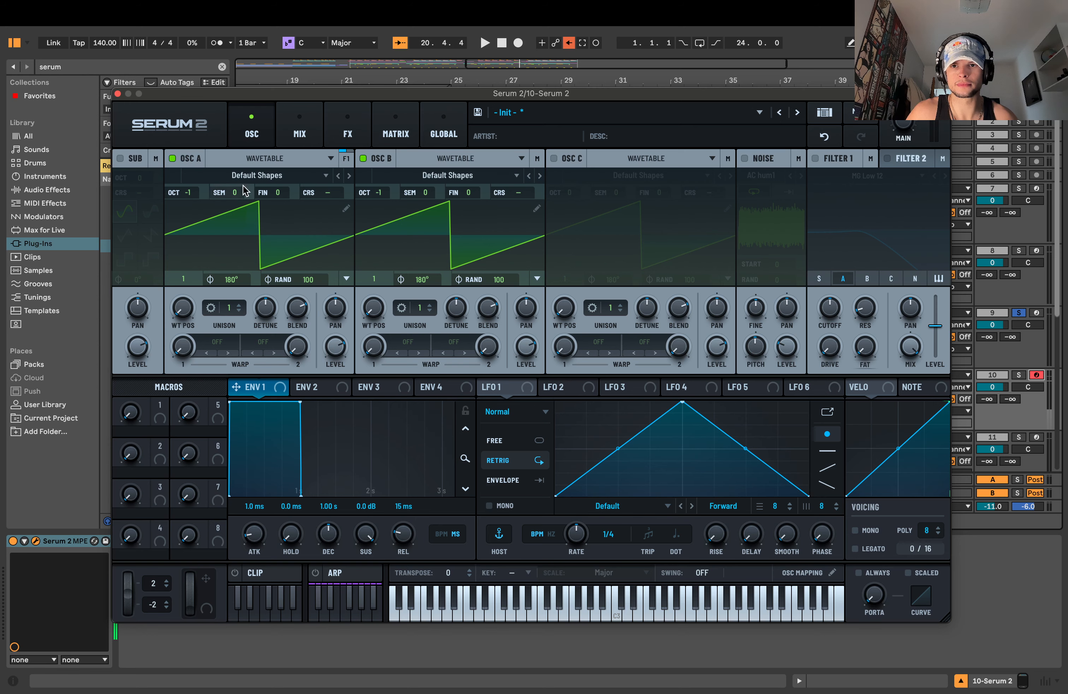
pyautogui.moveTo(182, 97); pyautogui.dragTo(217, 100)
pyautogui.click(153, 97)
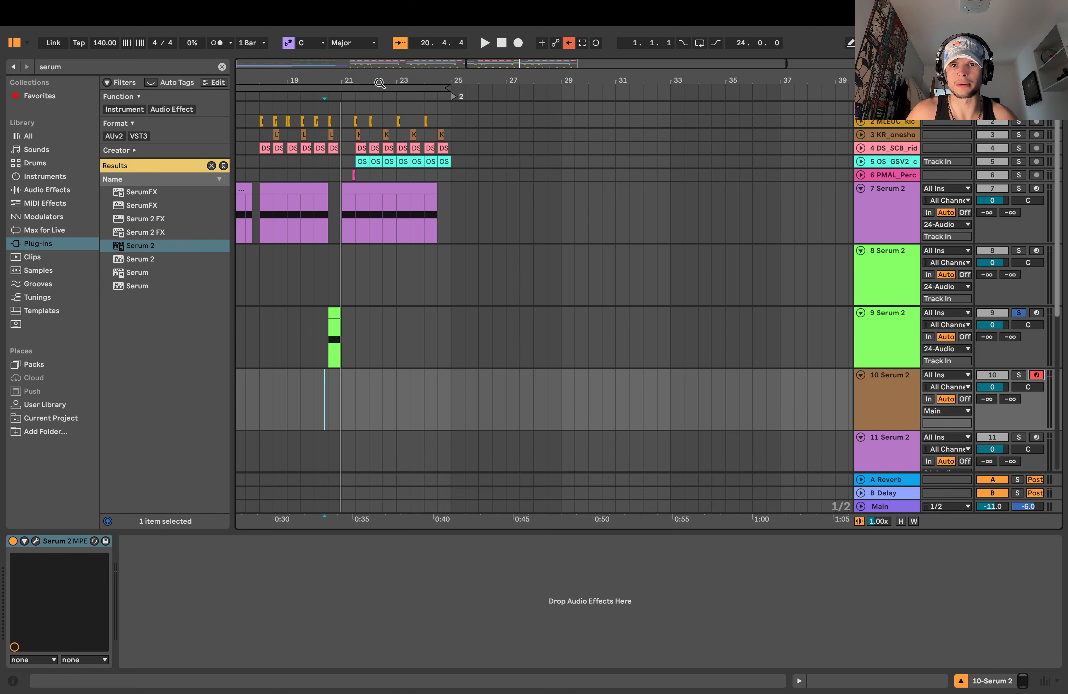
# - Place the insert marker at 9.1.1 on track 10 and solo that track
pyautogui.moveTo(380, 83); pyautogui.dragTo(585, 64)
pyautogui.click(472, 405)
pyautogui.press('space')
pyautogui.click(377, 389)
pyautogui.press('space')
pyautogui.click(1019, 374)
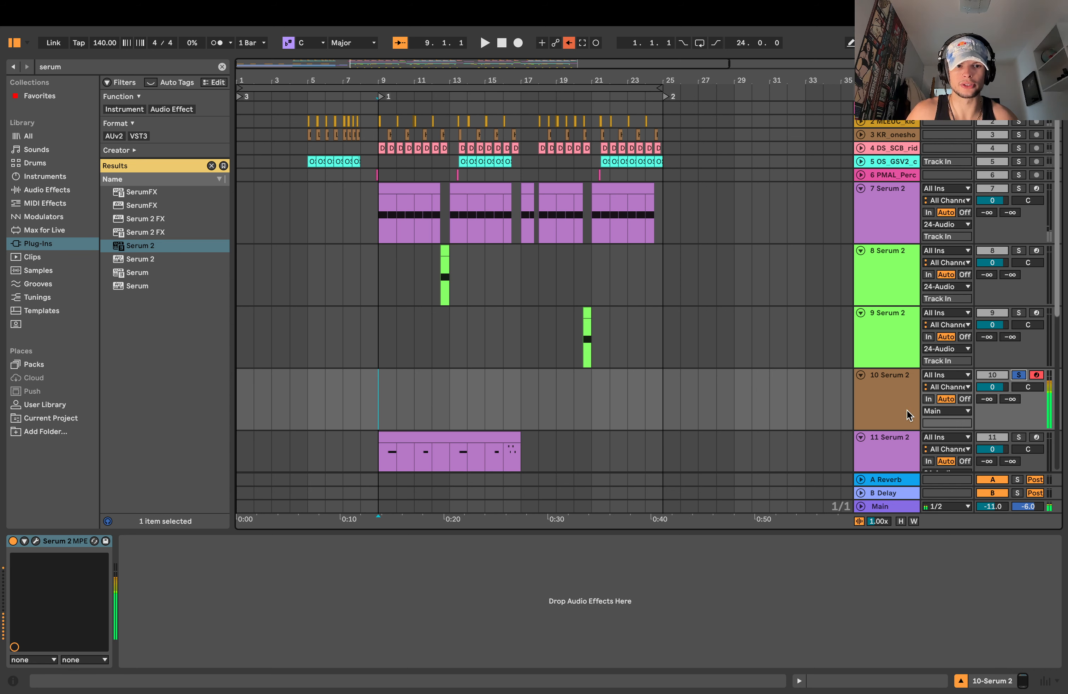
# - Open track 10's Serum 2 and set the fine tuning of Osc A to -33 and Osc B to 32
pyautogui.click(887, 396)
pyautogui.click(36, 540)
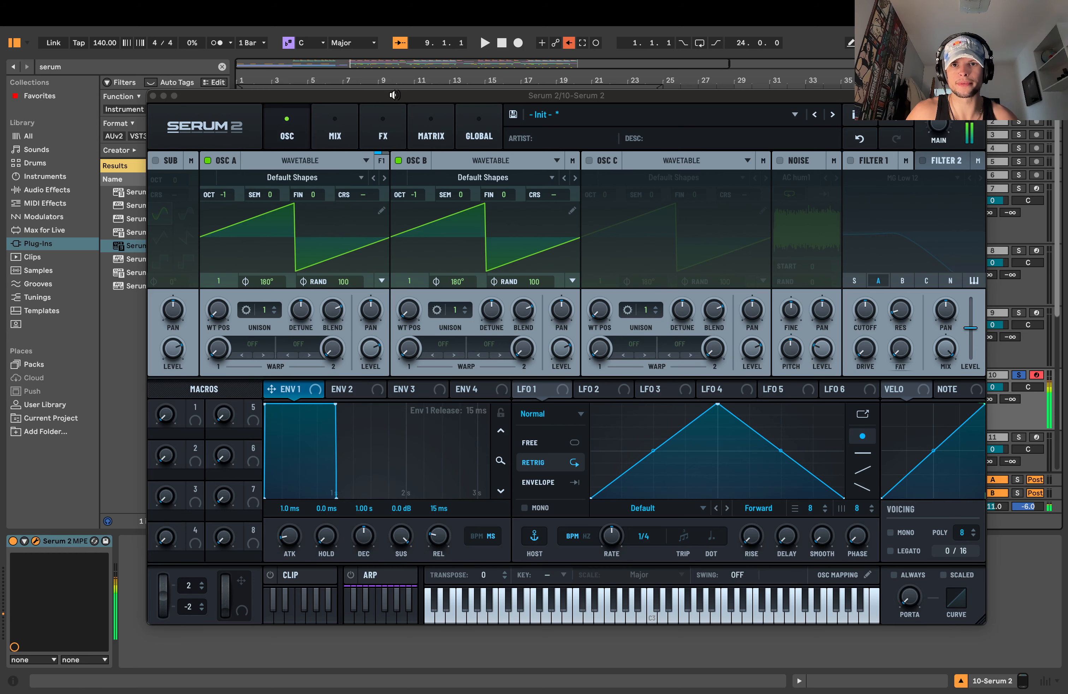
pyautogui.moveTo(397, 95); pyautogui.dragTo(322, 85)
pyautogui.click(324, 149)
pyautogui.click(325, 150)
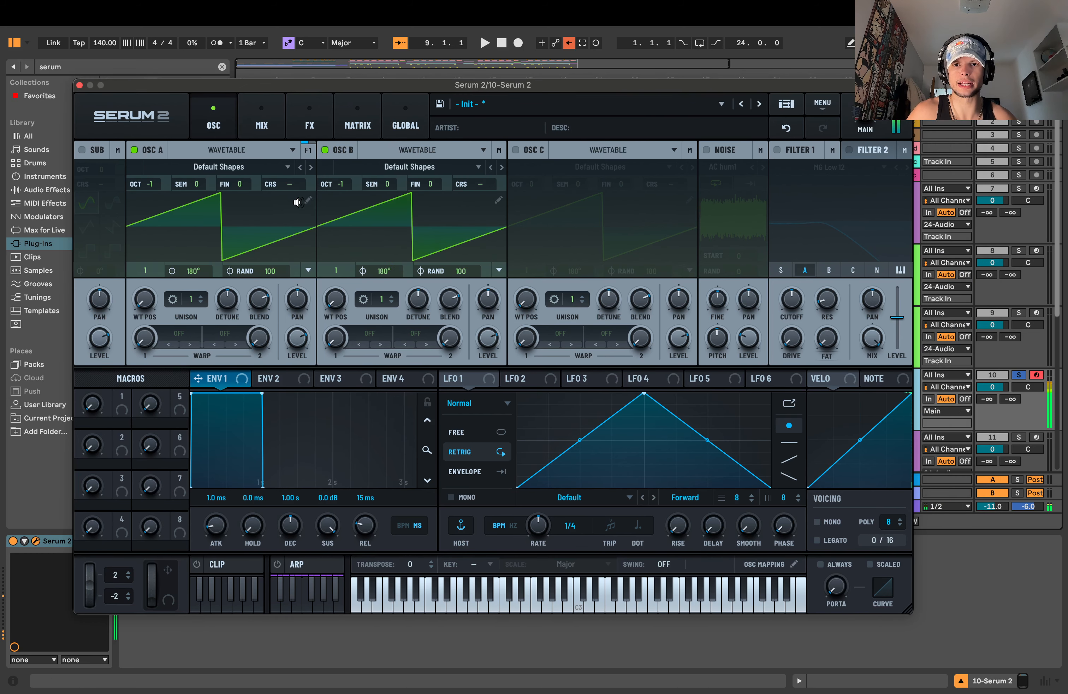
pyautogui.moveTo(232, 185); pyautogui.dragTo(231, 216)
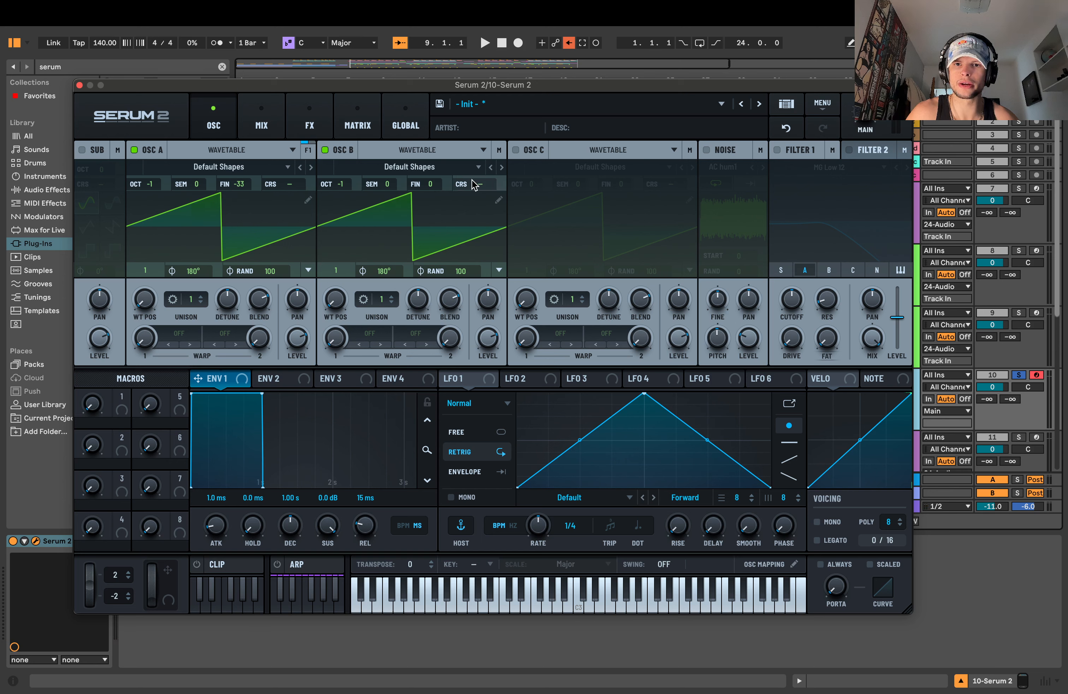
pyautogui.moveTo(447, 185); pyautogui.dragTo(447, 170)
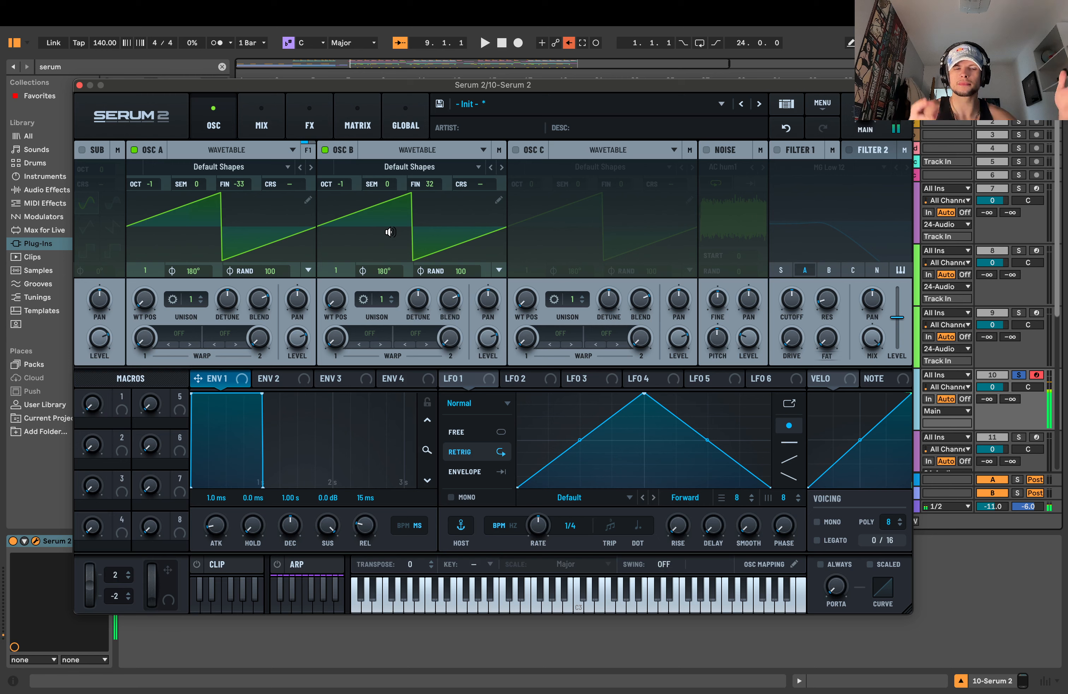
# - Enable Osc C in track 10's patch and set its octave to -2
pyautogui.moveTo(451, 88); pyautogui.dragTo(482, 91)
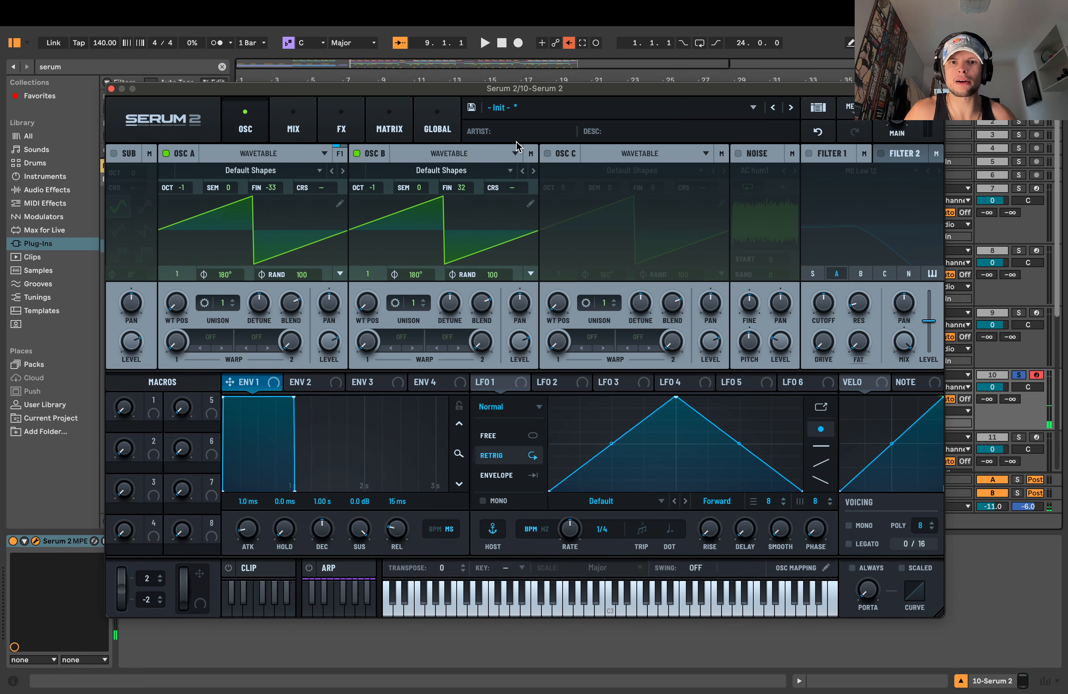
pyautogui.click(545, 154)
pyautogui.moveTo(546, 184); pyautogui.dragTo(550, 219)
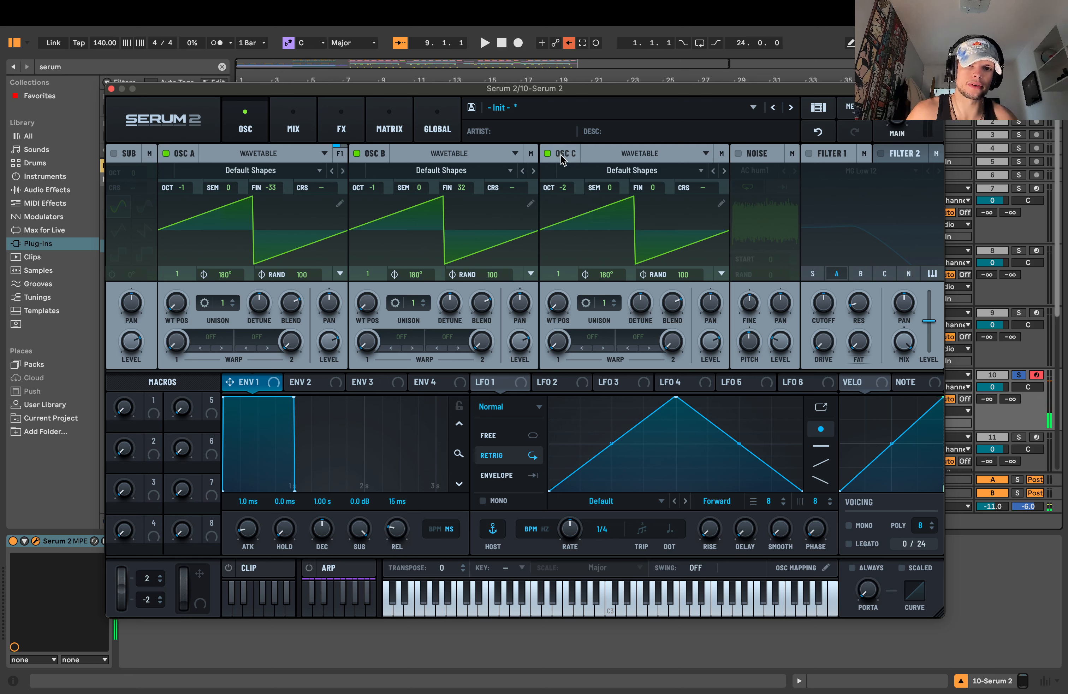
# - Try a coarse pitch of 2.50 on Osc C, reset it, and set the oscillator's unison to 4 voices
pyautogui.moveTo(703, 189); pyautogui.dragTo(706, 181)
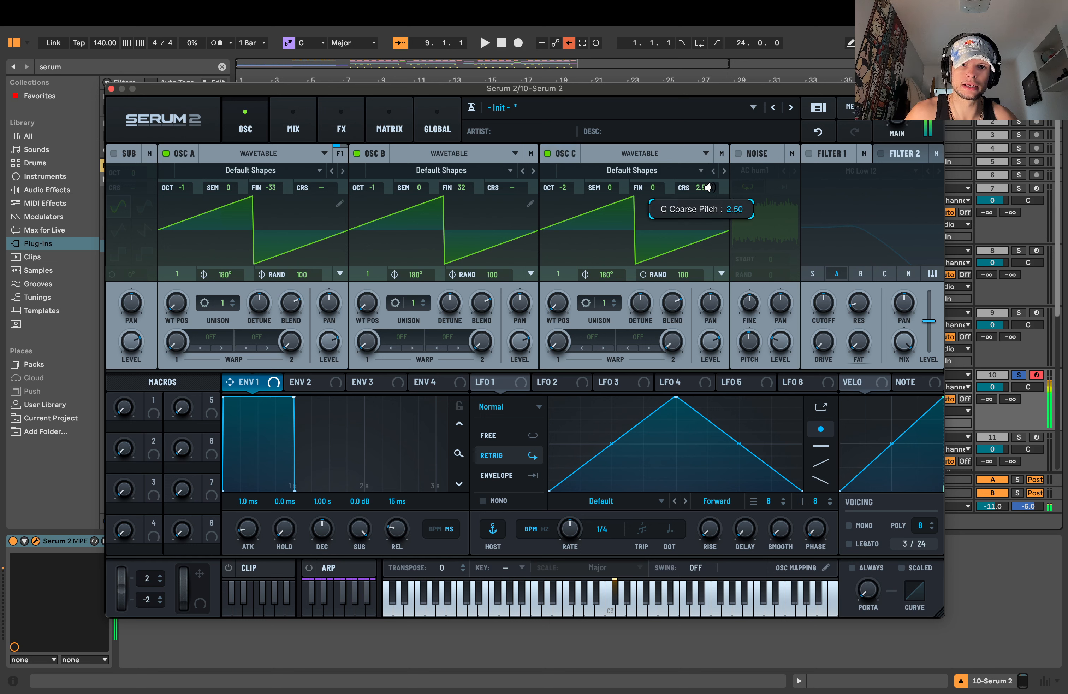
pyautogui.doubleClick(708, 192)
pyautogui.moveTo(608, 303); pyautogui.dragTo(654, 289)
pyautogui.moveTo(672, 303); pyautogui.dragTo(635, 327)
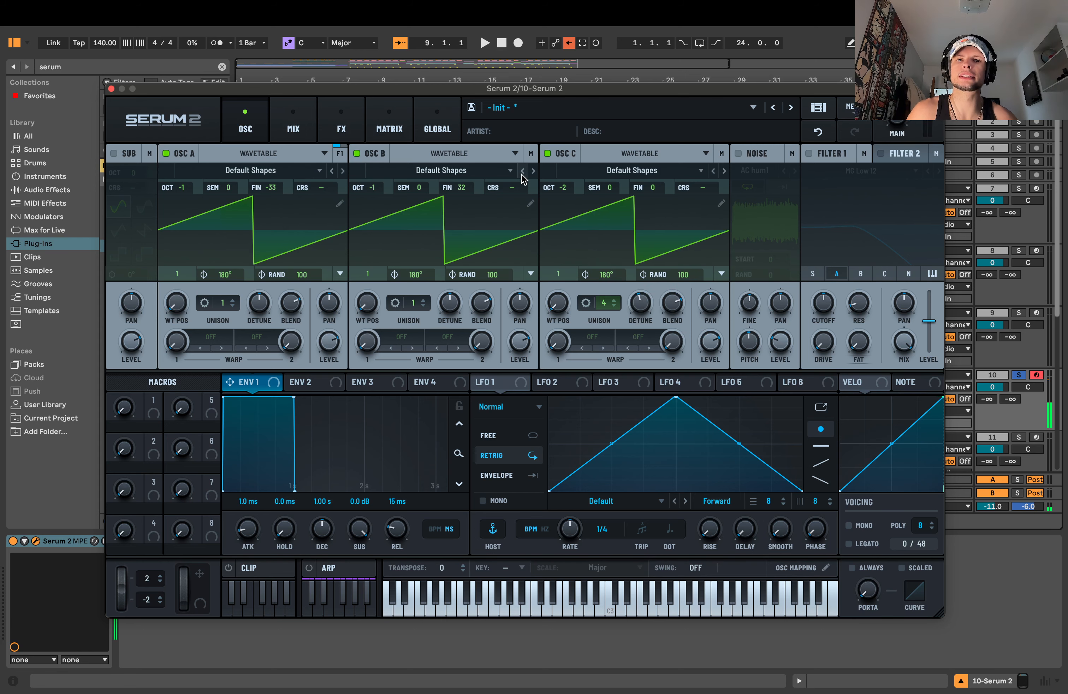
# - Close the Serum 2 window and delete the demonstration track 10
pyautogui.moveTo(257, 86); pyautogui.dragTo(265, 87)
pyautogui.click(116, 89)
pyautogui.rightClick(872, 384)
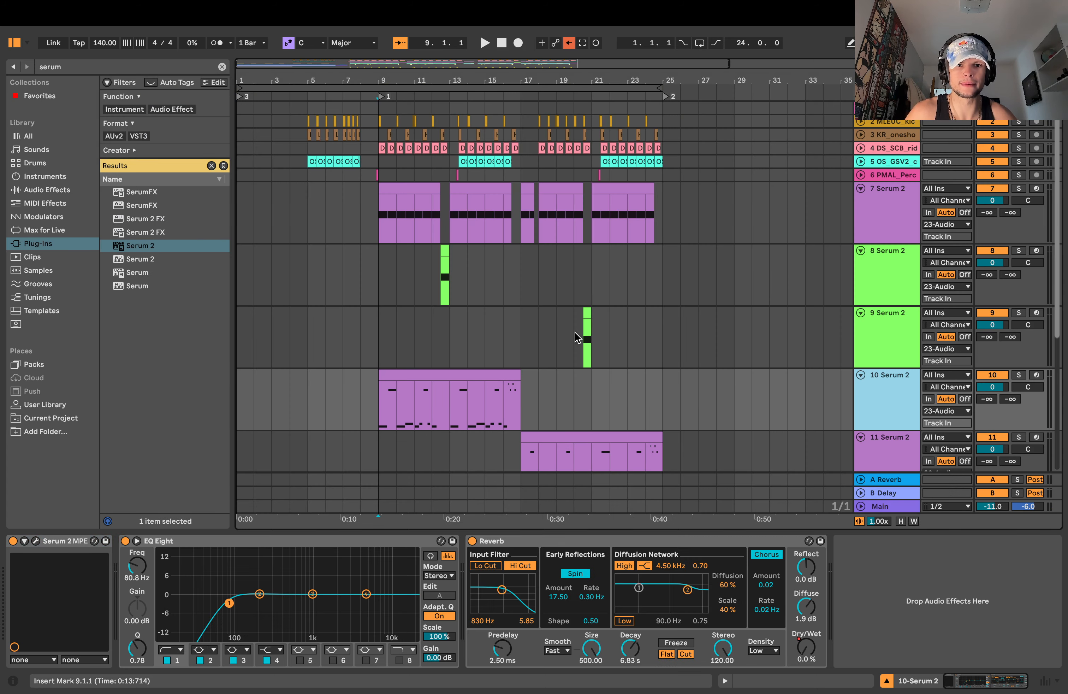
# - Solo track 9 and play its clip from 20.3.1
pyautogui.click(582, 336)
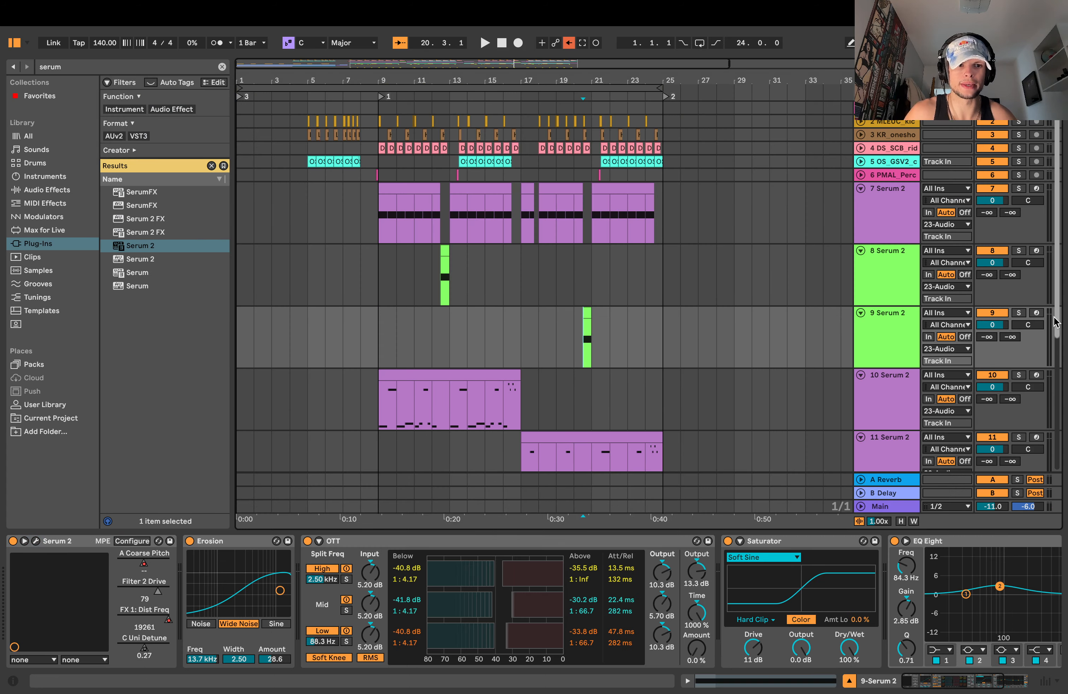
pyautogui.click(1019, 314)
pyautogui.press('space')
pyautogui.click(901, 337)
pyautogui.press('space')
pyautogui.press('space')
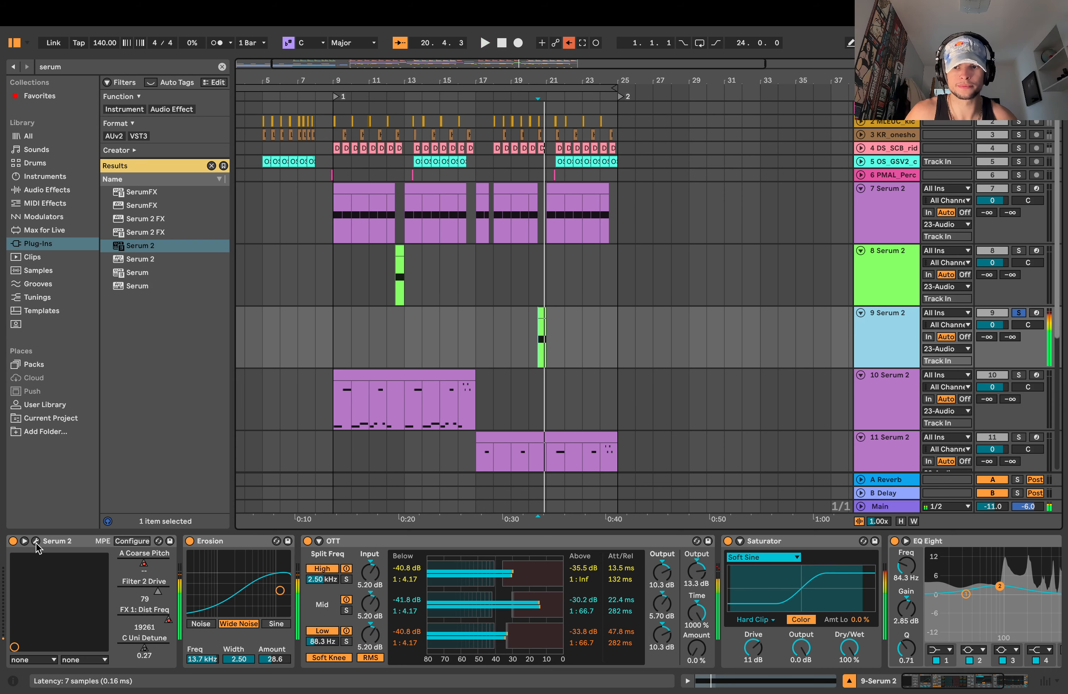
# - Open track 9's Serum 2 and examine the settings of Filter 1 and Filter 2
pyautogui.click(36, 541)
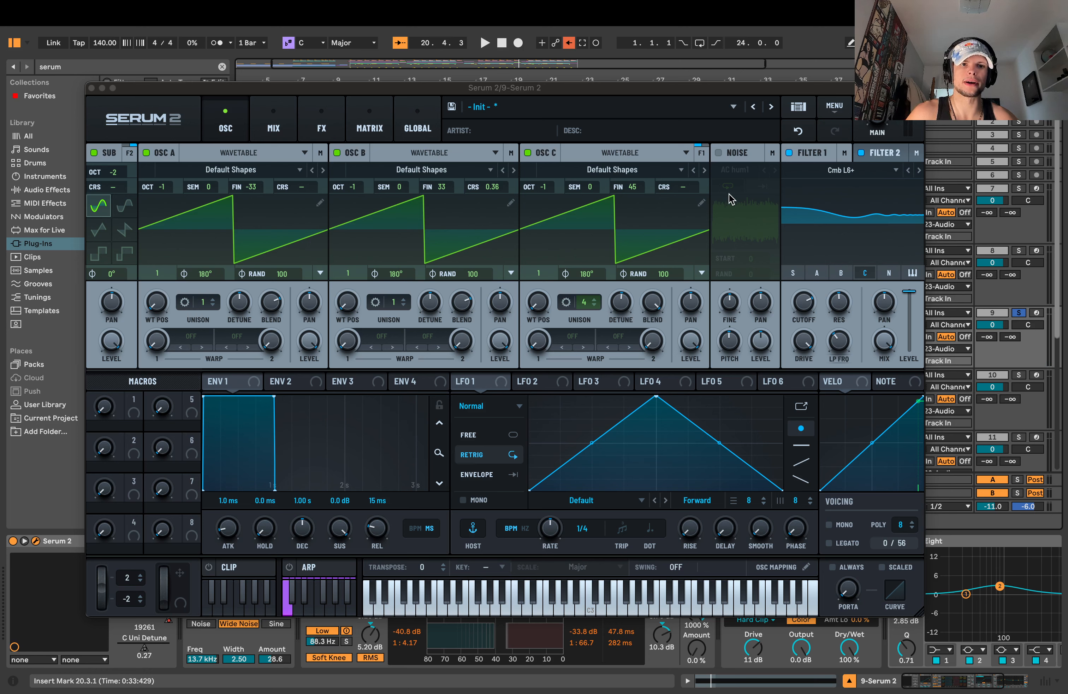
pyautogui.click(876, 154)
pyautogui.click(820, 152)
pyautogui.click(877, 153)
pyautogui.click(814, 158)
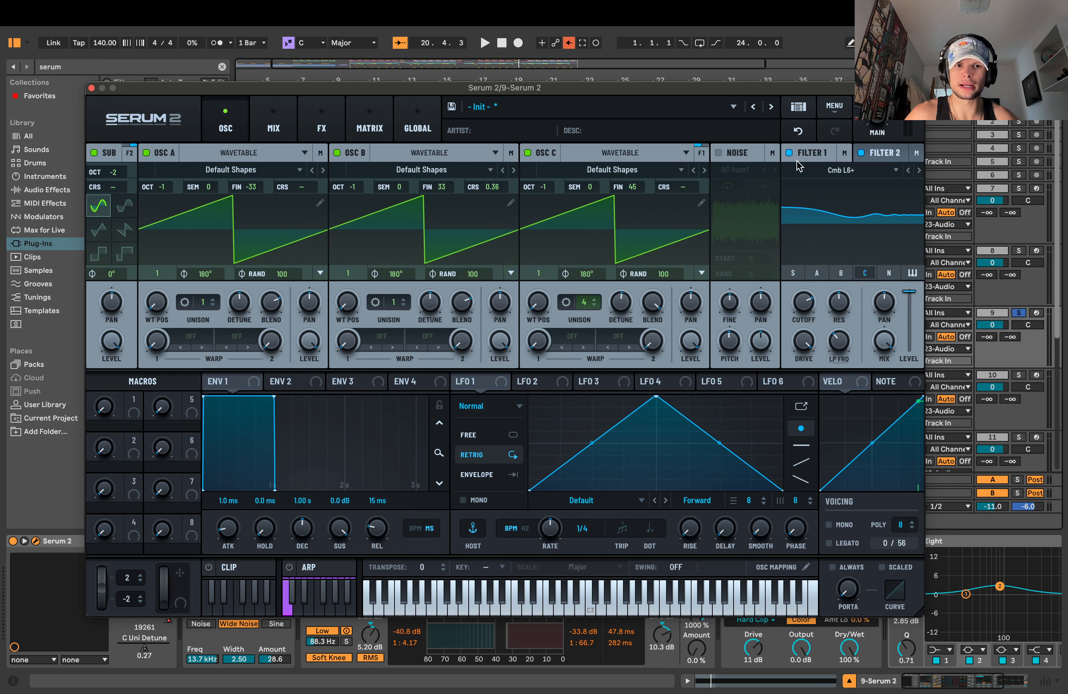
# - Play track 9's clip with Filter 1 bypassed, and switch the filter back on to compare
pyautogui.click(789, 153)
pyautogui.press('space')
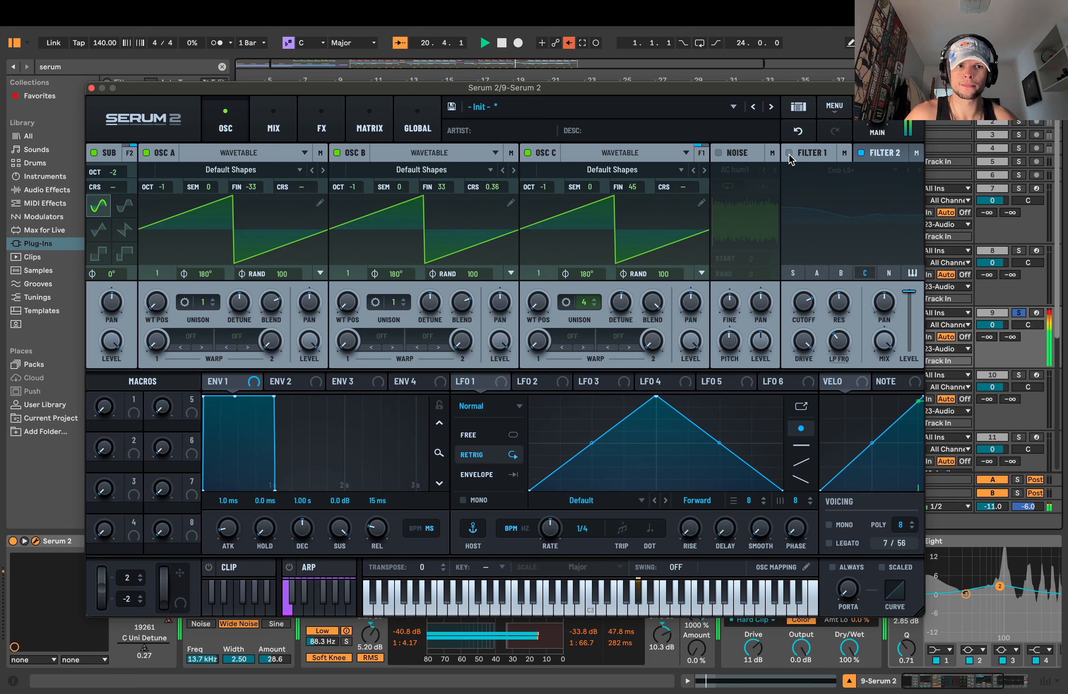
pyautogui.click(790, 154)
pyautogui.press('space')
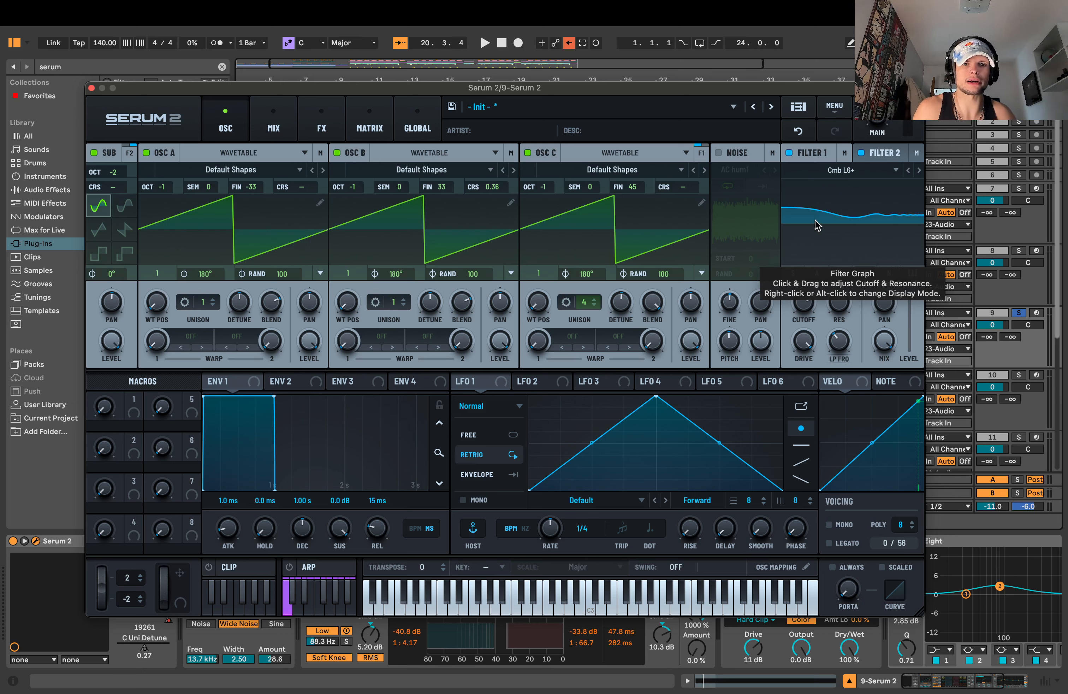
# - Review the MG Low 18 filter, mixer and FX views of track 9's patch and close the plug-in window
pyautogui.click(816, 153)
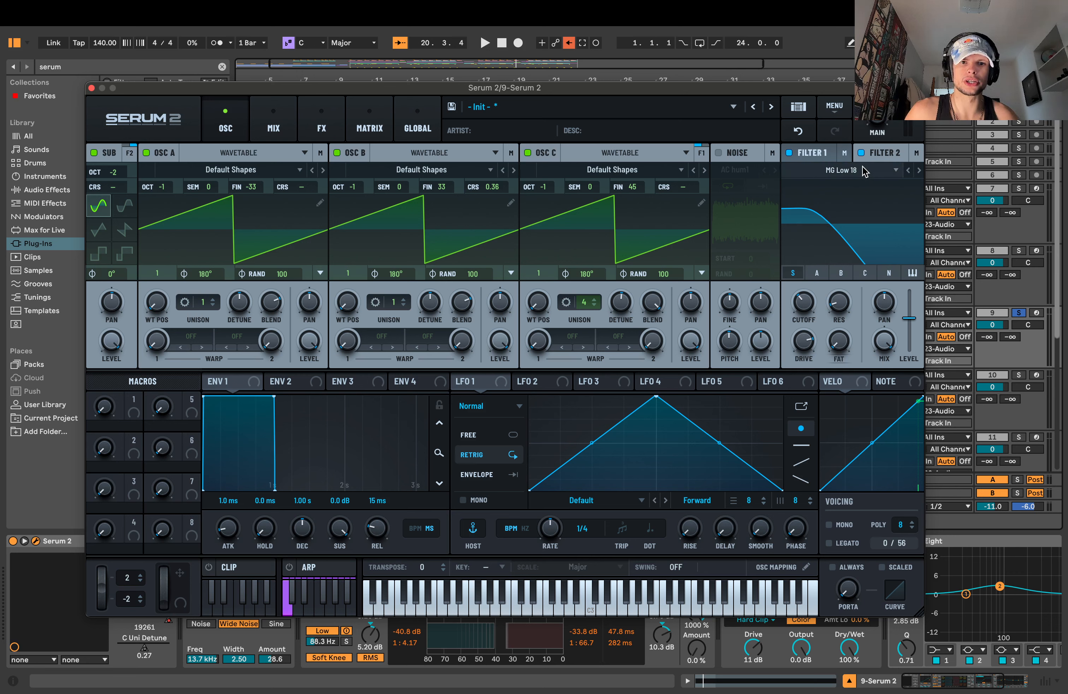
pyautogui.click(270, 137)
pyautogui.click(304, 135)
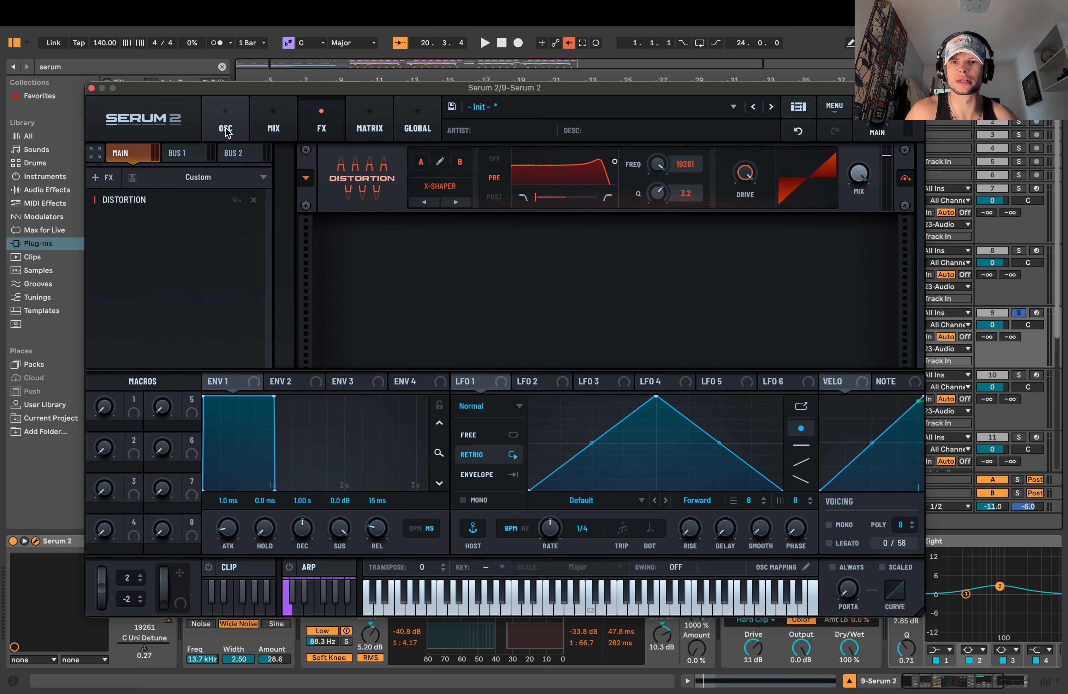
pyautogui.click(254, 126)
pyautogui.click(235, 122)
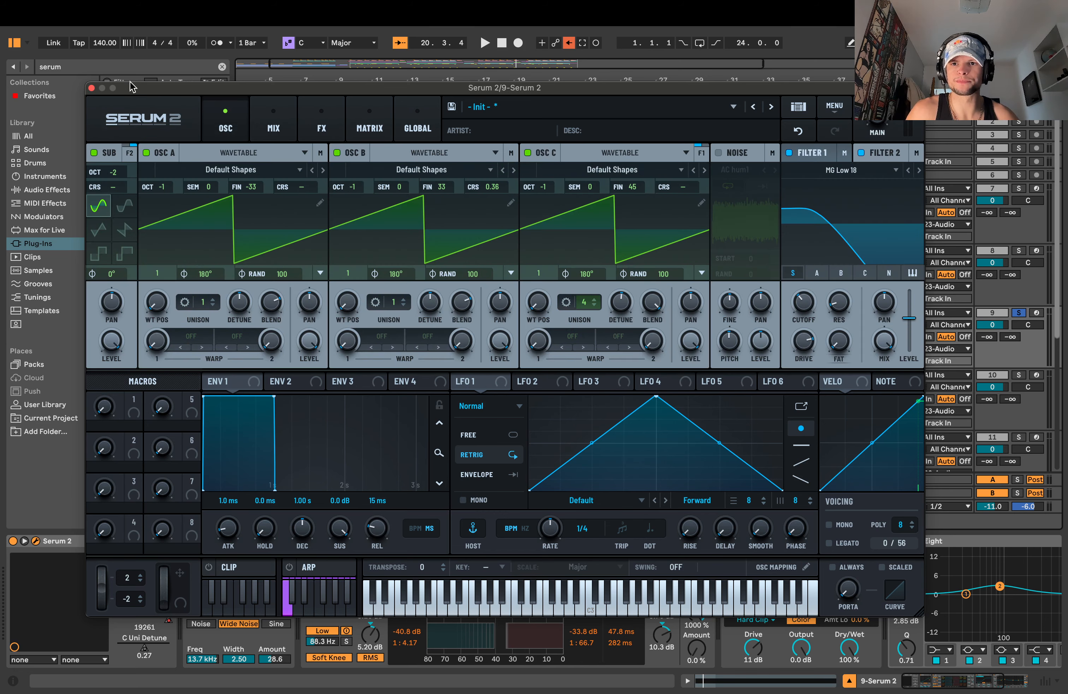
pyautogui.click(92, 88)
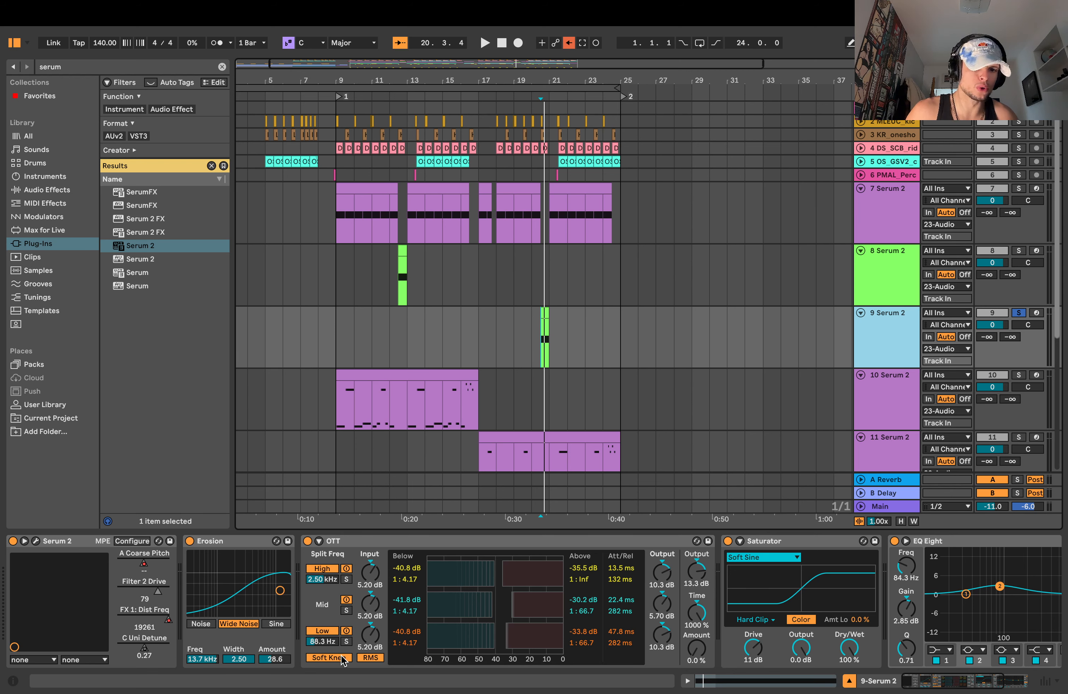
# - Compare track 9's sound with OTT bypassed and re-enabled, and look over the remaining devices in its chain
pyautogui.click(308, 541)
pyautogui.press('space')
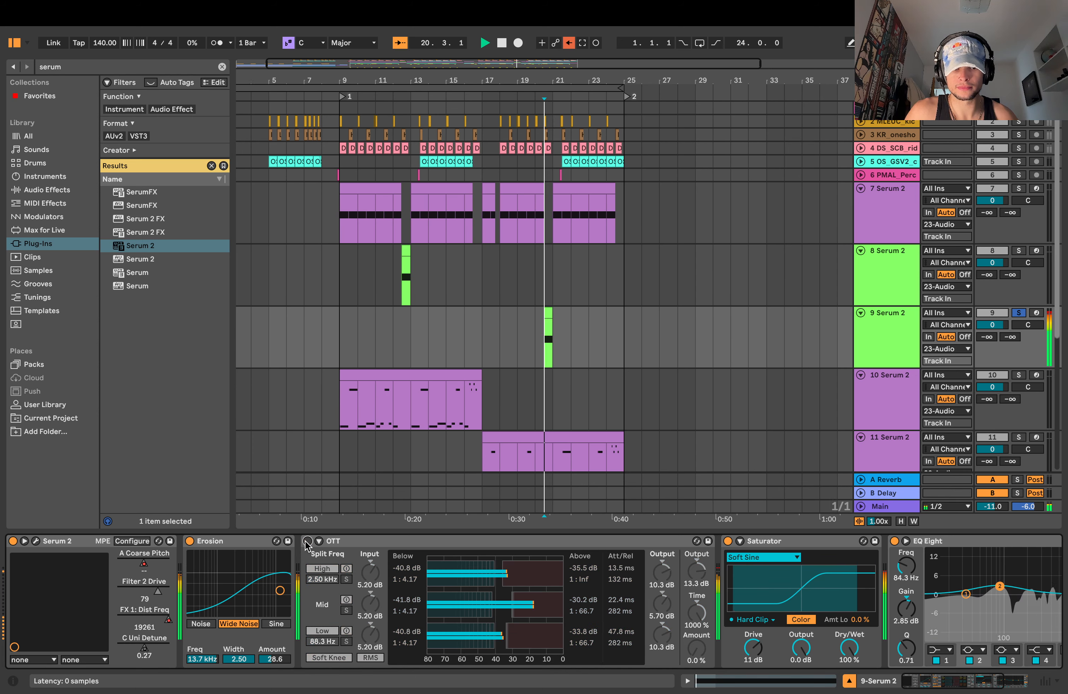
pyautogui.click(308, 541)
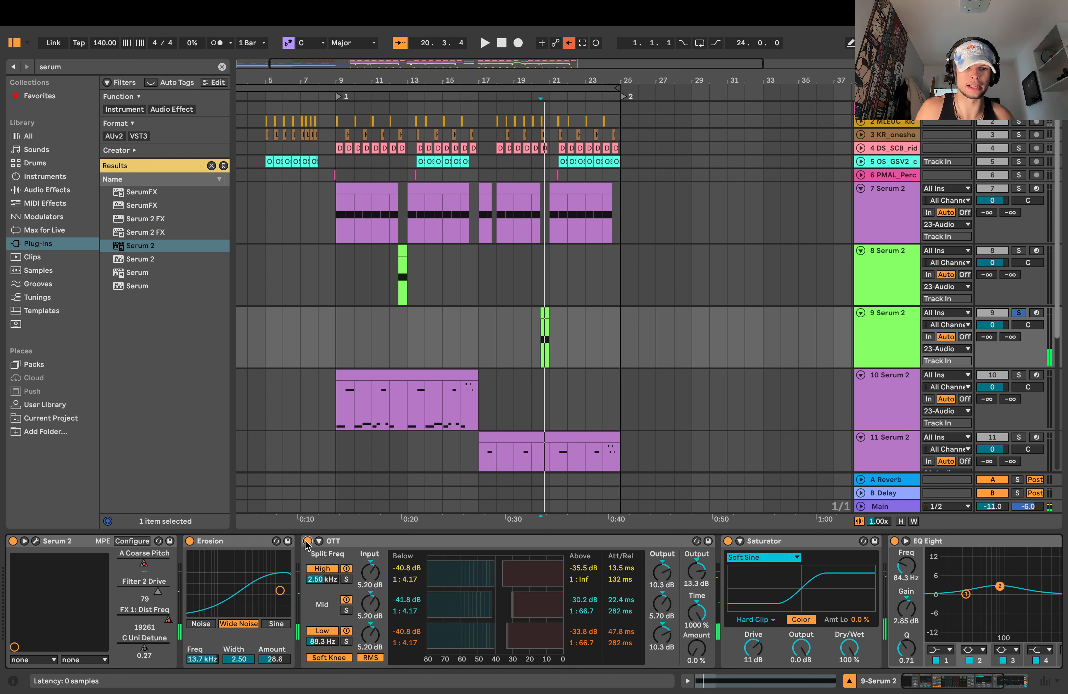
pyautogui.hscroll(5, 648, 608)
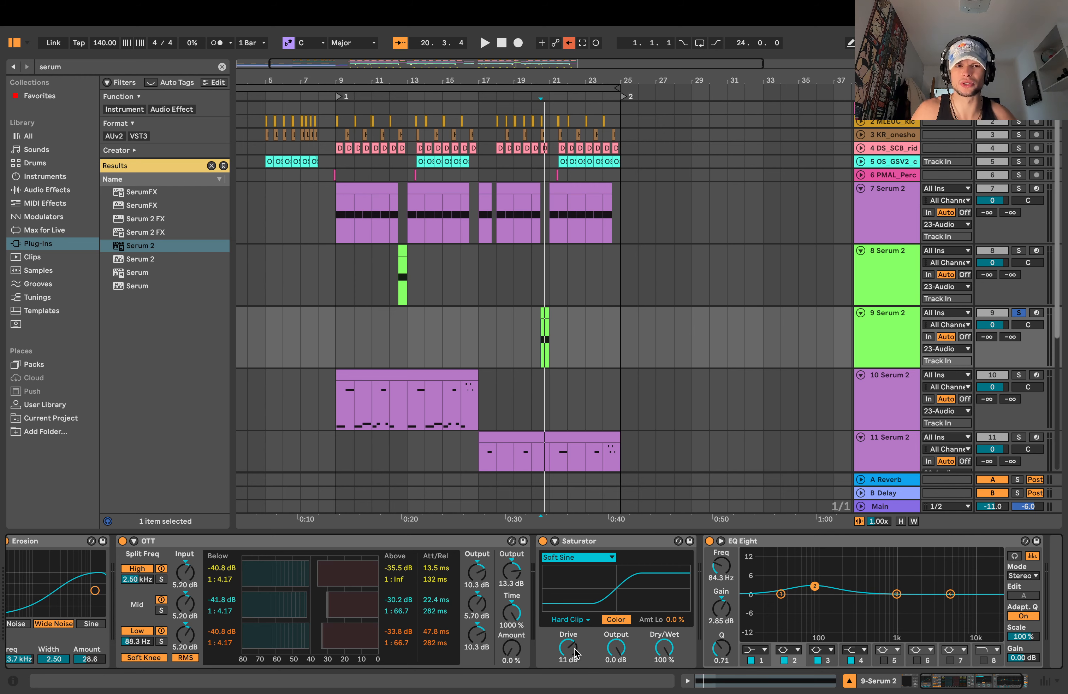
pyautogui.moveTo(965, 687); pyautogui.dragTo(933, 681)
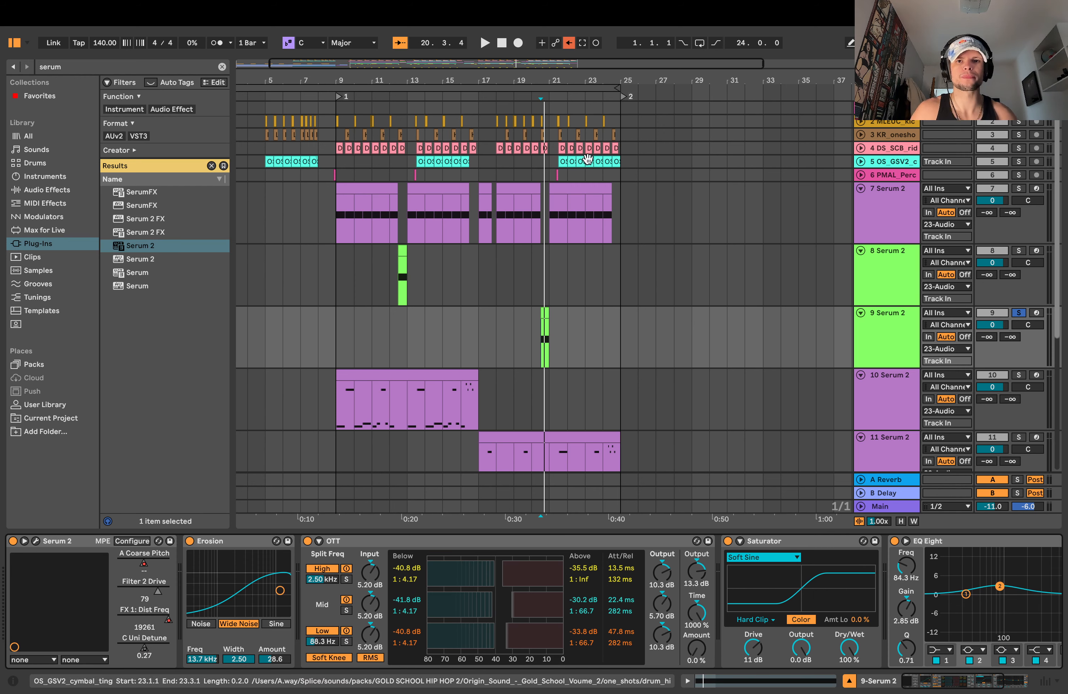
# - Select the Main track and open its Ozone 10 plug-in
pyautogui.moveTo(558, 77); pyautogui.dragTo(640, 77)
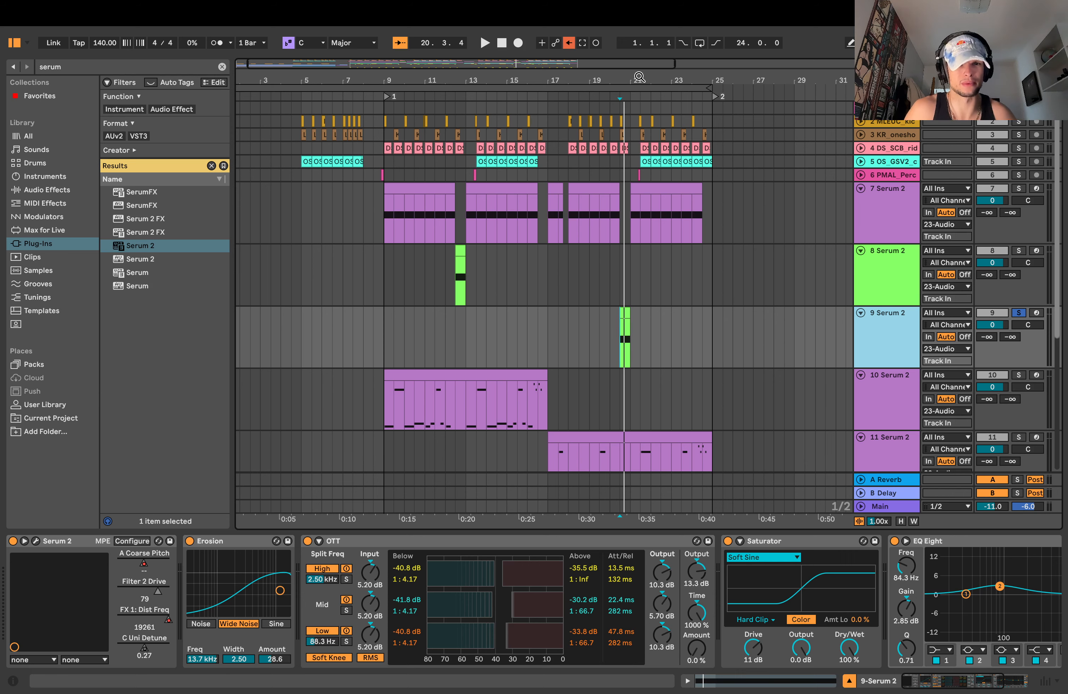
pyautogui.moveTo(639, 76); pyautogui.dragTo(707, 79)
pyautogui.click(893, 505)
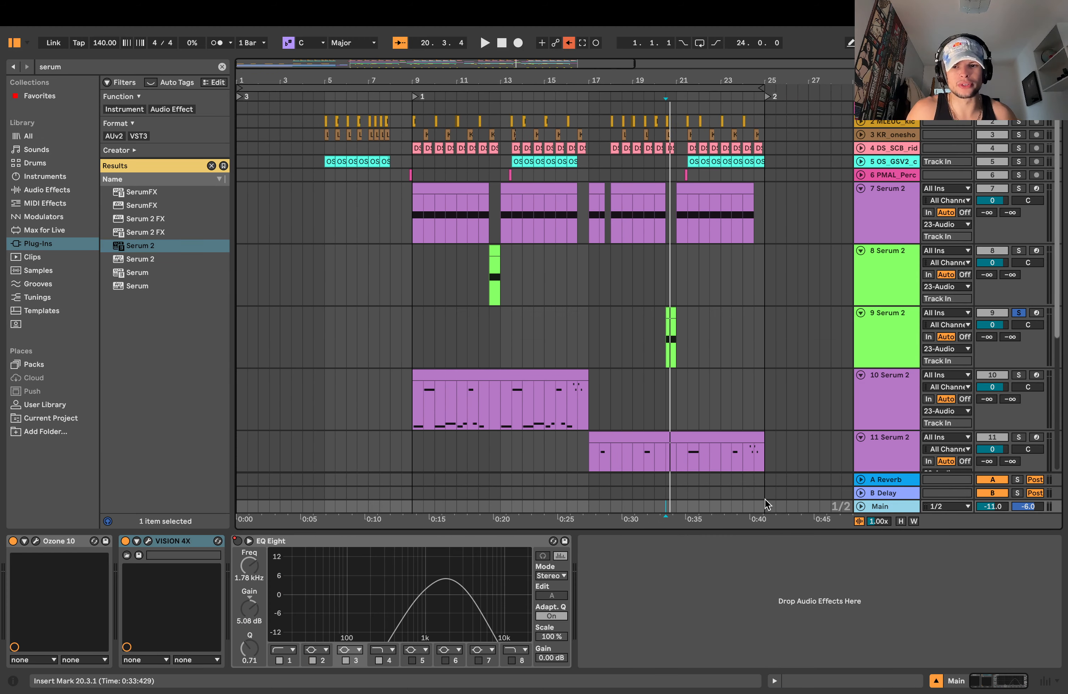
pyautogui.click(36, 541)
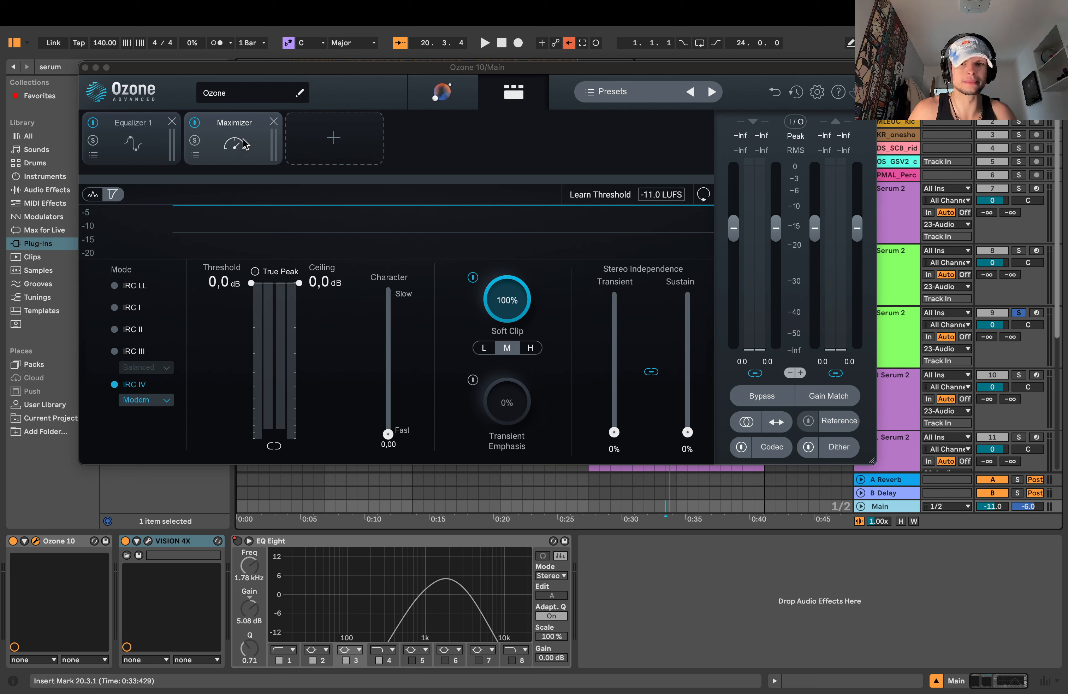
# - Close the Ozone 10 window and hide the device chain below the arrangement
pyautogui.click(87, 69)
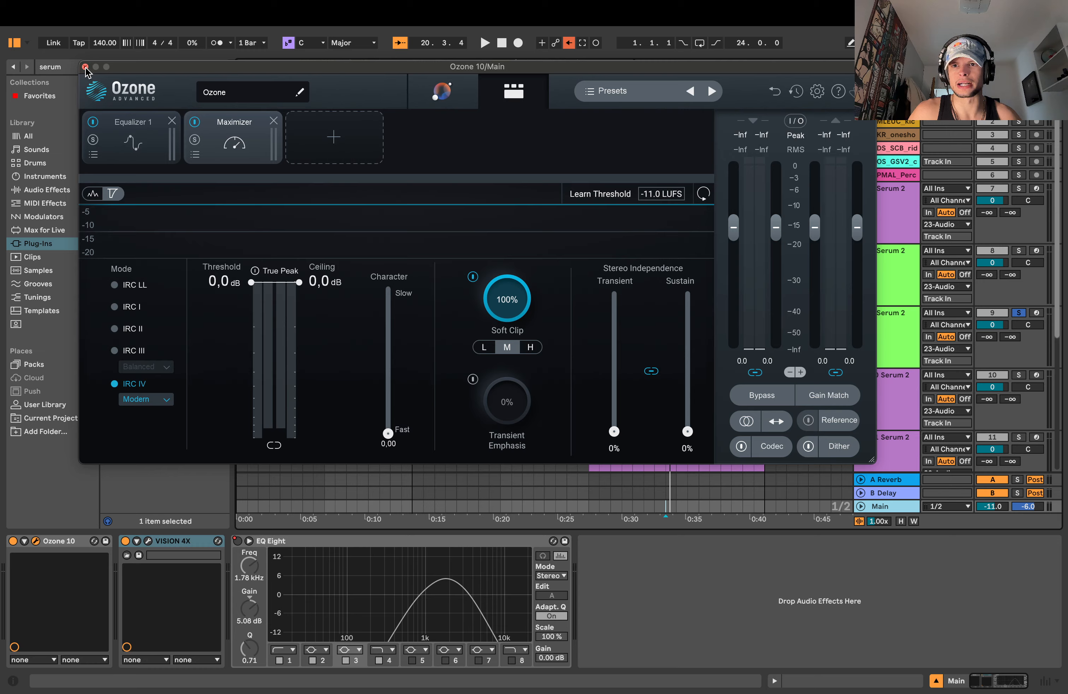
pyautogui.click(85, 67)
pyautogui.hscroll(3, 541, 293)
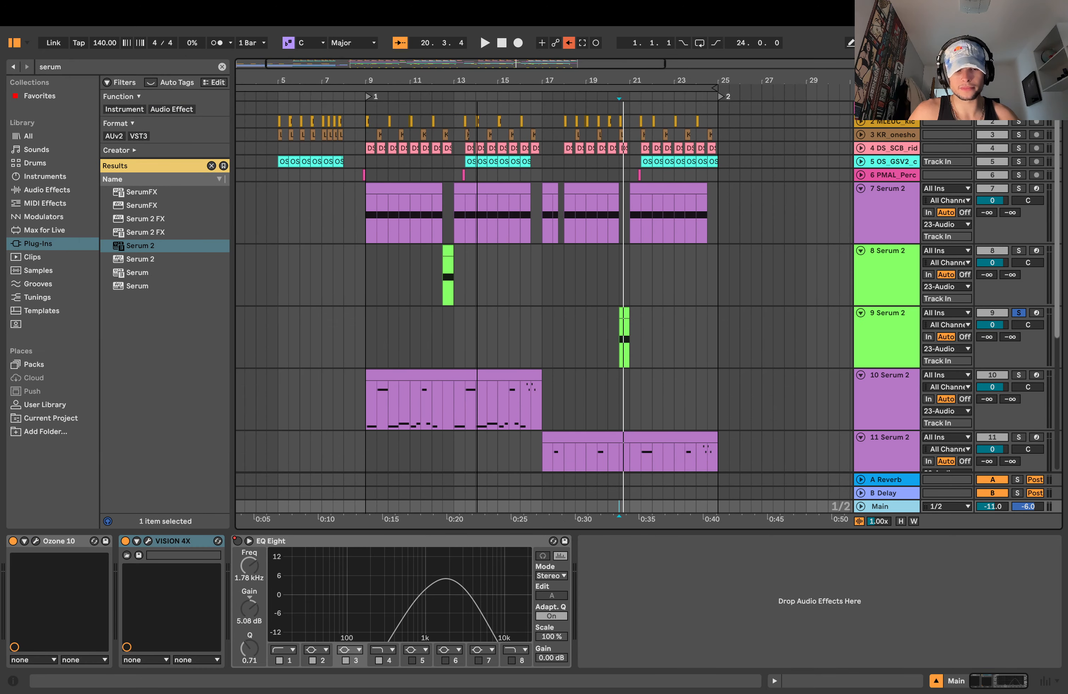
pyautogui.click(676, 533)
# - Turn off solo on track 9 and leave its monitoring on Auto
pyautogui.click(430, 273)
pyautogui.click(929, 337)
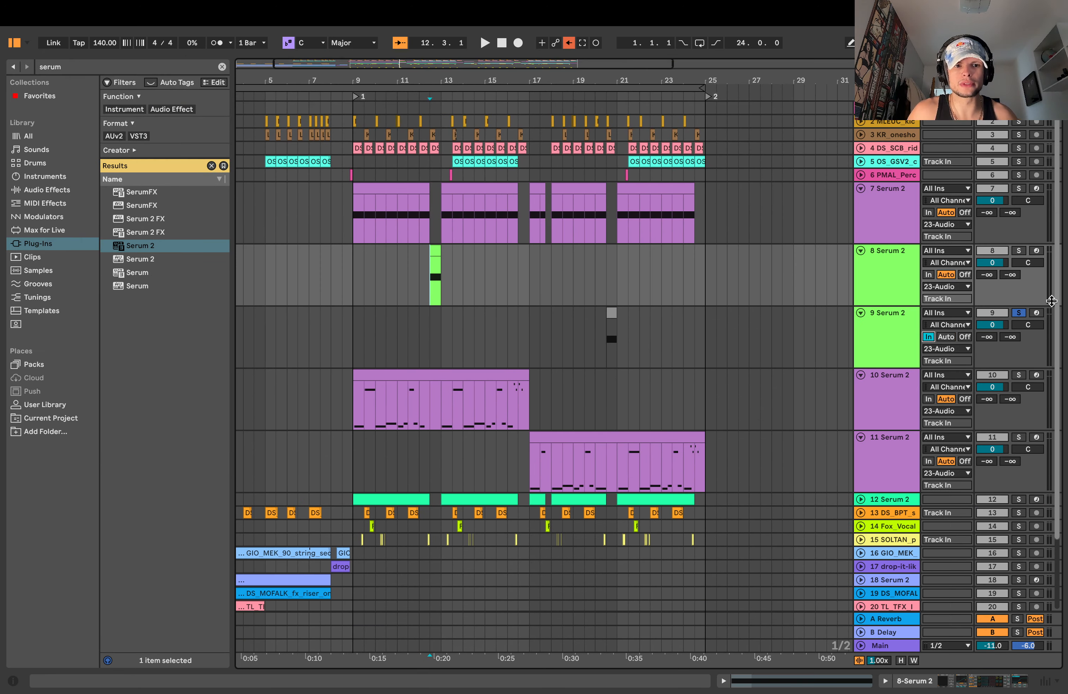
pyautogui.click(1019, 312)
pyautogui.click(929, 337)
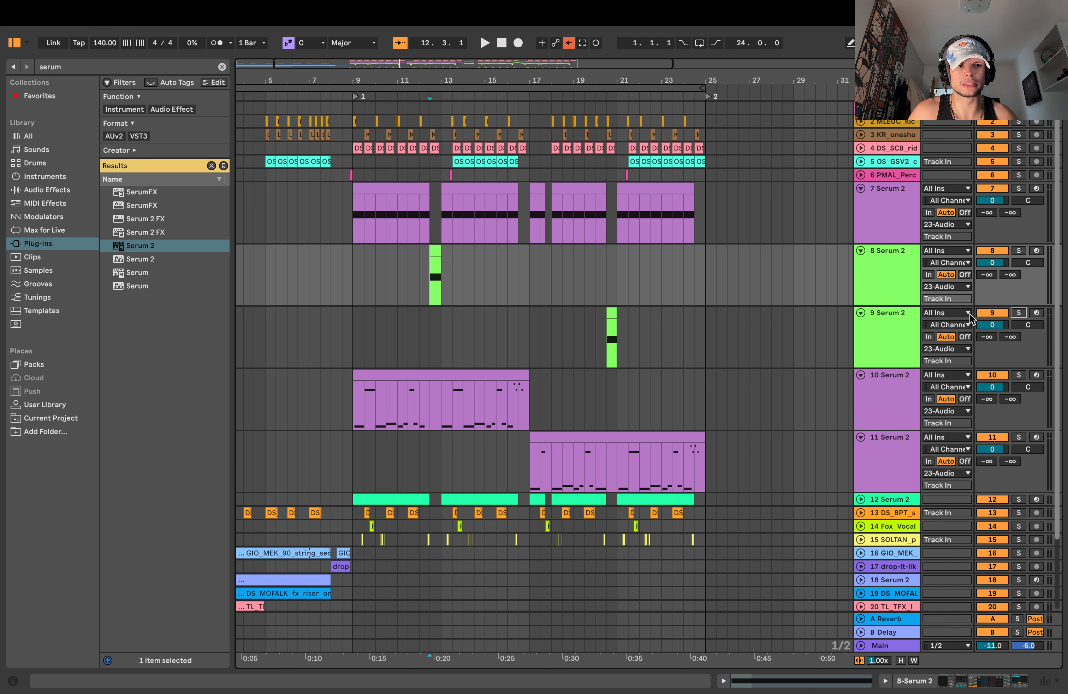
# - Collapse Serum 2 tracks 7 to 11 in the arrangement
pyautogui.click(861, 250)
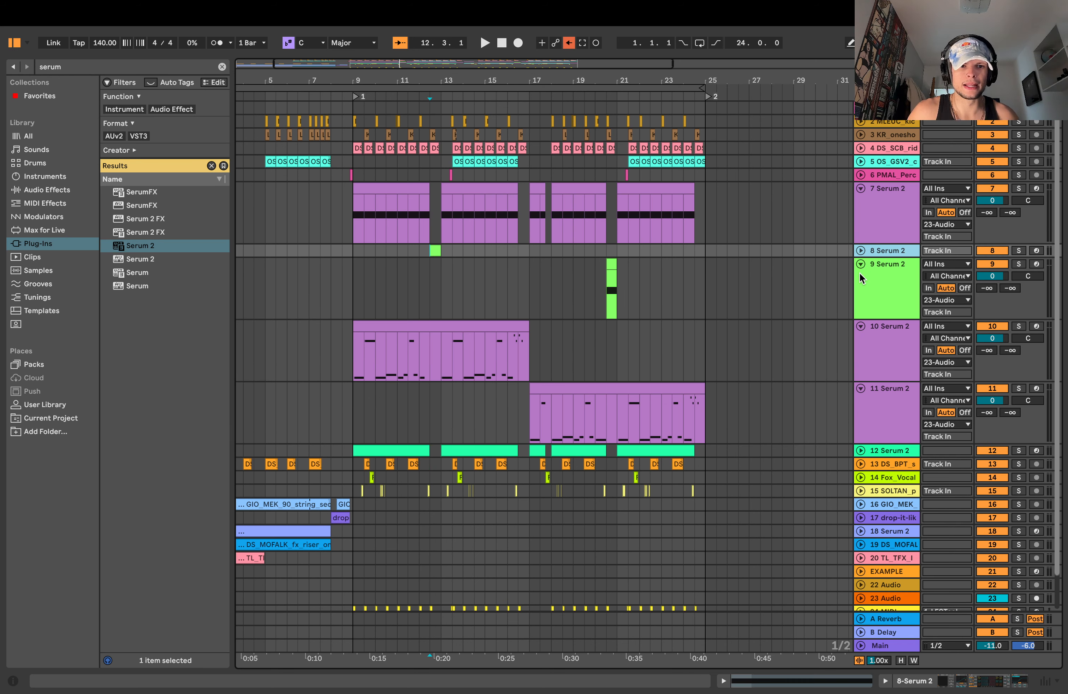
pyautogui.click(861, 263)
pyautogui.click(861, 277)
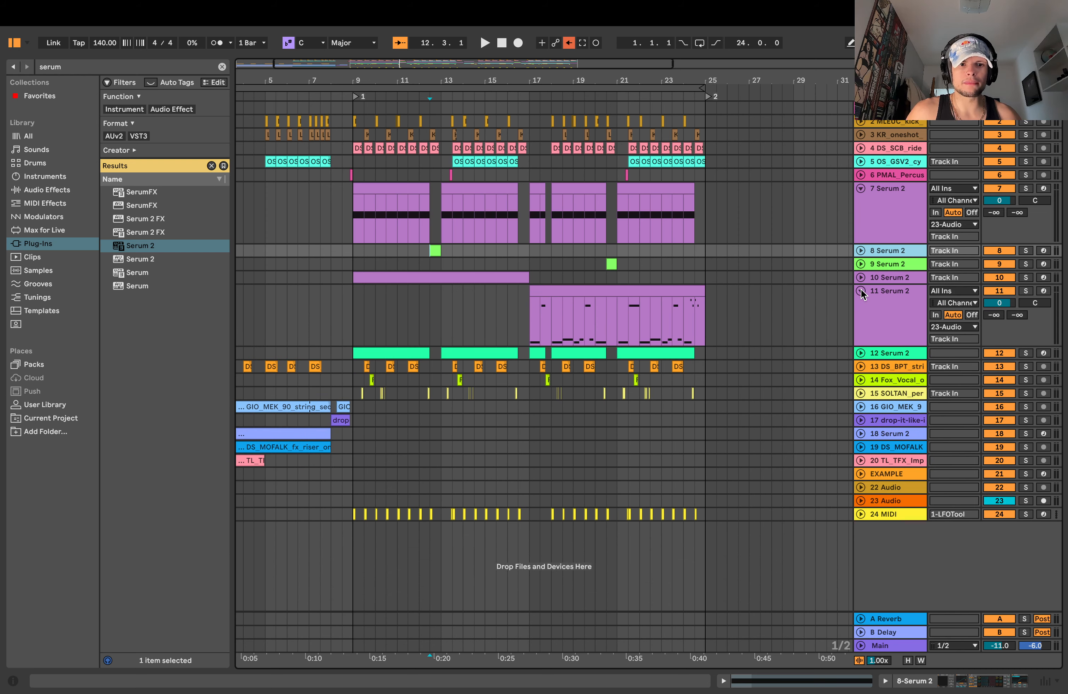
pyautogui.click(861, 291)
pyautogui.click(860, 188)
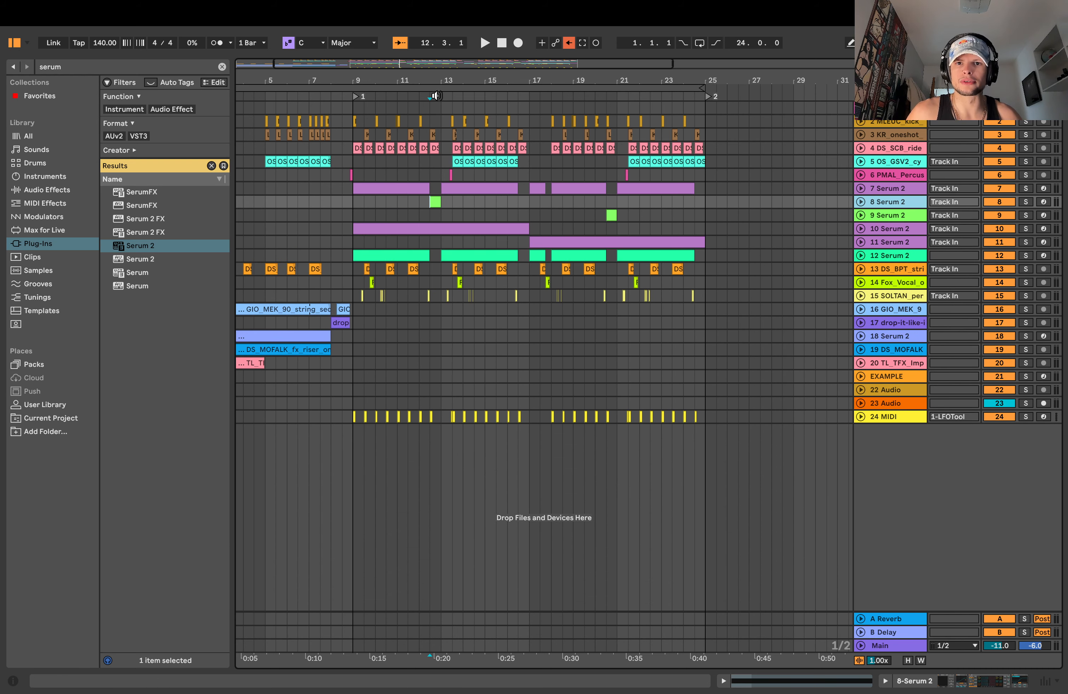
# - Look over the drop between bars 9 and 25 and the intro clips before it by highlighting their time ranges
pyautogui.moveTo(428, 81); pyautogui.dragTo(428, 104)
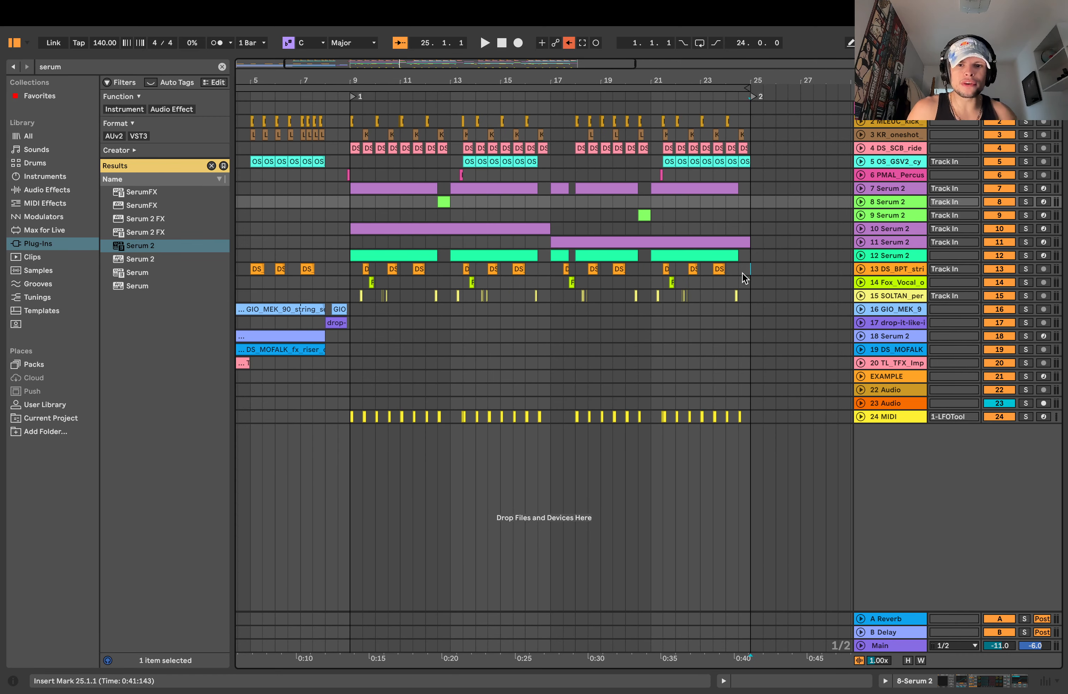
pyautogui.moveTo(742, 272); pyautogui.dragTo(346, 451)
pyautogui.moveTo(349, 120); pyautogui.dragTo(758, 172)
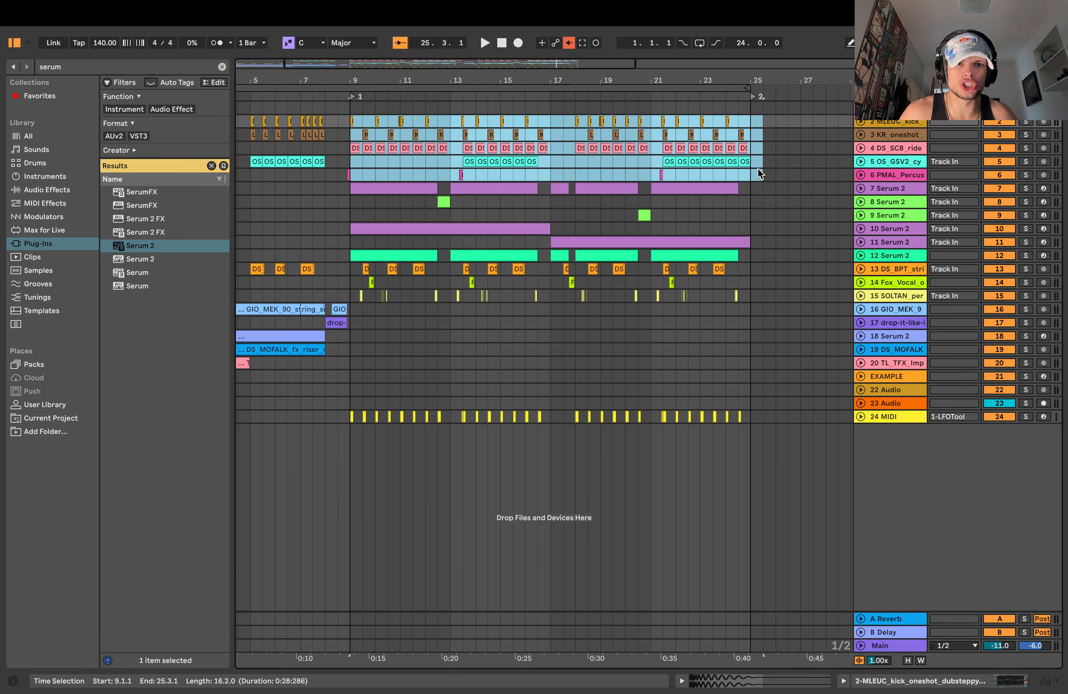
pyautogui.hscroll(-3, 545, 316)
pyautogui.moveTo(651, 81); pyautogui.dragTo(644, 73)
pyautogui.moveTo(420, 121); pyautogui.dragTo(171, 269)
pyautogui.moveTo(428, 309); pyautogui.dragTo(237, 363)
pyautogui.click(530, 385)
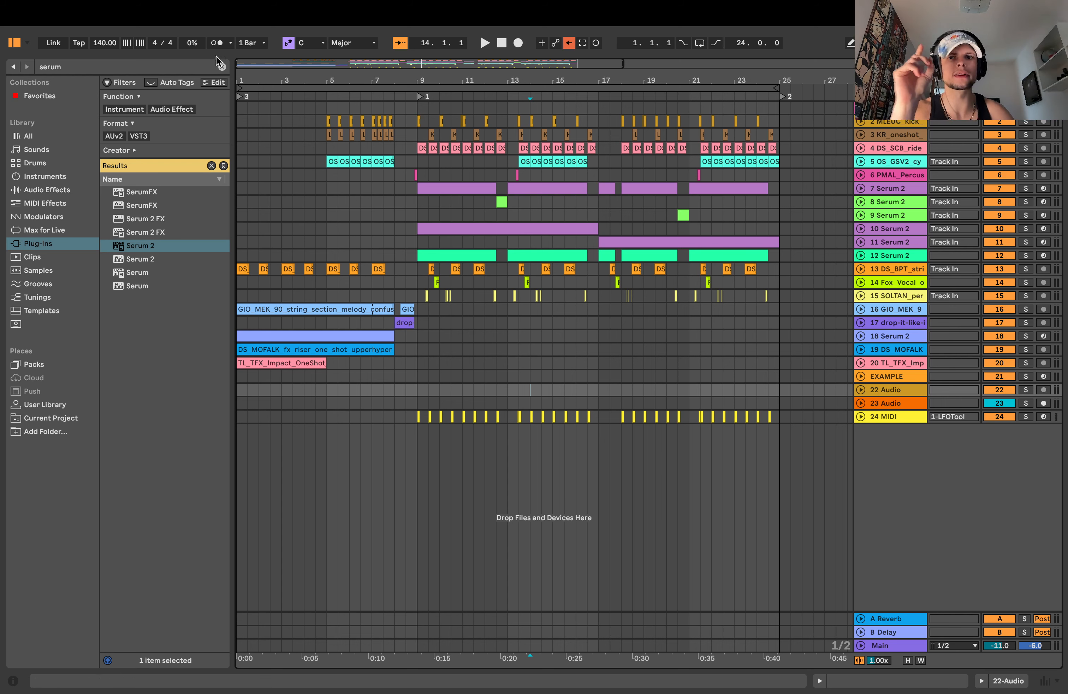
# - Clear the search in the plug-in browser
pyautogui.click(222, 67)
pyautogui.moveTo(389, 81)
pyautogui.mouseDown()
pyautogui.moveTo(373, 74)
pyautogui.moveTo(399, 80)
pyautogui.mouseUp()
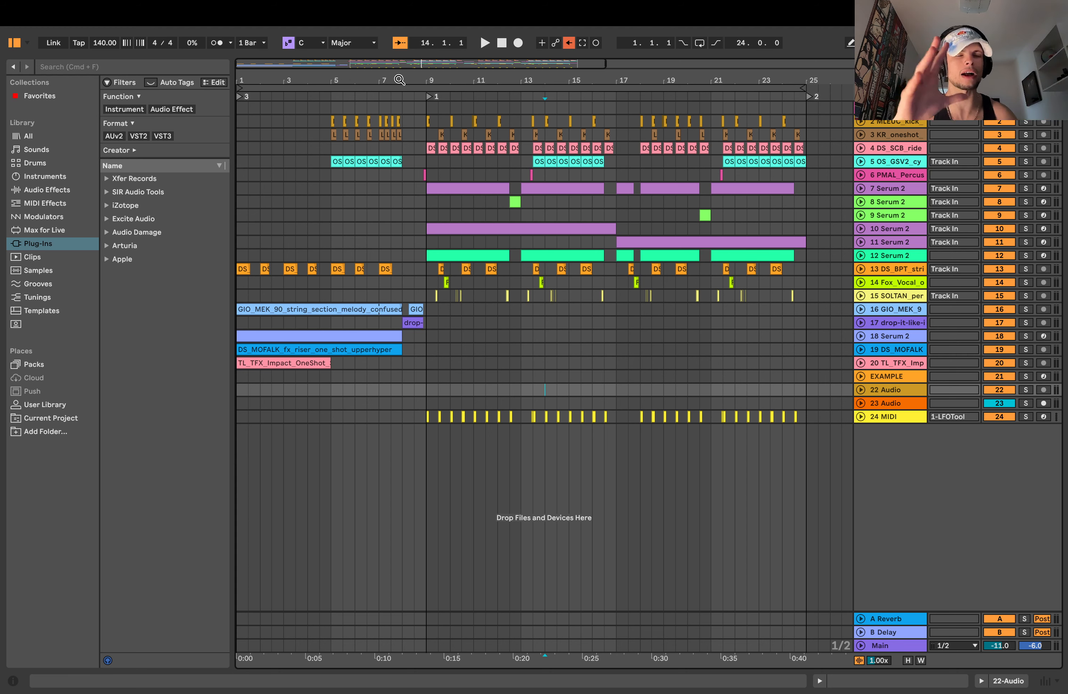
pyautogui.moveTo(554, 77); pyautogui.dragTo(480, 87)
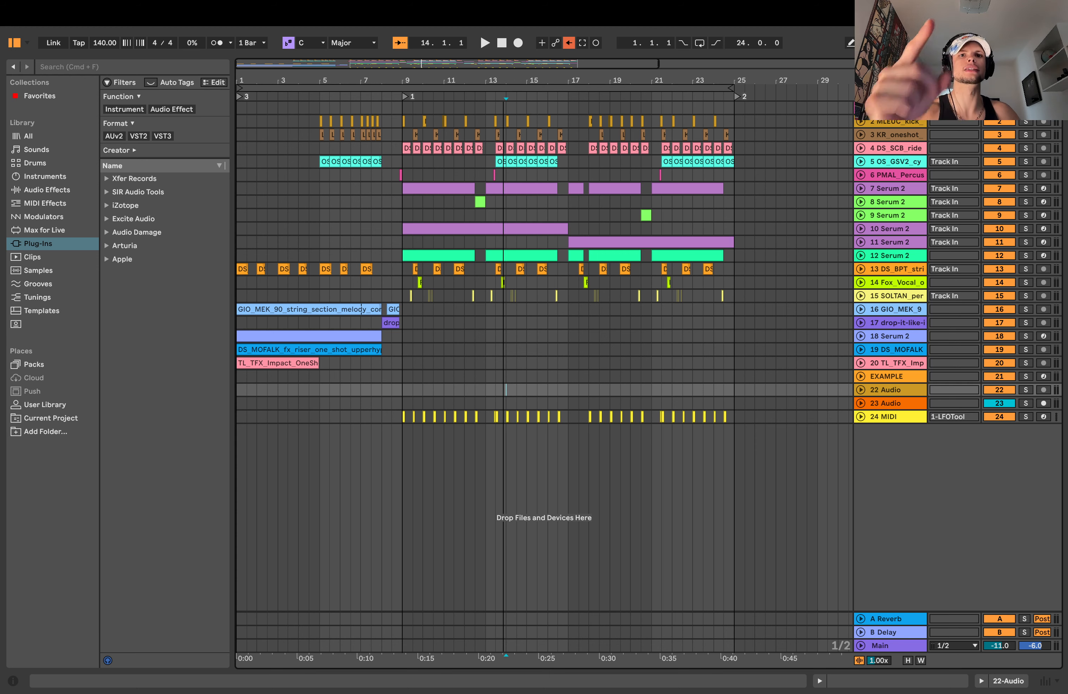
pyautogui.moveTo(503, 76)
pyautogui.mouseDown()
pyautogui.moveTo(505, 86)
pyautogui.moveTo(505, 67)
pyautogui.moveTo(498, 83)
pyautogui.moveTo(500, 72)
pyautogui.moveTo(523, 79)
pyautogui.moveTo(419, 78)
pyautogui.moveTo(426, 90)
pyautogui.mouseUp()
pyautogui.moveTo(533, 90); pyautogui.dragTo(533, 122)
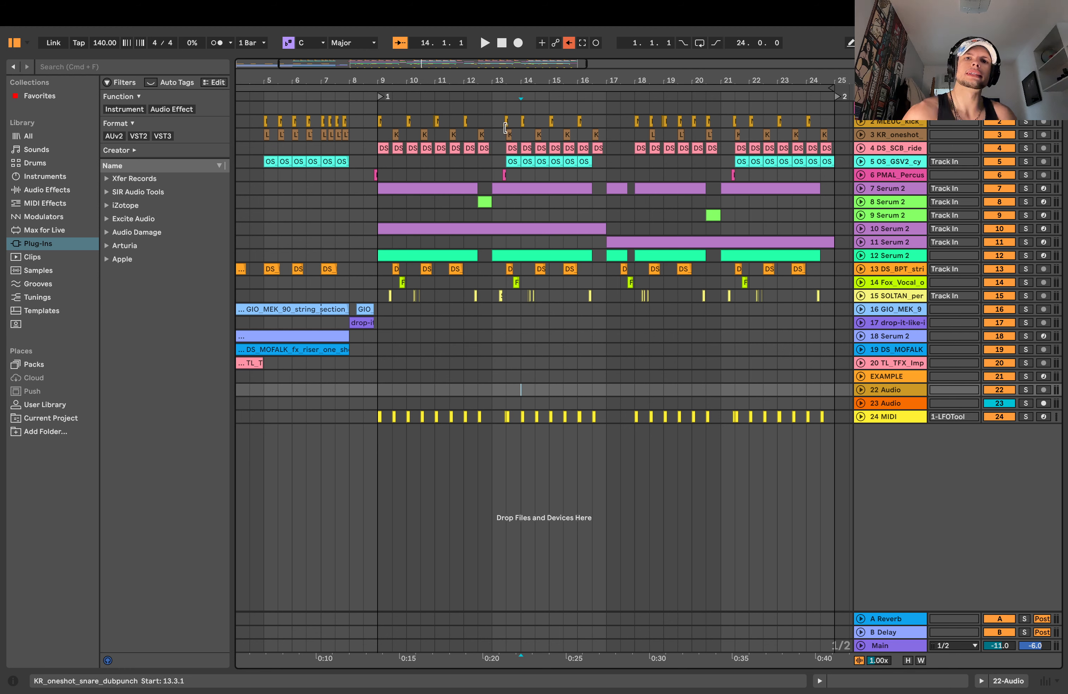
# - Place the insert marker at bar 9 and unfold drum tracks 2 to 5 to show their waveforms
pyautogui.click(376, 133)
pyautogui.moveTo(395, 82); pyautogui.dragTo(396, 108)
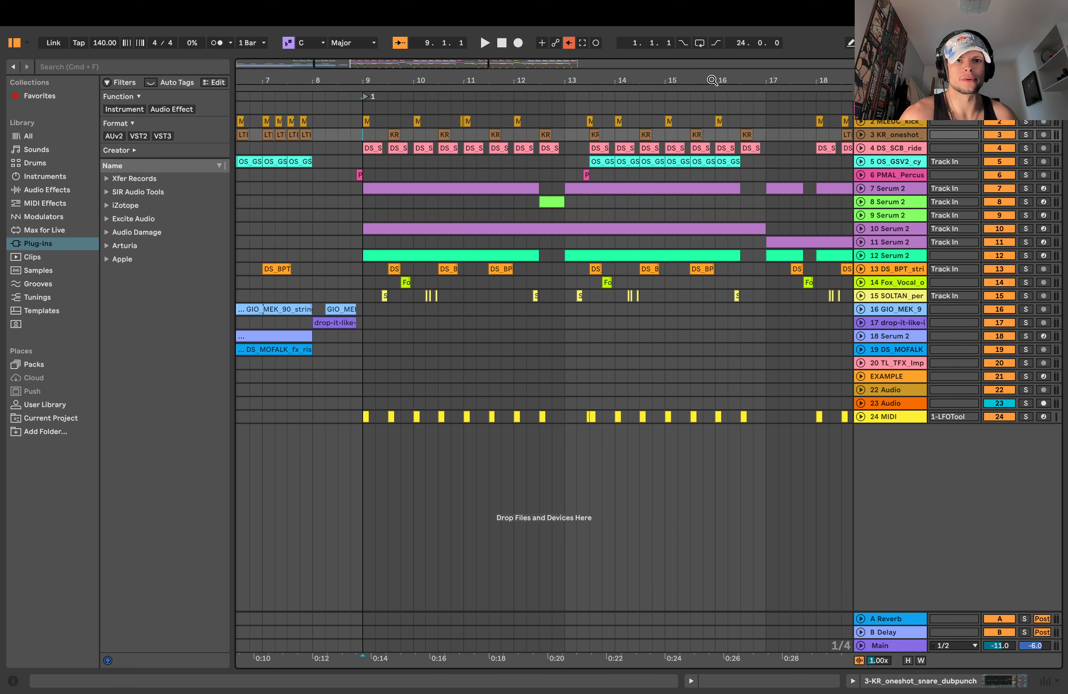
pyautogui.hscroll(2, 773, 126)
pyautogui.click(861, 161)
pyautogui.click(860, 148)
pyautogui.click(860, 134)
pyautogui.click(860, 122)
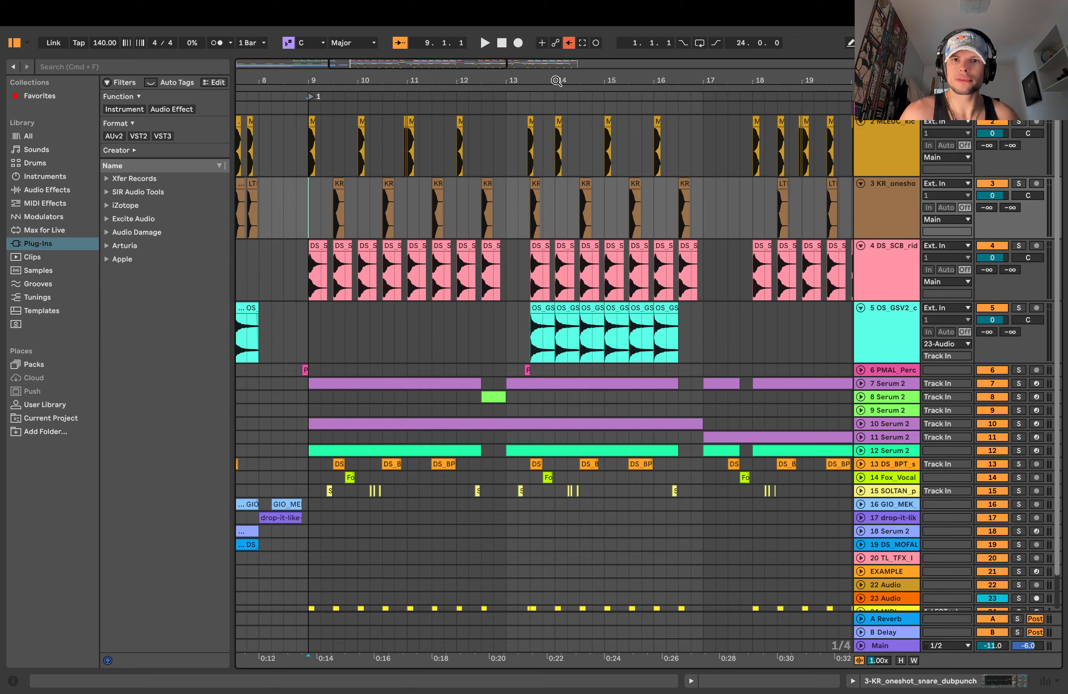
pyautogui.moveTo(557, 81); pyautogui.dragTo(490, 66)
pyautogui.scroll(-2, 525, 228)
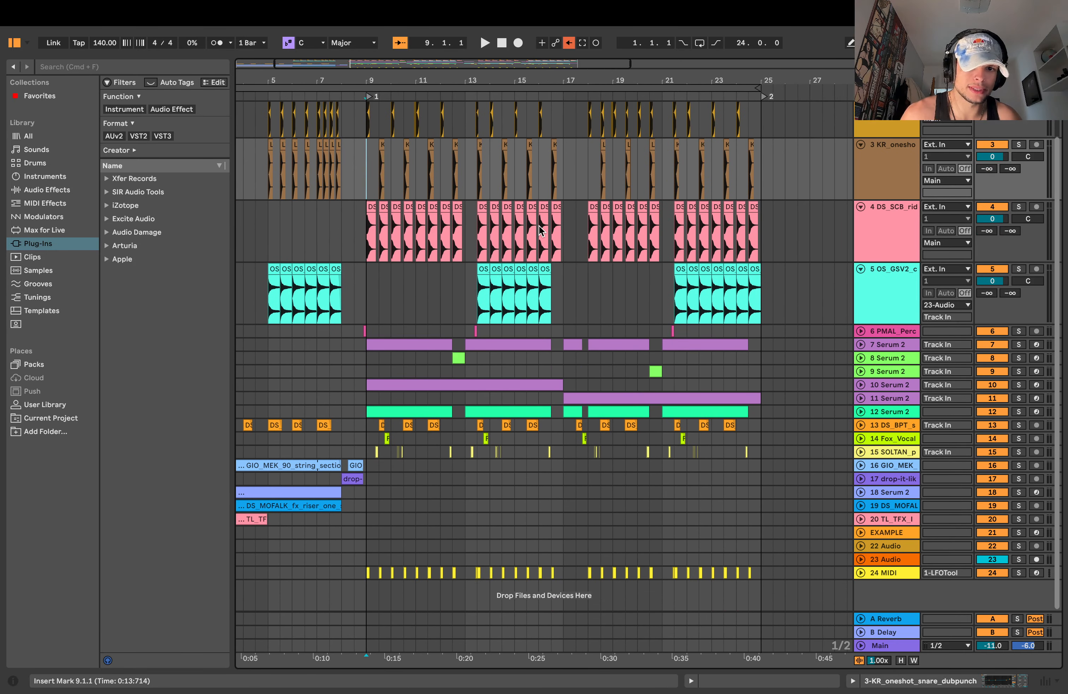
pyautogui.scroll(2, 541, 230)
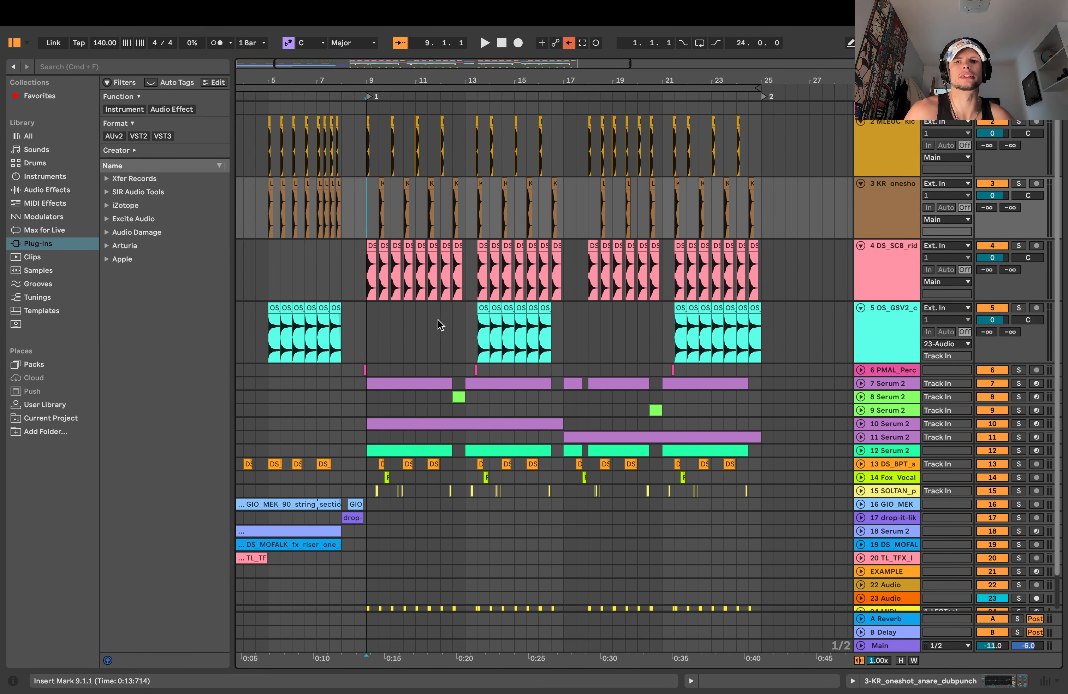
# - Highlight the clips of Serum 2 tracks 7 to 12 from bar 9 to bar 25 to point out the bass section
pyautogui.moveTo(355, 382); pyautogui.dragTo(781, 482)
pyautogui.click(781, 481)
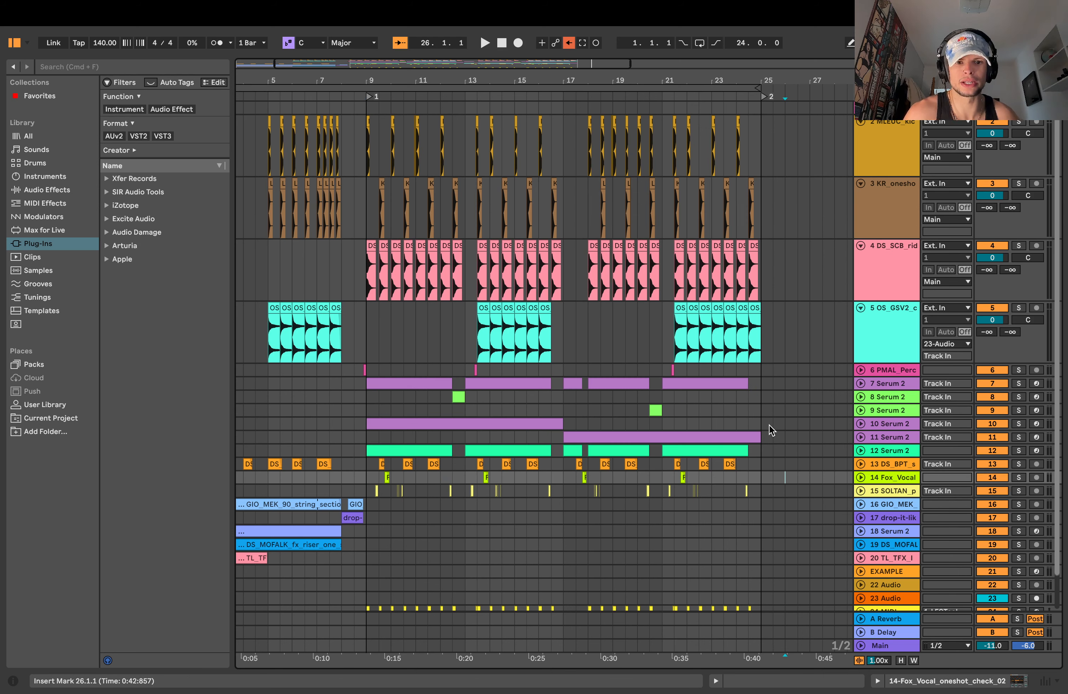
pyautogui.moveTo(762, 379); pyautogui.dragTo(362, 473)
pyautogui.click(363, 473)
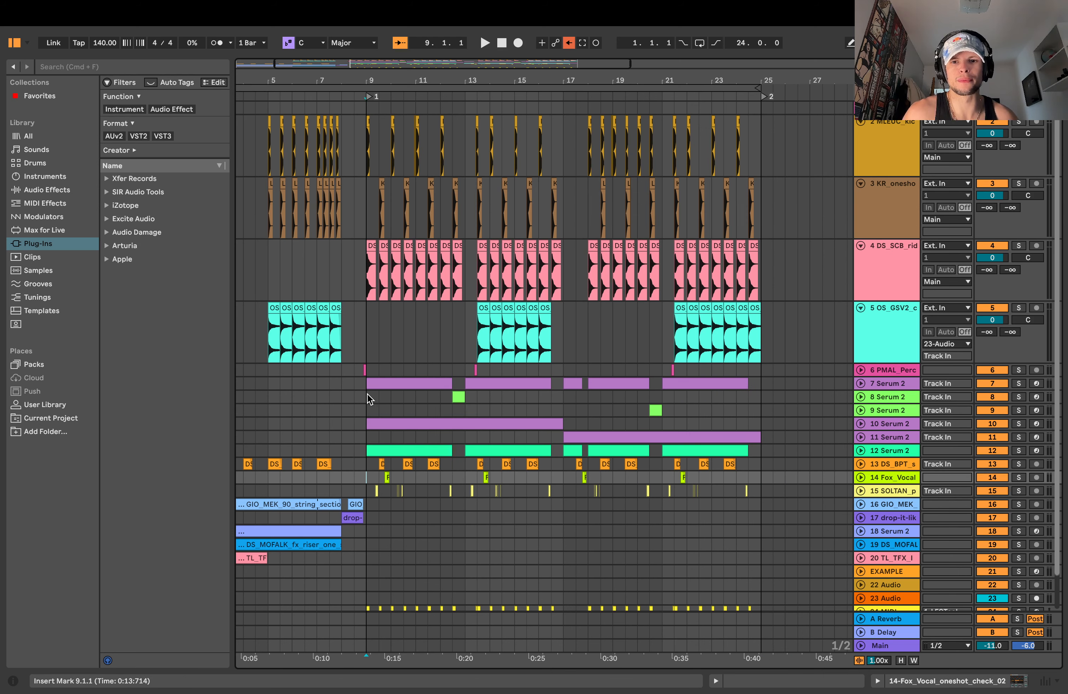
pyautogui.moveTo(366, 383); pyautogui.dragTo(788, 474)
pyautogui.click(786, 490)
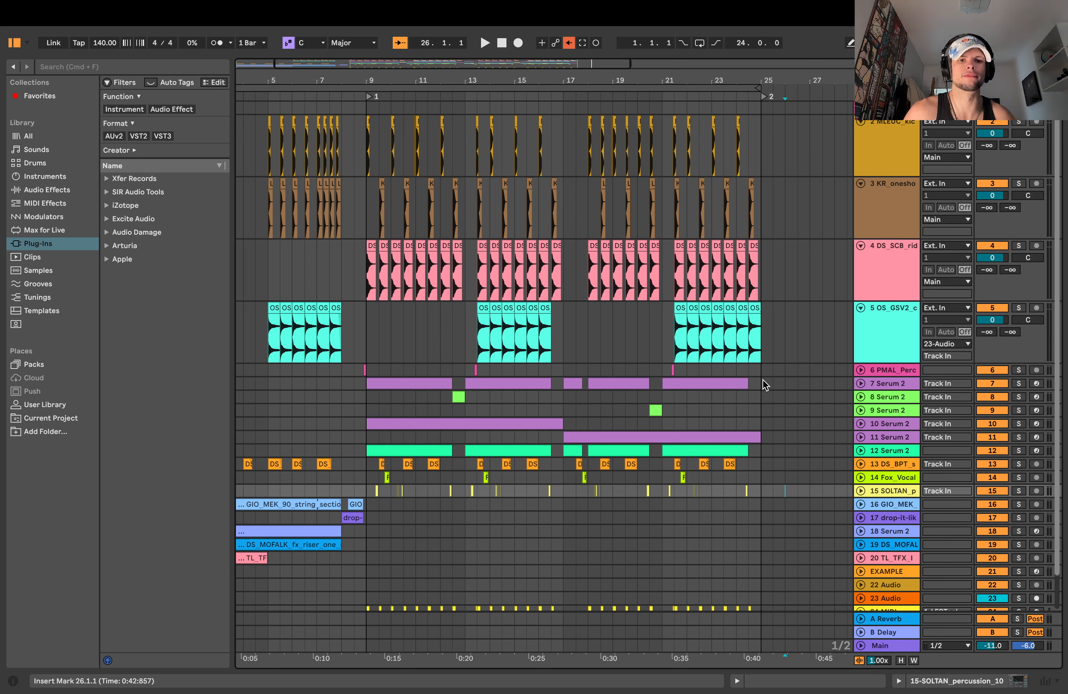
pyautogui.moveTo(763, 381); pyautogui.dragTo(364, 448)
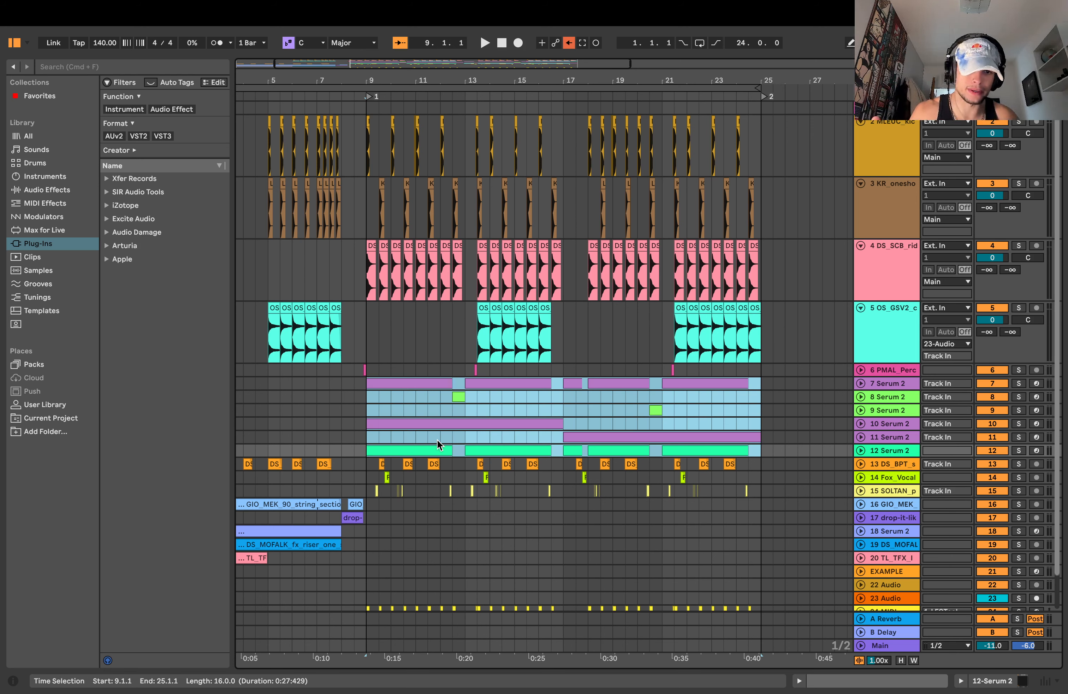
pyautogui.click(771, 464)
# - Highlight the drop's drum clips on tracks 2 to 5, and its remaining elements on tracks 13 to 24
pyautogui.moveTo(780, 163); pyautogui.dragTo(368, 308)
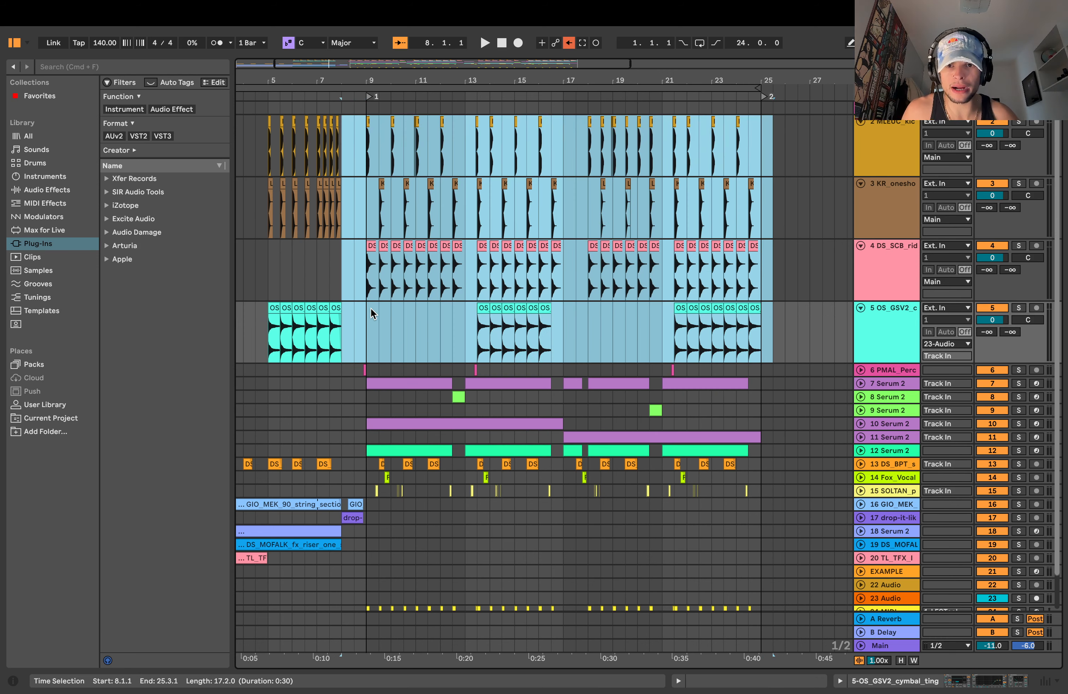
pyautogui.scroll(-1, 364, 361)
pyautogui.moveTo(359, 427); pyautogui.dragTo(365, 507)
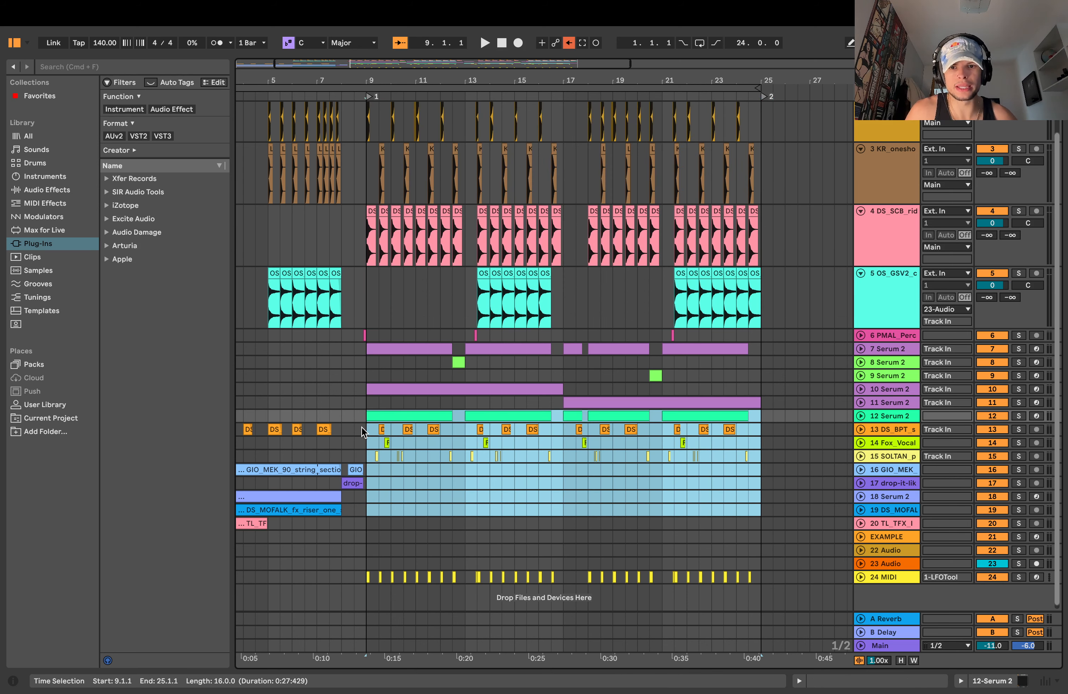
pyautogui.moveTo(361, 427); pyautogui.dragTo(758, 571)
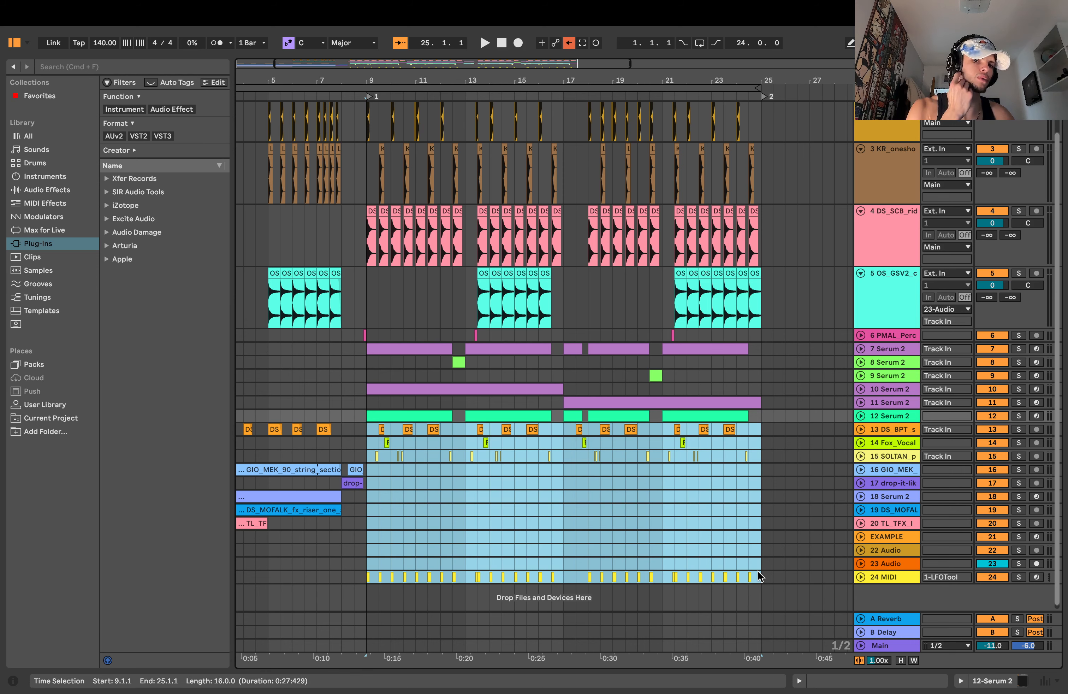
pyautogui.click(734, 482)
# - Solo drum tracks 2, 3, 4 and 5 with the insert marker placed at bar 9
pyautogui.scroll(1, 732, 480)
pyautogui.moveTo(384, 84)
pyautogui.mouseDown()
pyautogui.moveTo(362, 97)
pyautogui.moveTo(366, 82)
pyautogui.mouseUp()
pyautogui.click(346, 148)
pyautogui.click(1019, 122)
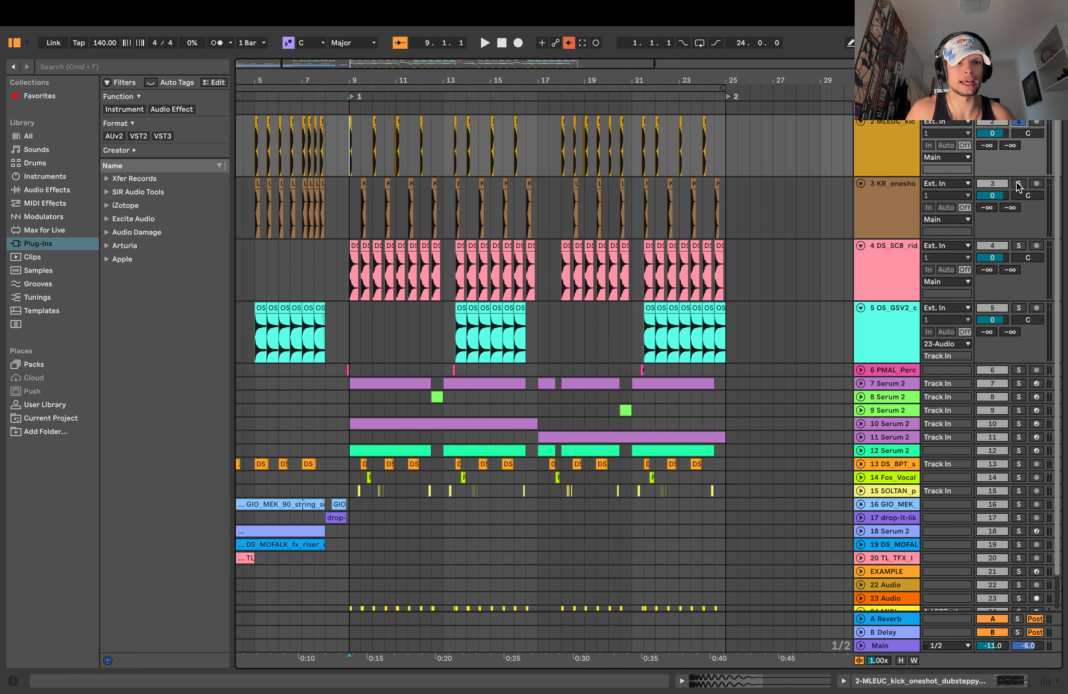
pyautogui.click(1019, 183)
pyautogui.click(1019, 246)
pyautogui.click(1019, 308)
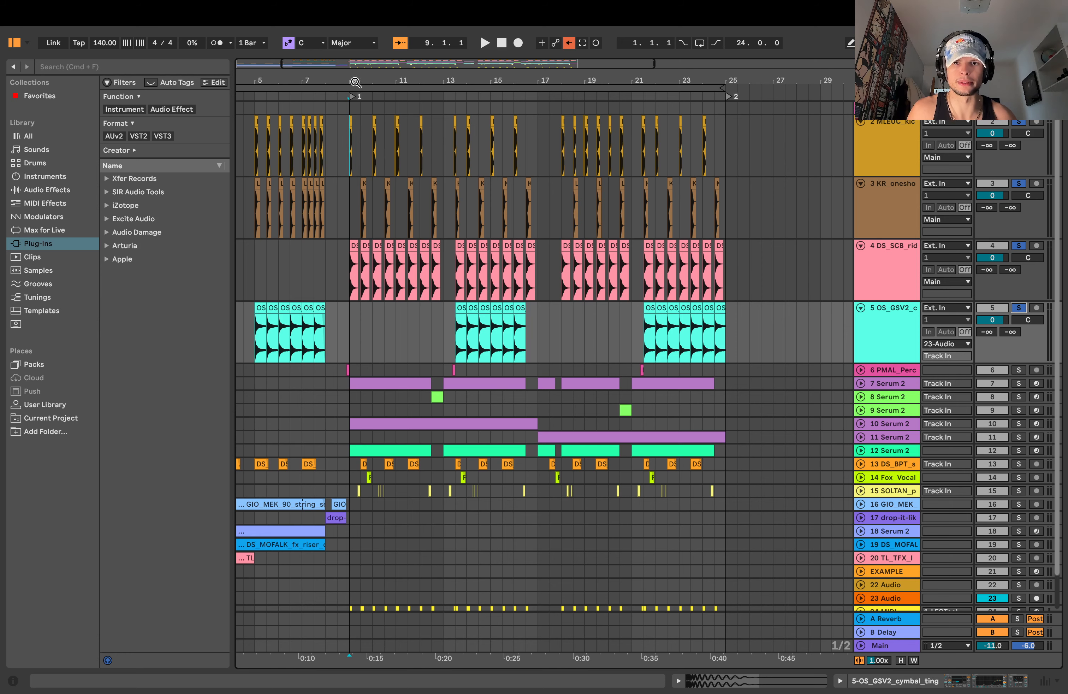
# - Play the soloed drums from bar 9 and stop around bar 12
pyautogui.moveTo(349, 86); pyautogui.dragTo(347, 108)
pyautogui.click(340, 144)
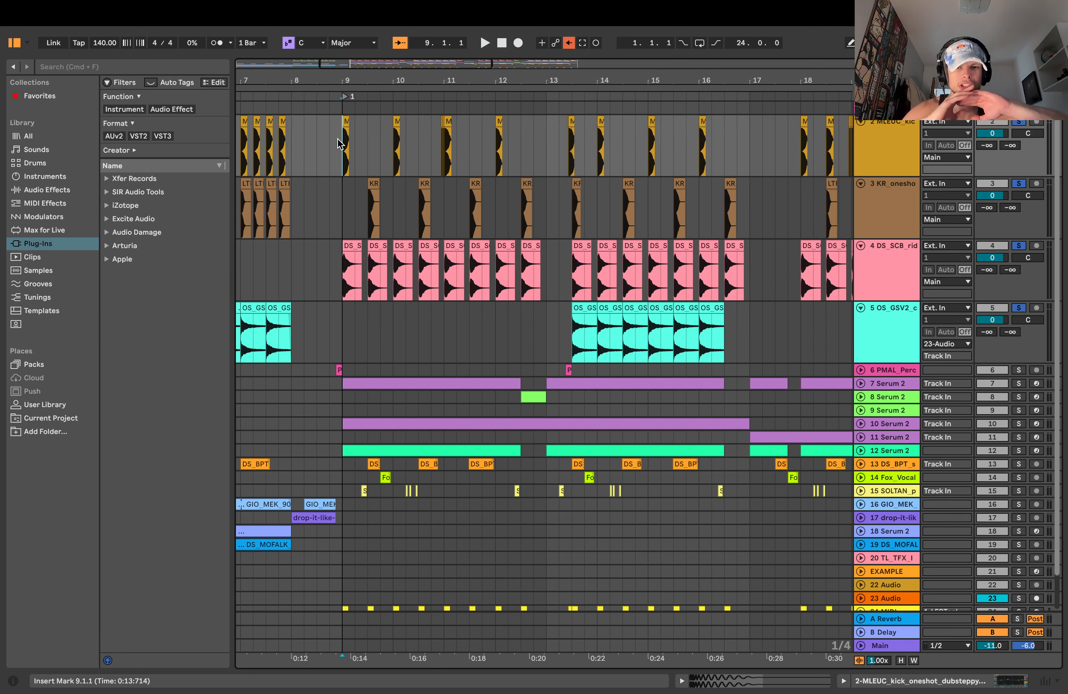
pyautogui.press('space')
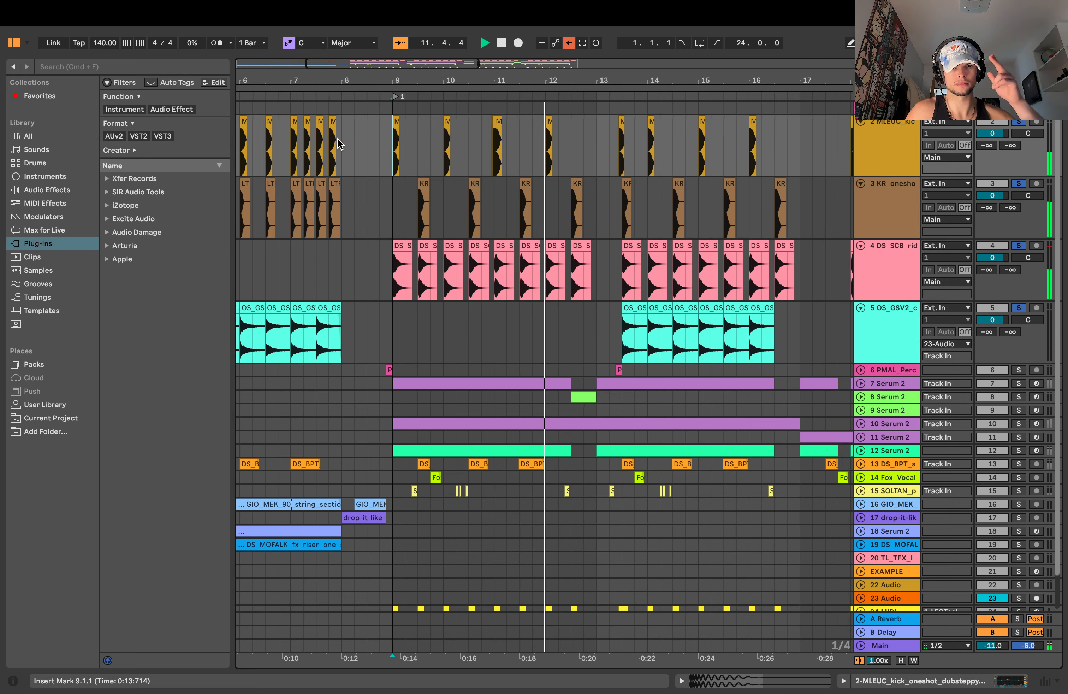
pyautogui.press('space')
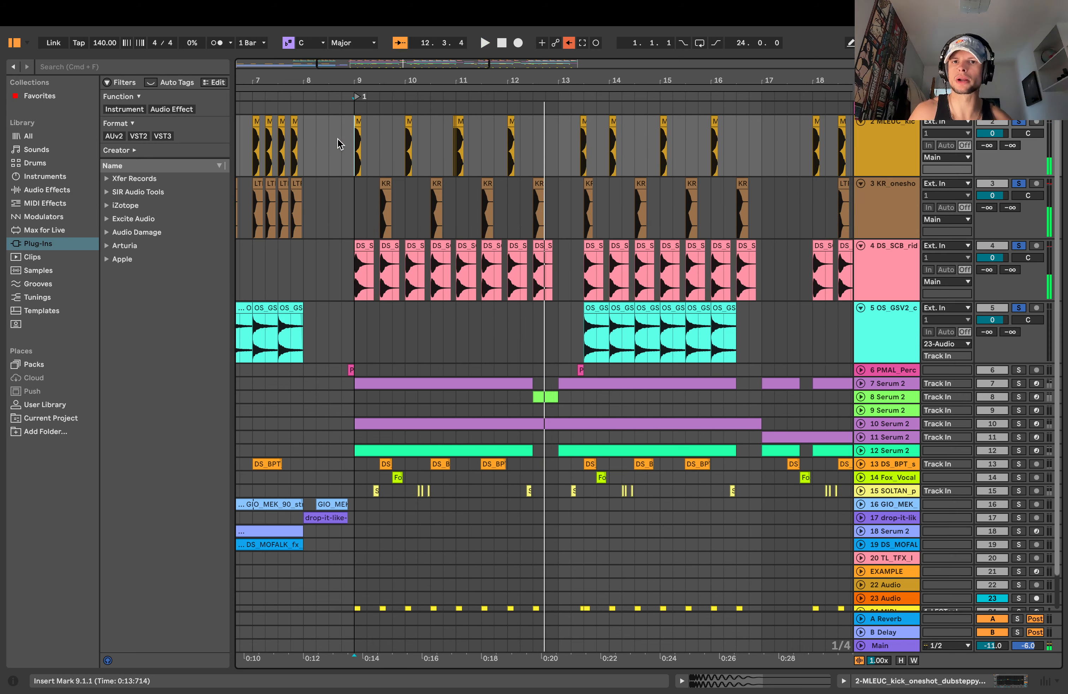
# - Play the soloed drums from 13.3.1, where the cymbal clips come in, and stop around bar 16
pyautogui.moveTo(380, 81)
pyautogui.mouseDown()
pyautogui.moveTo(500, 85)
pyautogui.moveTo(497, 98)
pyautogui.moveTo(432, 106)
pyautogui.moveTo(431, 136)
pyautogui.moveTo(285, 128)
pyautogui.moveTo(246, 108)
pyautogui.moveTo(392, 105)
pyautogui.moveTo(272, 99)
pyautogui.mouseUp()
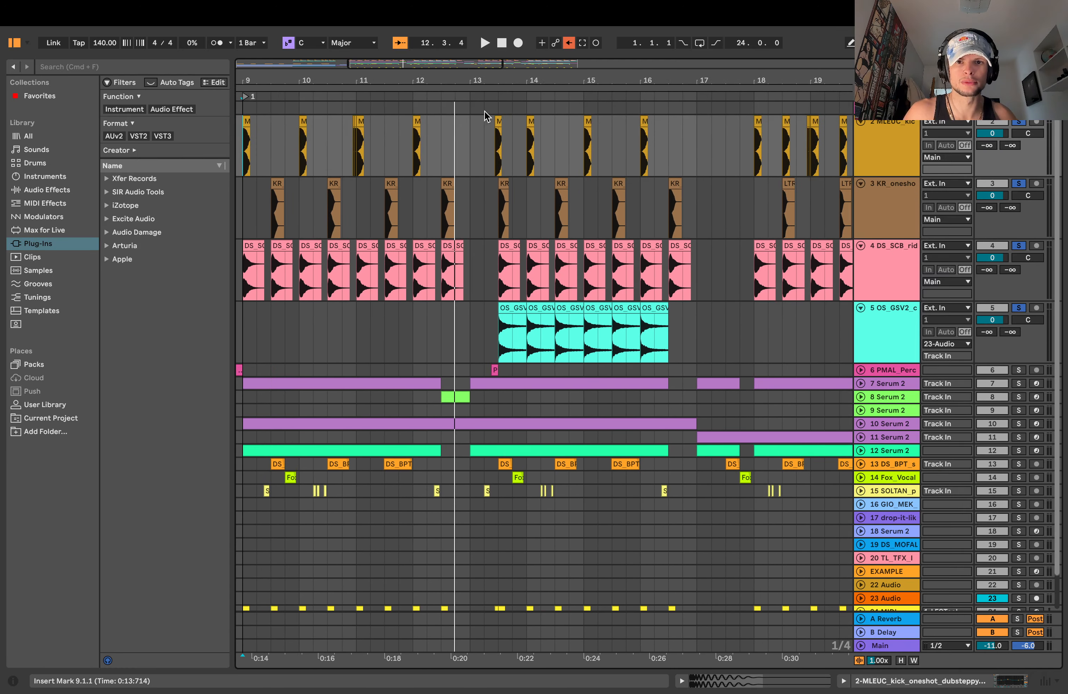
pyautogui.click(498, 109)
pyautogui.press('space')
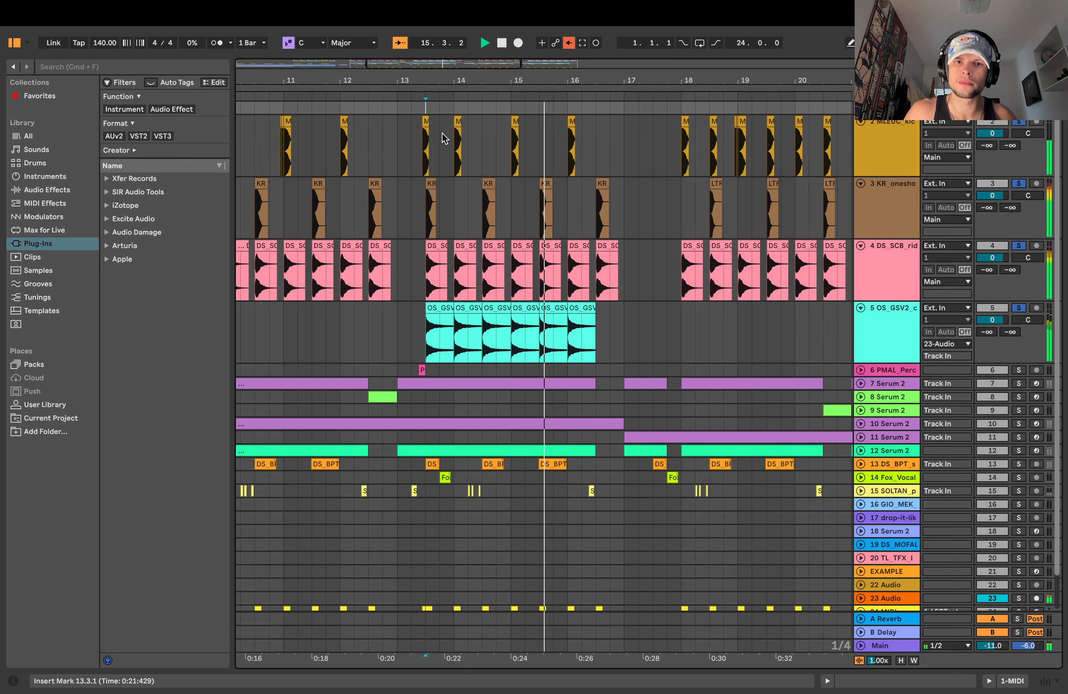
pyautogui.press('space')
# - Show the device chain of kick track 2, and that of snare track 3
pyautogui.moveTo(493, 82); pyautogui.dragTo(680, 61)
pyautogui.click(871, 165)
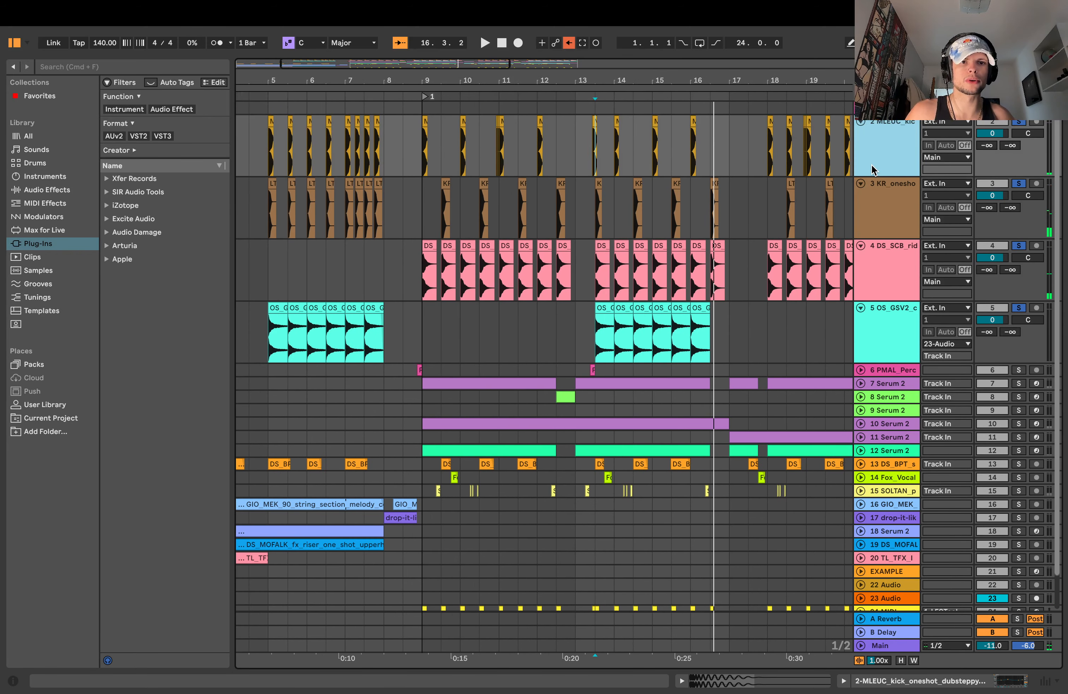
pyautogui.doubleClick(872, 166)
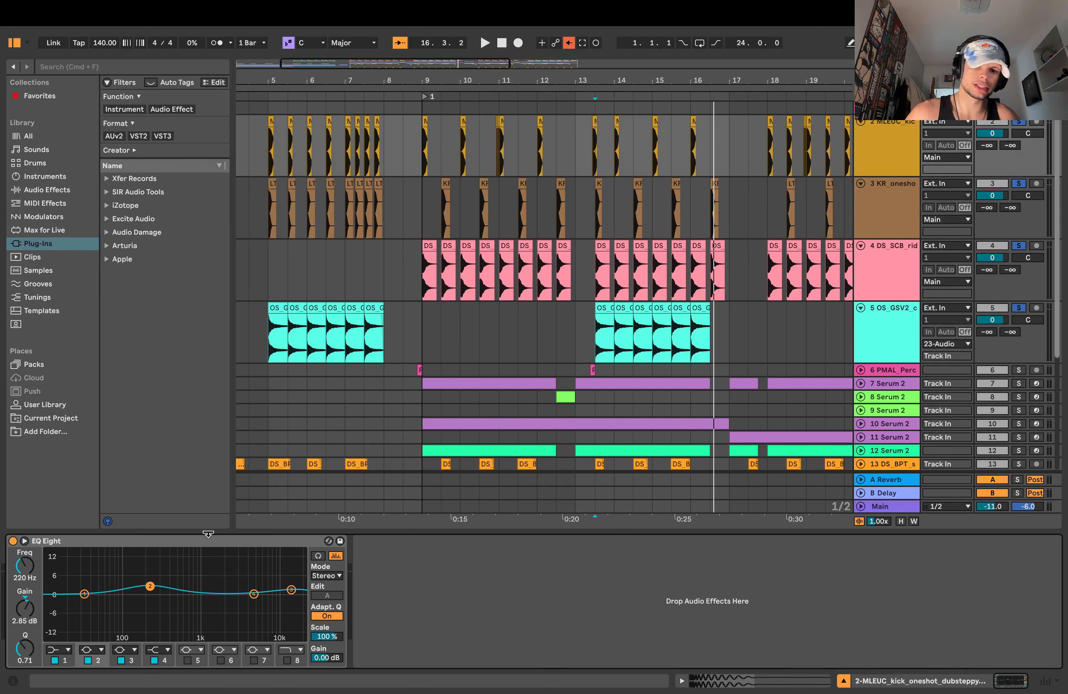
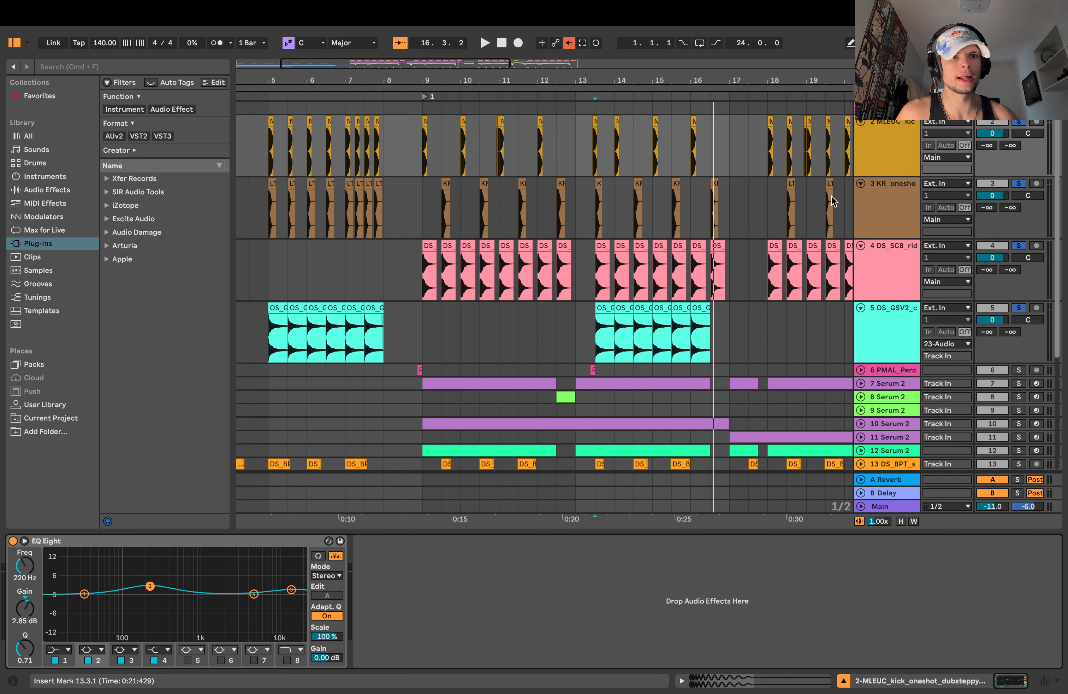
pyautogui.press('Down')
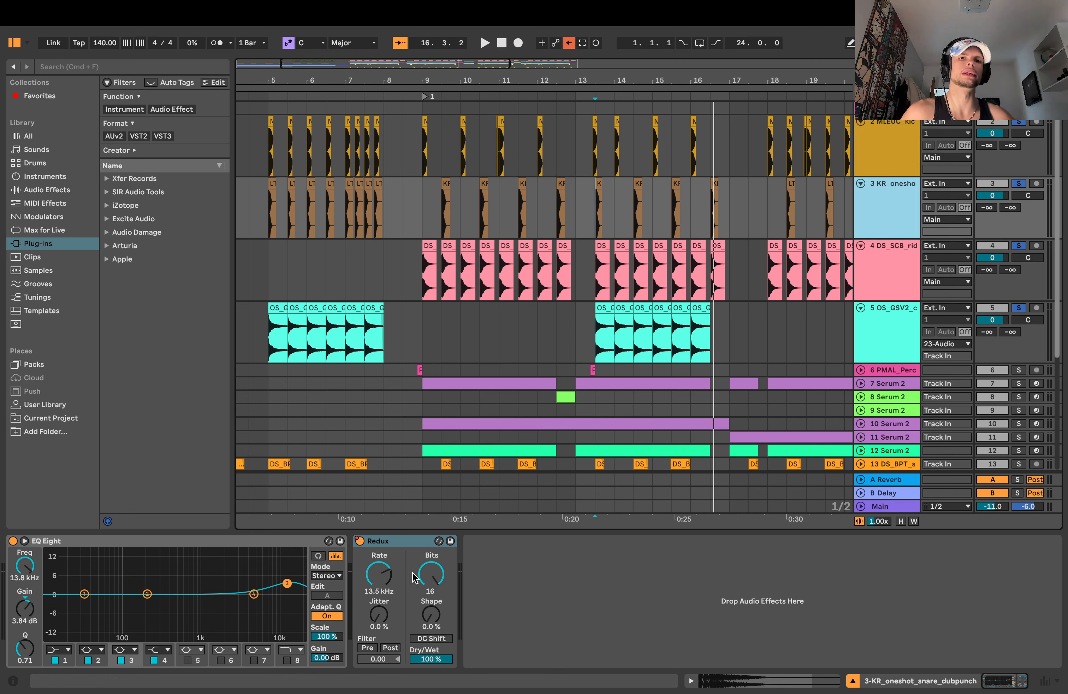
# - Solo only snare track 3, play it from 9.3.1, and show the on/off automation of its Redux device
pyautogui.click(1019, 184)
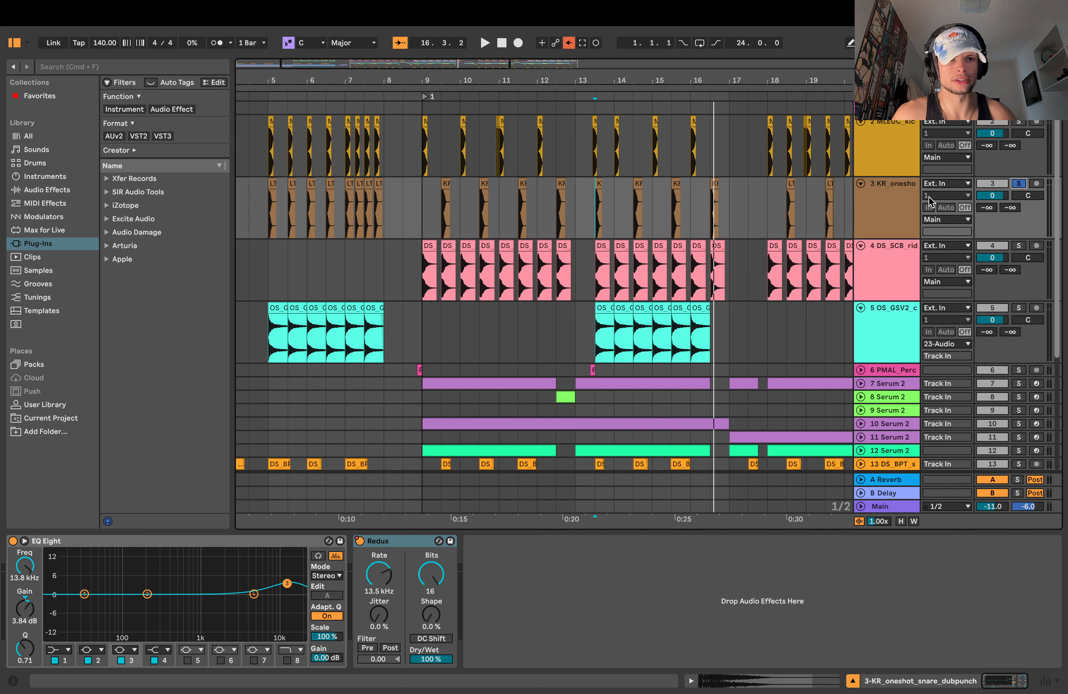
pyautogui.press('space')
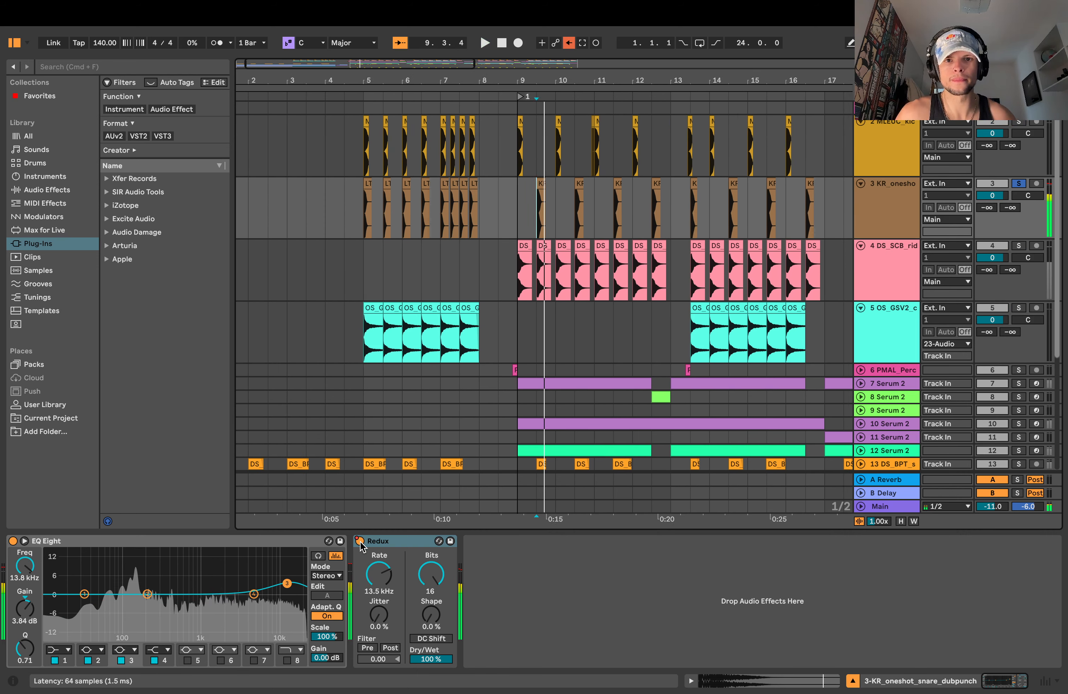
pyautogui.rightClick(360, 542)
pyautogui.click(381, 550)
# - Replay the soloed snare from 9.3.1 several times while checking the Redux on/off automation point at bar 9
pyautogui.press('space')
pyautogui.press('space')
pyautogui.press('space')
pyautogui.press('space')
pyautogui.moveTo(522, 201)
pyautogui.mouseDown()
pyautogui.moveTo(518, 224)
pyautogui.moveTo(517, 201)
pyautogui.mouseUp()
pyautogui.press('space')
pyautogui.press('space')
pyautogui.press('space')
pyautogui.press('space')
pyautogui.press('space')
pyautogui.press('space')
pyautogui.press('space')
# - Unsolo snare track 3, replay the full mix from 9.3.1 several times, and hide the automation lanes
pyautogui.click(1019, 184)
pyautogui.press('space')
pyautogui.press('space')
pyautogui.press('space')
pyautogui.press('space')
pyautogui.press('space')
pyautogui.press('space')
pyautogui.press('space')
pyautogui.press('space')
pyautogui.press('space')
pyautogui.press('space')
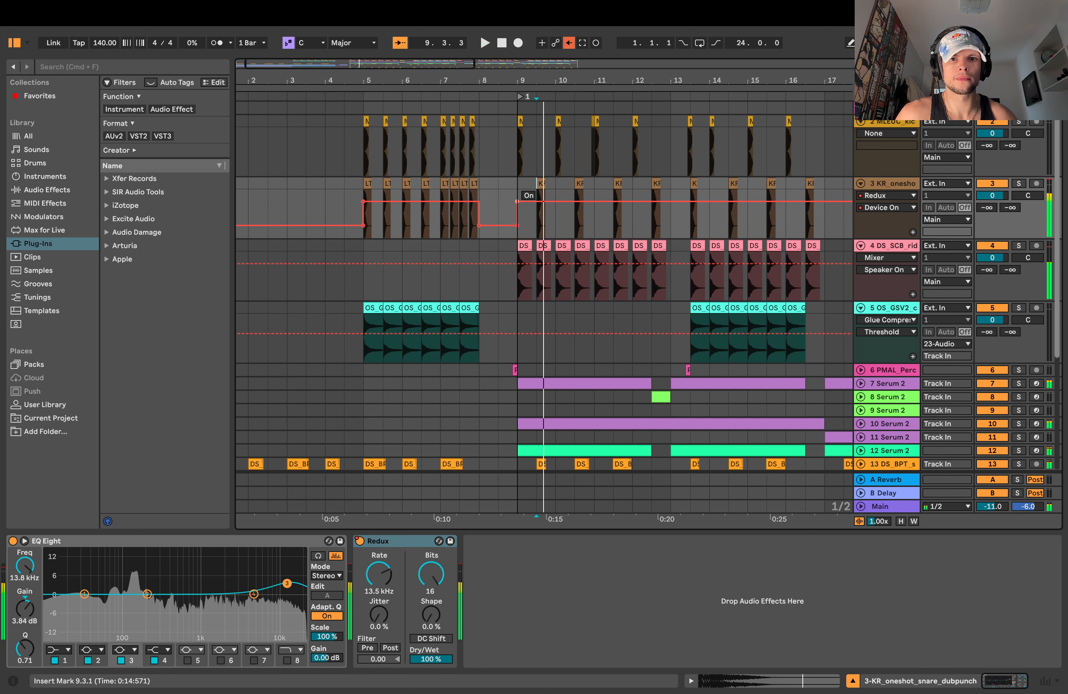
pyautogui.press('space')
pyautogui.press('space')
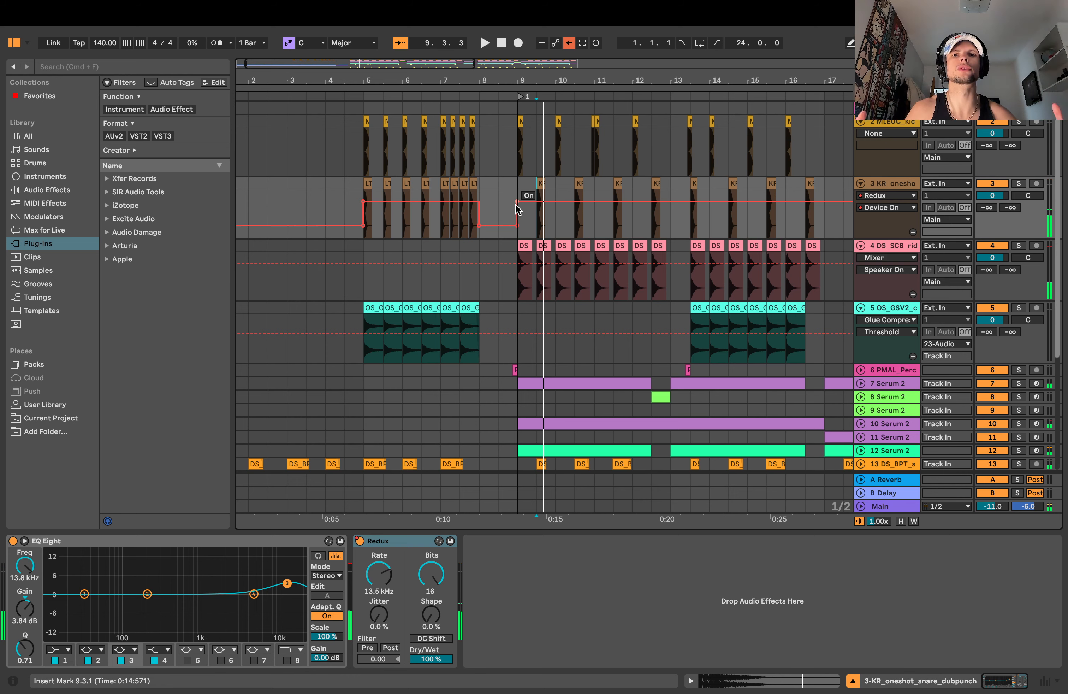
pyautogui.press('a')
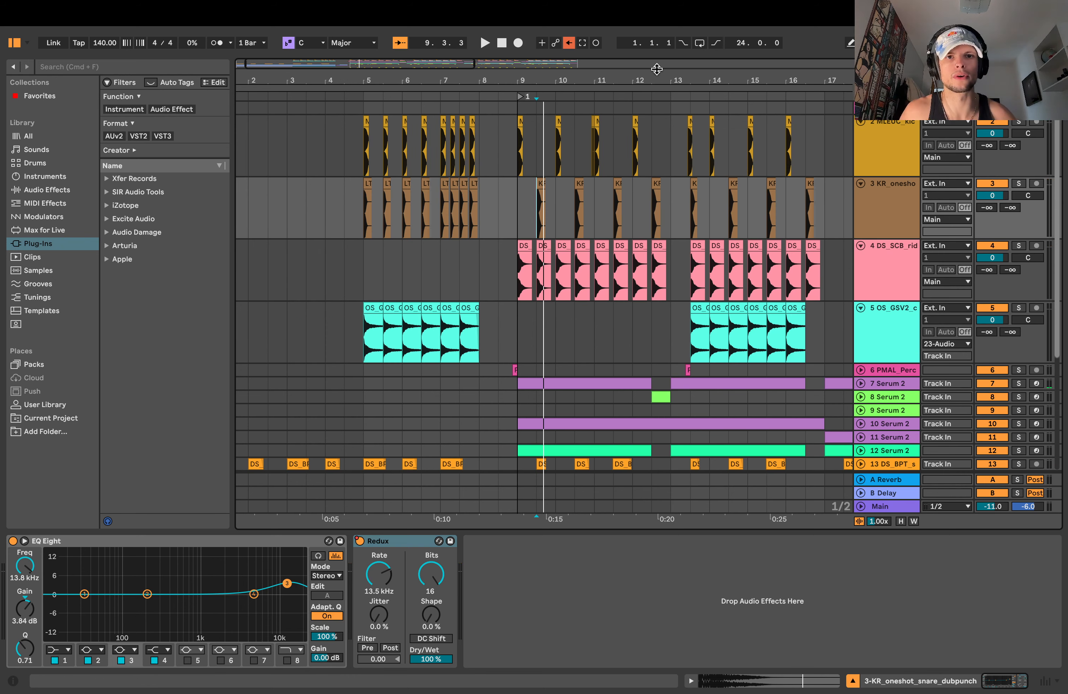
# - Show the device chain of ride track 4 with the insert marker placed at 11.1.1
pyautogui.moveTo(657, 70); pyautogui.dragTo(496, 85)
pyautogui.click(438, 269)
pyautogui.scroll(-8, 437, 268)
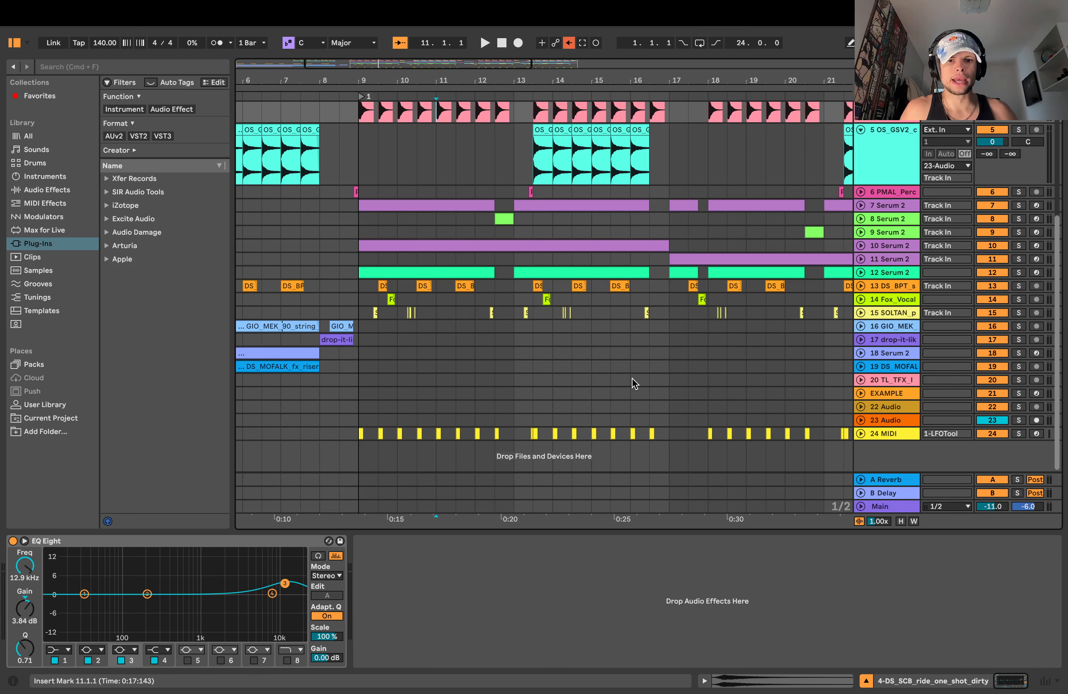
# - Unfold tracks 22, 23 and 24, and show the device chain of audio track 23
pyautogui.click(860, 433)
pyautogui.click(860, 417)
pyautogui.click(860, 404)
pyautogui.click(861, 390)
pyautogui.scroll(-4, 859, 424)
pyautogui.click(861, 434)
pyautogui.click(872, 403)
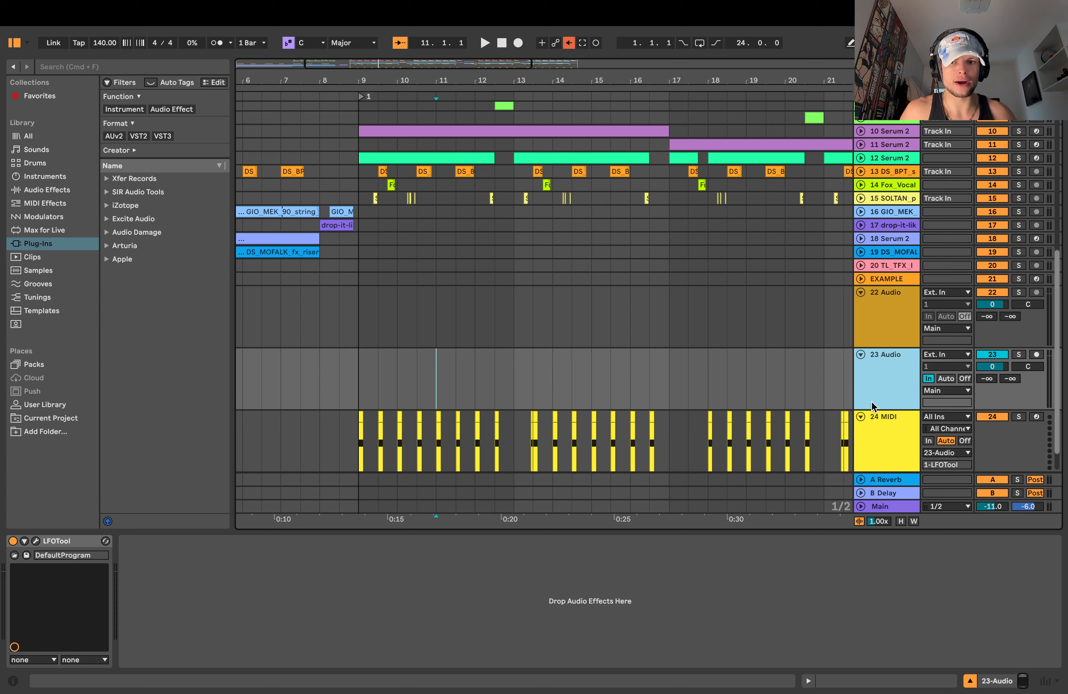
# - Open the LFOTool window on track 23 and play the drop from bar 9
pyautogui.click(36, 541)
pyautogui.moveTo(406, 72); pyautogui.dragTo(583, 252)
pyautogui.click(365, 344)
pyautogui.press('space')
pyautogui.click(359, 252)
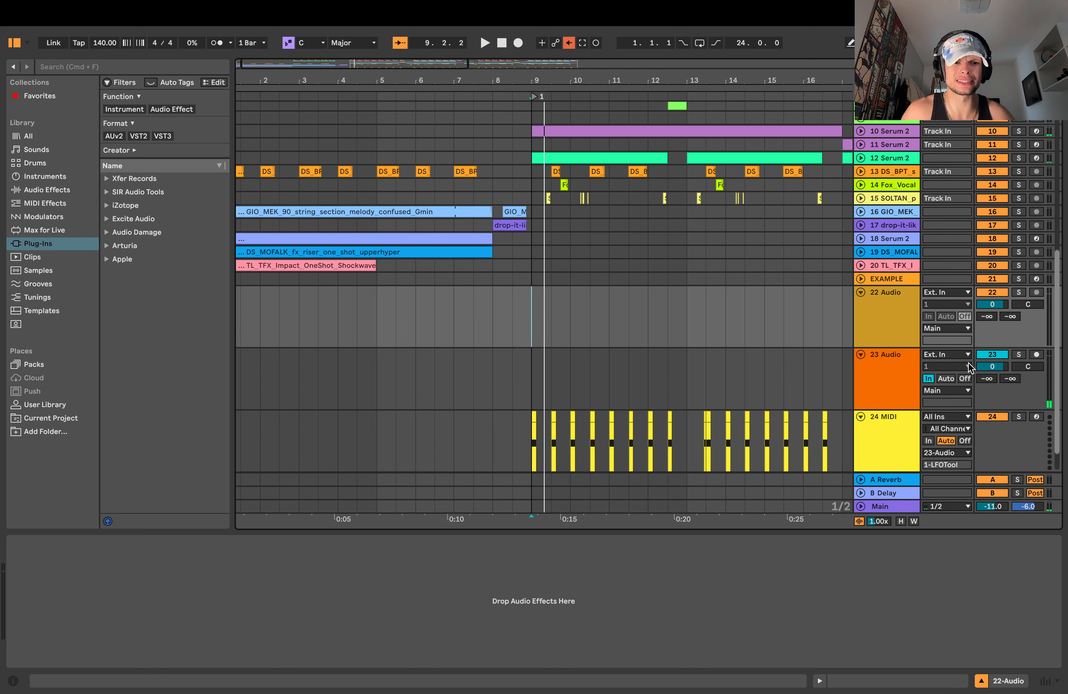
# - Play the drop from bar 9 with audio track 23 switched off for comparison
pyautogui.click(525, 361)
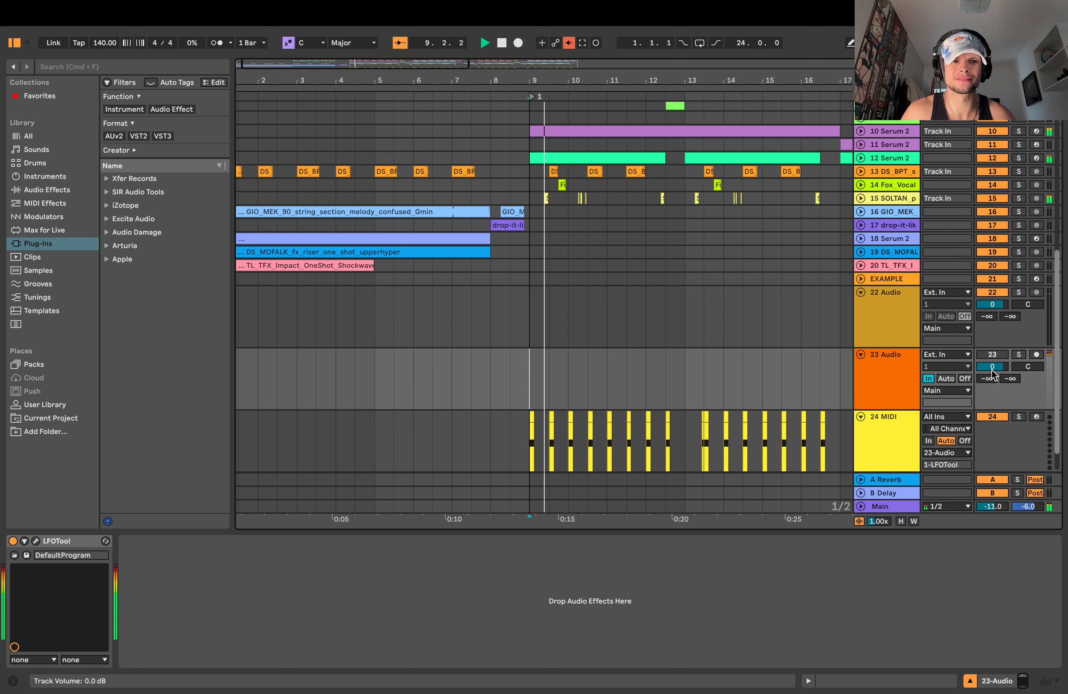
pyautogui.rightClick(879, 355)
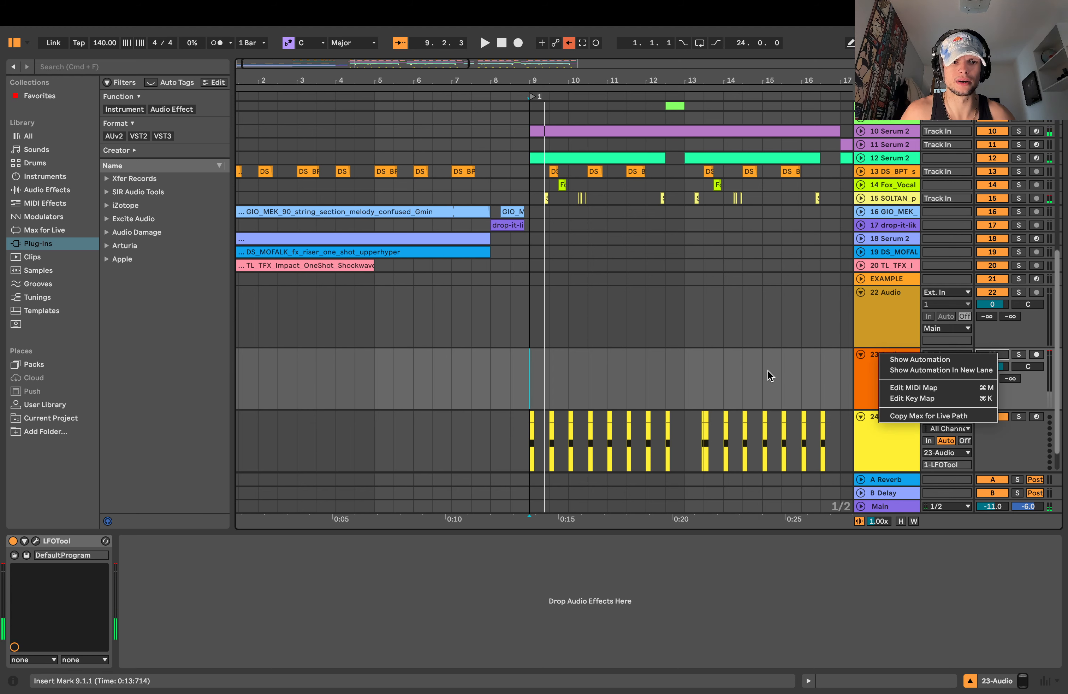
pyautogui.click(801, 370)
pyautogui.click(875, 376)
pyautogui.rightClick(990, 353)
# - Unfold bass track 12 Serum 2 and bring MIDI track 24 into closer view around bar 9
pyautogui.scroll(5, 529, 374)
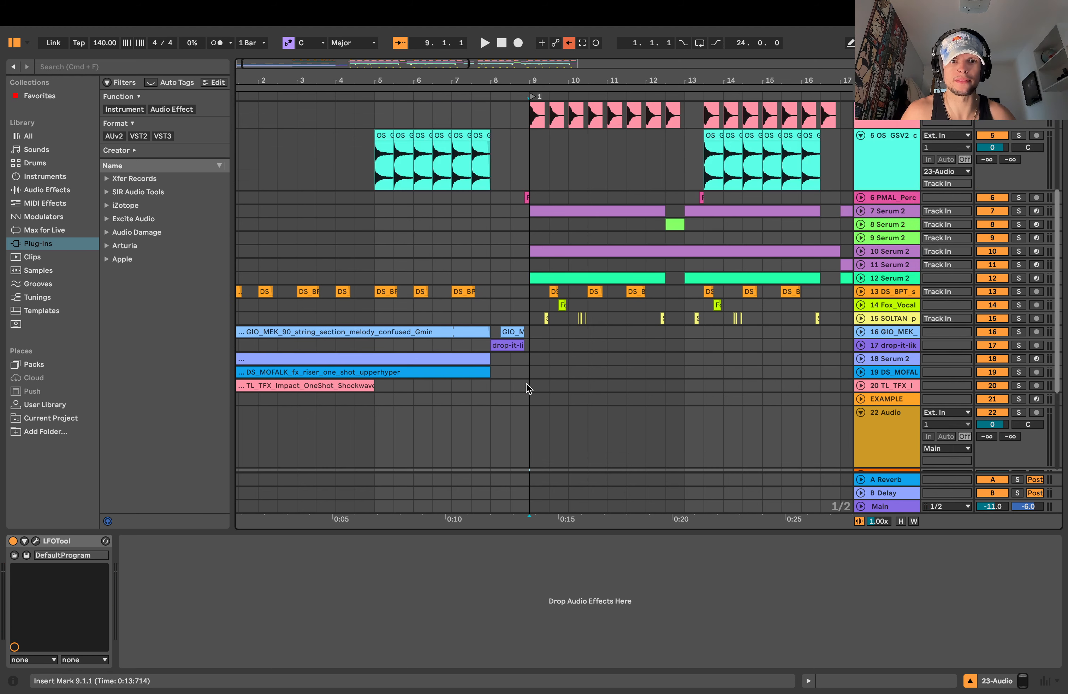
pyautogui.click(867, 278)
pyautogui.moveTo(573, 73); pyautogui.dragTo(496, 83)
pyautogui.scroll(-8, 475, 279)
# - Delete the first three MIDI clips of track 24 and play the drop from bar 9
pyautogui.moveTo(401, 363); pyautogui.dragTo(488, 398)
pyautogui.press('Delete')
pyautogui.click(417, 391)
pyautogui.press('space')
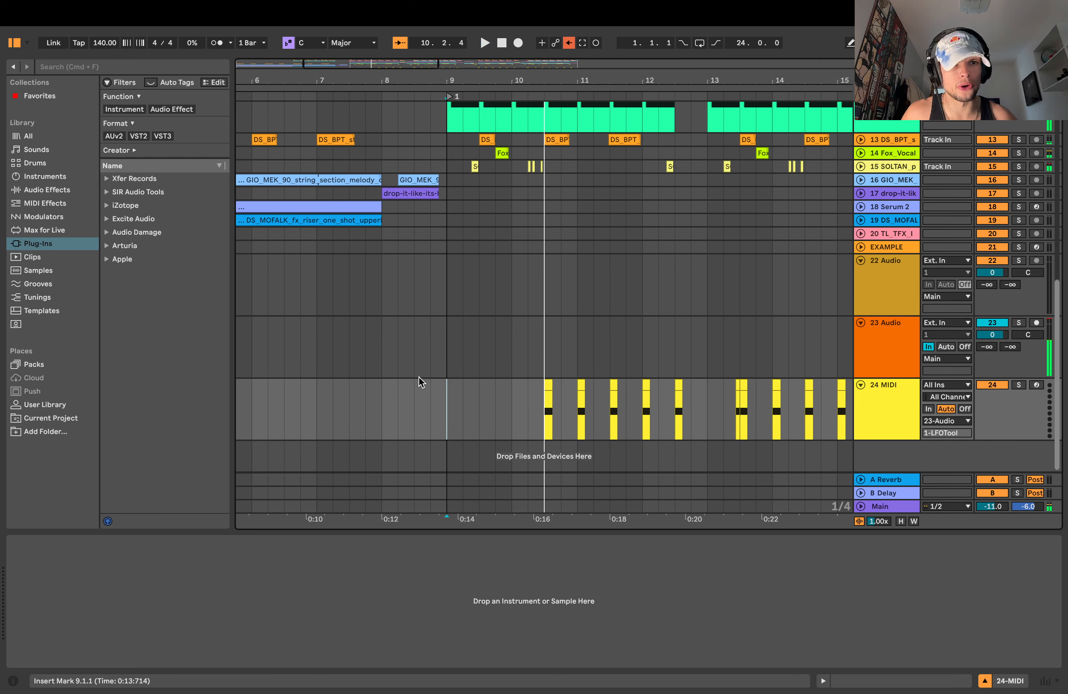
# - Undo the deletion of the MIDI clips on track 24 and play the drop again from bar 9
pyautogui.press('super+z')
pyautogui.click(440, 395)
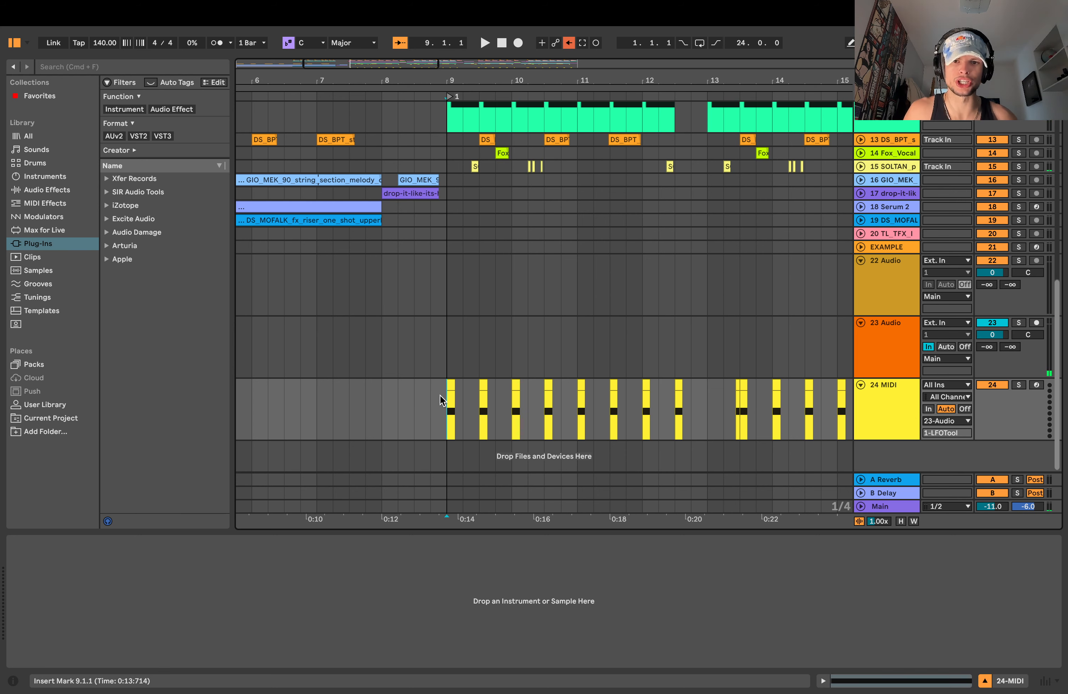
pyautogui.press('space')
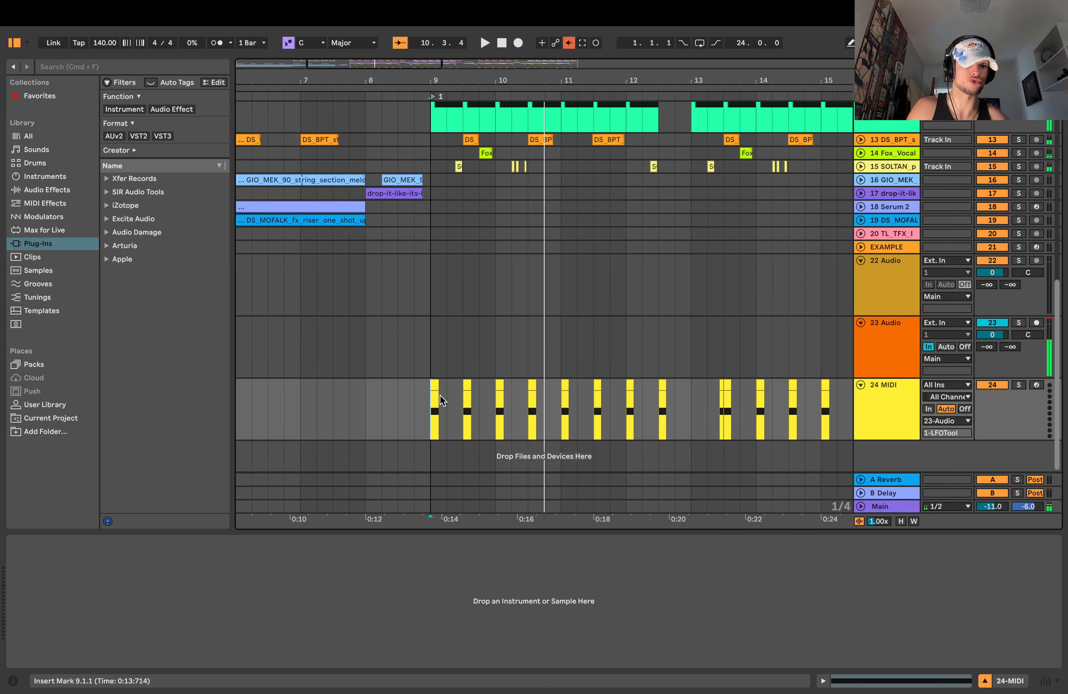
# - Review the drum and bass tracks, then reopen LFOTool on audio track 23 and close its window
pyautogui.scroll(8, 456, 212)
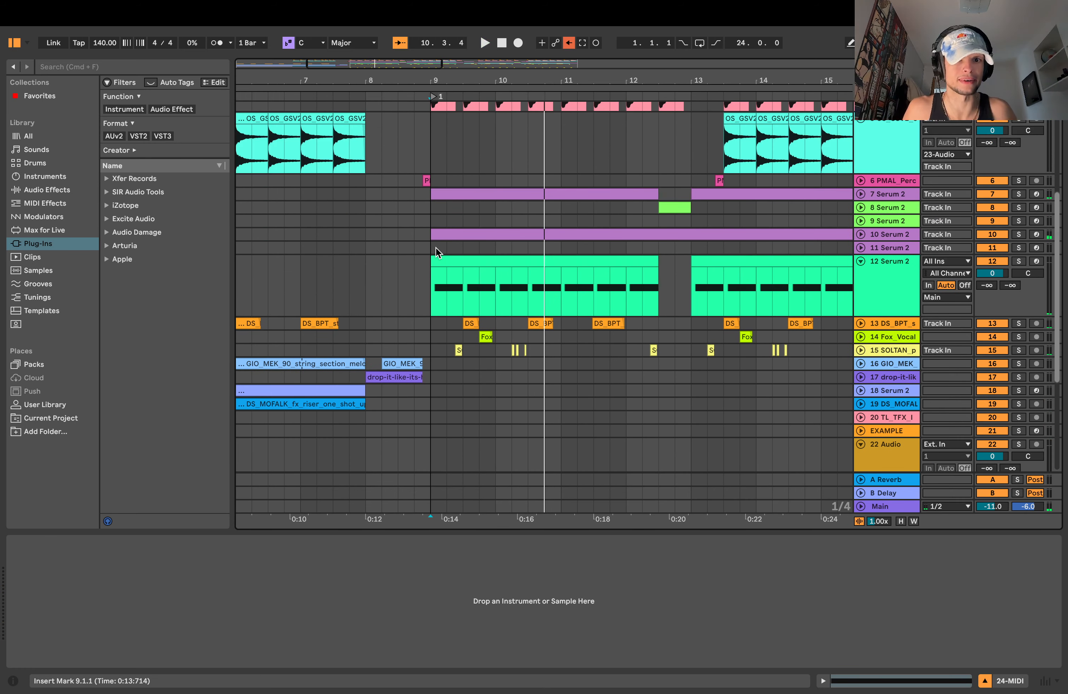
pyautogui.scroll(8, 437, 252)
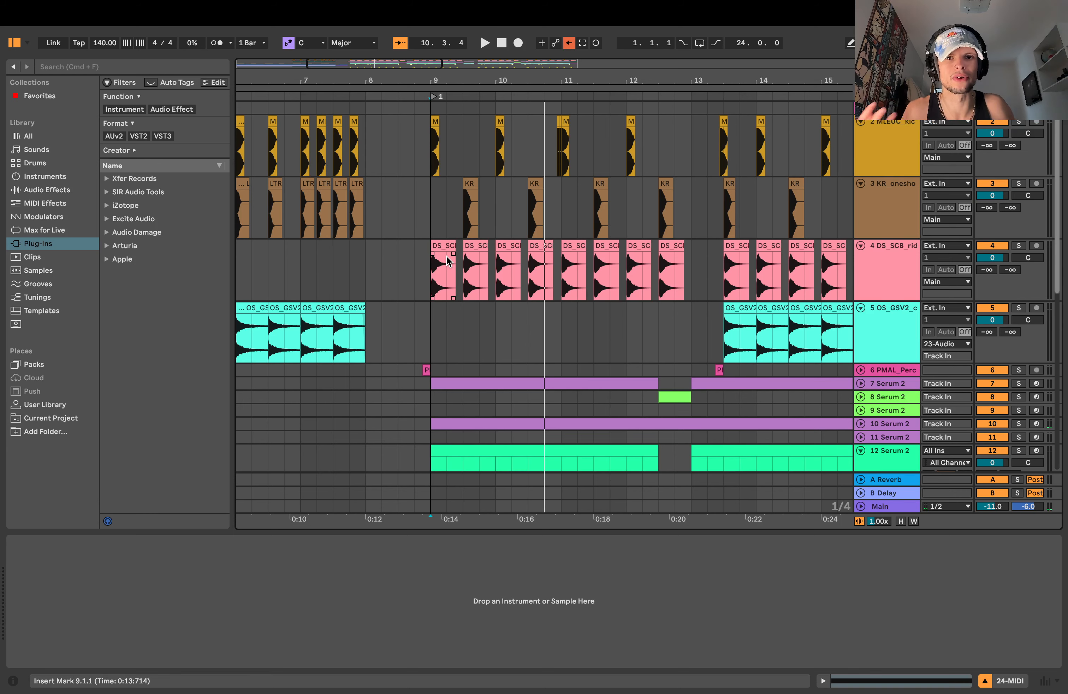
pyautogui.scroll(-15, 453, 264)
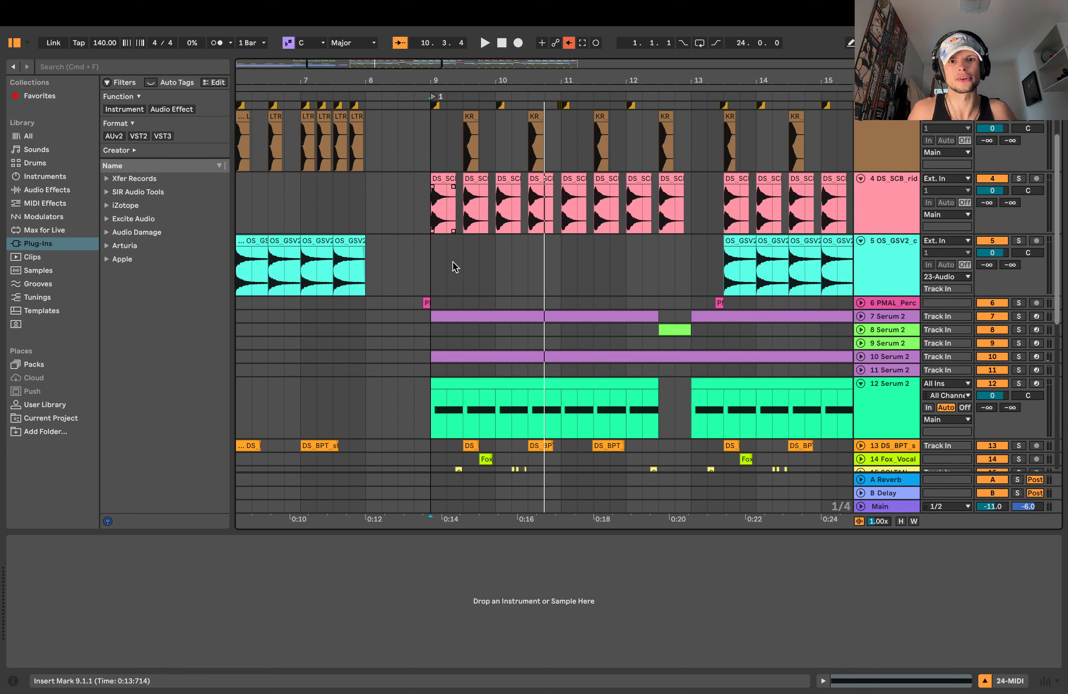
pyautogui.click(901, 351)
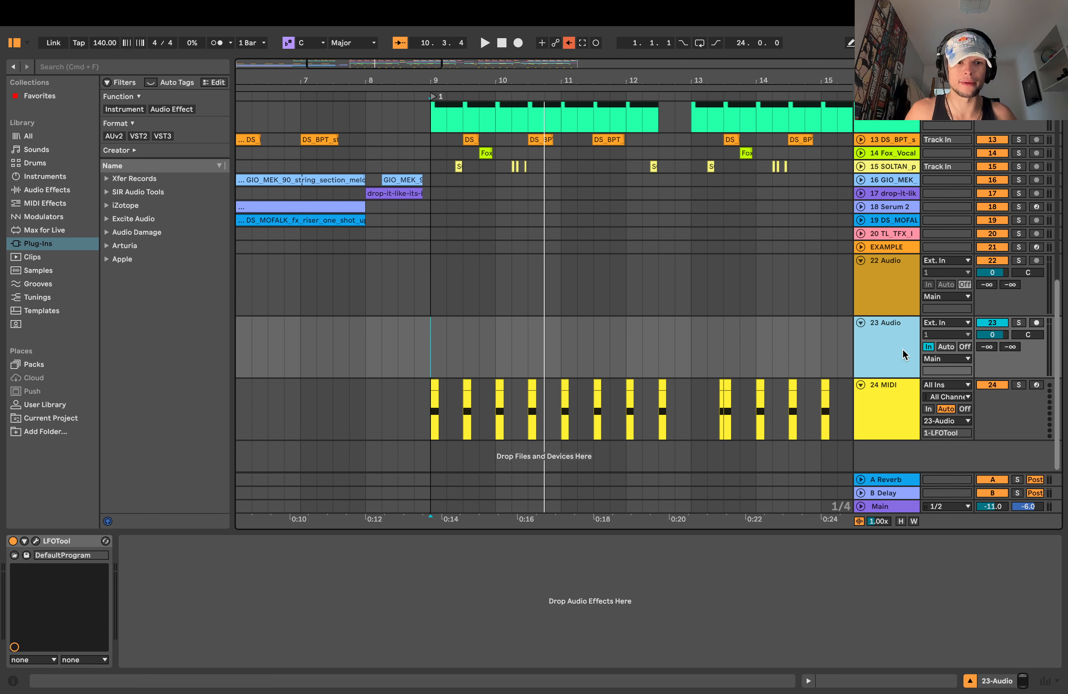
pyautogui.click(891, 390)
pyautogui.click(928, 334)
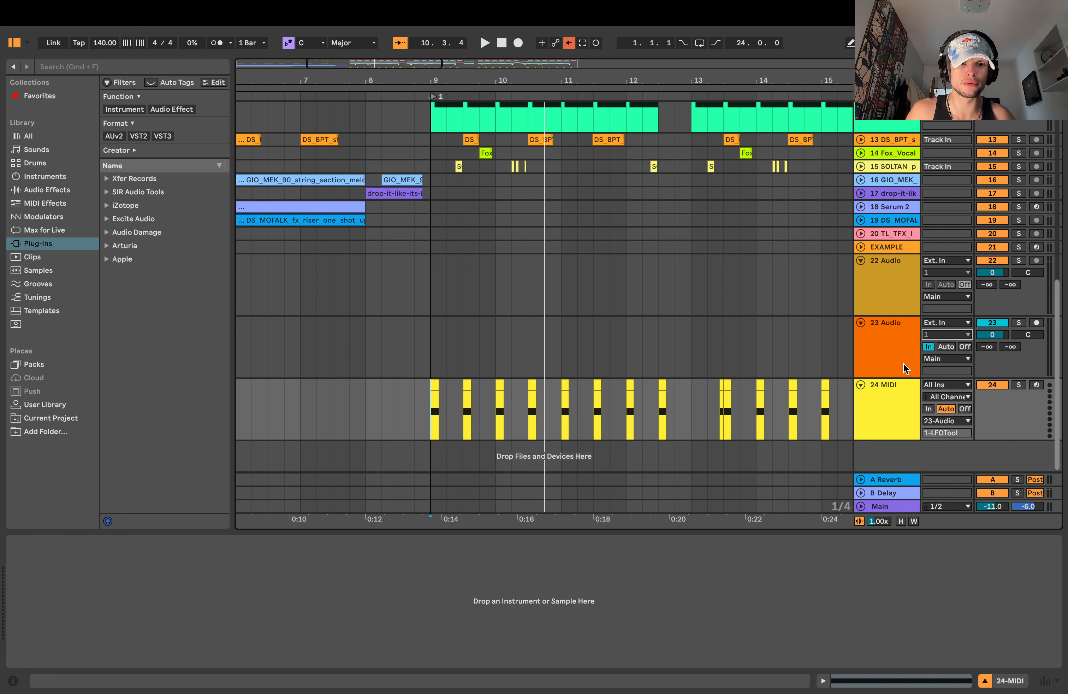
pyautogui.click(905, 368)
pyautogui.click(36, 540)
pyautogui.moveTo(361, 257); pyautogui.dragTo(301, 239)
pyautogui.click(302, 235)
pyautogui.click(510, 206)
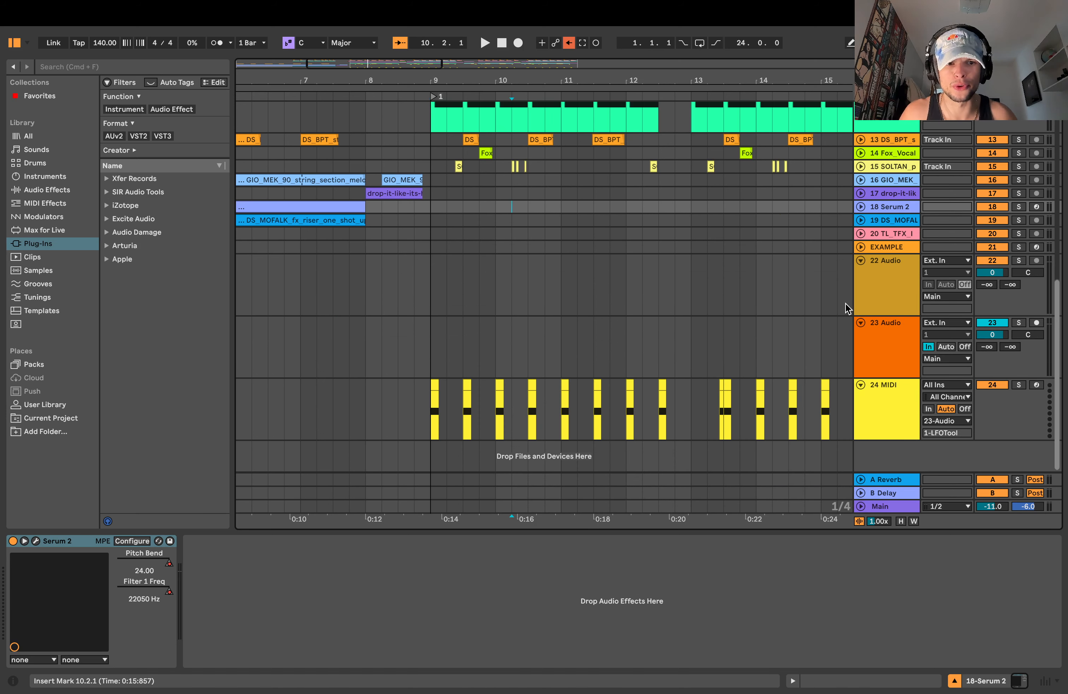
# - Fold tracks 23 and 24 and place the insert marker at 13.1.1 on track 22
pyautogui.click(862, 384)
pyautogui.click(858, 311)
pyautogui.click(860, 323)
pyautogui.click(692, 288)
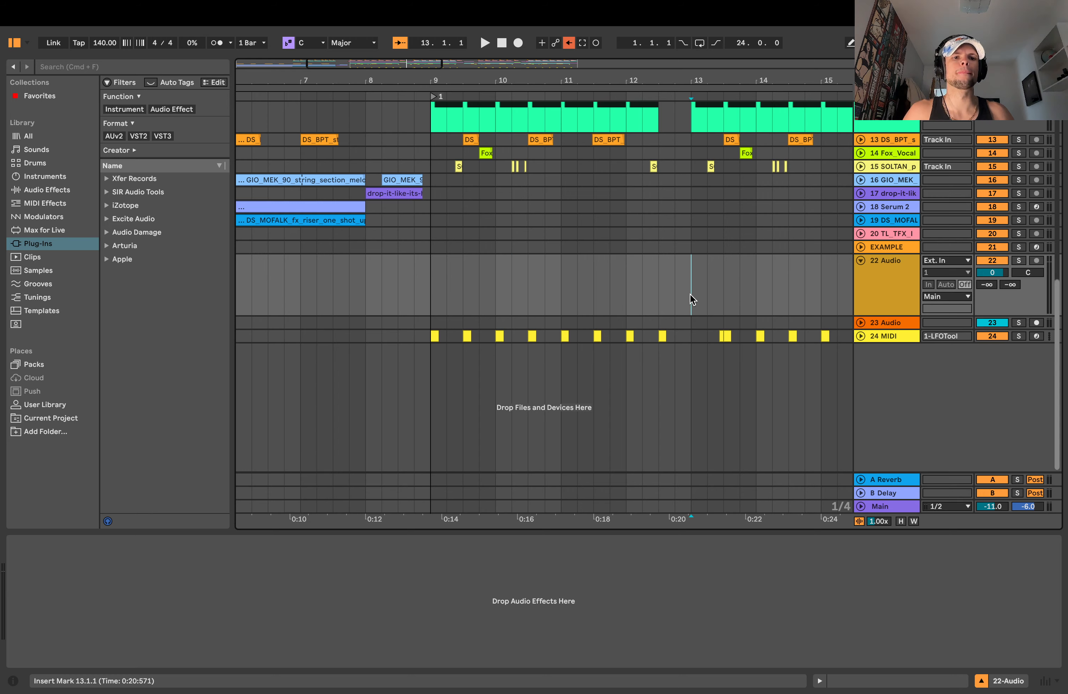
# - Select bass track 12 Serum 2, solo it, and open its Serum 2 window
pyautogui.moveTo(580, 81)
pyautogui.mouseDown()
pyautogui.moveTo(580, 130)
pyautogui.moveTo(597, 76)
pyautogui.moveTo(547, 36)
pyautogui.moveTo(536, 52)
pyautogui.moveTo(543, 77)
pyautogui.moveTo(563, 75)
pyautogui.mouseUp()
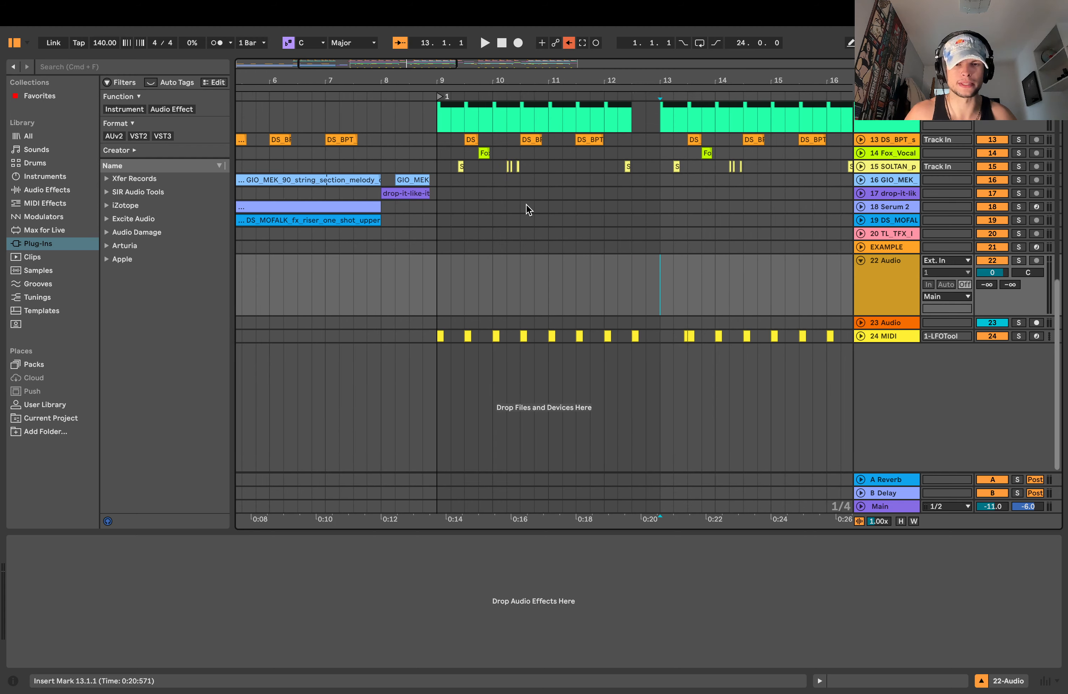
pyautogui.scroll(5, 526, 205)
pyautogui.scroll(8, 518, 236)
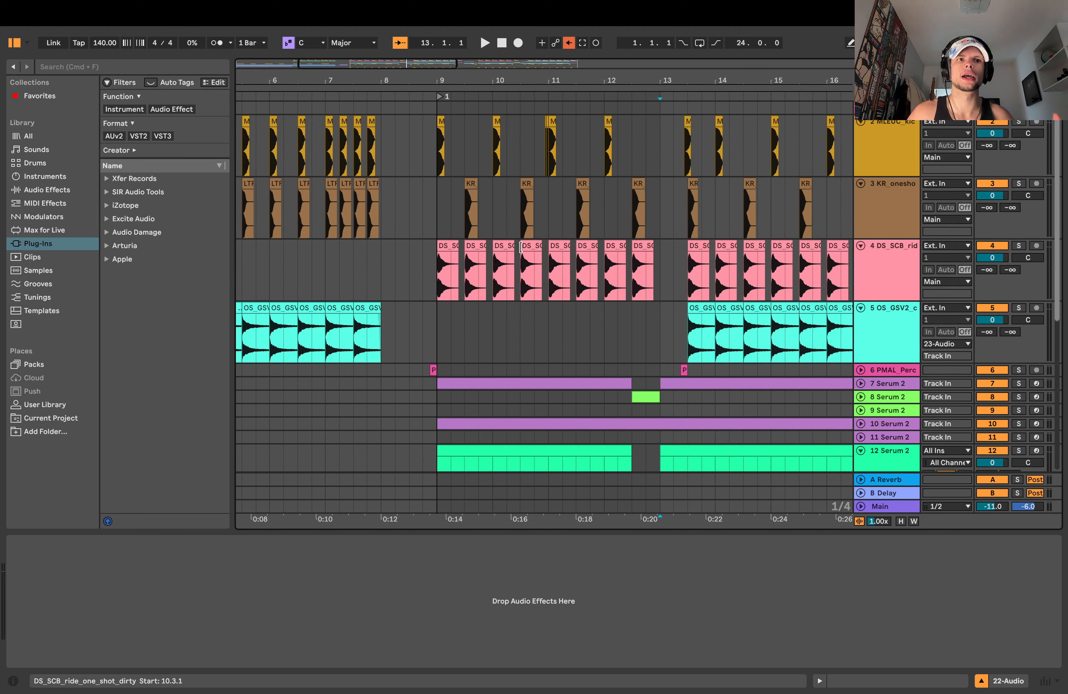
pyautogui.scroll(-6, 562, 246)
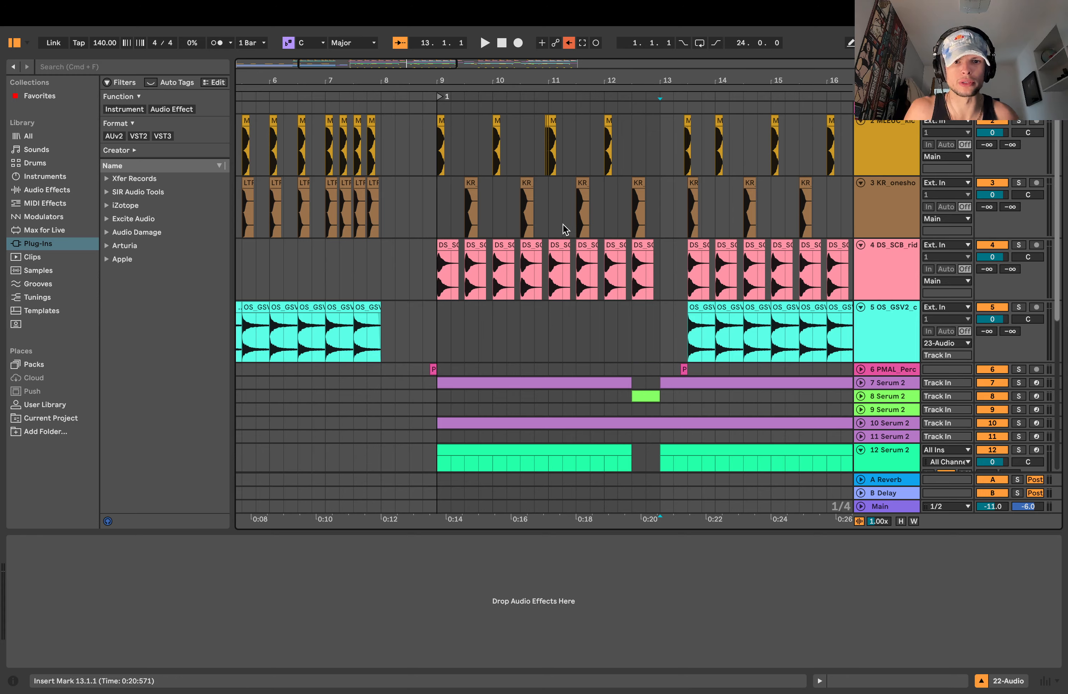
pyautogui.click(638, 392)
pyautogui.click(892, 317)
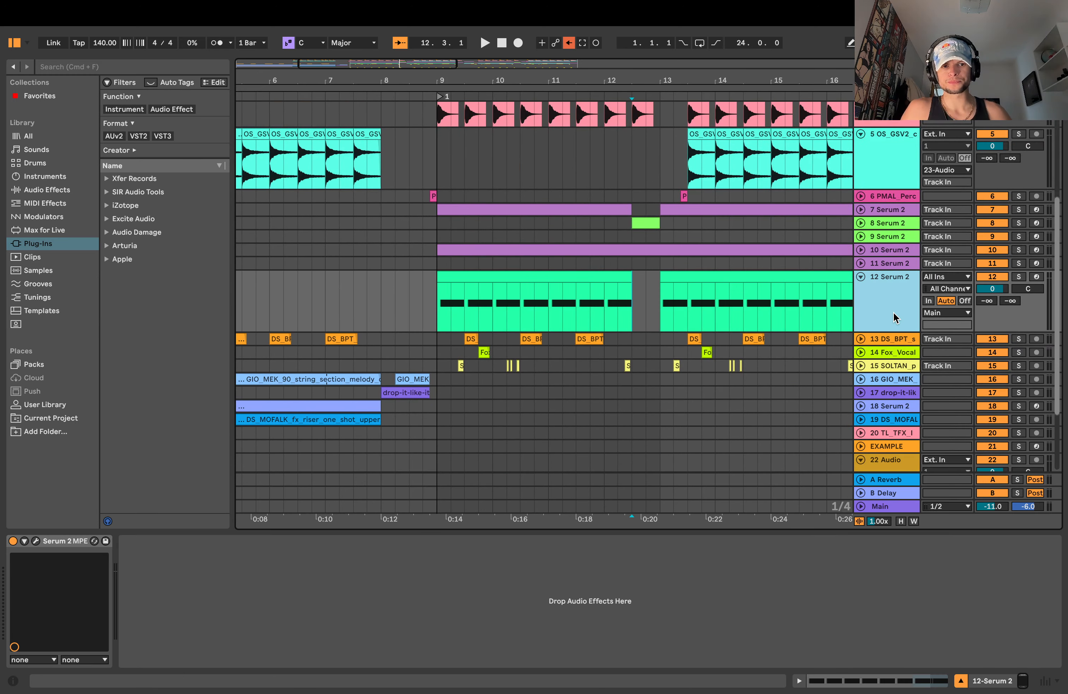
pyautogui.click(1016, 281)
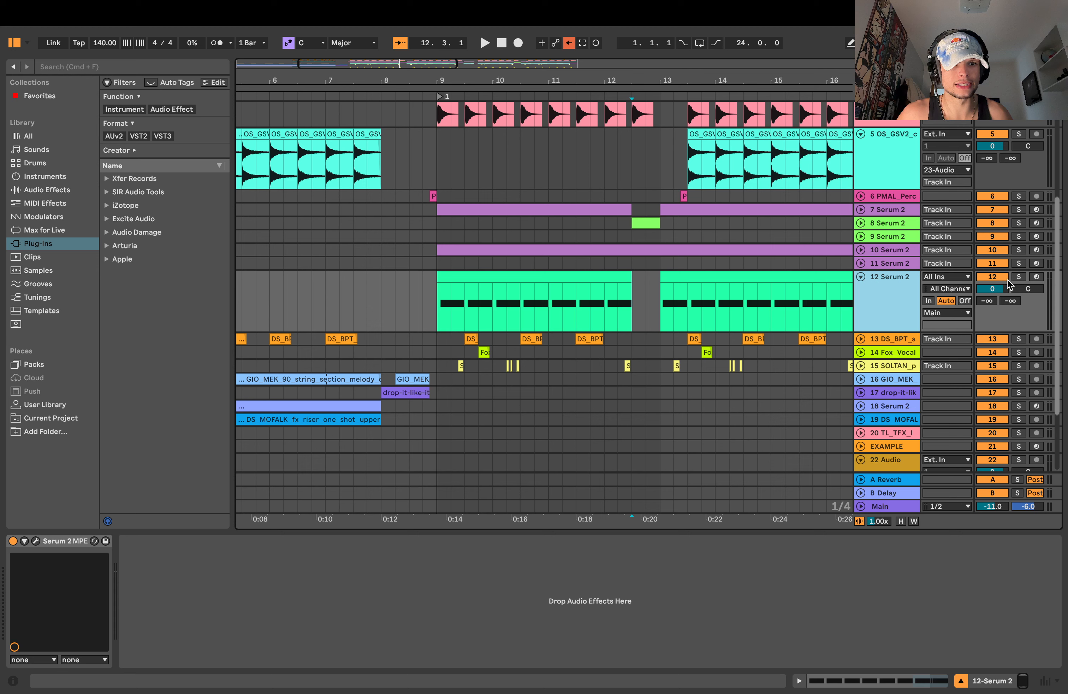
pyautogui.click(1019, 276)
pyautogui.click(36, 540)
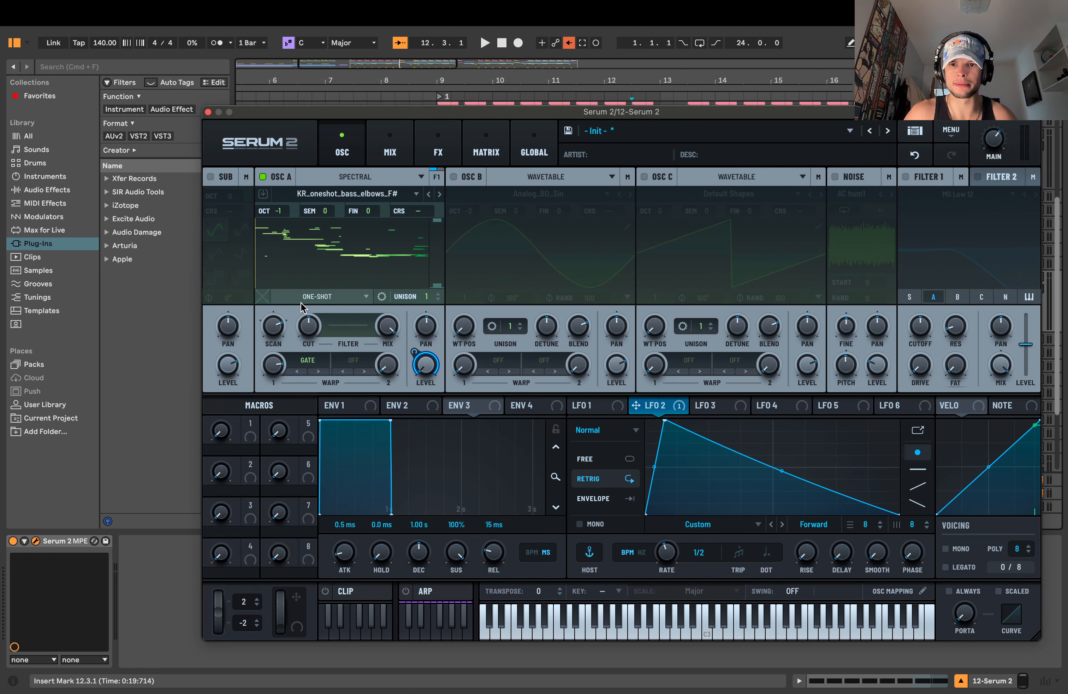
# - Turn down the OSC A Gate warp in Serum 2 and play the bass from bar 9
pyautogui.moveTo(275, 366); pyautogui.dragTo(255, 497)
pyautogui.press('space')
pyautogui.press('space')
pyautogui.moveTo(461, 117); pyautogui.dragTo(864, 210)
pyautogui.click(336, 309)
pyautogui.press('space')
pyautogui.moveTo(745, 200); pyautogui.dragTo(511, 121)
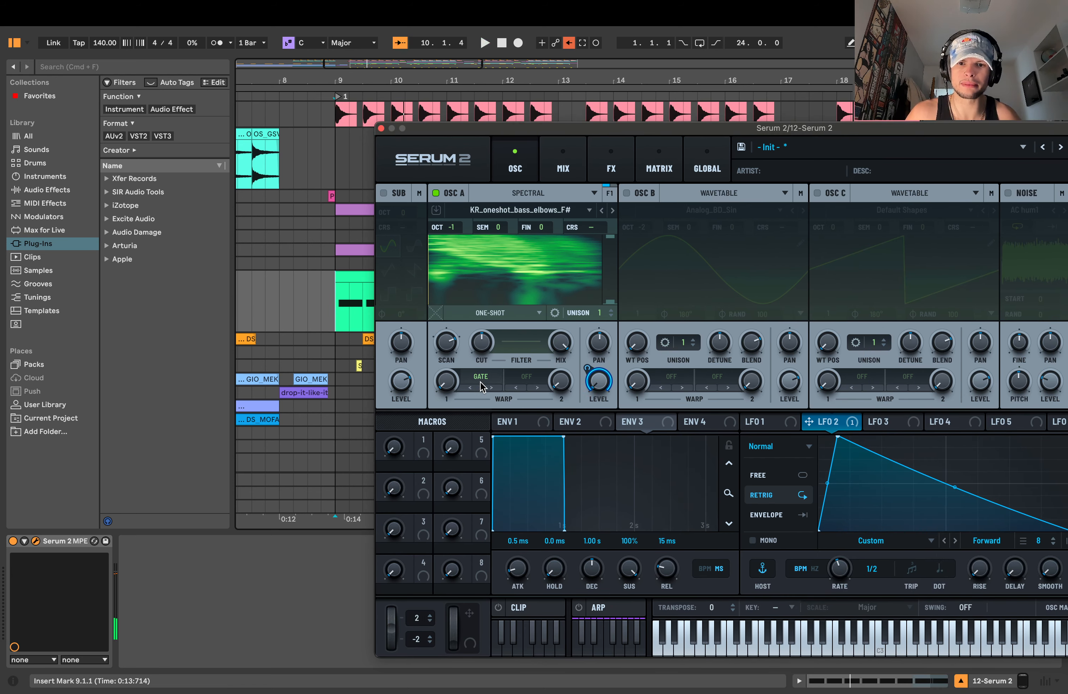
# - Raise the OSC A Gate warp to 72%, play the bass from bar 9, and close the Serum 2 window
pyautogui.moveTo(452, 383); pyautogui.dragTo(482, 301)
pyautogui.press('space')
pyautogui.press('space')
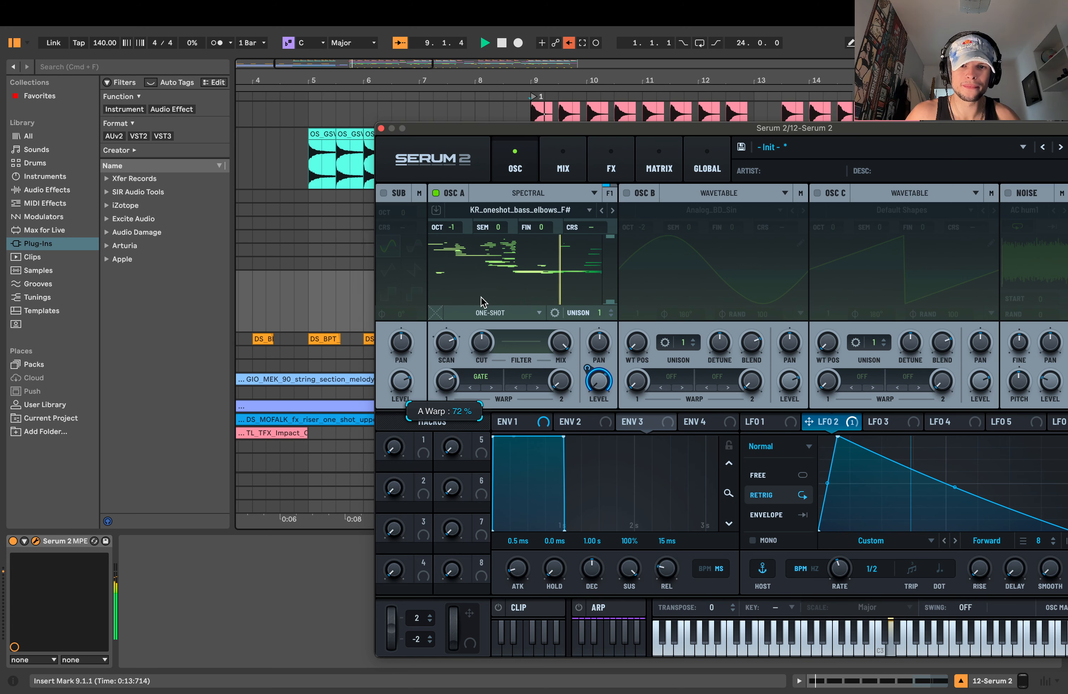
pyautogui.moveTo(534, 129); pyautogui.dragTo(349, 113)
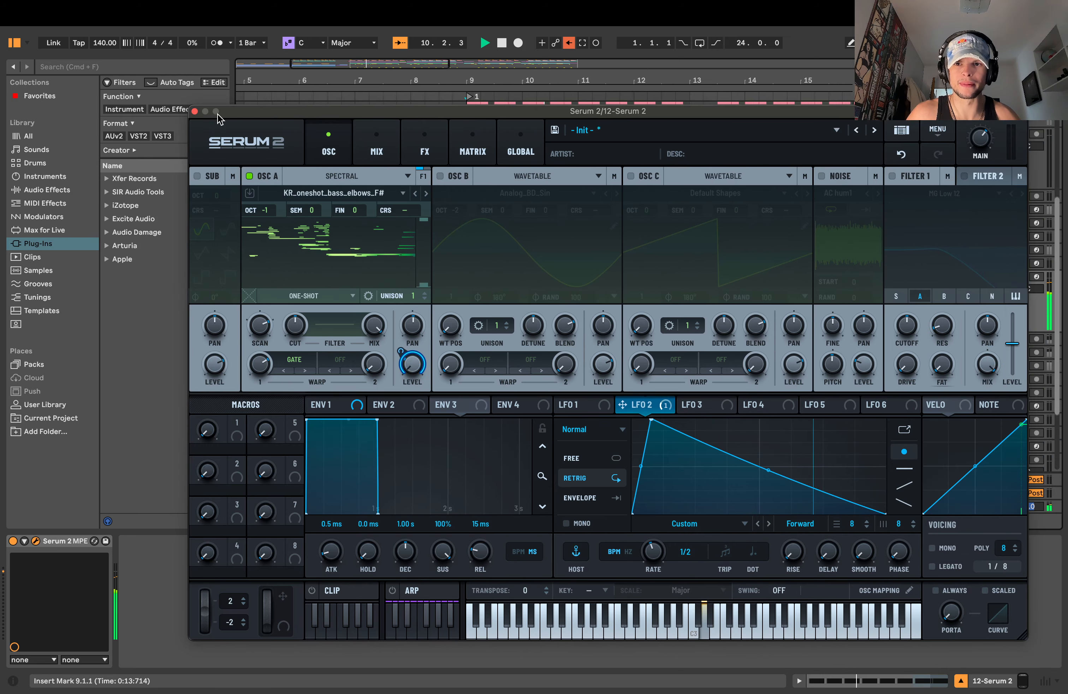
pyautogui.click(197, 112)
pyautogui.press('space')
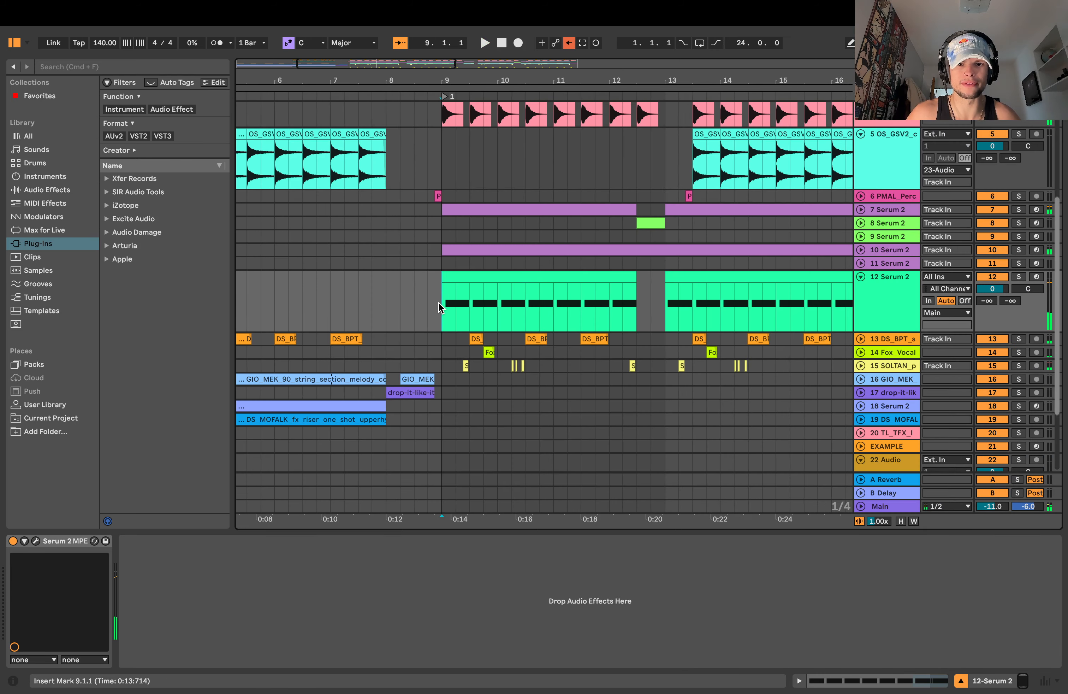
# - Reopen Serum 2 on track 12 during playback from bar 9 and set the OSC A Gate warp to 73%
pyautogui.press('space')
pyautogui.press('super+alt+p')
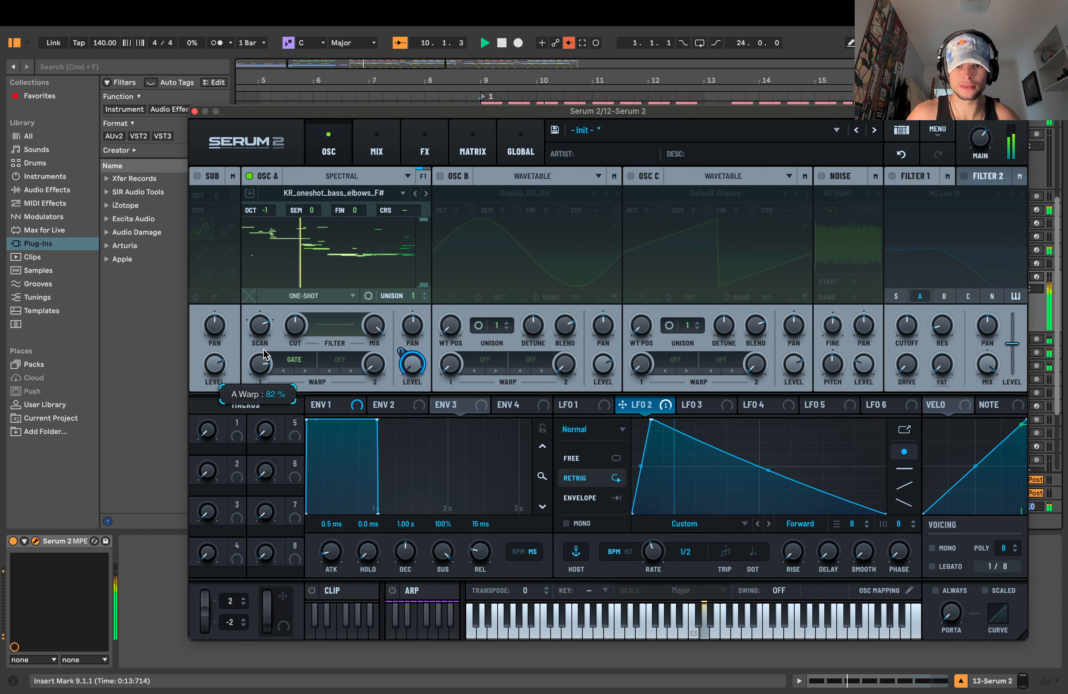
pyautogui.moveTo(266, 354); pyautogui.dragTo(263, 379)
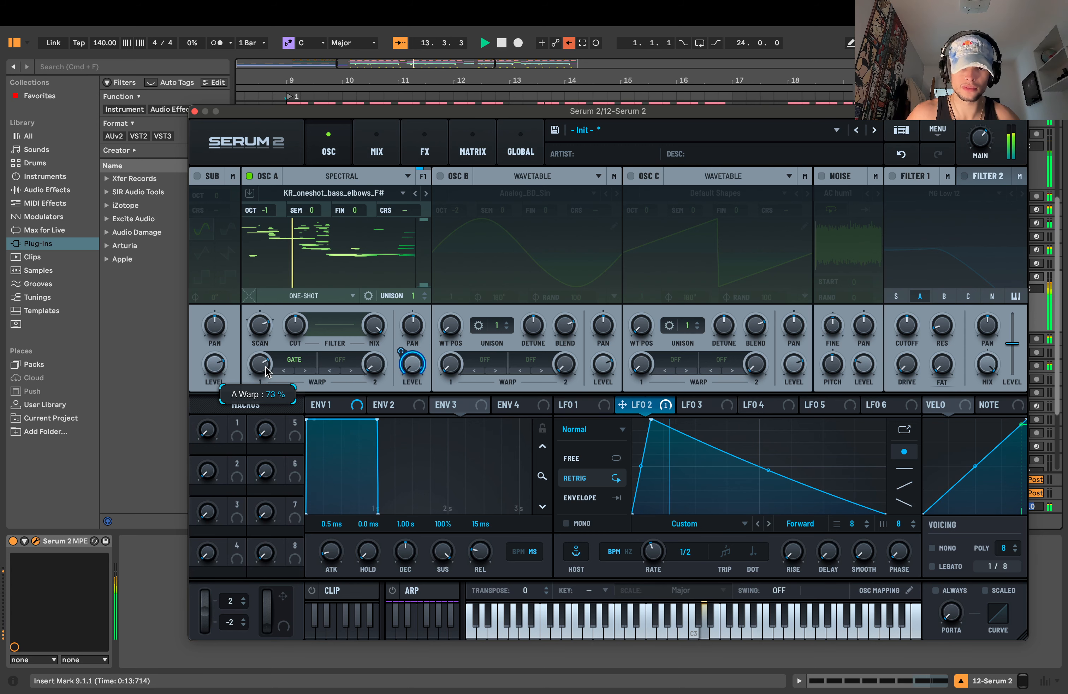
# - Close the Serum 2 window, stop playback, and fold track 12
pyautogui.click(194, 111)
pyautogui.press('space')
pyautogui.moveTo(421, 90); pyautogui.dragTo(577, 83)
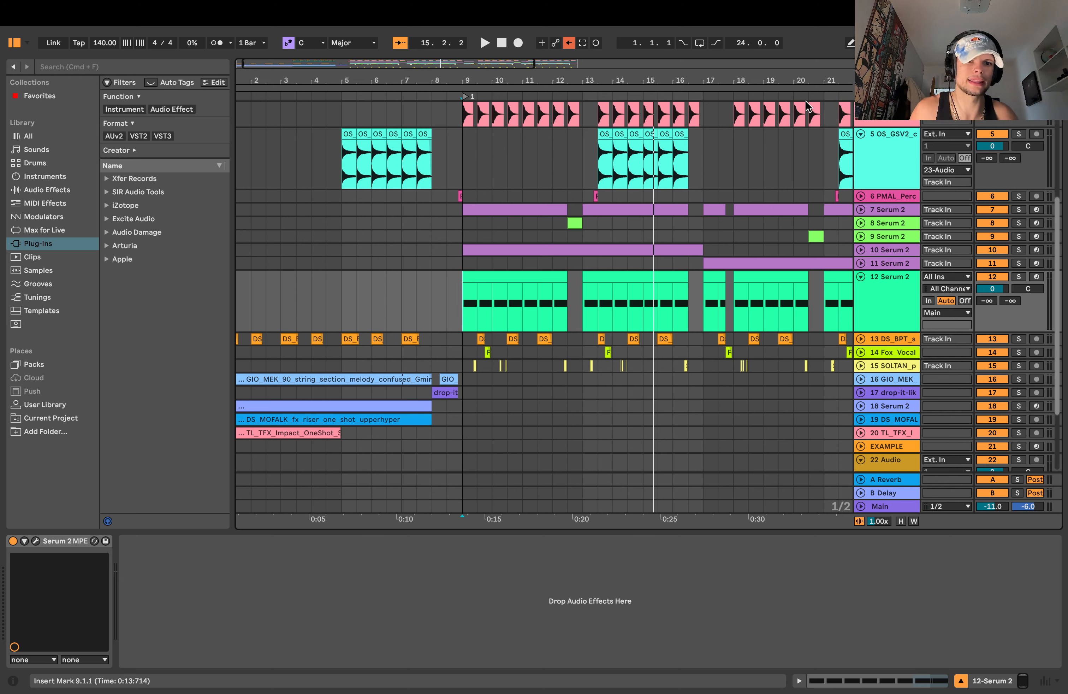
pyautogui.click(865, 276)
pyautogui.click(860, 277)
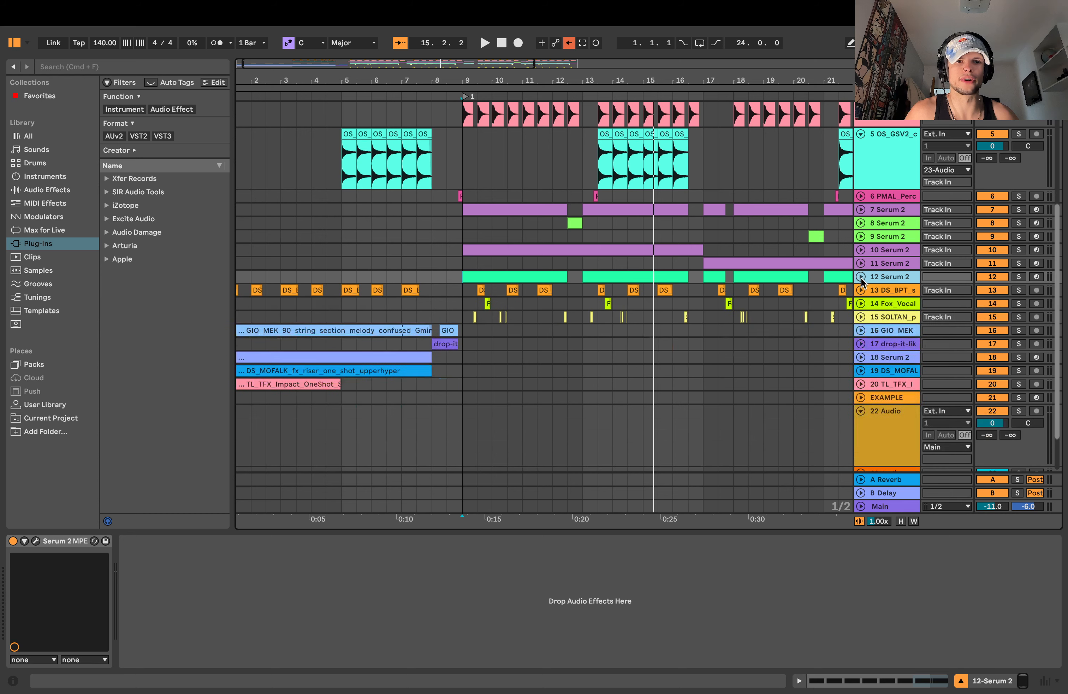
# - Unfold the SOLTAN percussion, Fox_Vocal and DS_BPT strings tracks and place the insert marker on track 15 at about 9.2.1
pyautogui.scroll(3, 486, 132)
pyautogui.click(861, 317)
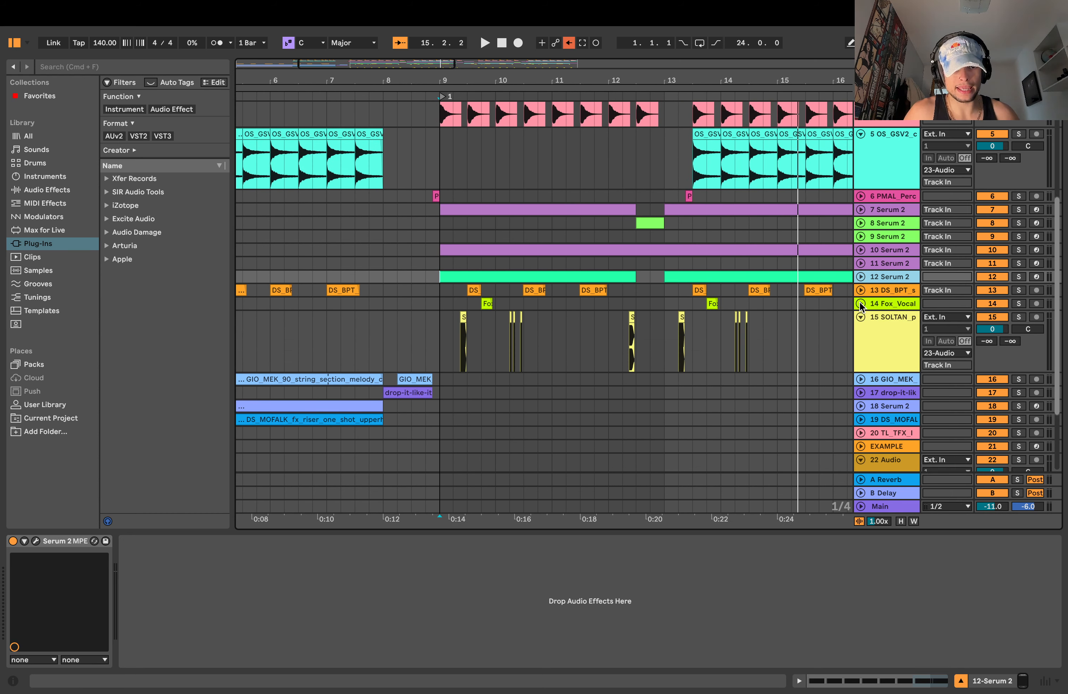
pyautogui.click(861, 303)
pyautogui.click(868, 288)
pyautogui.scroll(5, 451, 220)
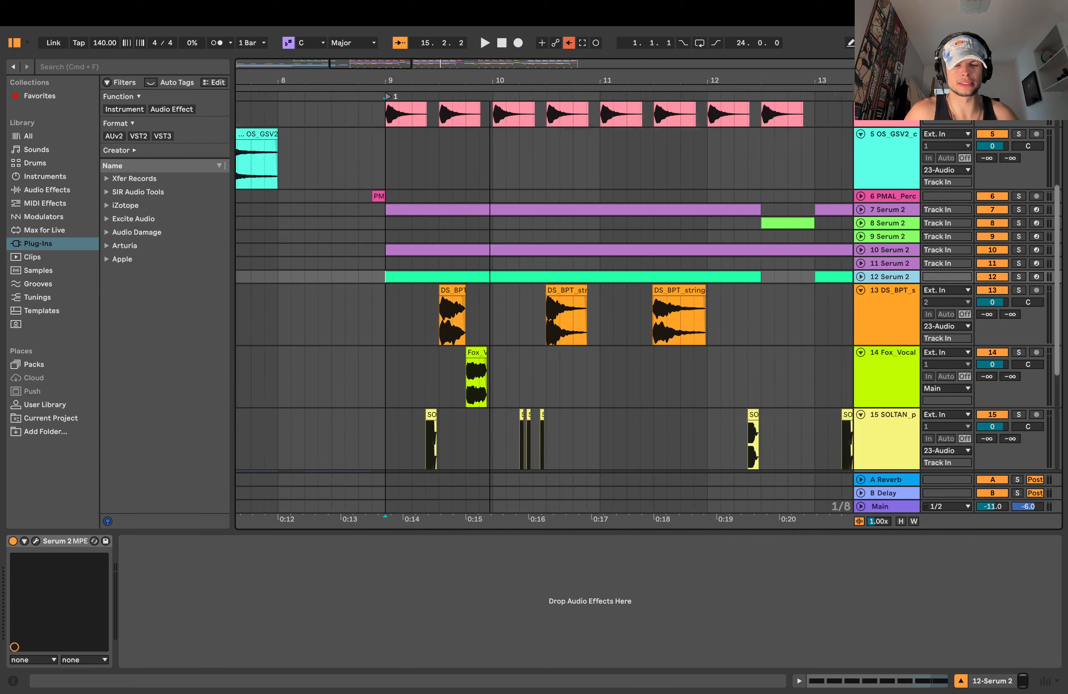
pyautogui.scroll(-2, 352, 290)
pyautogui.click(351, 291)
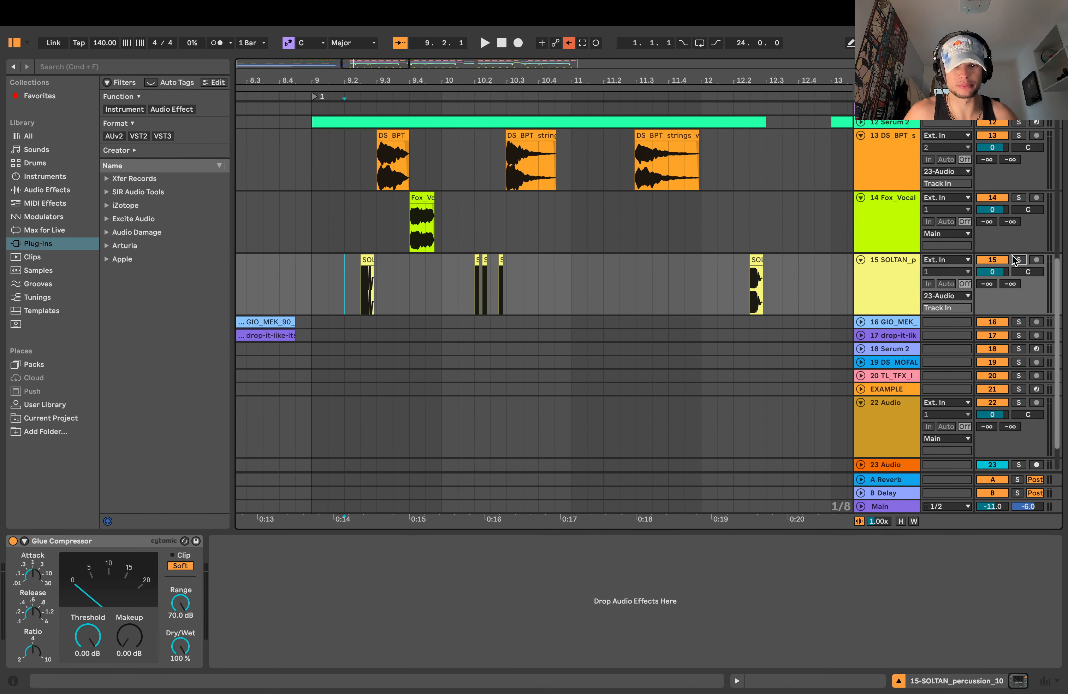
# - Examine the clip settings of the first SOLTAN_percussion_10 clip after bar 9, close them, and play the clip with track 15 soloed
pyautogui.click(366, 307)
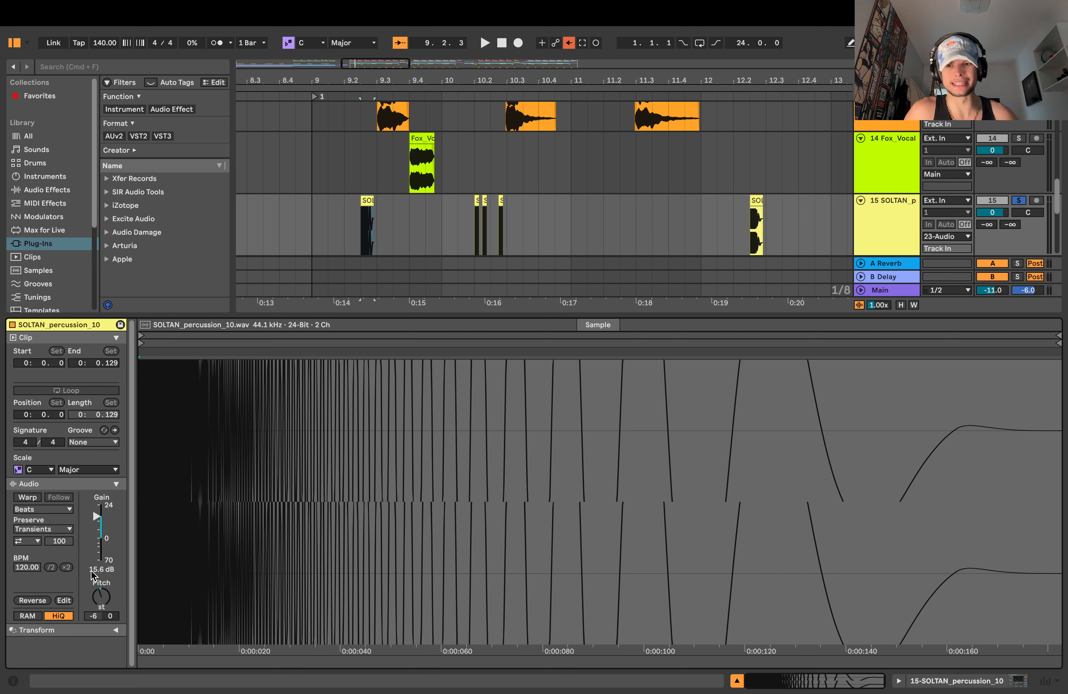
pyautogui.hotkey('shift', 'Tab')
pyautogui.click(360, 383)
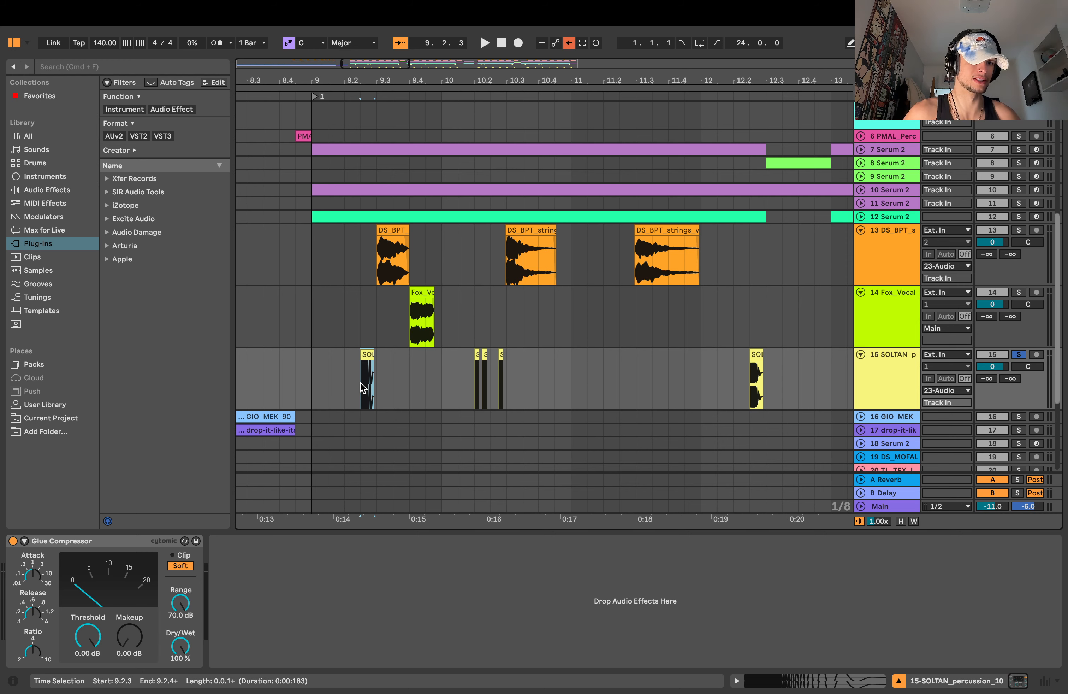
pyautogui.hscroll(-5, 363, 387)
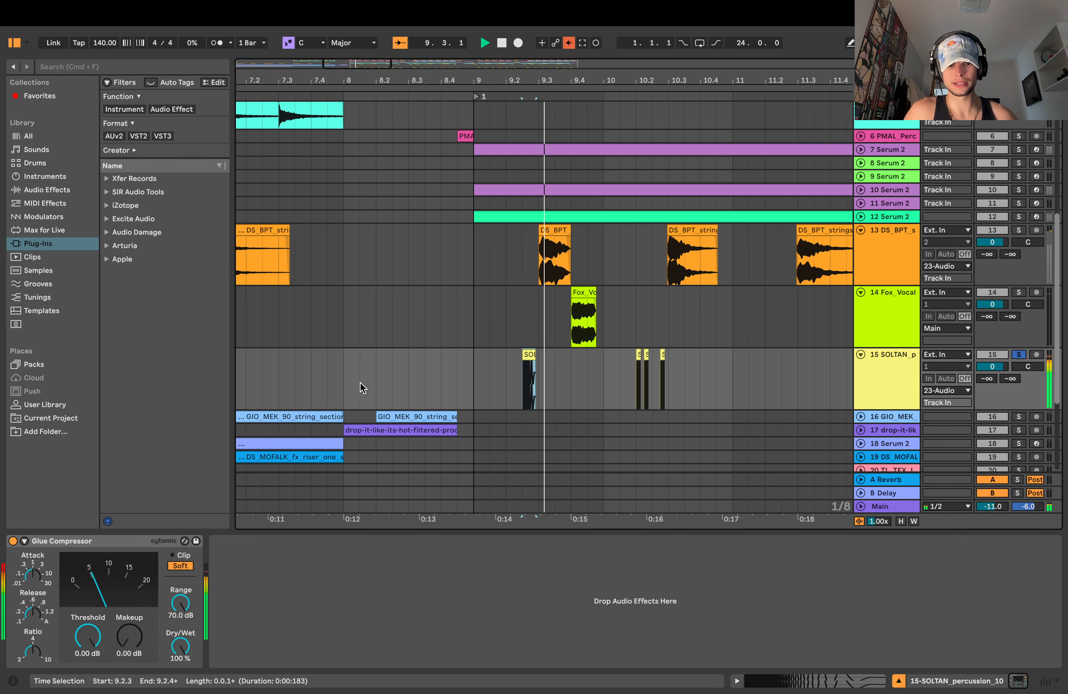
# - Play the track 15 percussion hits within the full mix from 10.1.1 and from 9.2.3
pyautogui.click(603, 388)
pyautogui.press('space')
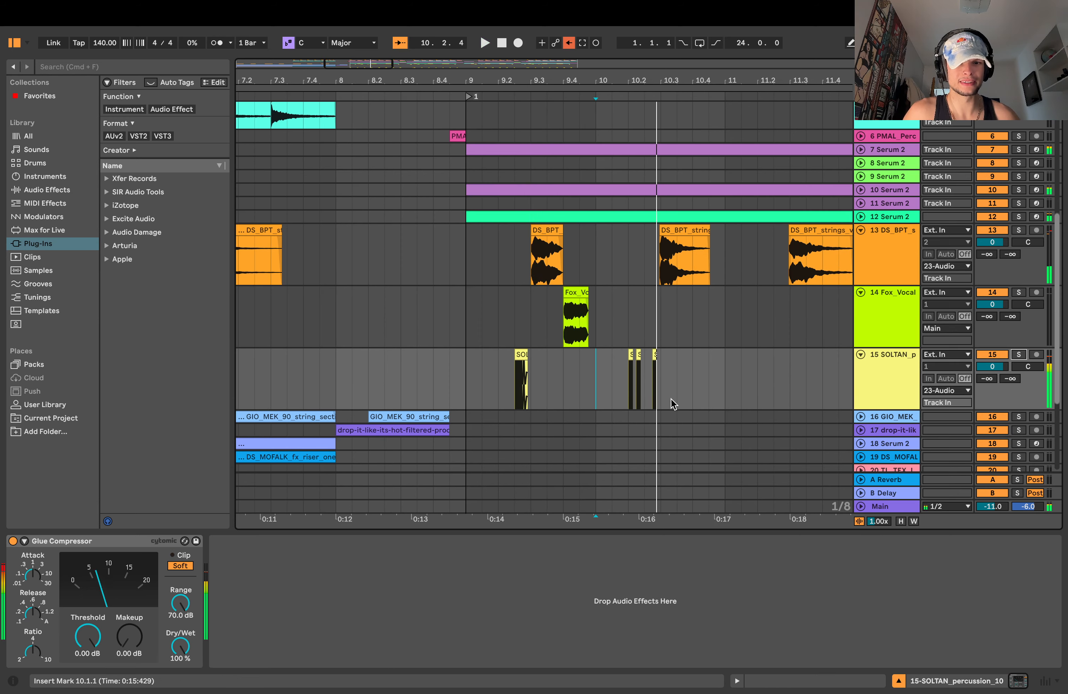
pyautogui.click(509, 388)
pyautogui.hscroll(-1, 472, 390)
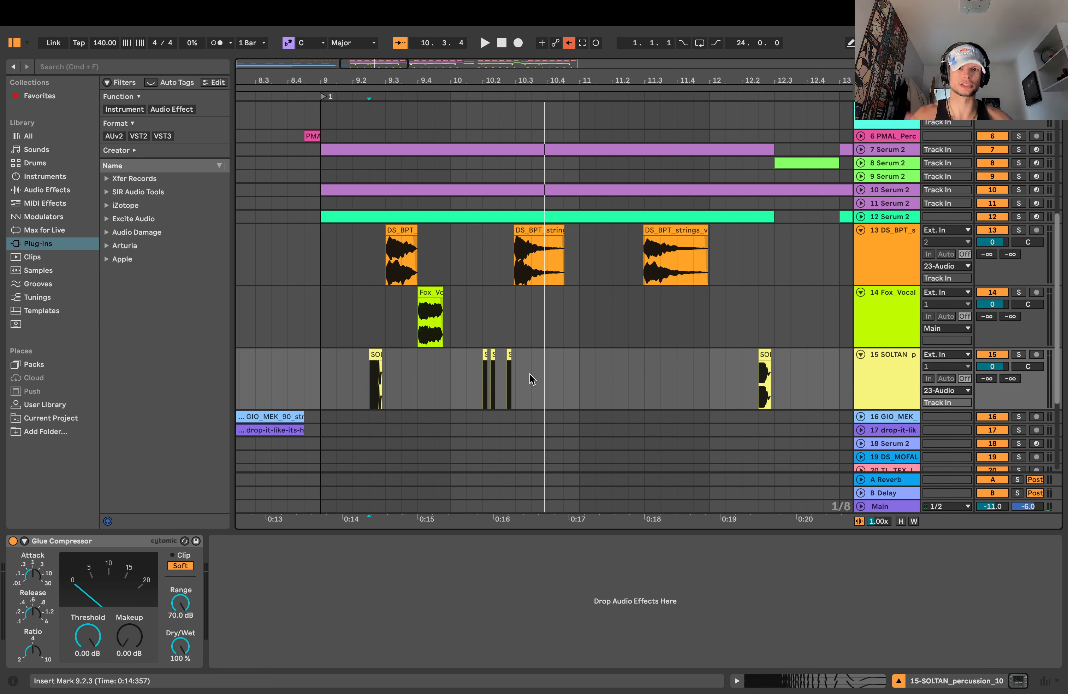
# - Play the Fox_Vocal one-shot from 9.4.1 with track 14 soloed, and clear the solo
pyautogui.scroll(-10, 576, 301)
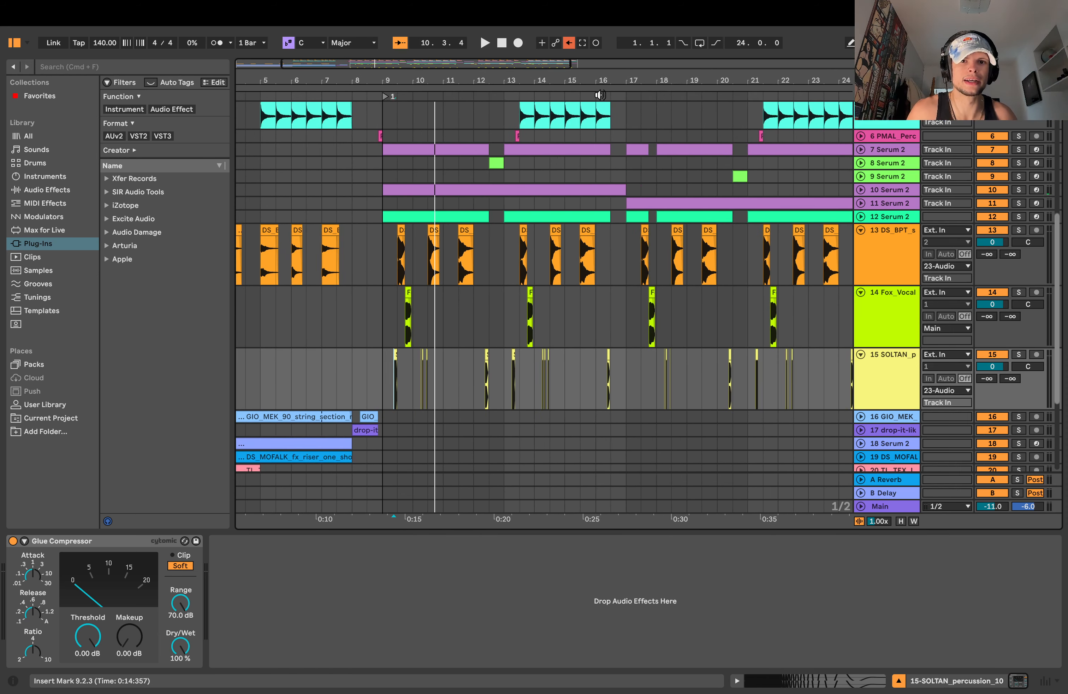
pyautogui.moveTo(602, 81)
pyautogui.mouseDown()
pyautogui.moveTo(440, 82)
pyautogui.moveTo(583, 82)
pyautogui.moveTo(596, 61)
pyautogui.mouseUp()
pyautogui.moveTo(691, 371); pyautogui.dragTo(292, 387)
pyautogui.click(324, 383)
pyautogui.moveTo(389, 81); pyautogui.dragTo(393, 157)
pyautogui.click(460, 301)
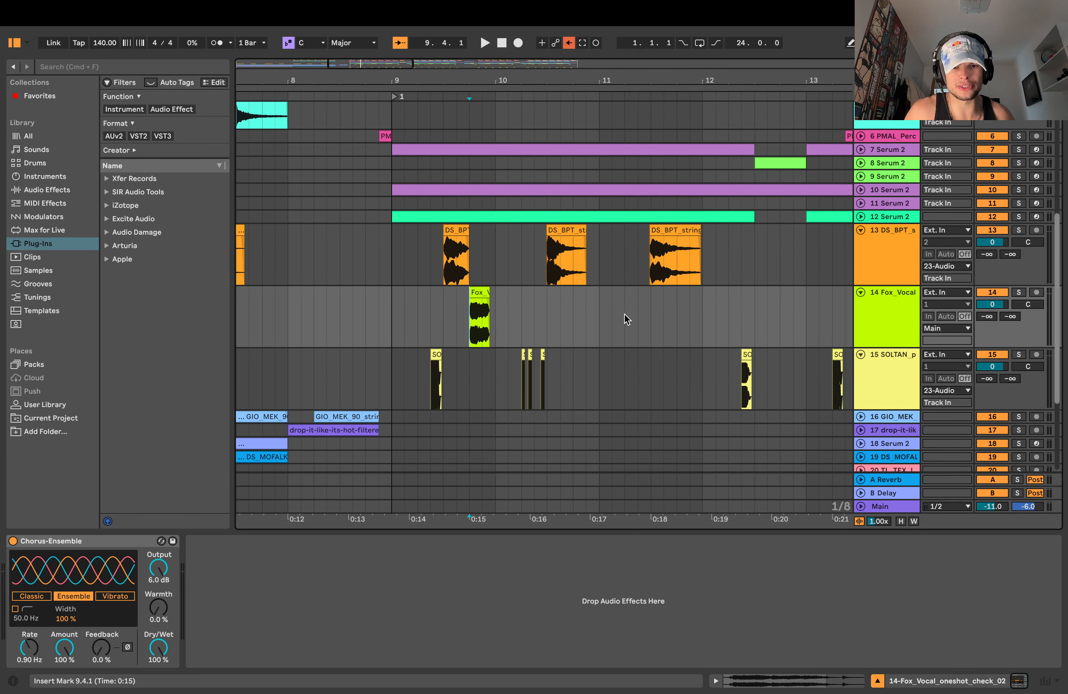
pyautogui.press('space')
pyautogui.press('space')
pyautogui.press('space')
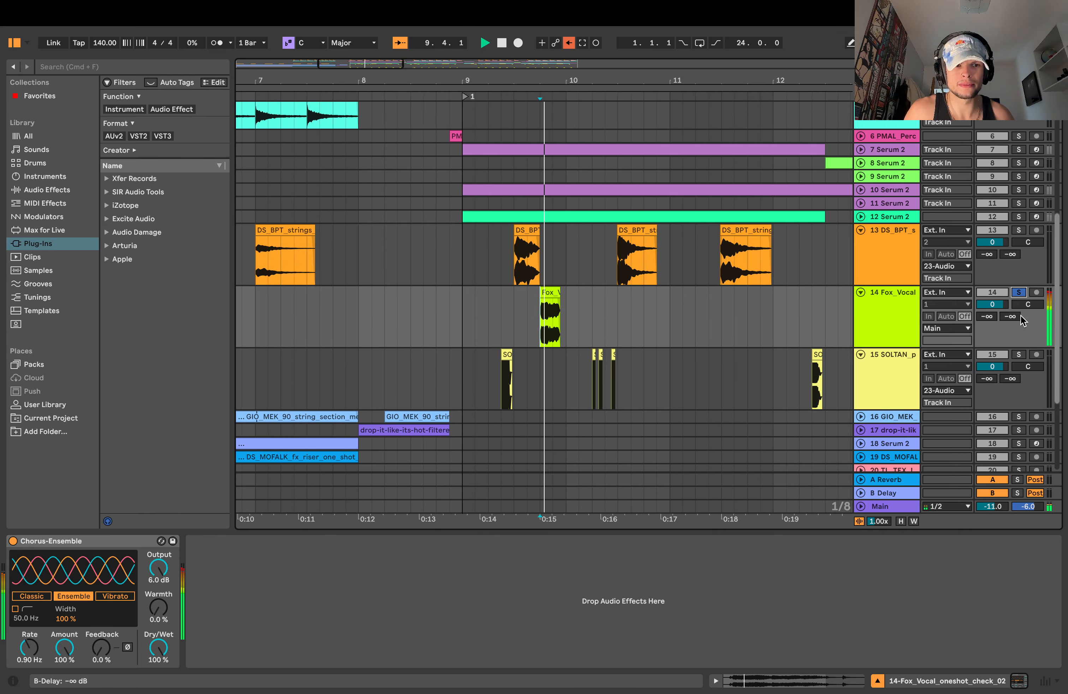
pyautogui.click(1019, 293)
pyautogui.press('space')
# - Play the vocal one-shot within the full mix from 8.3.3
pyautogui.press('space')
pyautogui.click(463, 330)
pyautogui.click(418, 339)
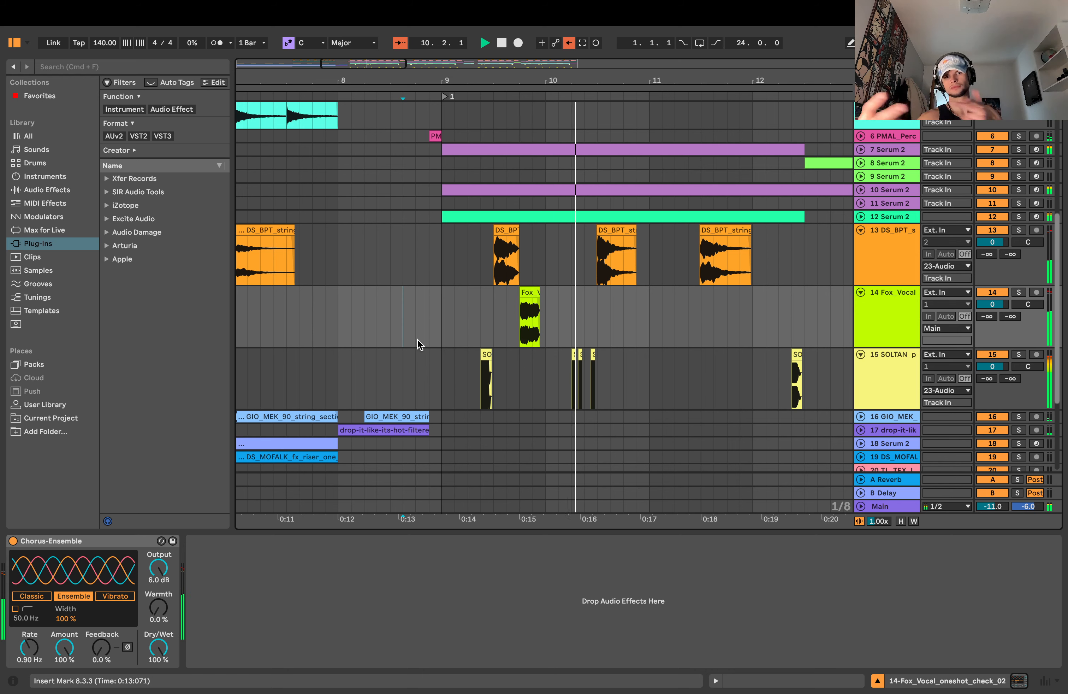
pyautogui.press('space')
# - Play the DS_BPT strings clips from 10.3.1 with track 13 soloed, and clear the solo
pyautogui.moveTo(555, 85); pyautogui.dragTo(555, 68)
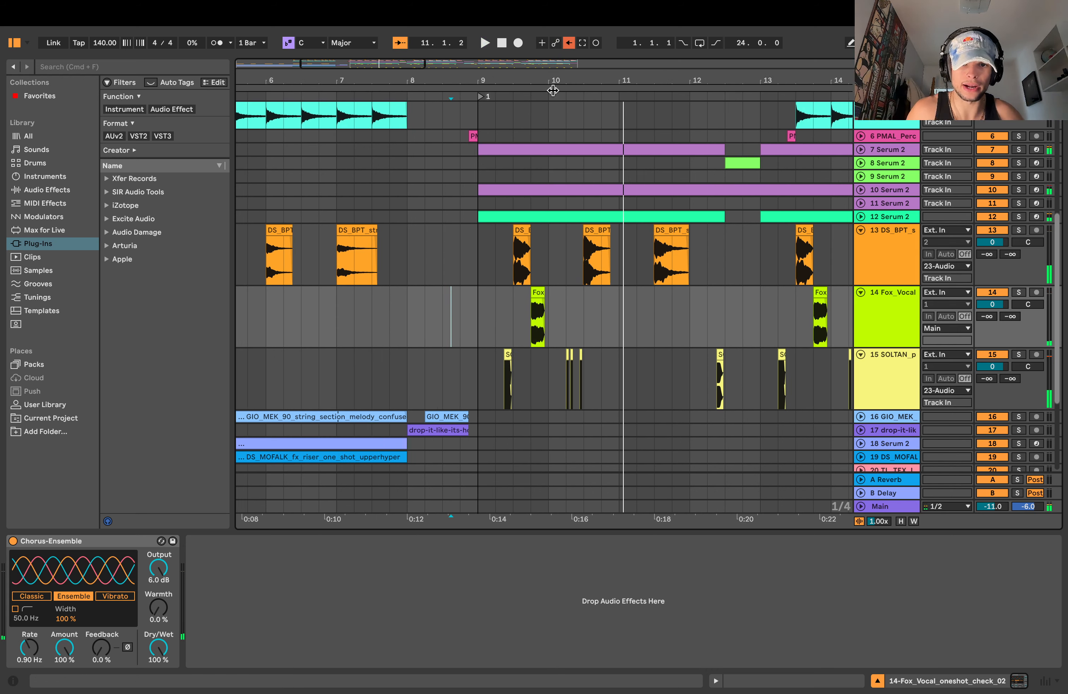
pyautogui.click(513, 265)
pyautogui.click(1020, 231)
pyautogui.press('space')
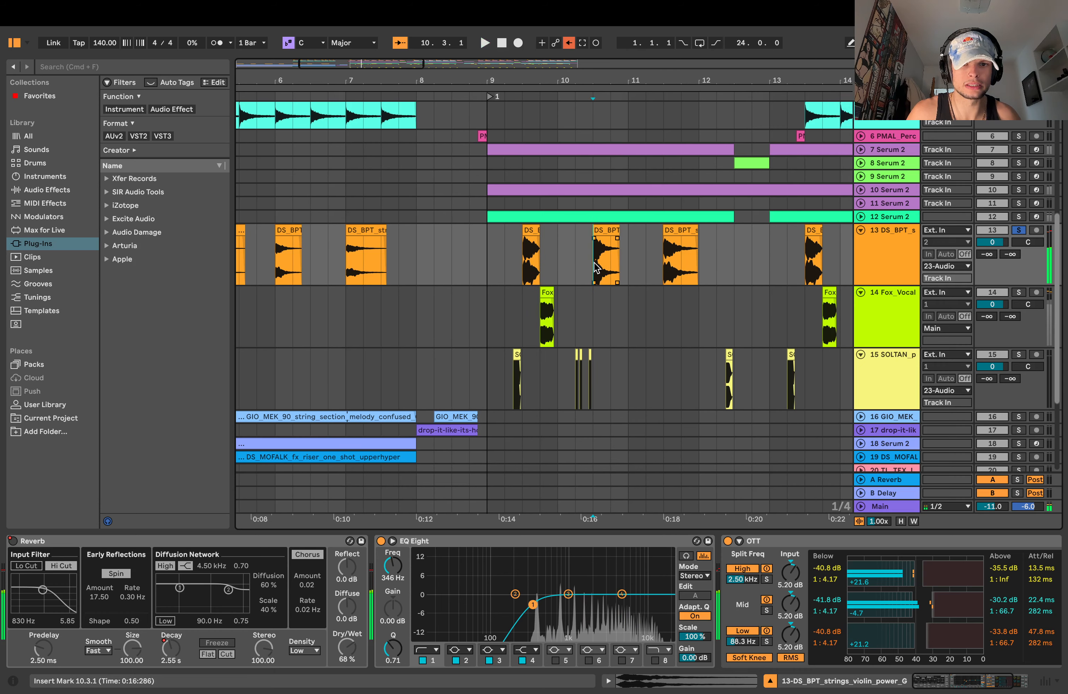
pyautogui.press('space')
pyautogui.moveTo(658, 88); pyautogui.dragTo(649, 70)
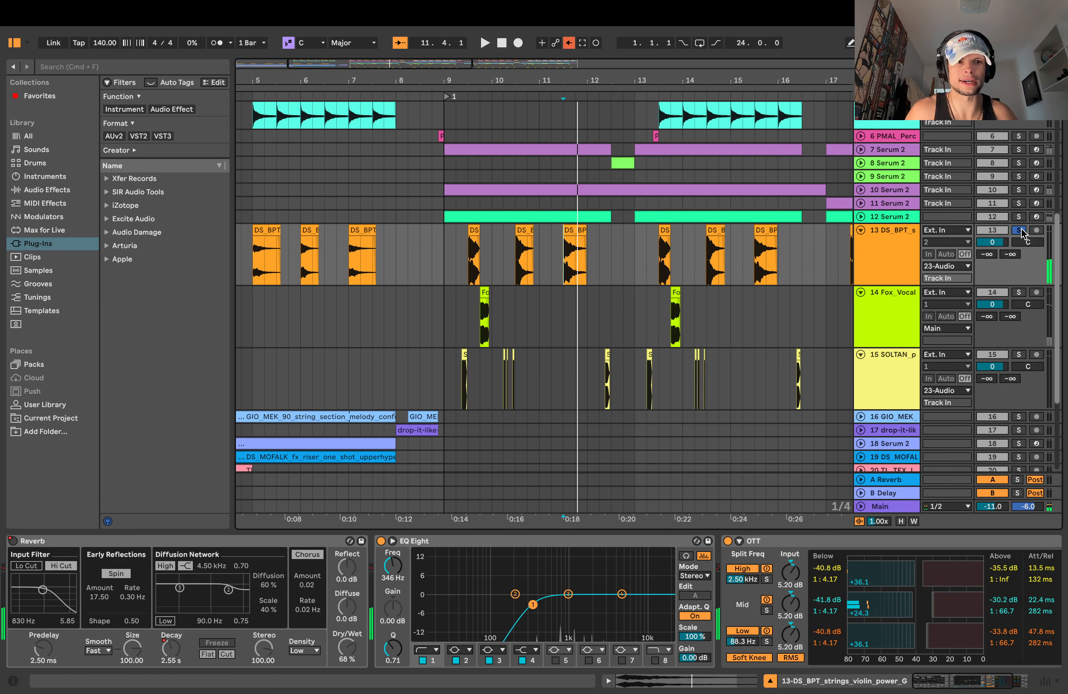
pyautogui.click(1020, 230)
# - Unfold track 12, solo the Serum 2 bass tracks together with the track 13 strings, and play them from 8.4.1
pyautogui.scroll(5, 656, 318)
pyautogui.click(862, 330)
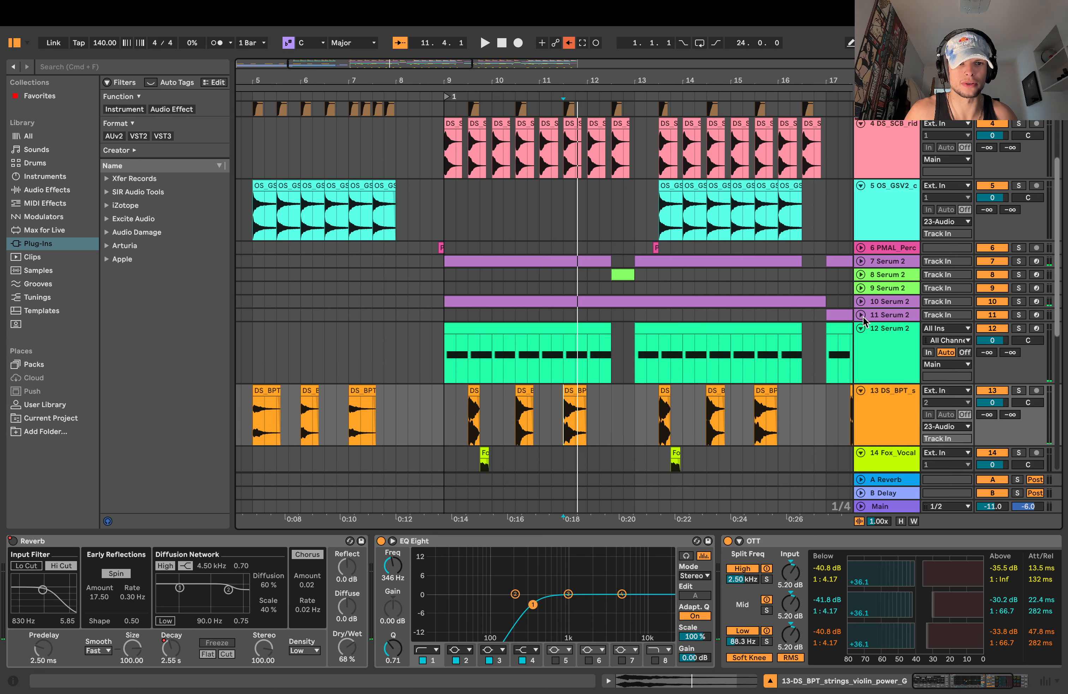
pyautogui.click(1019, 328)
pyautogui.click(1019, 314)
pyautogui.click(1019, 301)
pyautogui.click(1019, 274)
pyautogui.click(1019, 261)
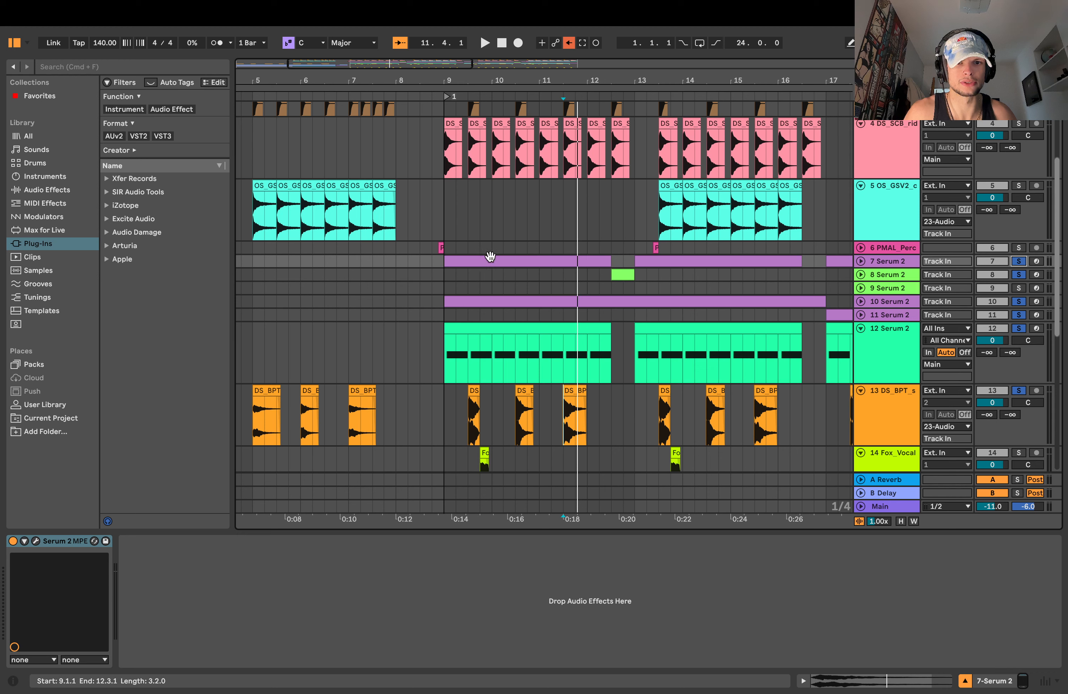
pyautogui.click(436, 261)
pyautogui.press('space')
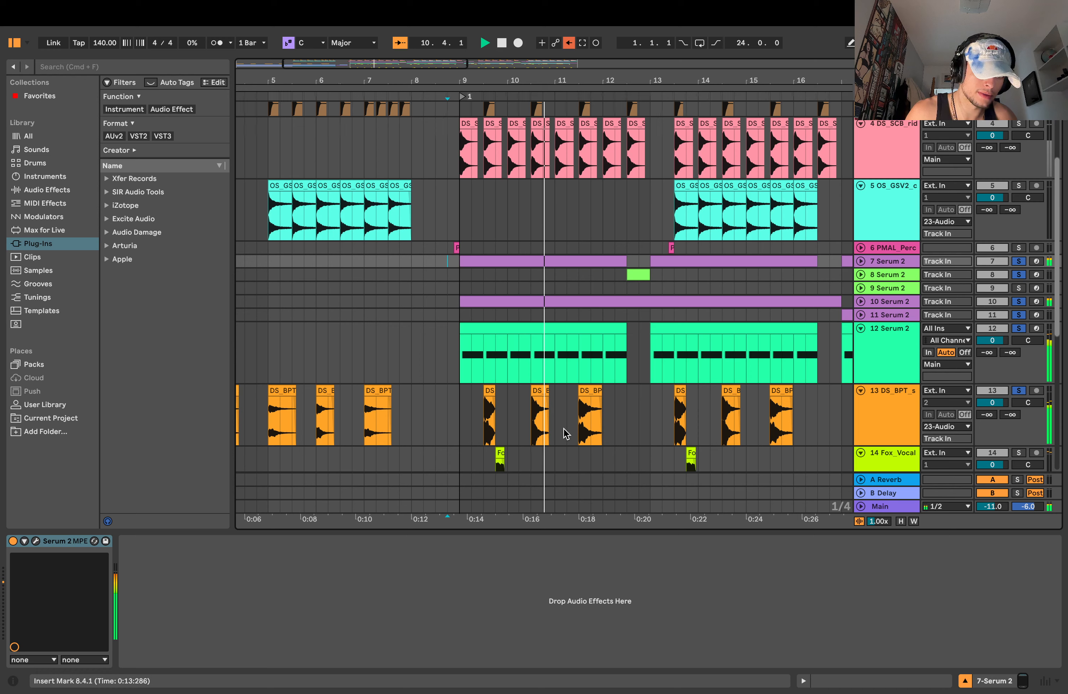
# - Stop playback, clear the track solos, and fold all tracks in the arrangement
pyautogui.scroll(5, 624, 374)
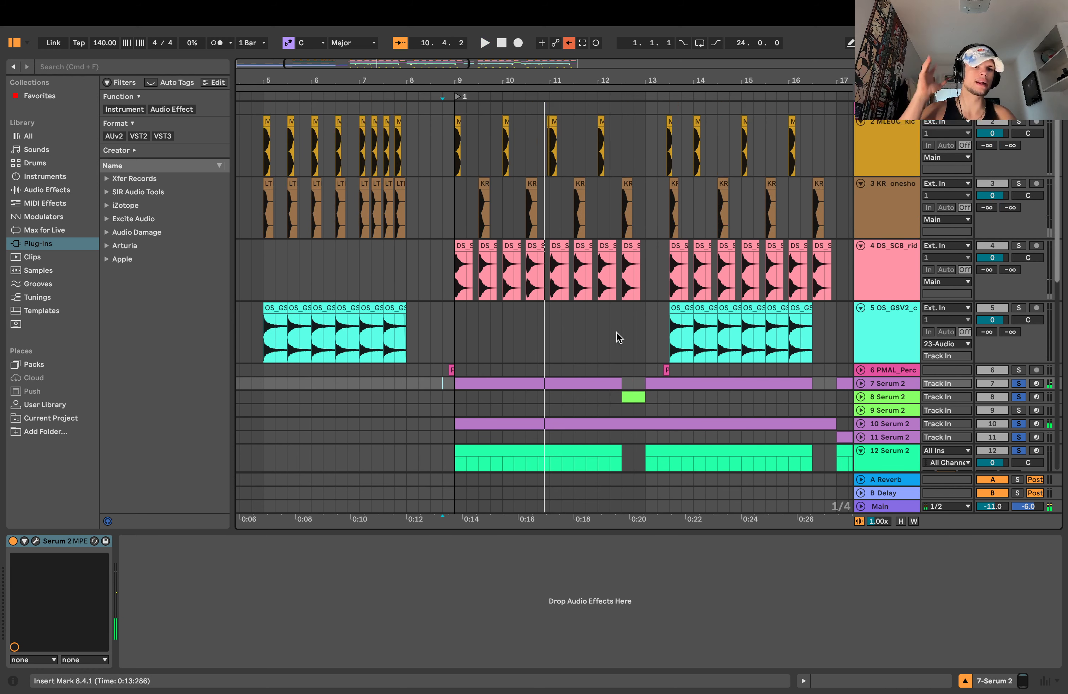
pyautogui.click(905, 381)
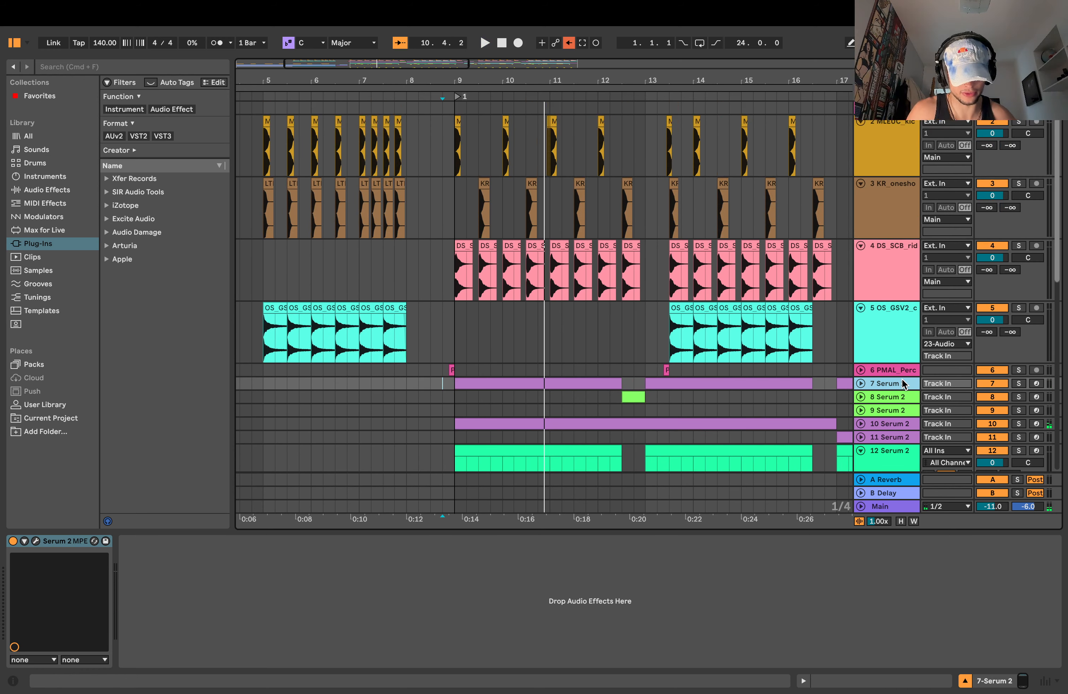
pyautogui.press('super+a')
pyautogui.press('u')
pyautogui.click(740, 261)
pyautogui.moveTo(631, 82); pyautogui.dragTo(628, 42)
pyautogui.click(401, 308)
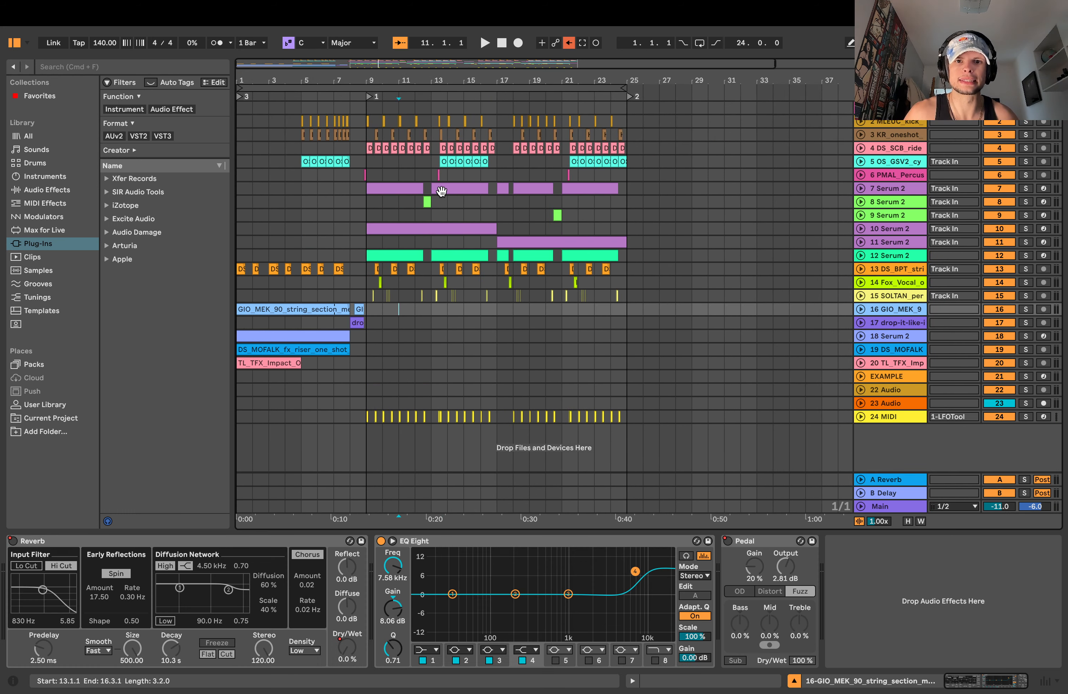
# - Mark the first drop phrase by selecting 9.1.1 to 13.1.1 across all tracks
pyautogui.moveTo(430, 83)
pyautogui.mouseDown()
pyautogui.moveTo(427, 117)
pyautogui.moveTo(547, 126)
pyautogui.mouseUp()
pyautogui.moveTo(468, 126); pyautogui.dragTo(513, 90)
pyautogui.moveTo(335, 110)
pyautogui.mouseDown()
pyautogui.moveTo(391, 139)
pyautogui.moveTo(705, 424)
pyautogui.mouseUp()
pyautogui.click(702, 376)
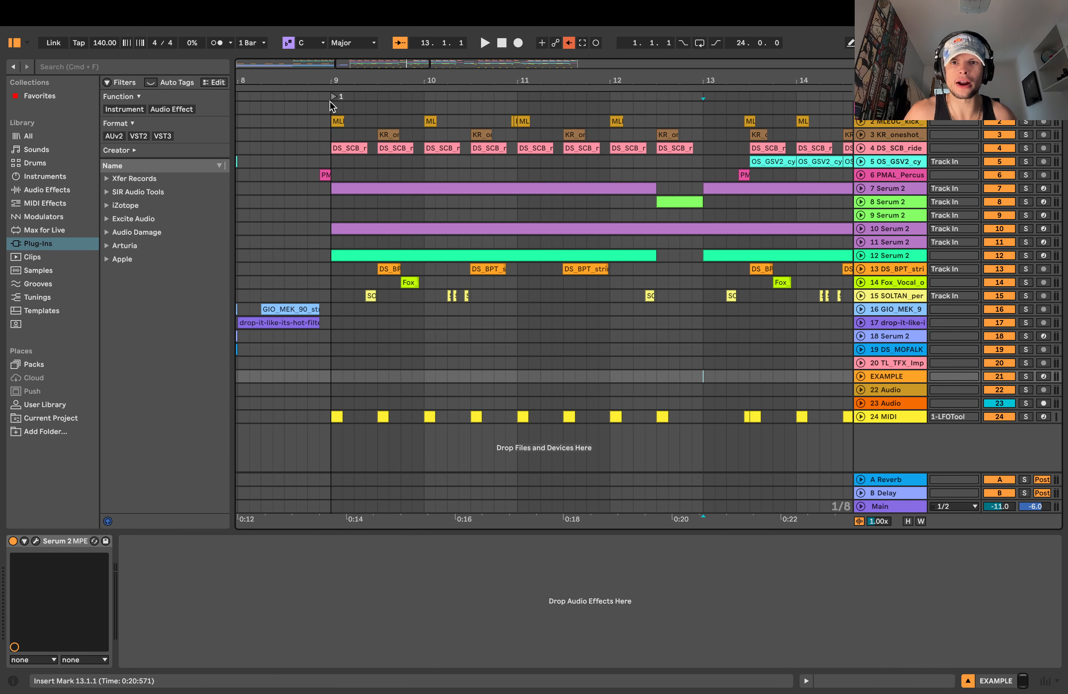
pyautogui.moveTo(332, 106); pyautogui.dragTo(706, 463)
pyautogui.press('-')
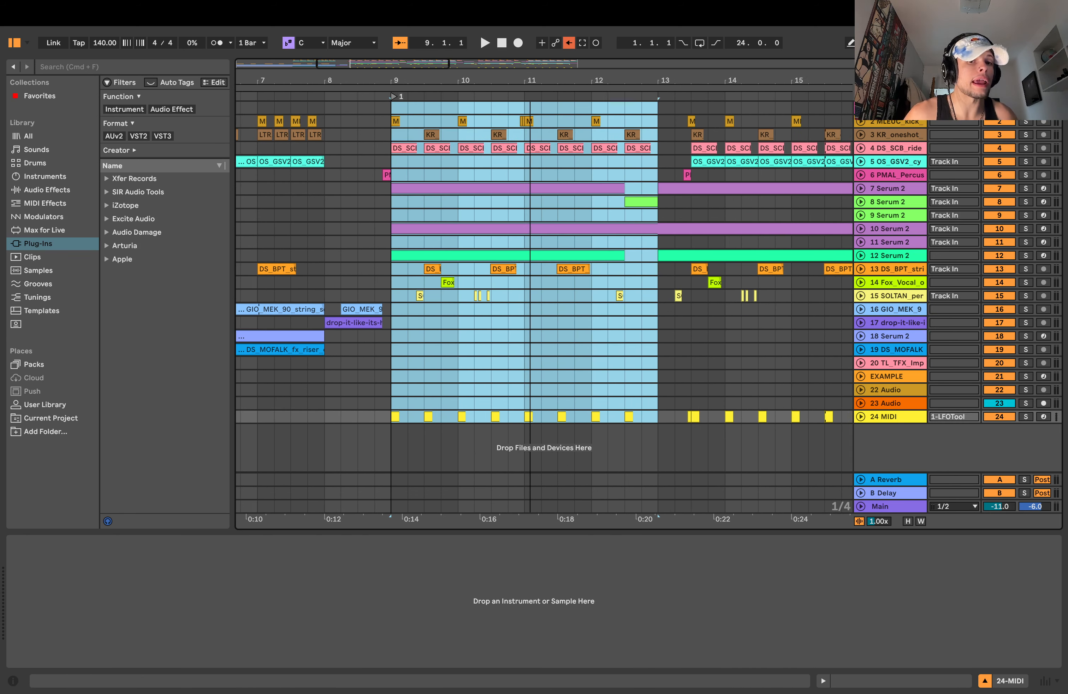
pyautogui.press('-')
pyautogui.moveTo(499, 80); pyautogui.dragTo(522, 49)
pyautogui.moveTo(380, 109); pyautogui.dragTo(654, 420)
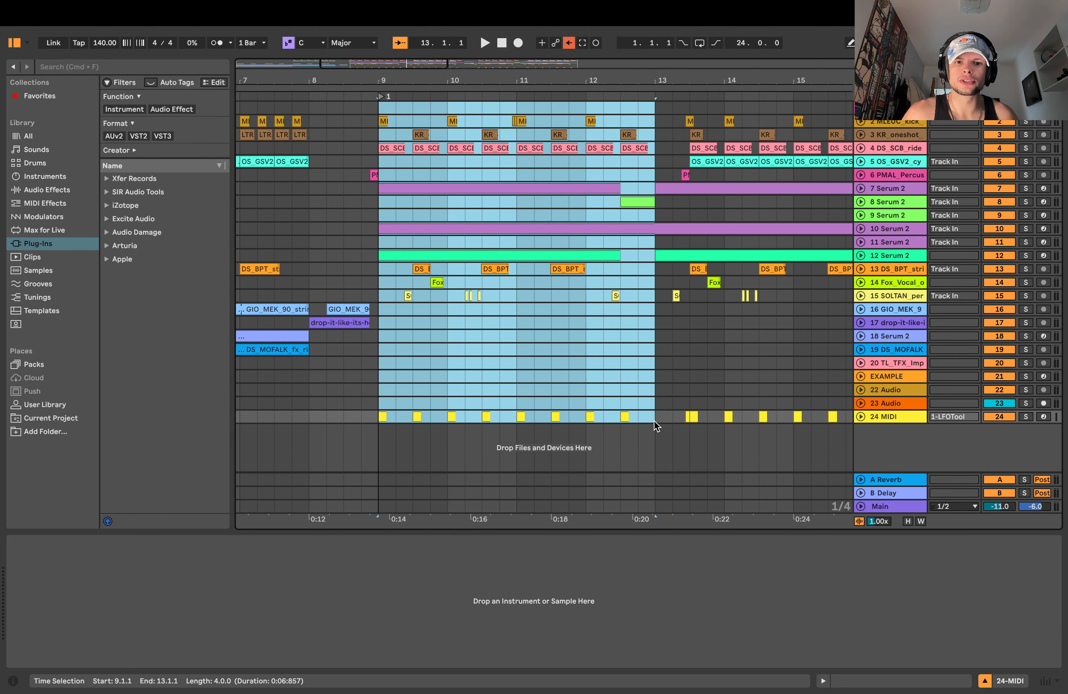
# - Select the fill from 12.3.1 to 13.1.1 across all tracks and play it with Serum 2 track 8 soloed
pyautogui.moveTo(619, 85); pyautogui.dragTo(409, 86)
pyautogui.moveTo(409, 176); pyautogui.dragTo(454, 437)
pyautogui.moveTo(407, 107); pyautogui.dragTo(453, 448)
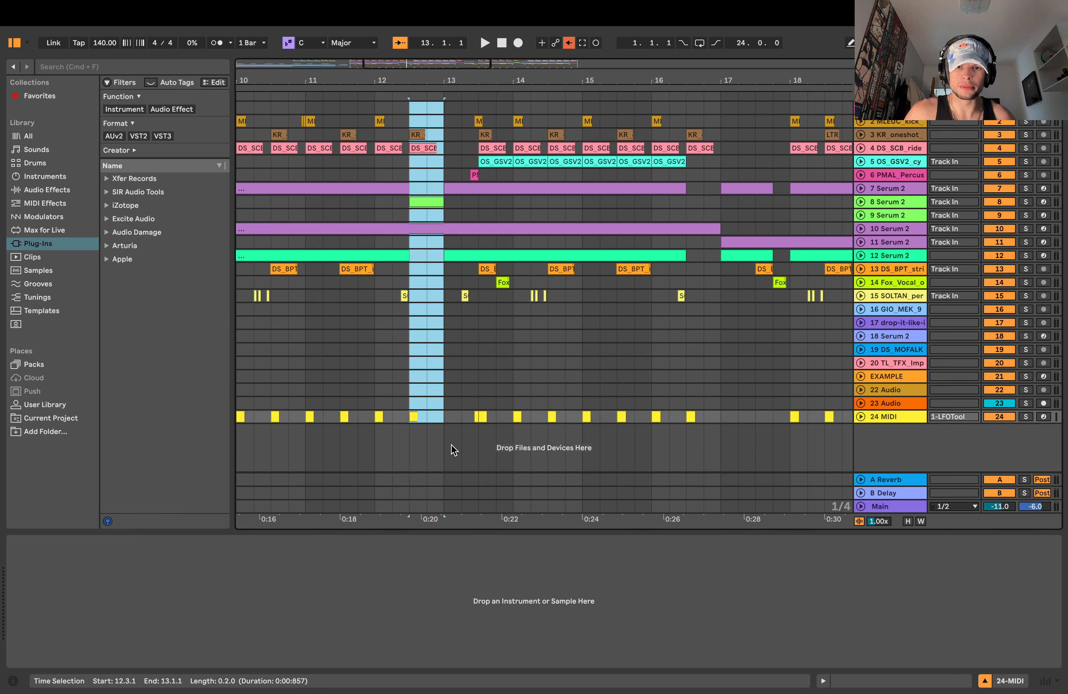
pyautogui.click(408, 205)
pyautogui.press('space')
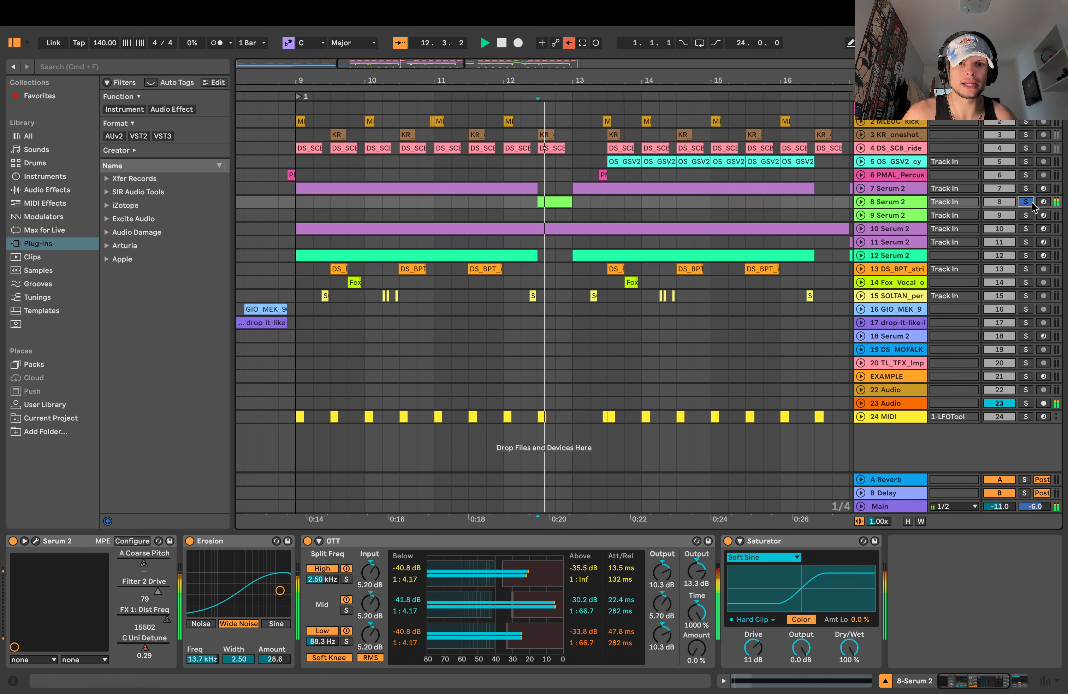
pyautogui.press('space')
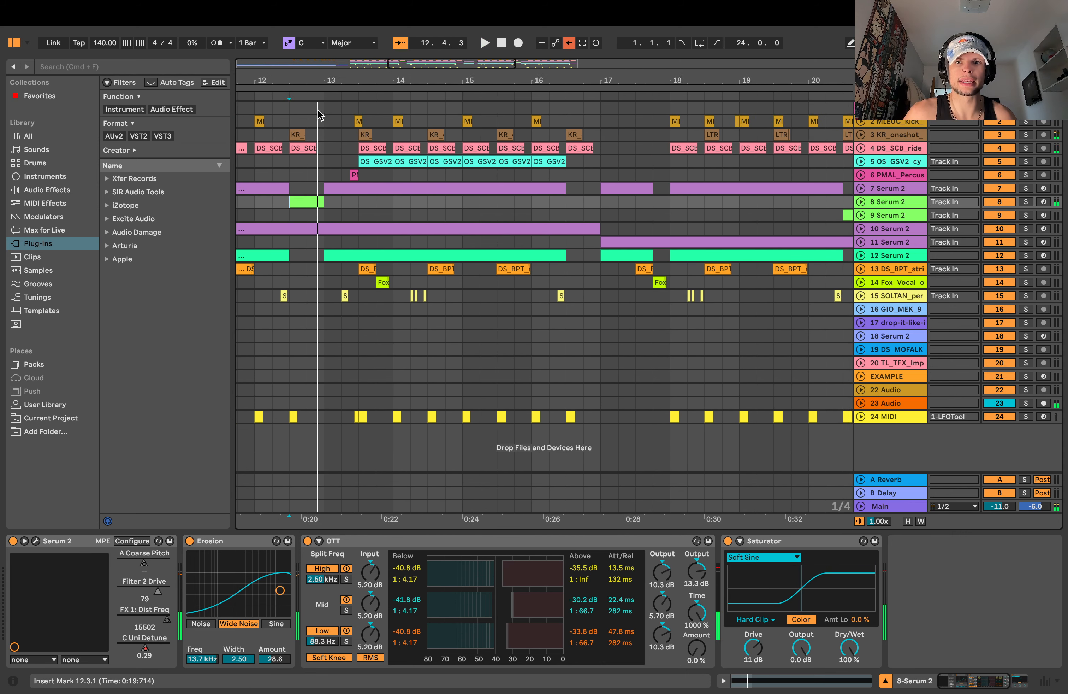
# - Mark the second drop phrase by selecting bars 13 to 17 across all tracks
pyautogui.moveTo(324, 105); pyautogui.dragTo(601, 421)
pyautogui.moveTo(563, 83); pyautogui.dragTo(401, 83)
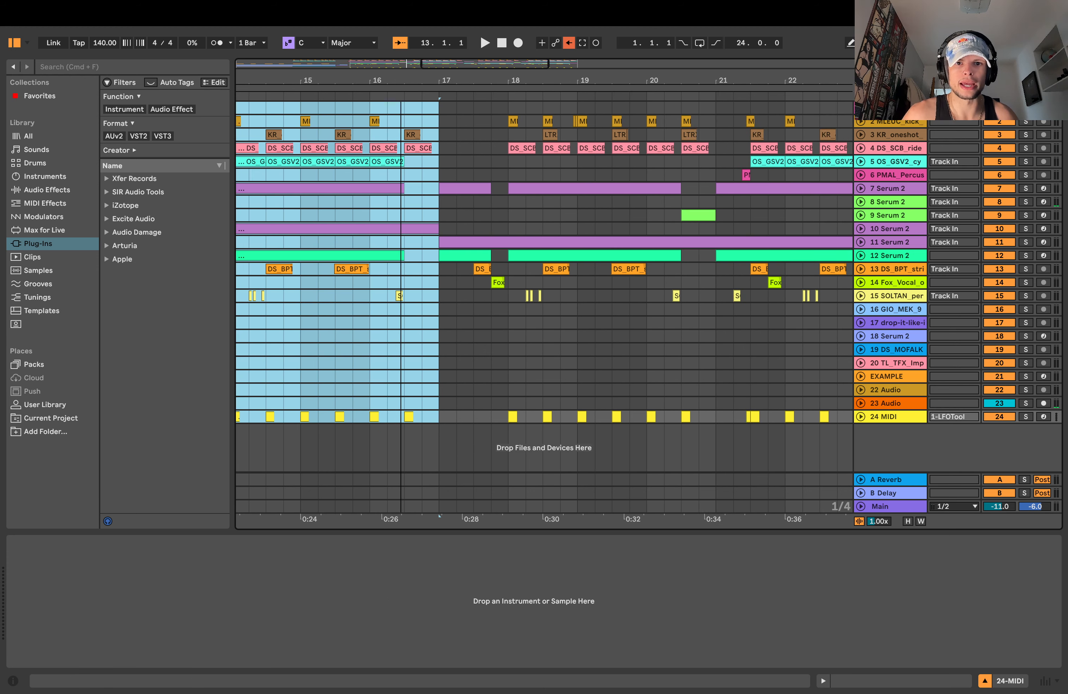
pyautogui.moveTo(506, 73); pyautogui.dragTo(504, 103)
# - Play the start of the second half of the drop from 17.1.1 and stop playback
pyautogui.click(446, 128)
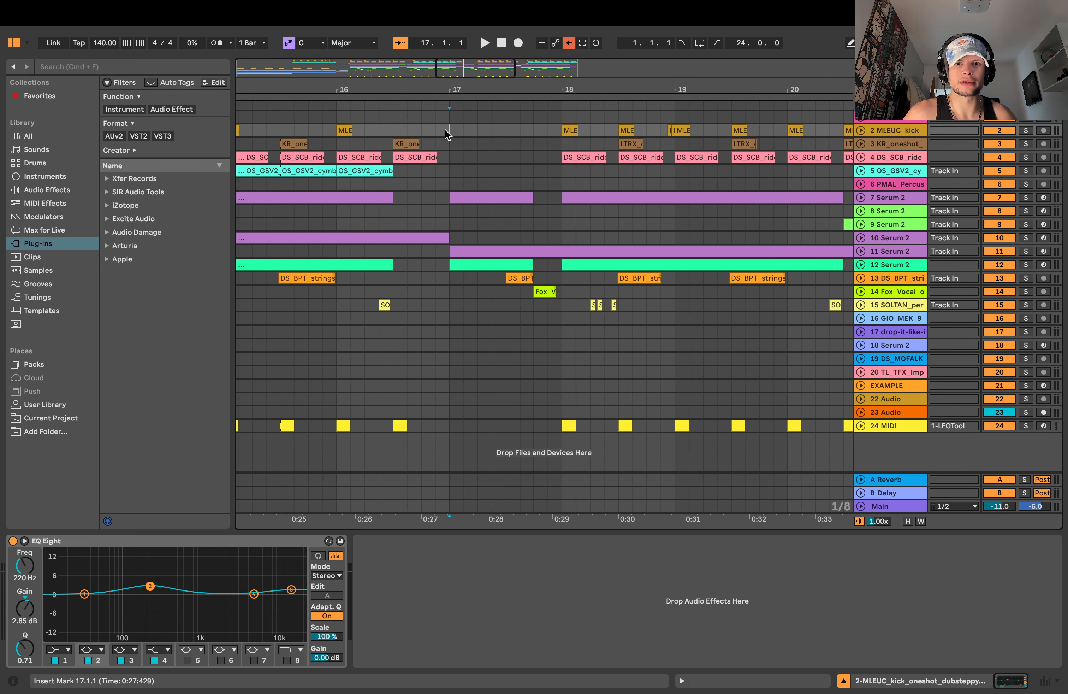
pyautogui.press('space')
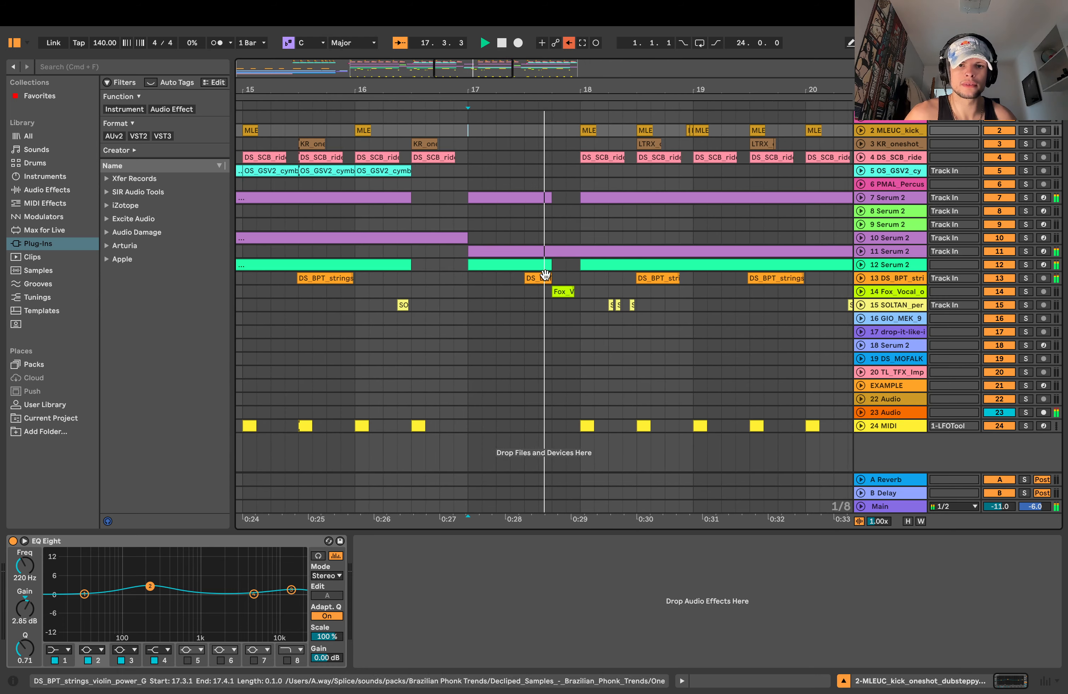
pyautogui.press('space')
pyautogui.click(368, 173)
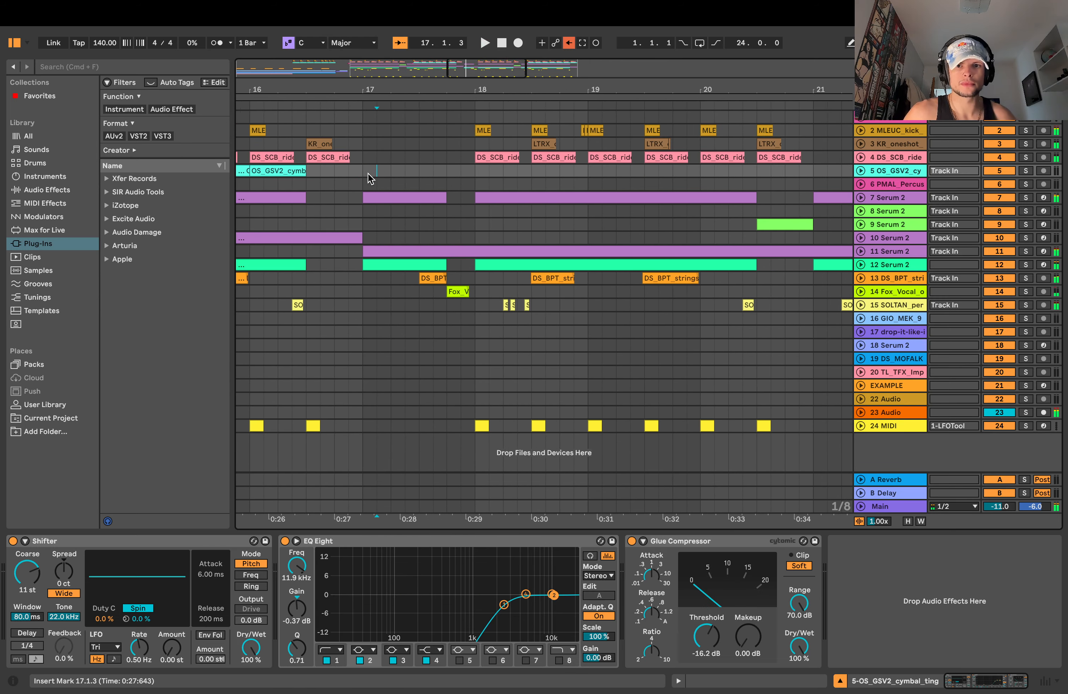
# - Select the Main track, hide the device view, and select bars 17 to 25 across all tracks
pyautogui.click(914, 508)
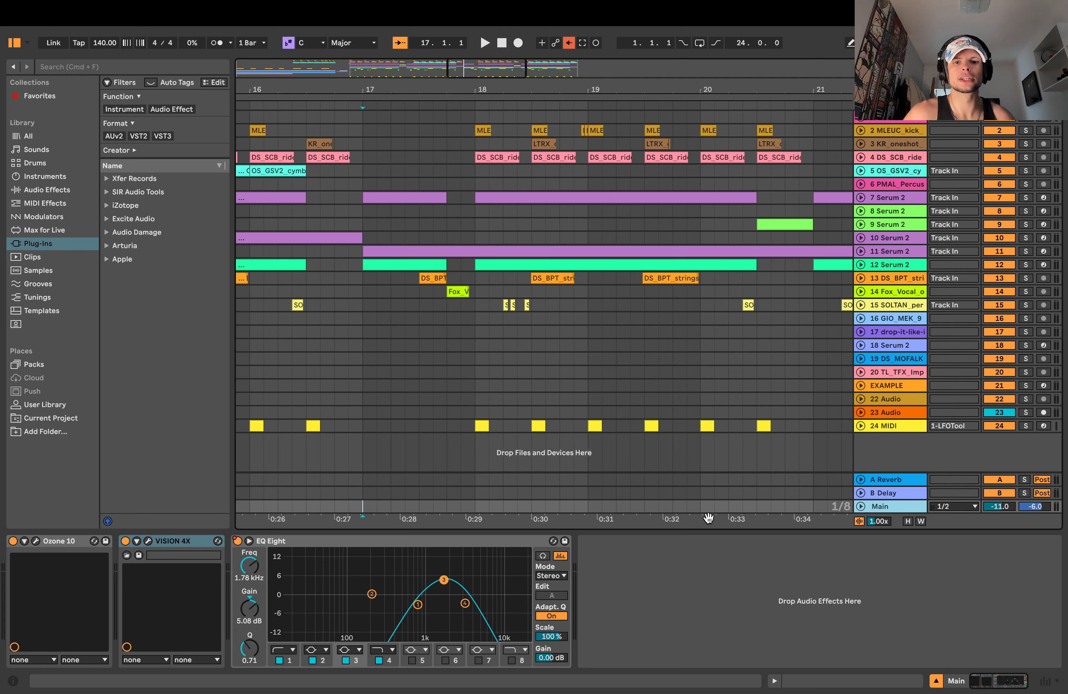
pyautogui.press('super+alt+l')
pyautogui.moveTo(480, 80); pyautogui.dragTo(594, 12)
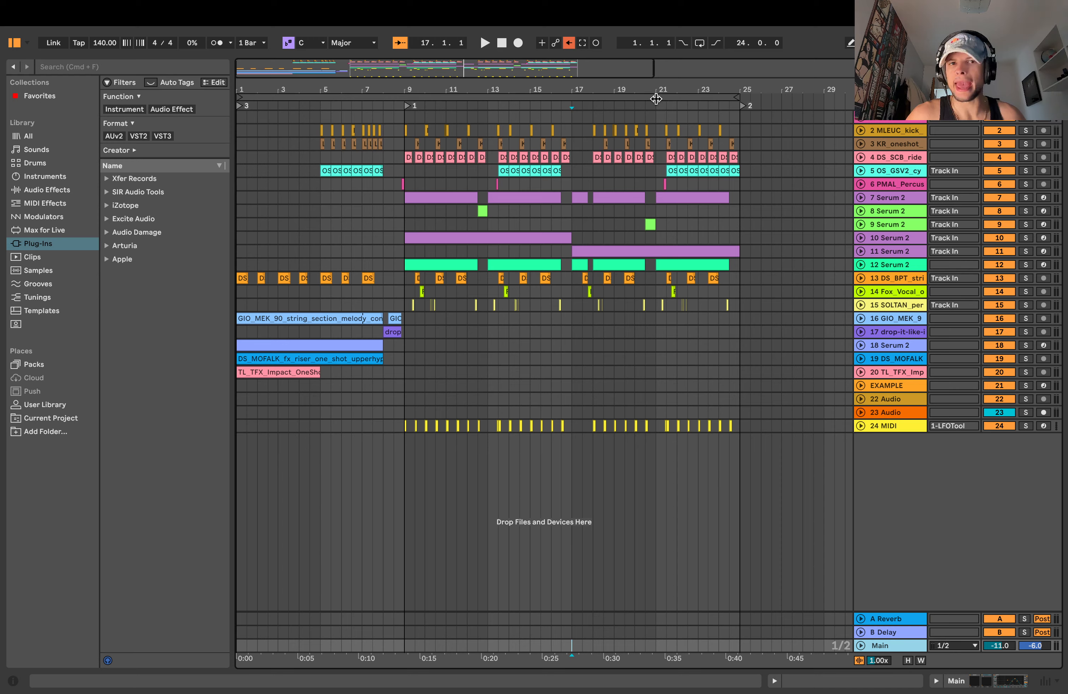
pyautogui.moveTo(671, 91); pyautogui.dragTo(595, 92)
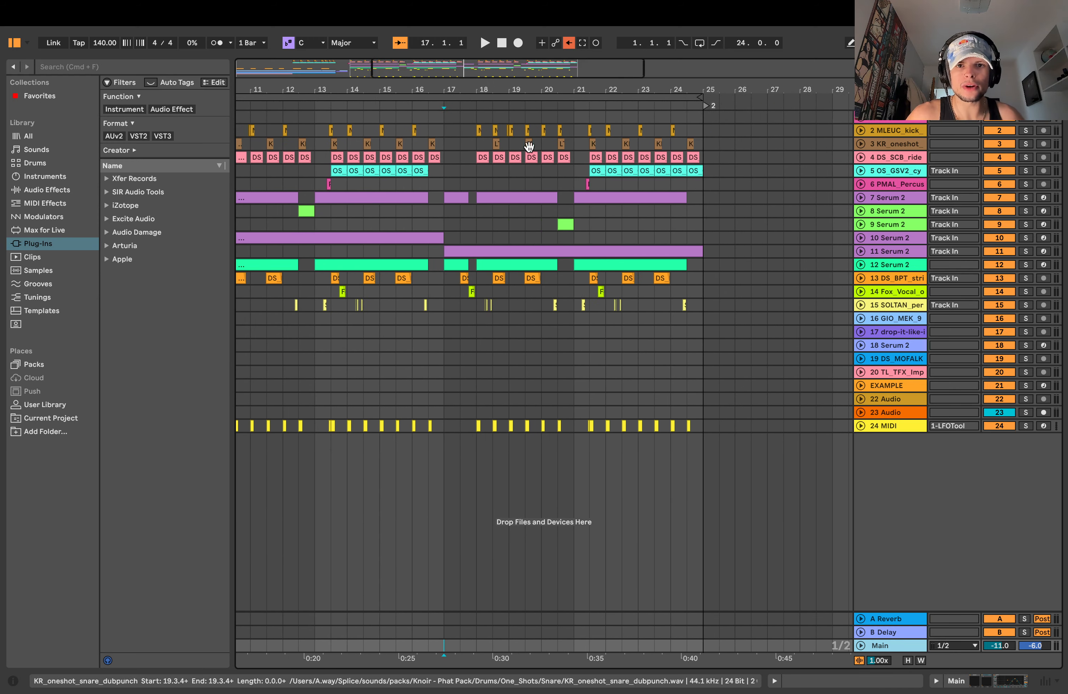
pyautogui.moveTo(441, 117); pyautogui.dragTo(704, 426)
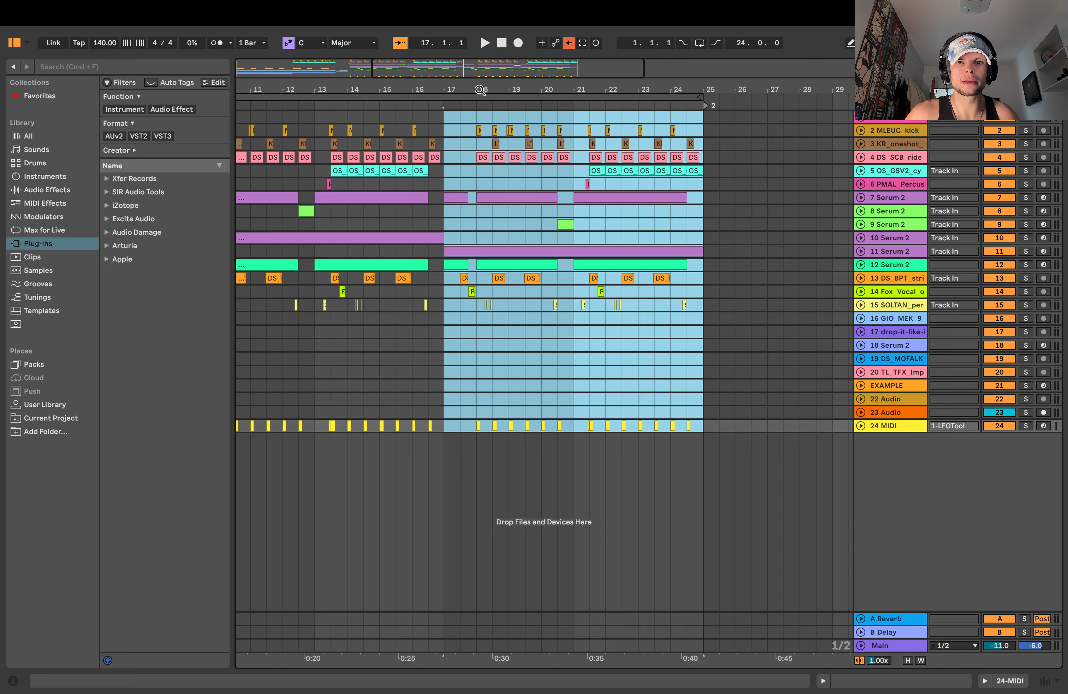
# - Inspect the snare clip at 18.3.1 by unfolding track 3, then fold the track again
pyautogui.moveTo(479, 90); pyautogui.dragTo(479, 146)
pyautogui.click(462, 159)
pyautogui.moveTo(518, 90); pyautogui.dragTo(504, 117)
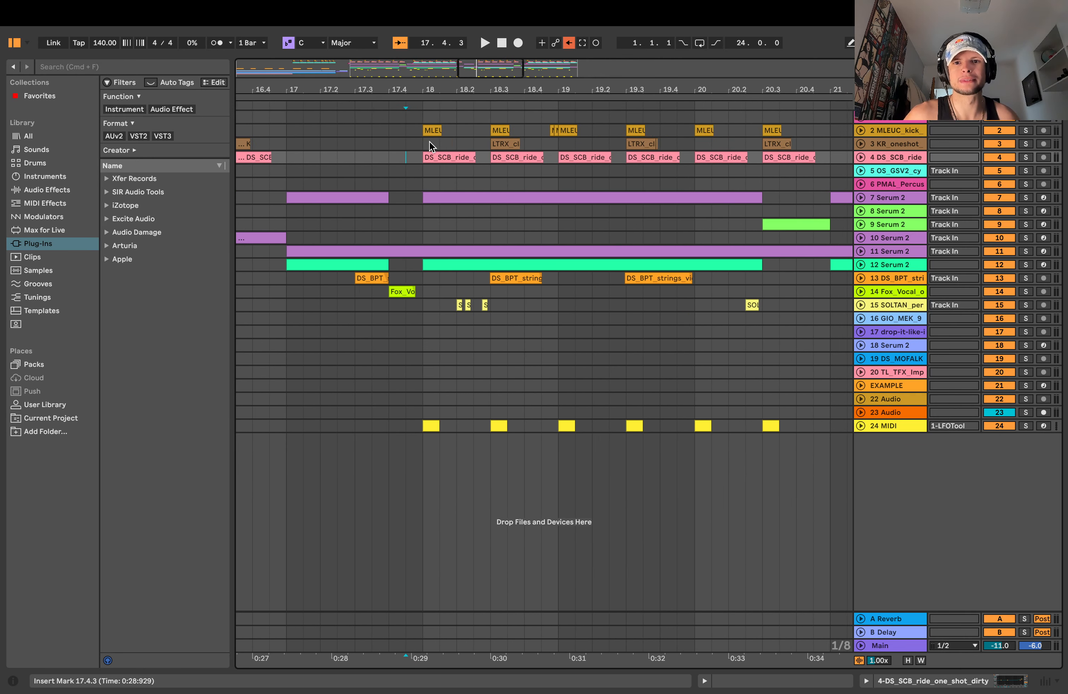
pyautogui.click(509, 144)
pyautogui.press('u')
pyautogui.click(862, 155)
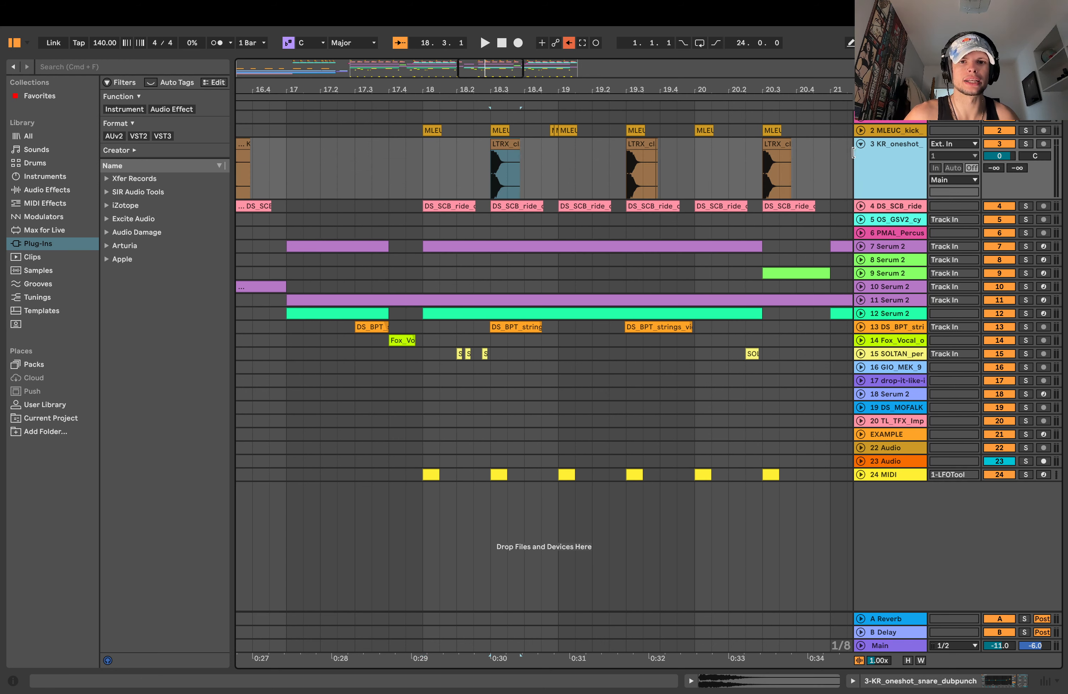
pyautogui.click(861, 143)
# - Play the second half of the drop from 18.1.1 and stop playback
pyautogui.click(424, 139)
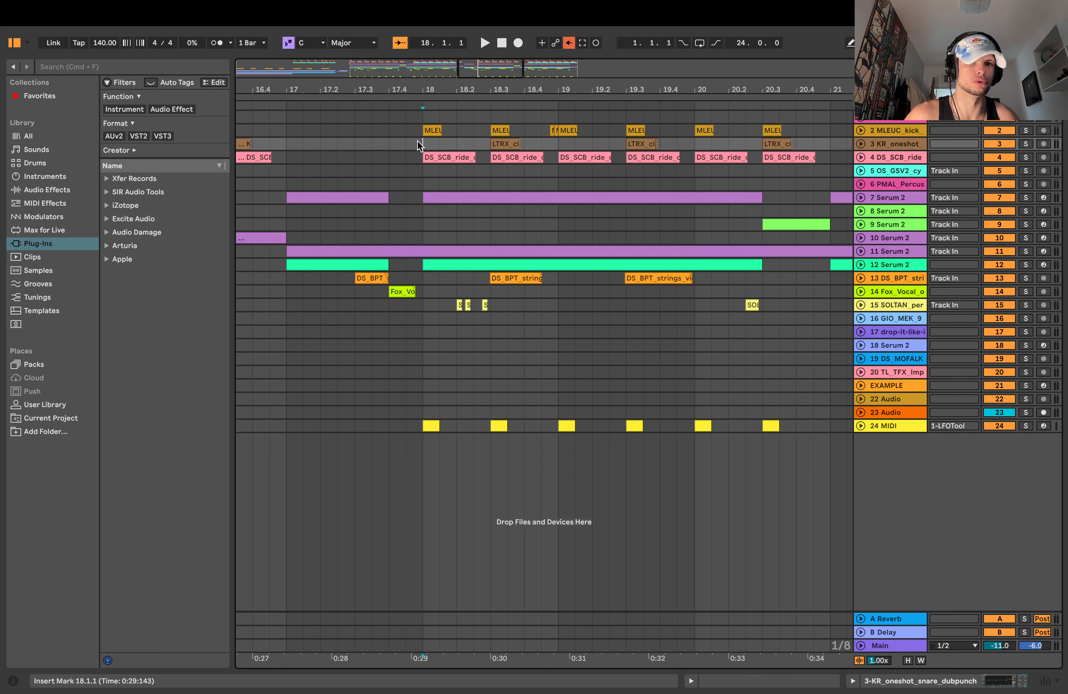
pyautogui.press('space')
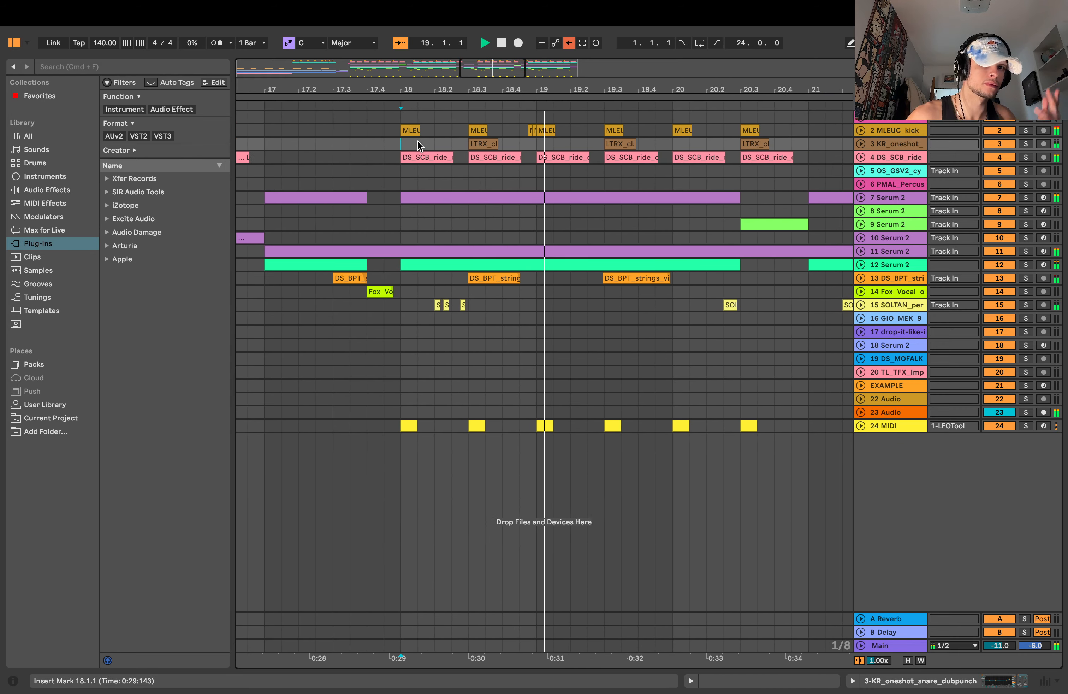
pyautogui.press('space')
# - Unfold the intro tracks 16 to 20 to show their clips and narrow the browser slightly
pyautogui.moveTo(433, 90); pyautogui.dragTo(505, 40)
pyautogui.moveTo(595, 106); pyautogui.dragTo(577, 174)
pyautogui.click(861, 370)
pyautogui.click(861, 359)
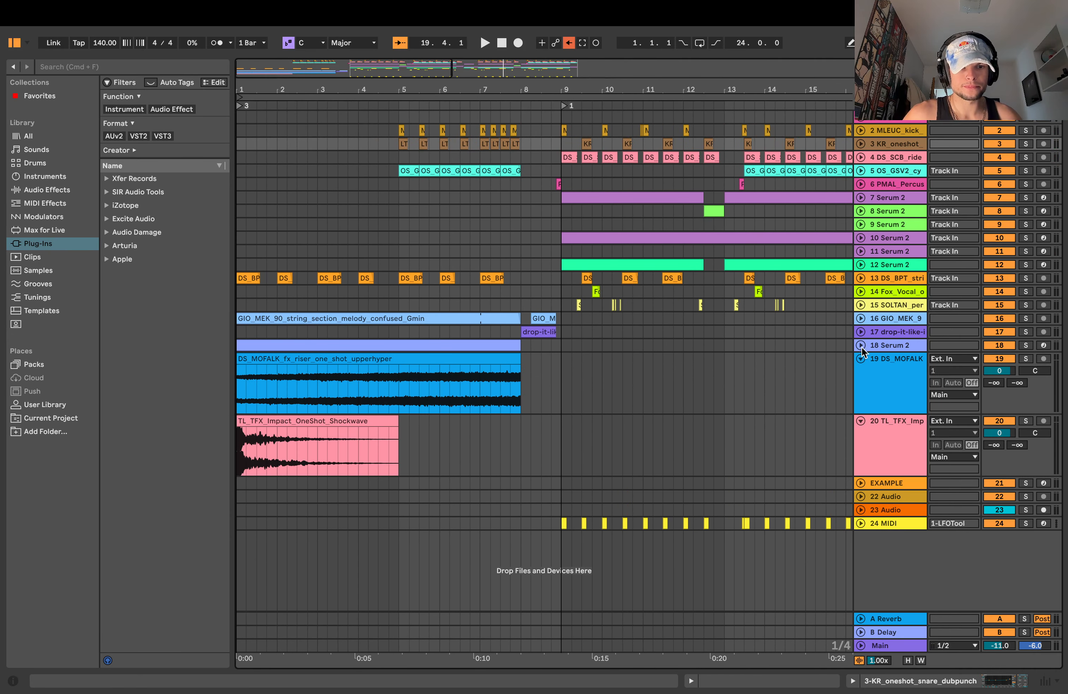
pyautogui.click(860, 346)
pyautogui.click(861, 332)
pyautogui.click(861, 318)
pyautogui.scroll(-3, 577, 352)
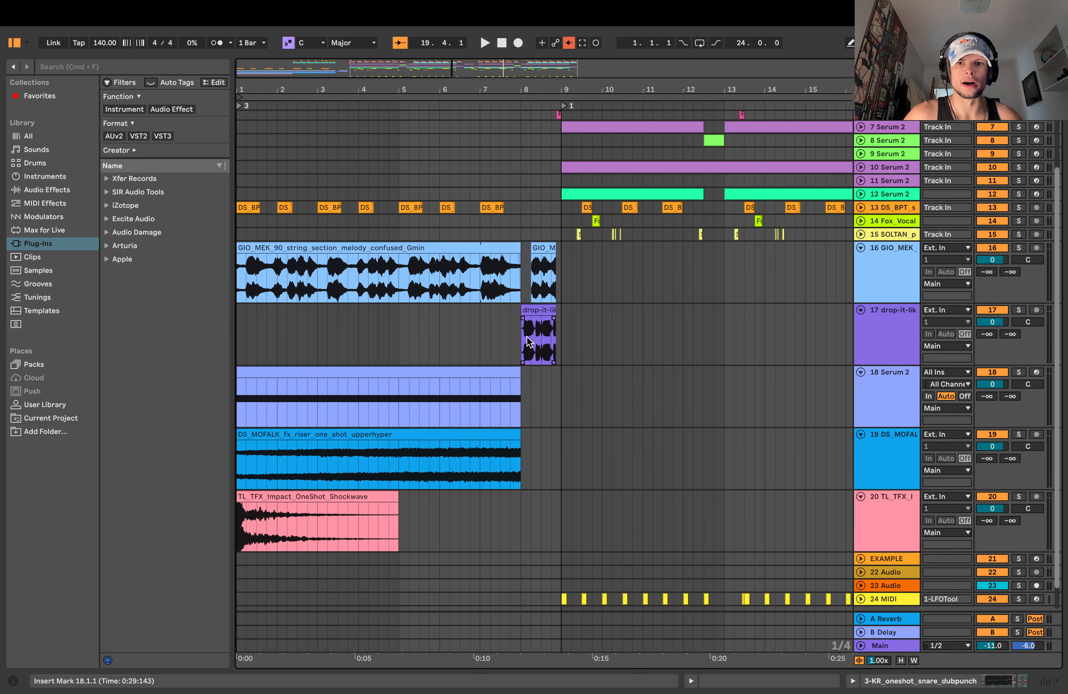
pyautogui.scroll(5, 527, 342)
pyautogui.moveTo(232, 344)
pyautogui.mouseDown()
pyautogui.moveTo(284, 344)
pyautogui.moveTo(219, 343)
pyautogui.mouseUp()
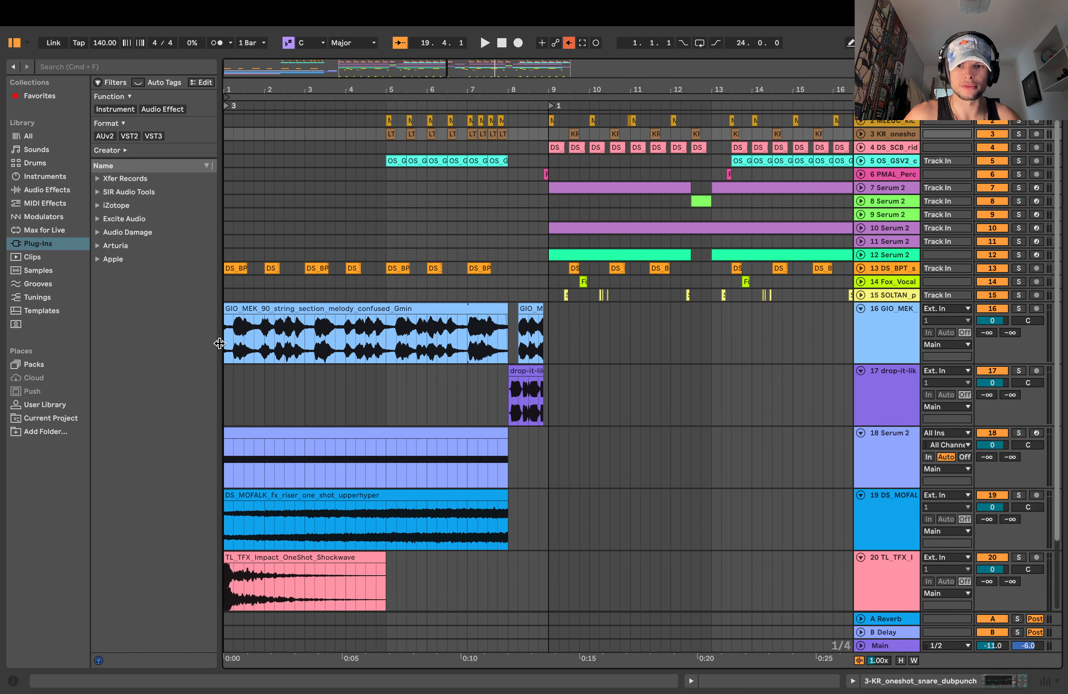
# - Check the device chain of string track 16, hide the device view, and select the riser on track 19 from 1.2.1 to 8.3.1
pyautogui.click(239, 346)
pyautogui.hotkey('shift', 'Tab')
pyautogui.hotkey('shift', 'Tab')
pyautogui.hotkey('shift', 'Tab')
pyautogui.hotkey('shift', 'Tab')
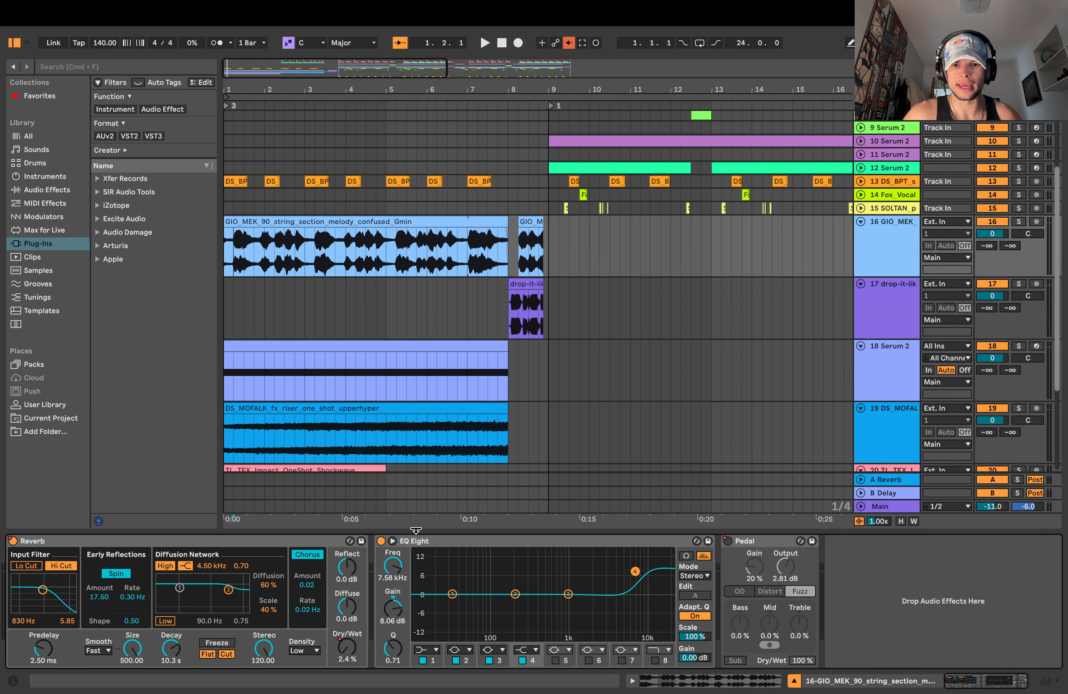
pyautogui.moveTo(416, 530); pyautogui.dragTo(413, 586)
pyautogui.moveTo(236, 435); pyautogui.dragTo(528, 433)
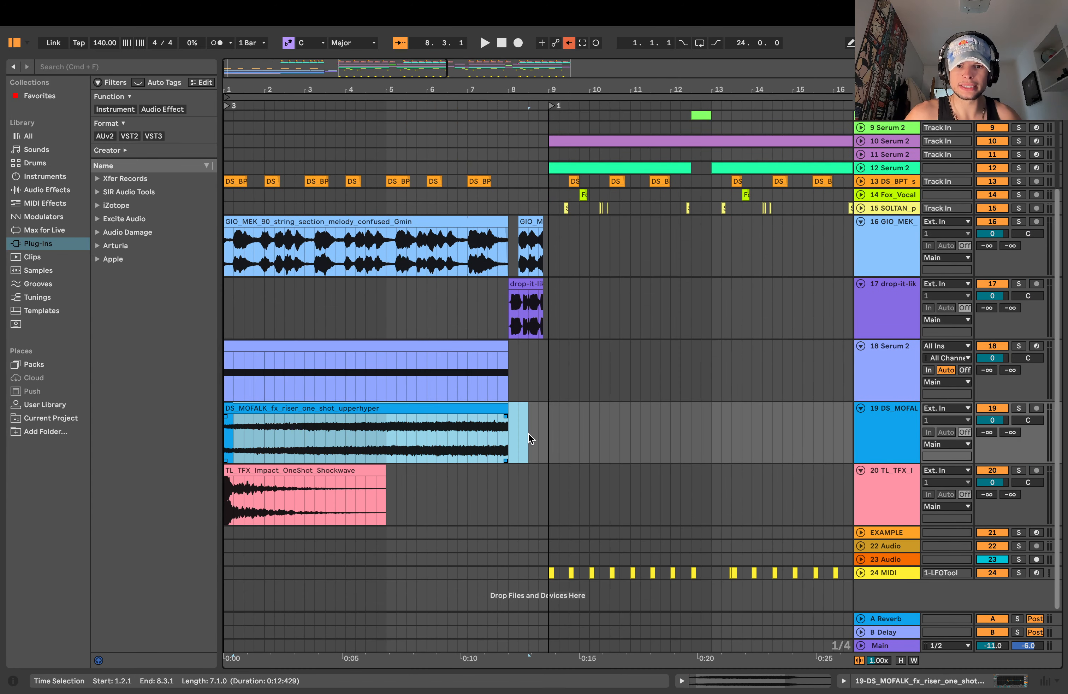
# - Solo Serum 2 track 18, open its synth window, examine the oscillator and filter settings, and close it
pyautogui.click(395, 357)
pyautogui.click(1019, 346)
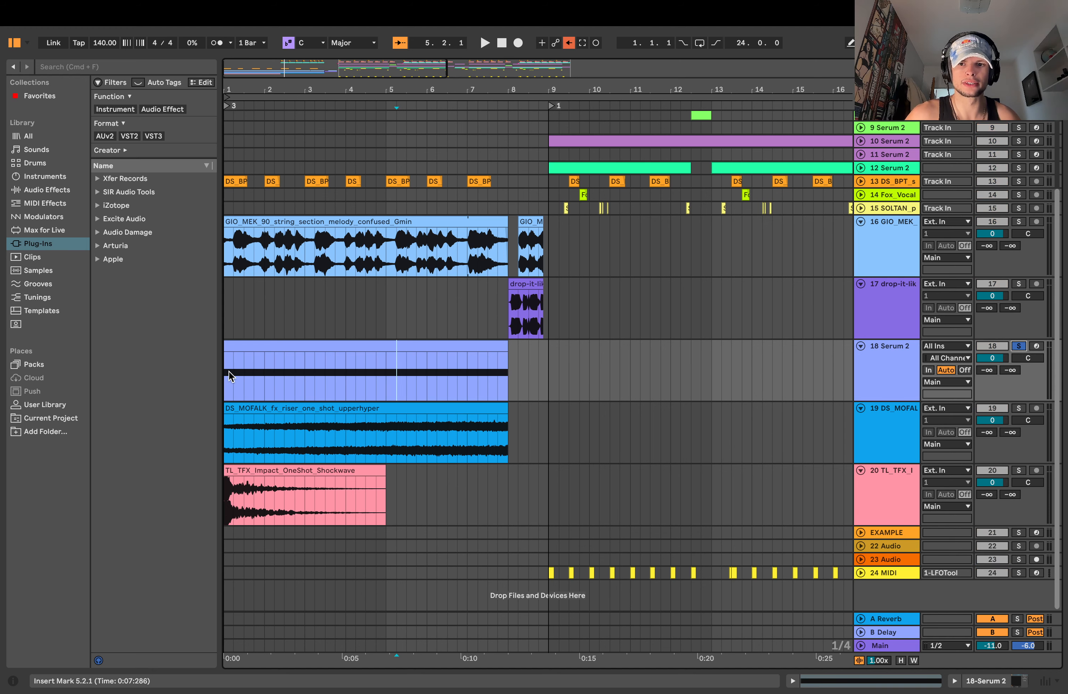
pyautogui.doubleClick(882, 380)
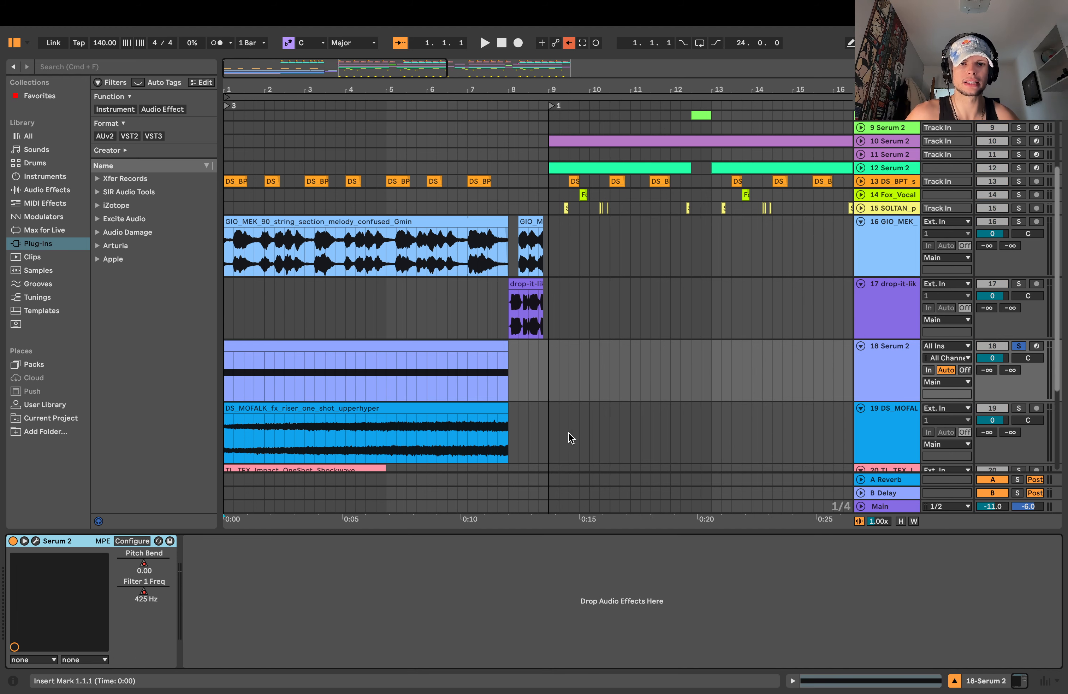
pyautogui.click(35, 541)
pyautogui.moveTo(580, 114); pyautogui.dragTo(510, 92)
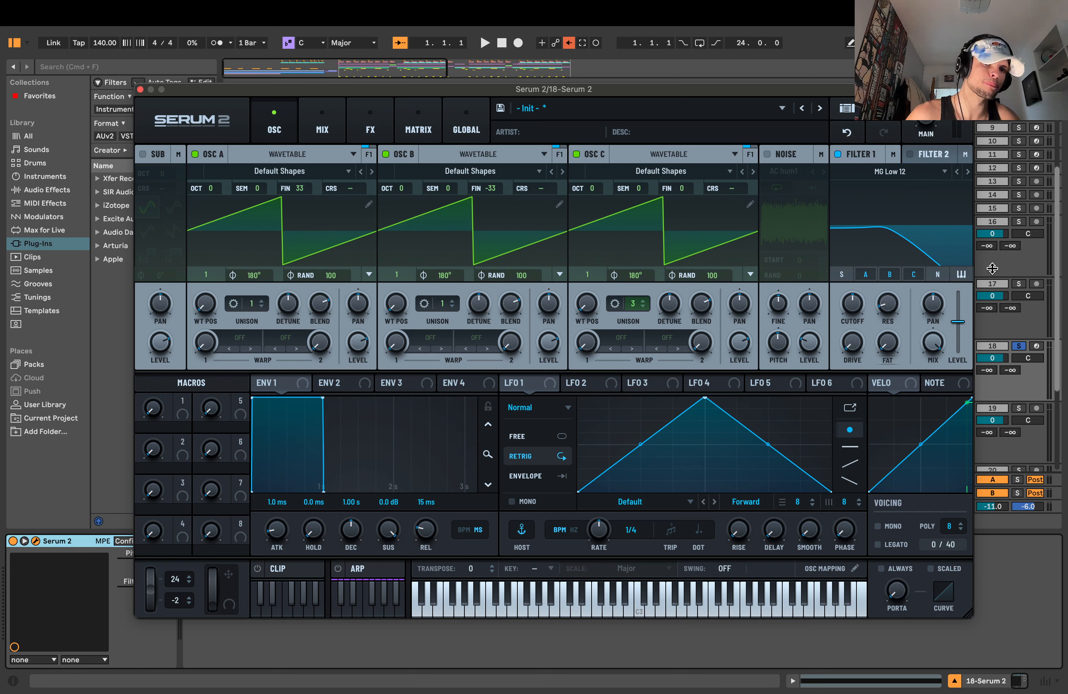
pyautogui.click(140, 90)
# - Place the insert marker at 1.4.1 on track 18, check the pitch bend range in Serum 2, and close the synth
pyautogui.click(254, 361)
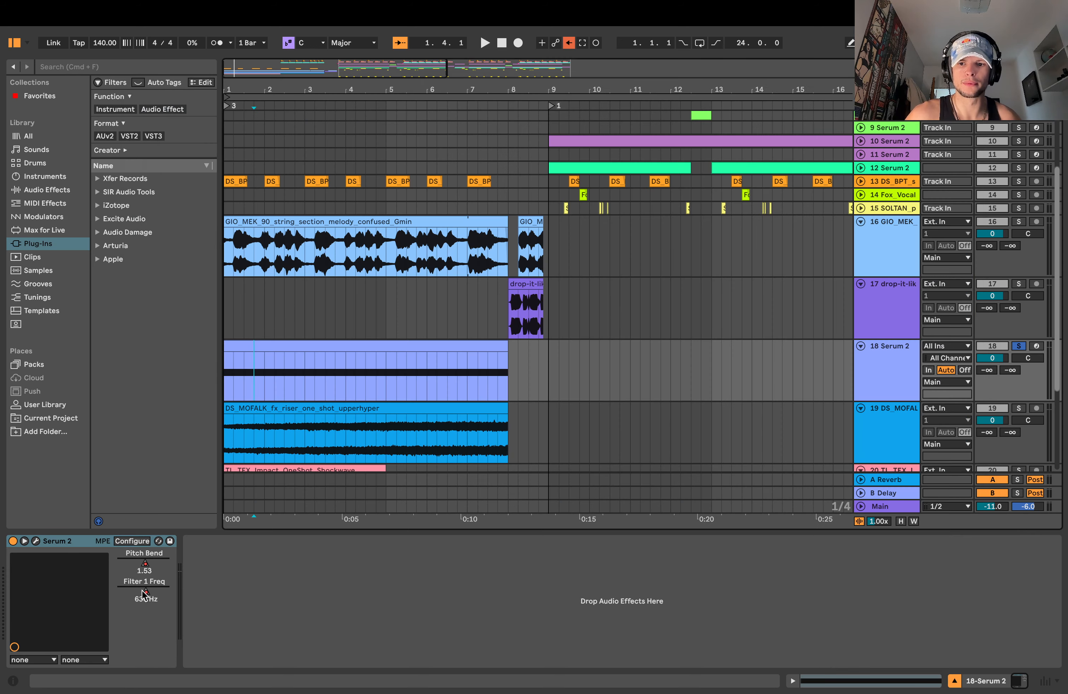
pyautogui.click(36, 542)
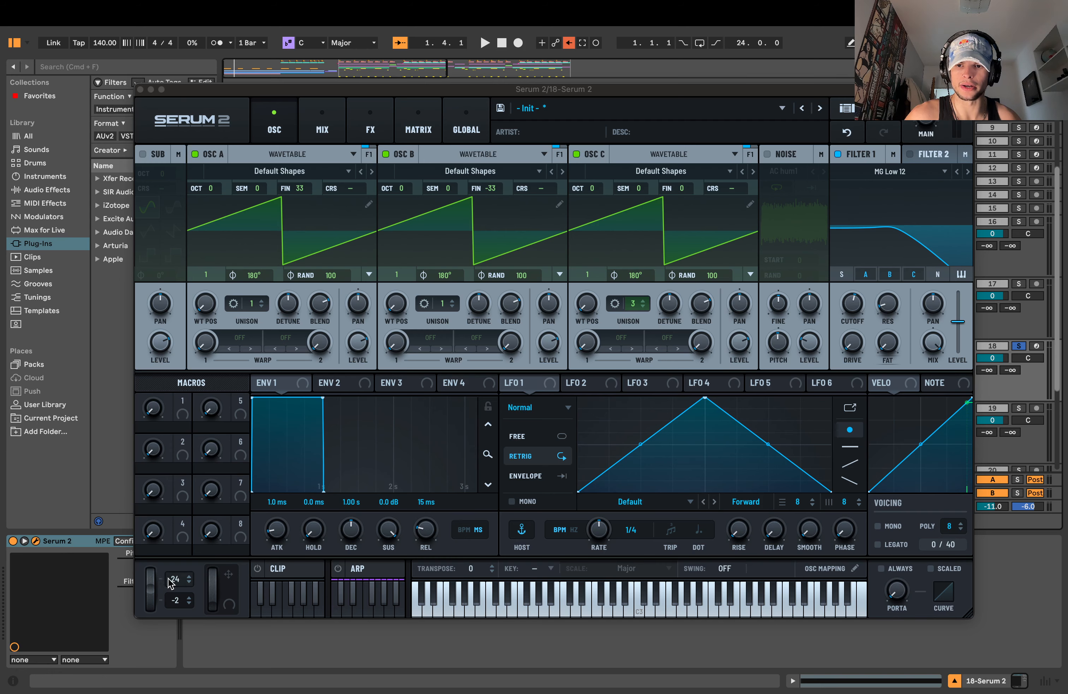
pyautogui.click(140, 90)
# - Play the soloed Serum 2 riser from 1.4.1, continue from 5.2.1, and stop playback
pyautogui.press('space')
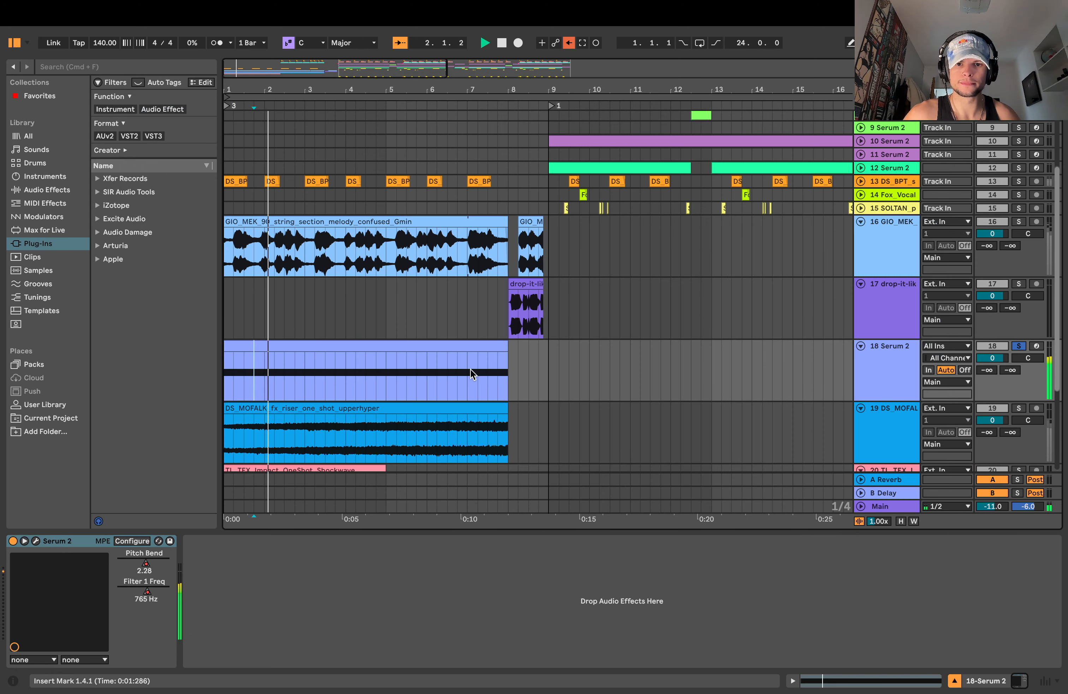
pyautogui.click(397, 369)
pyautogui.press('space')
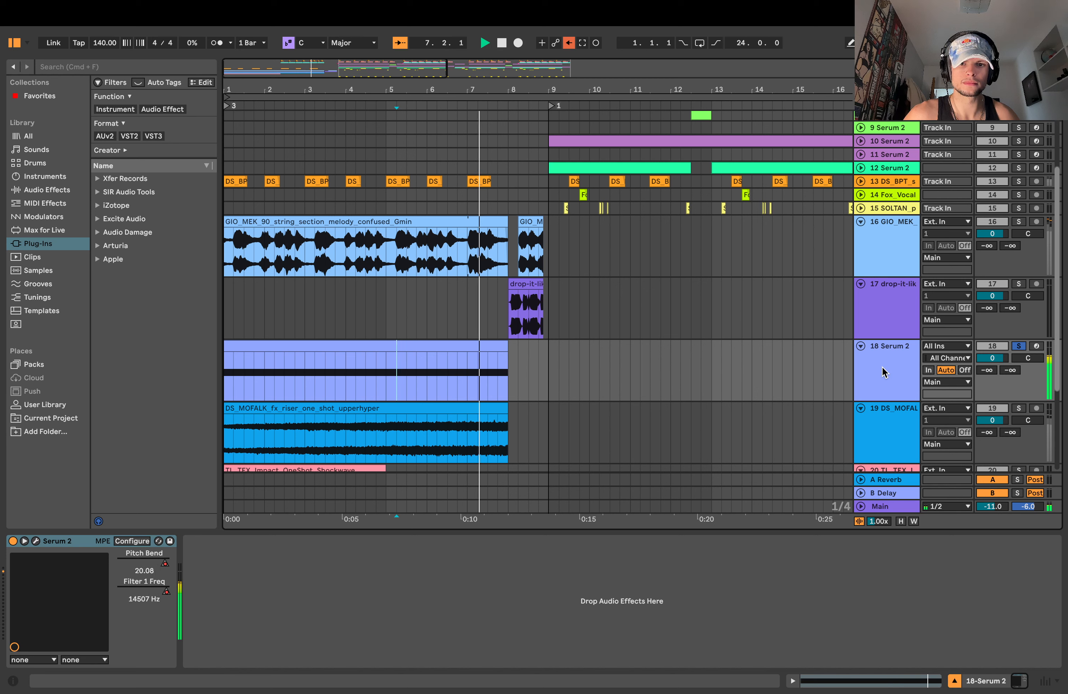
pyautogui.press('space')
# - Unfold percussion track 6 and mark the low tom clip just before the drop at bar 9
pyautogui.moveTo(563, 89); pyautogui.dragTo(528, 149)
pyautogui.scroll(4, 514, 304)
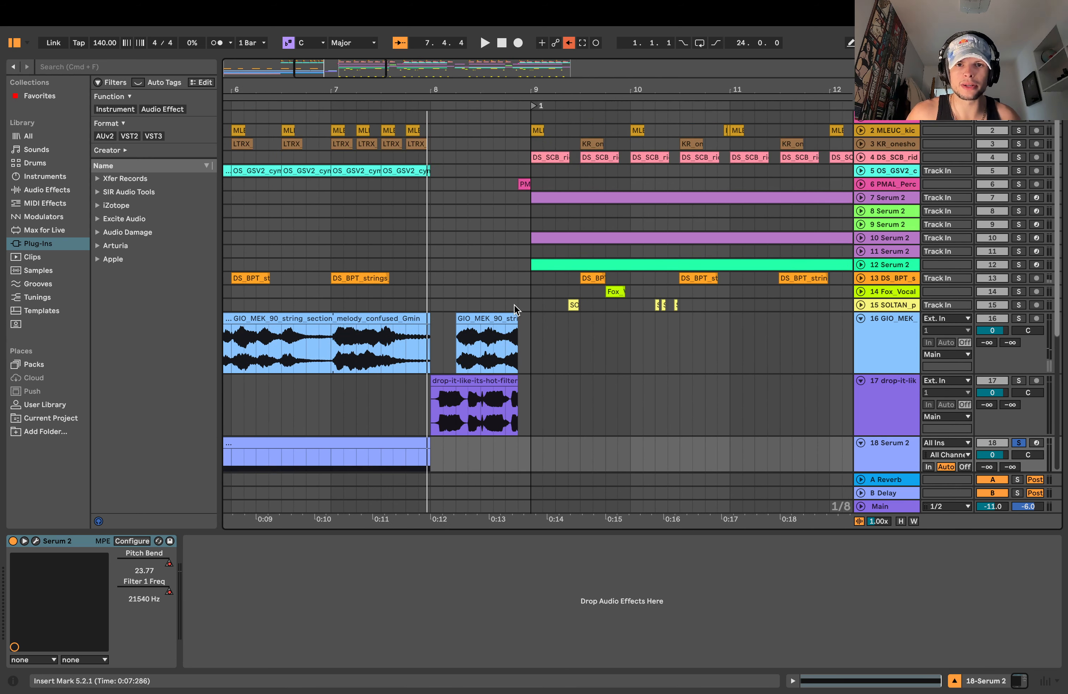
pyautogui.click(508, 185)
pyautogui.click(862, 184)
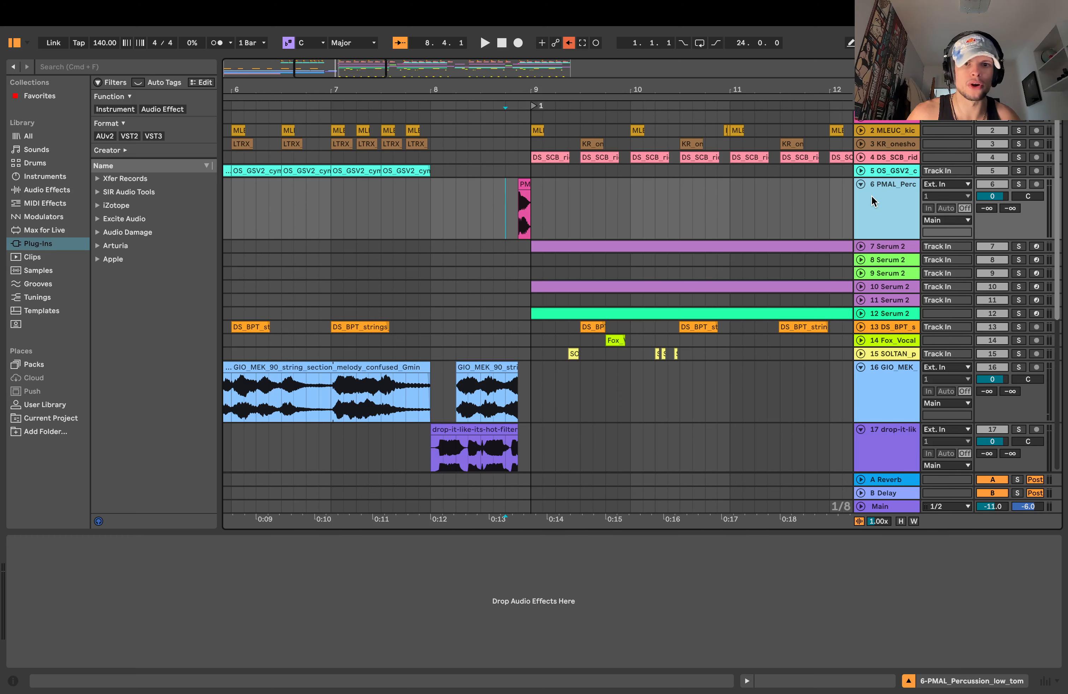
pyautogui.moveTo(468, 208); pyautogui.dragTo(587, 208)
pyautogui.click(593, 208)
# - Select the build-up drums from 5.1.1 to 8.1.1 on tracks 2 to 5 and unfold cymbal track 5
pyautogui.moveTo(423, 89); pyautogui.dragTo(545, 89)
pyautogui.moveTo(406, 128); pyautogui.dragTo(554, 167)
pyautogui.click(861, 171)
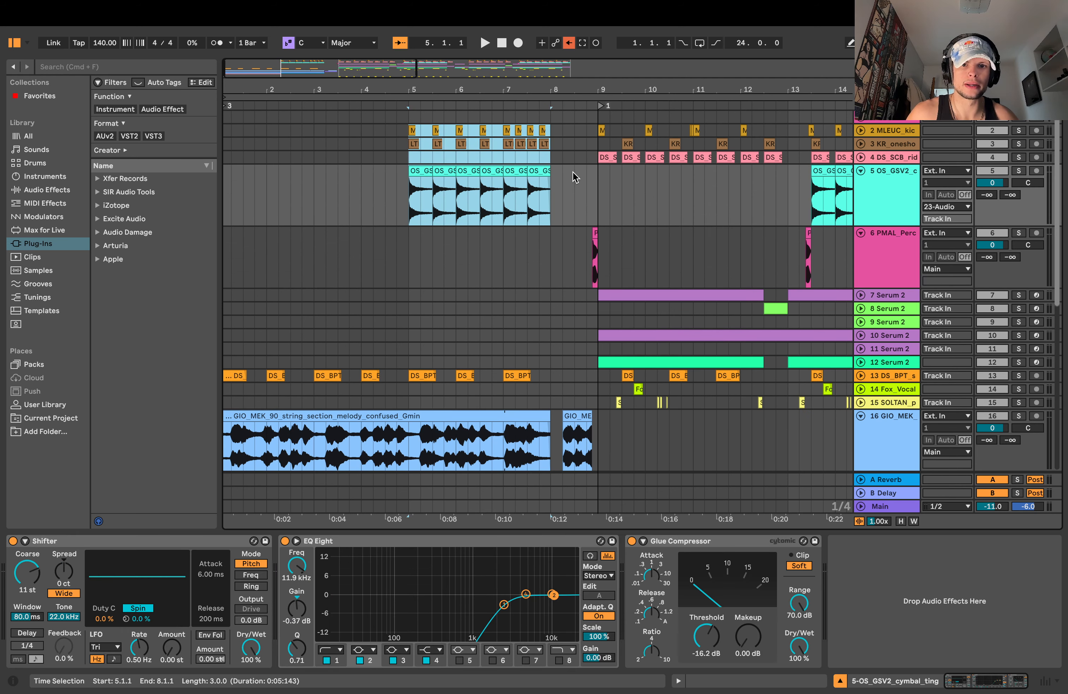
pyautogui.click(575, 175)
# - Fold tracks 5, 6 and 16 to 20 back to their minimum height
pyautogui.click(861, 171)
pyautogui.click(861, 185)
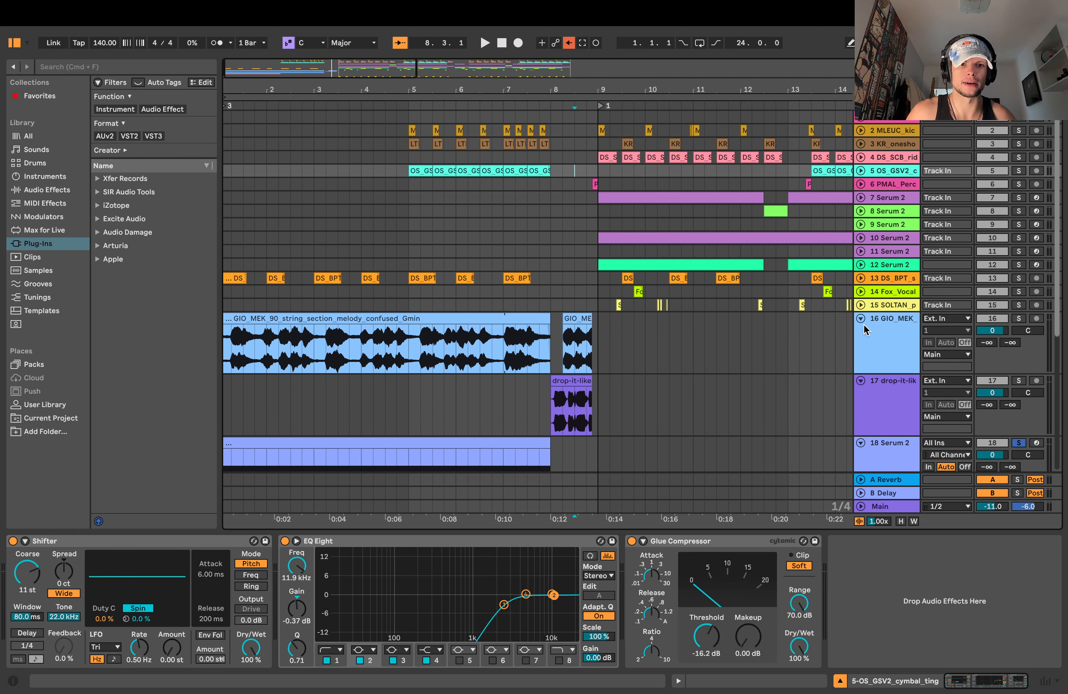
pyautogui.click(861, 318)
pyautogui.click(861, 332)
pyautogui.click(860, 345)
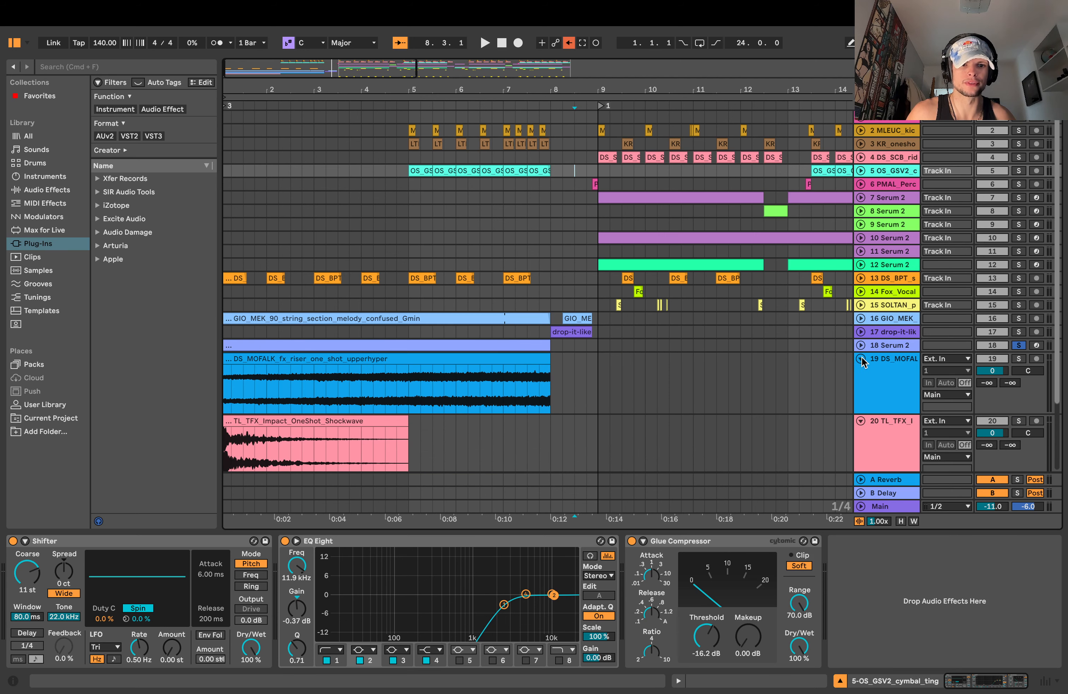
pyautogui.click(861, 359)
pyautogui.click(861, 372)
# - Mark the whole drop by selecting bars 9 to 25 across all tracks, then clear the selection
pyautogui.moveTo(610, 90); pyautogui.dragTo(607, 61)
pyautogui.moveTo(611, 129); pyautogui.dragTo(351, 438)
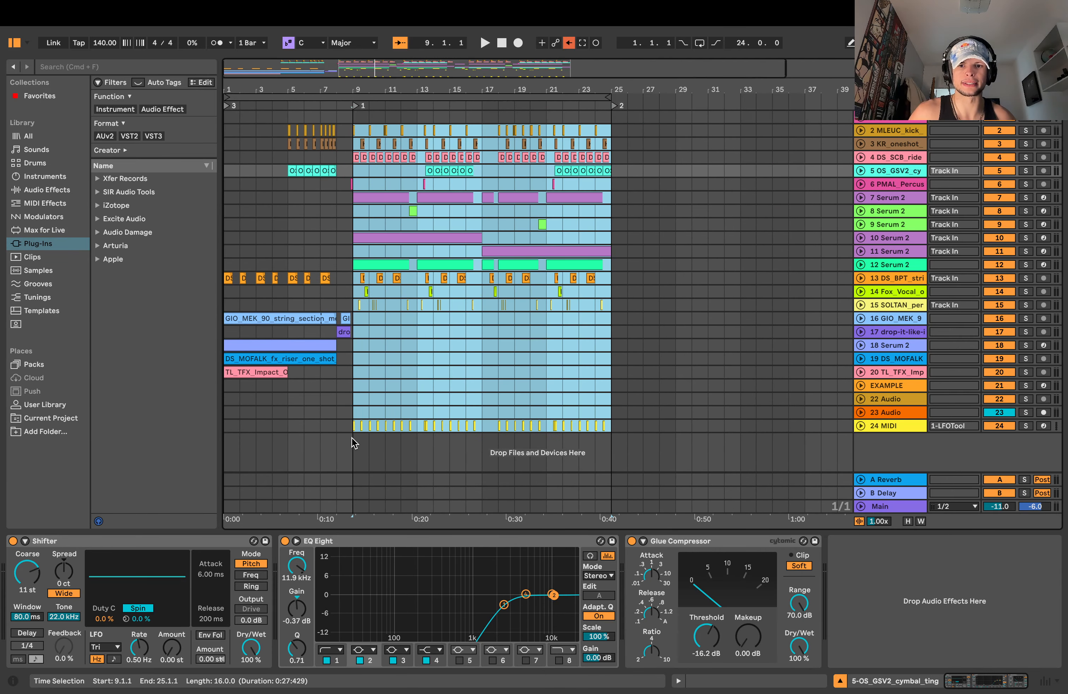
pyautogui.click(515, 358)
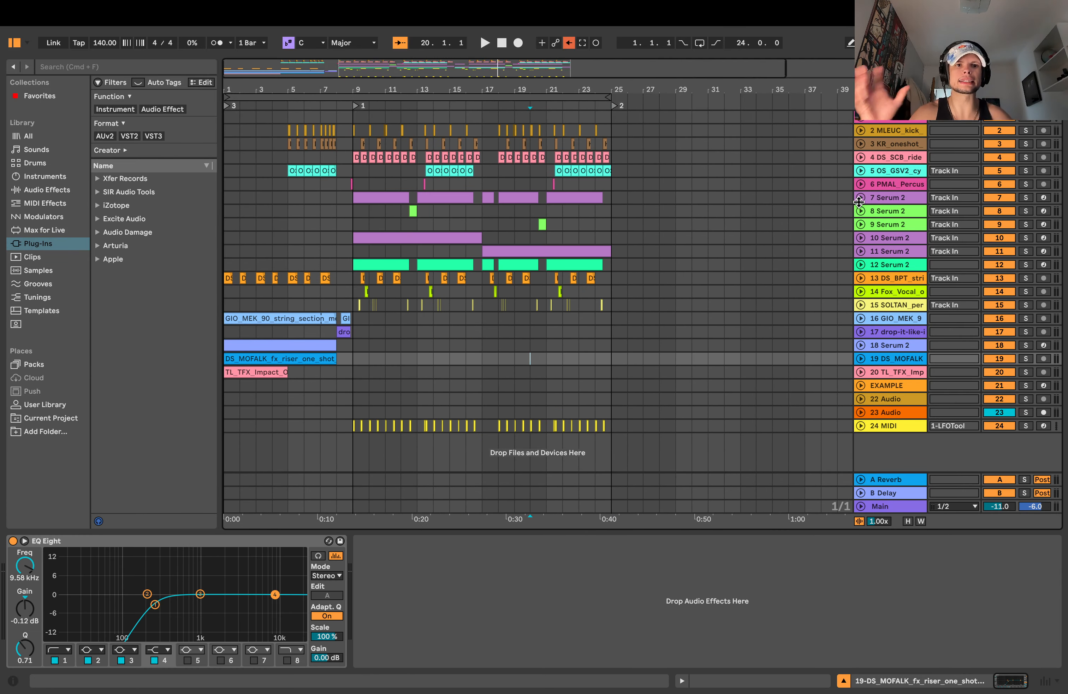
# - Unfold Serum 2 tracks 7 and 10, solo track 10, and play it from 9.1.1
pyautogui.click(860, 198)
pyautogui.click(890, 224)
pyautogui.click(860, 287)
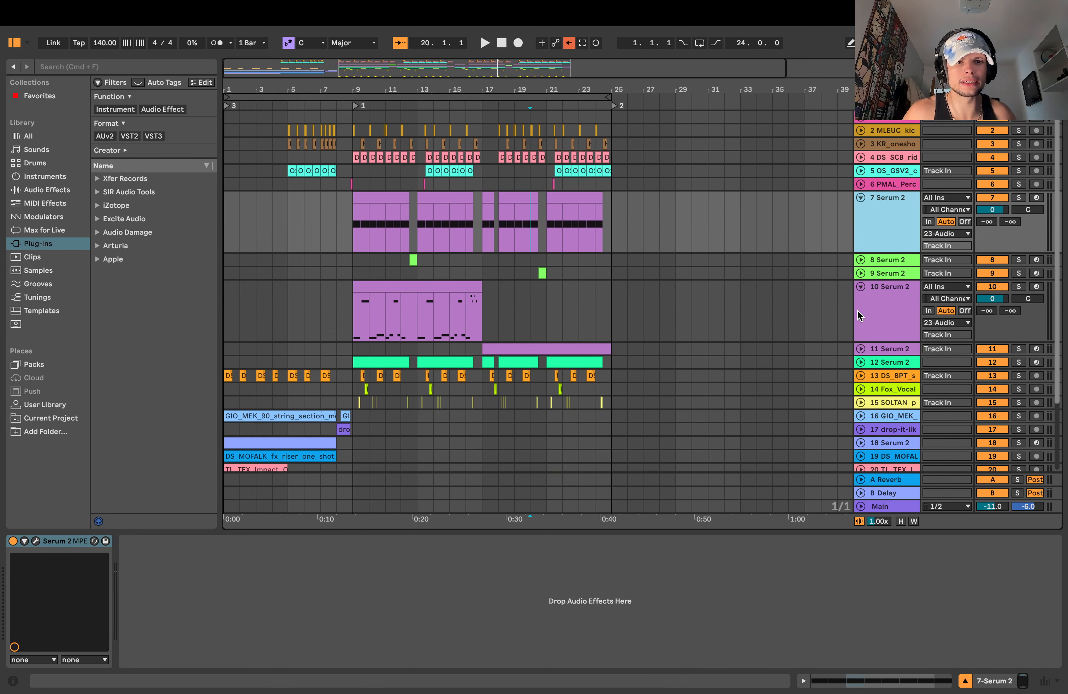
pyautogui.click(873, 273)
pyautogui.click(873, 274)
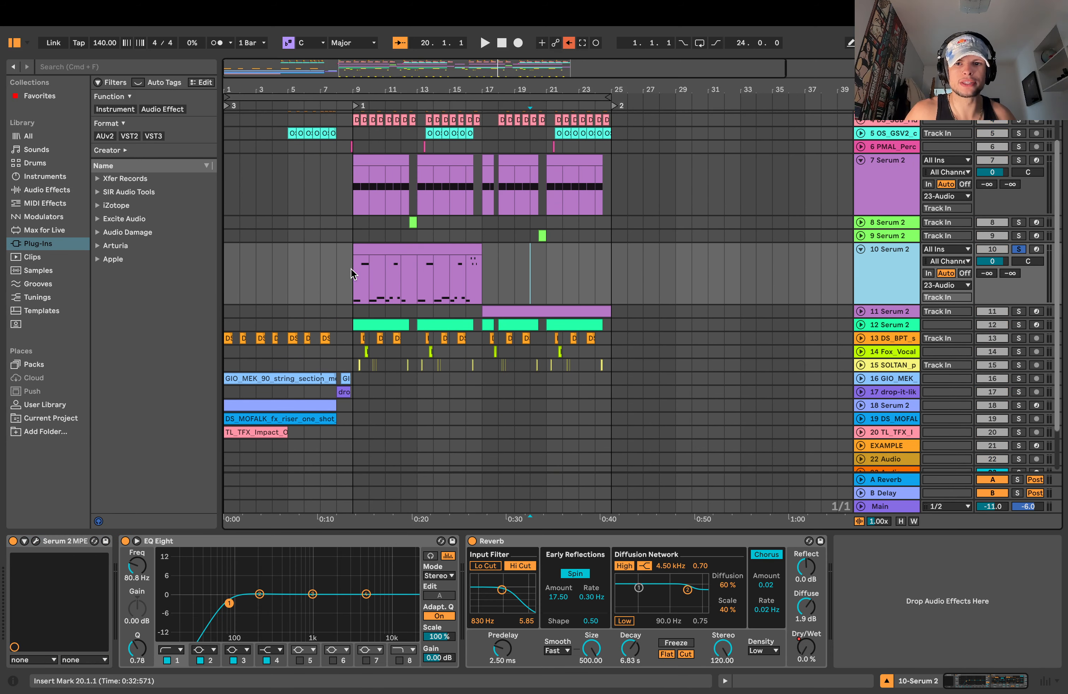
pyautogui.click(353, 270)
pyautogui.press('space')
# - Open Serum 2 on track 10, examine its oscillator, mixer and effects pages, and close the synth window
pyautogui.click(36, 540)
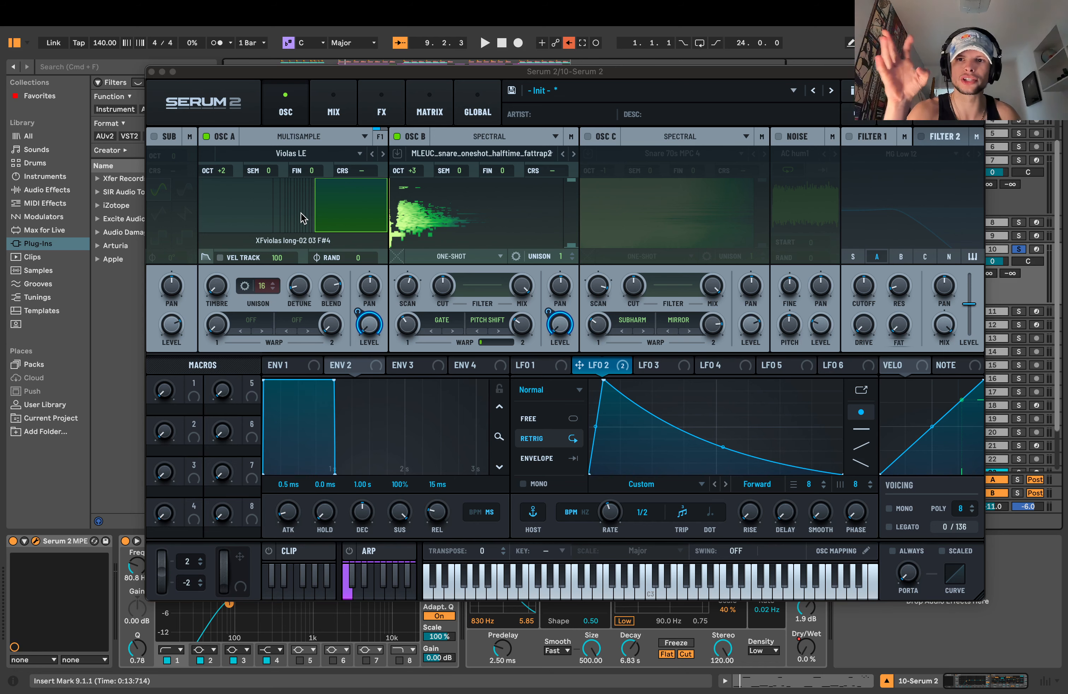
pyautogui.click(302, 139)
pyautogui.click(302, 140)
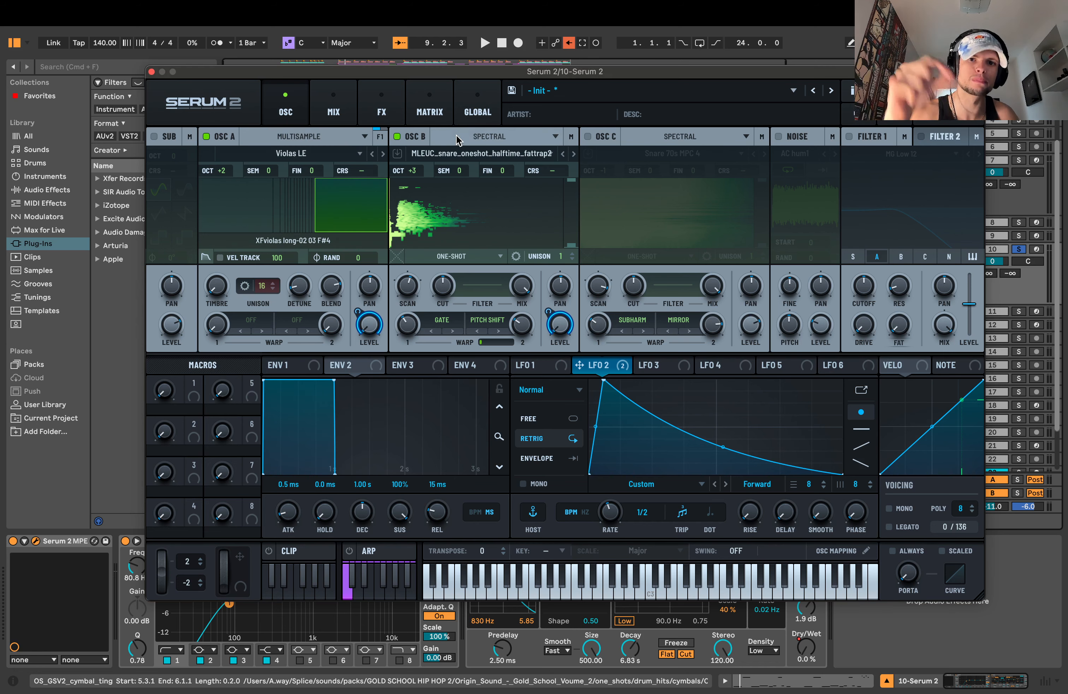
pyautogui.click(333, 112)
pyautogui.click(382, 112)
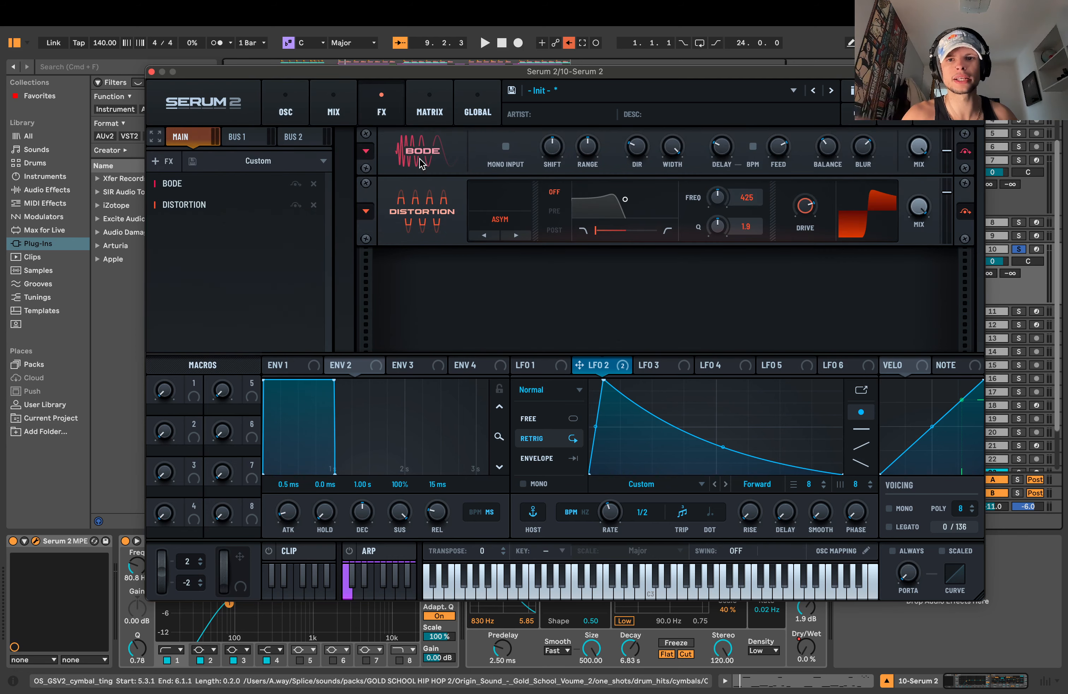
pyautogui.click(286, 112)
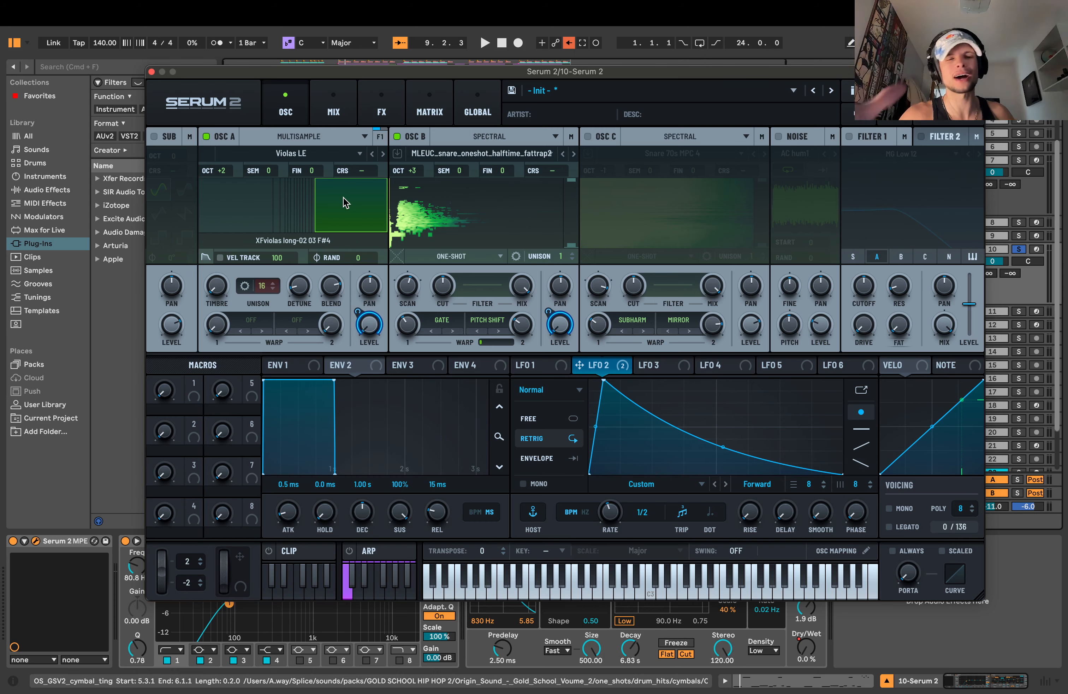
pyautogui.click(152, 72)
# - Solo Serum 2 tracks 7 and 10 together and play both from 9.1.1
pyautogui.moveTo(290, 89); pyautogui.dragTo(362, 82)
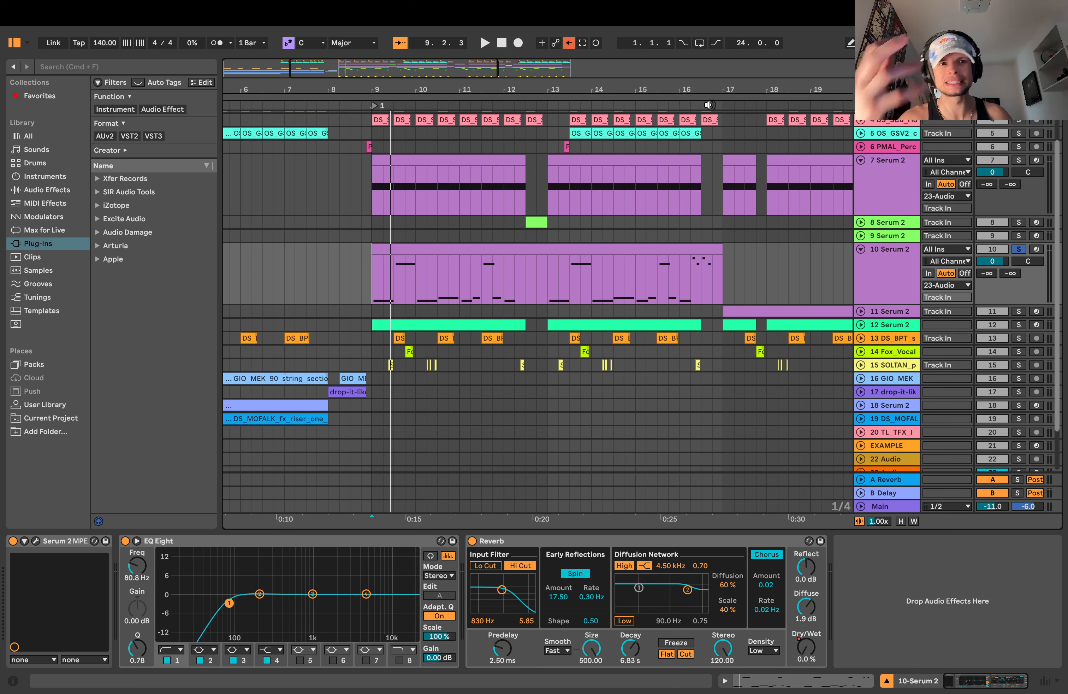
pyautogui.click(1019, 160)
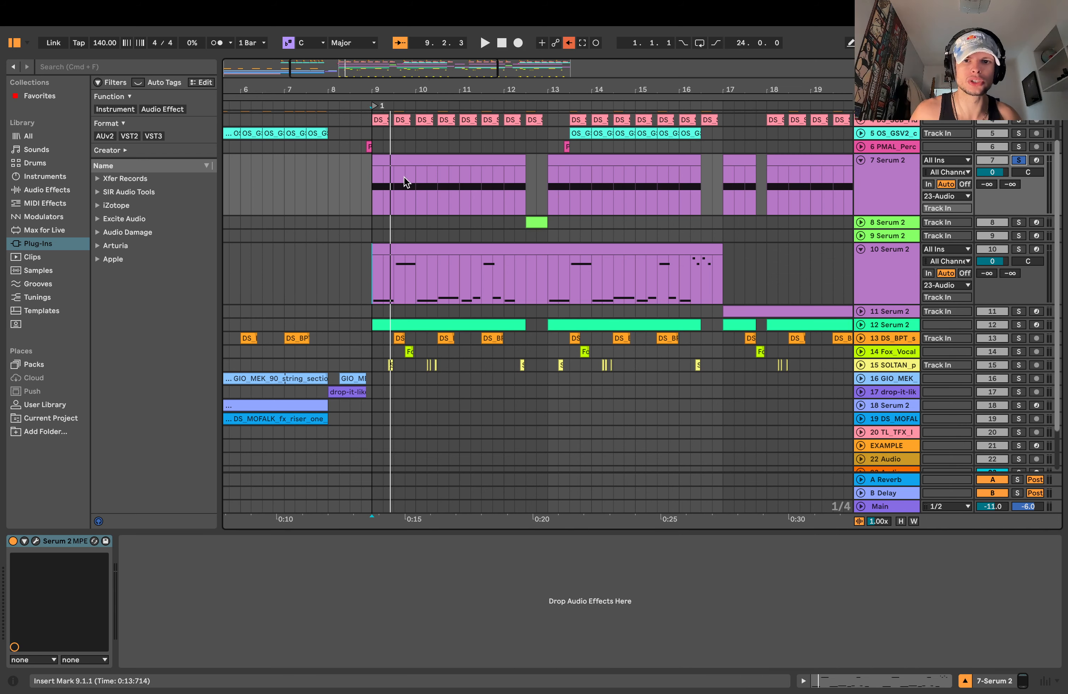
pyautogui.click(370, 185)
pyautogui.press('space')
pyautogui.keyDown('super'); pyautogui.click(1019, 249); pyautogui.keyUp('super')
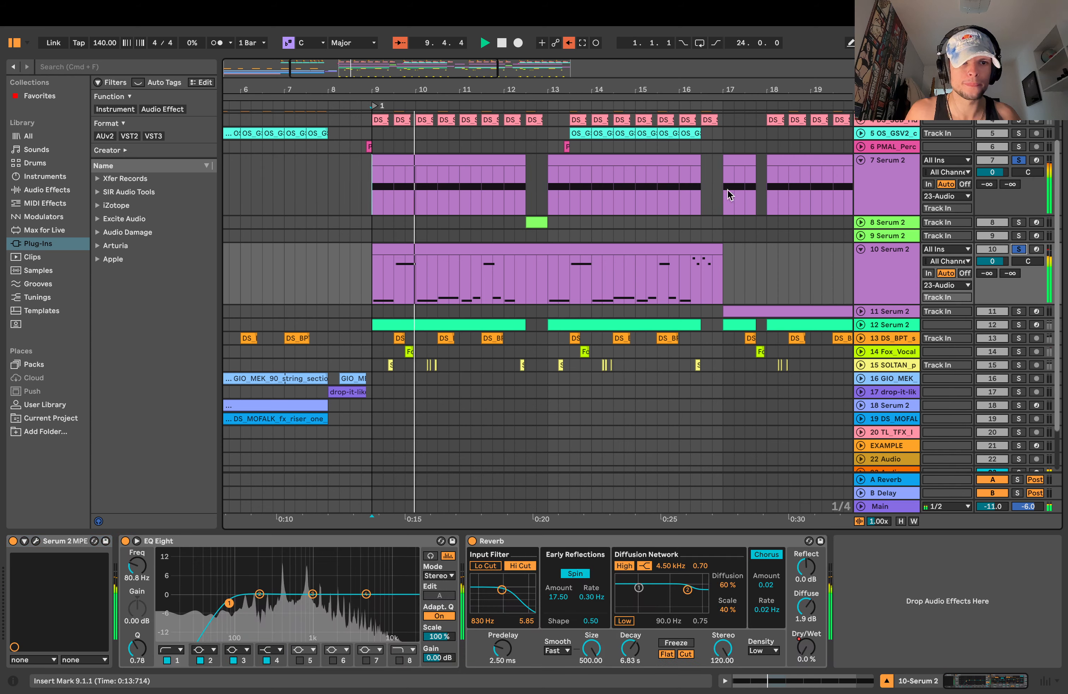
# - Turn off the solos, listen to the drop with all tracks, and stop playback
pyautogui.scroll(2, 729, 195)
pyautogui.click(1019, 198)
pyautogui.moveTo(563, 89); pyautogui.dragTo(520, 83)
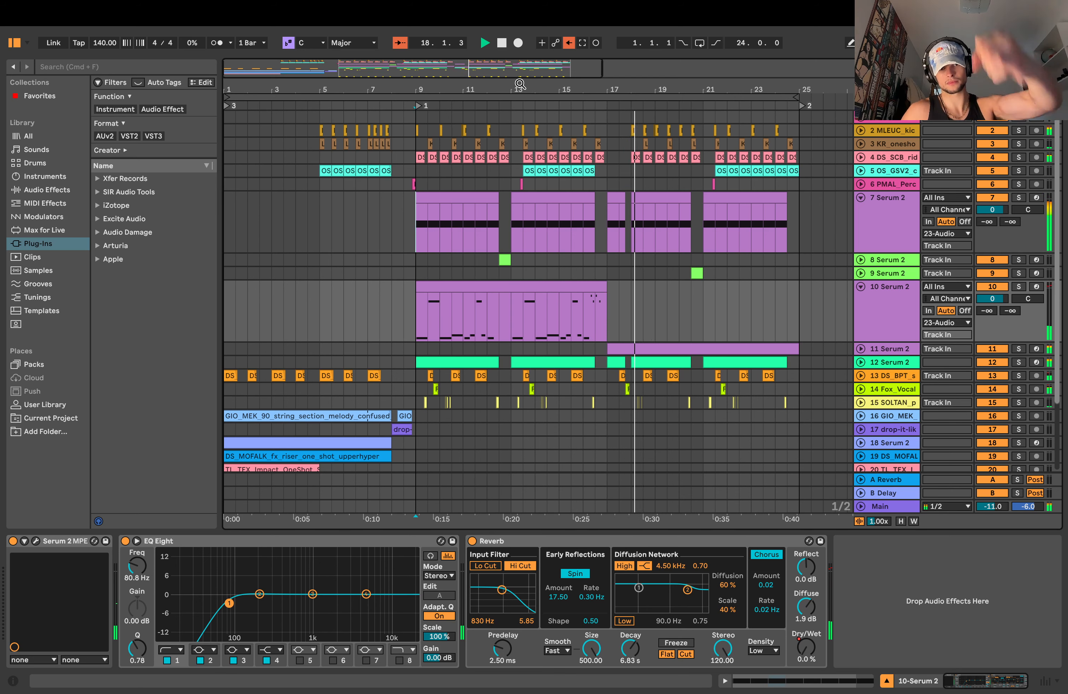
pyautogui.press('space')
# - Select all tracks, fold them together, and fit the complete arrangement in view
pyautogui.moveTo(520, 84); pyautogui.dragTo(496, 76)
pyautogui.click(872, 311)
pyautogui.press('super+a')
pyautogui.hotkey('alt', 'u')
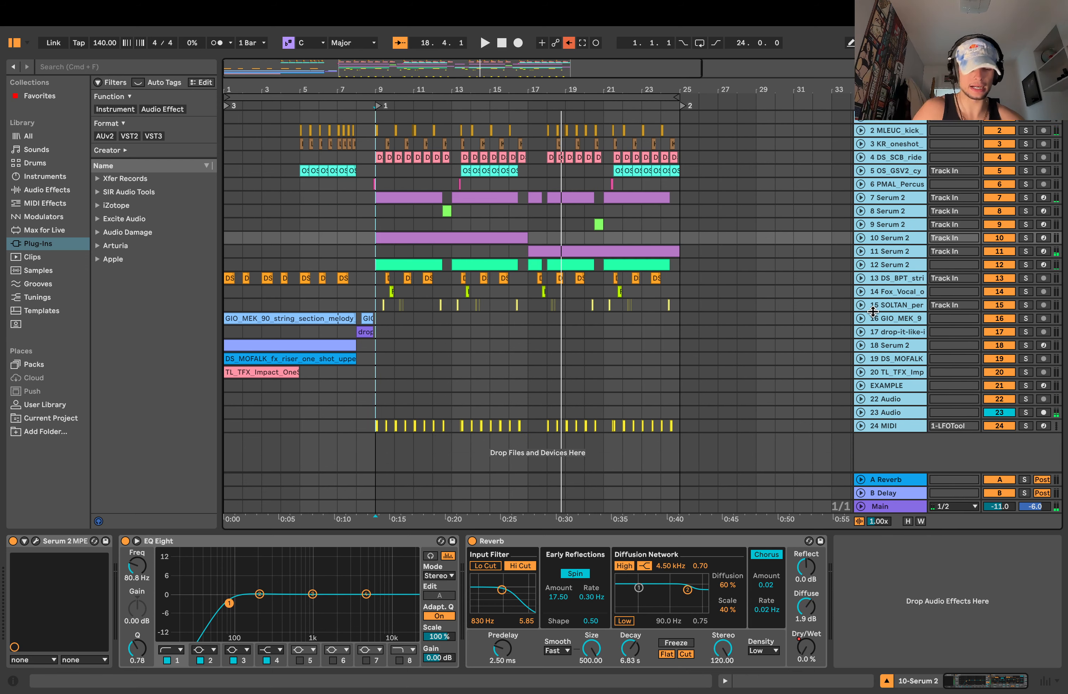
pyautogui.moveTo(690, 94); pyautogui.dragTo(690, 86)
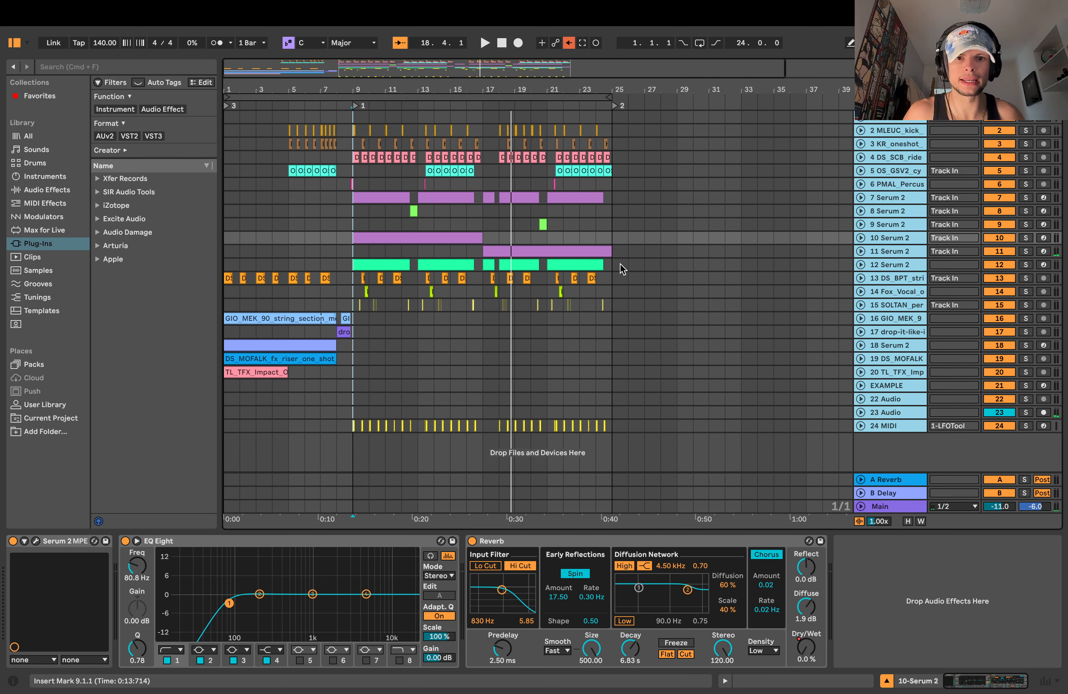
# - Highlight the drop from 9.1.1 to 26.1.1 across all tracks, and clear the selection
pyautogui.click(621, 264)
pyautogui.moveTo(377, 92); pyautogui.dragTo(406, 124)
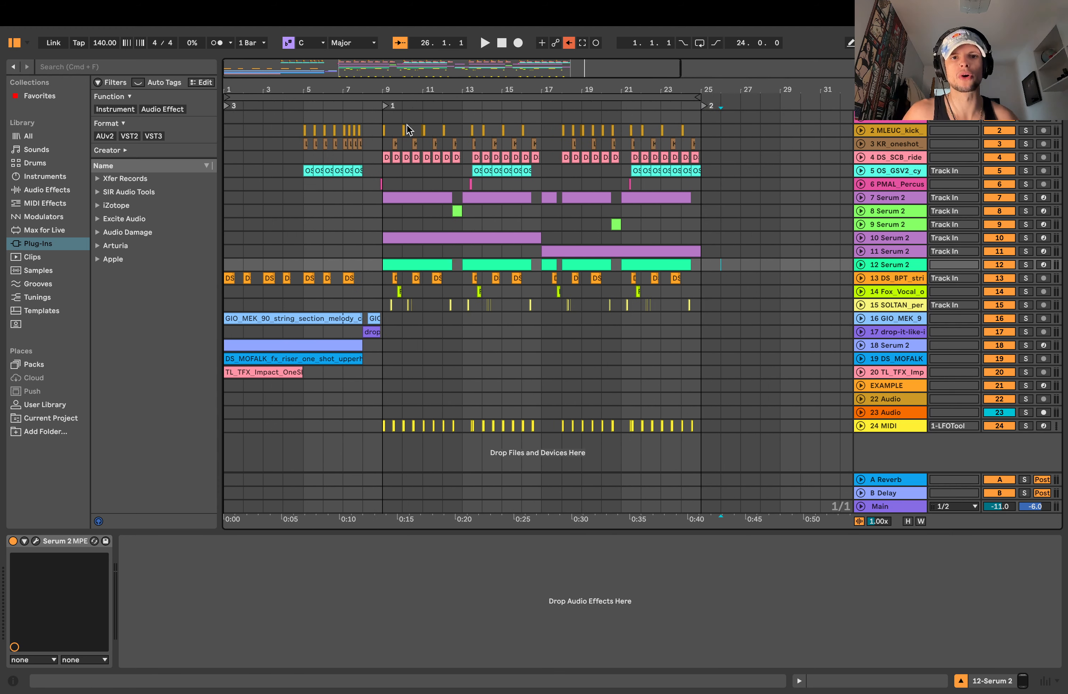
pyautogui.click(318, 199)
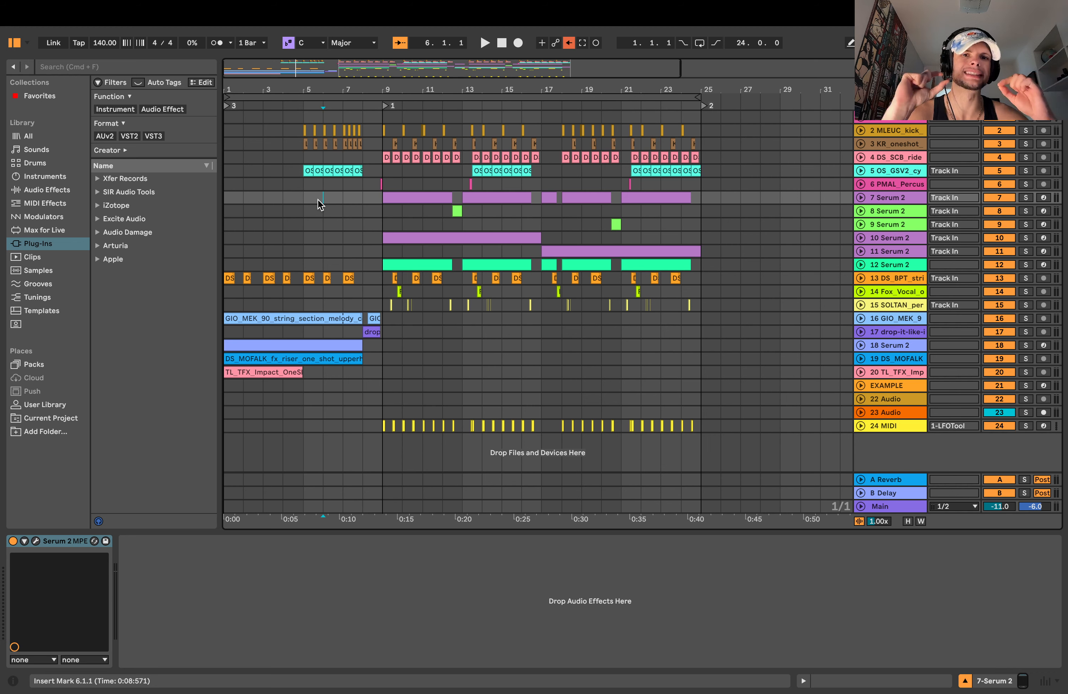
pyautogui.moveTo(383, 115); pyautogui.dragTo(721, 426)
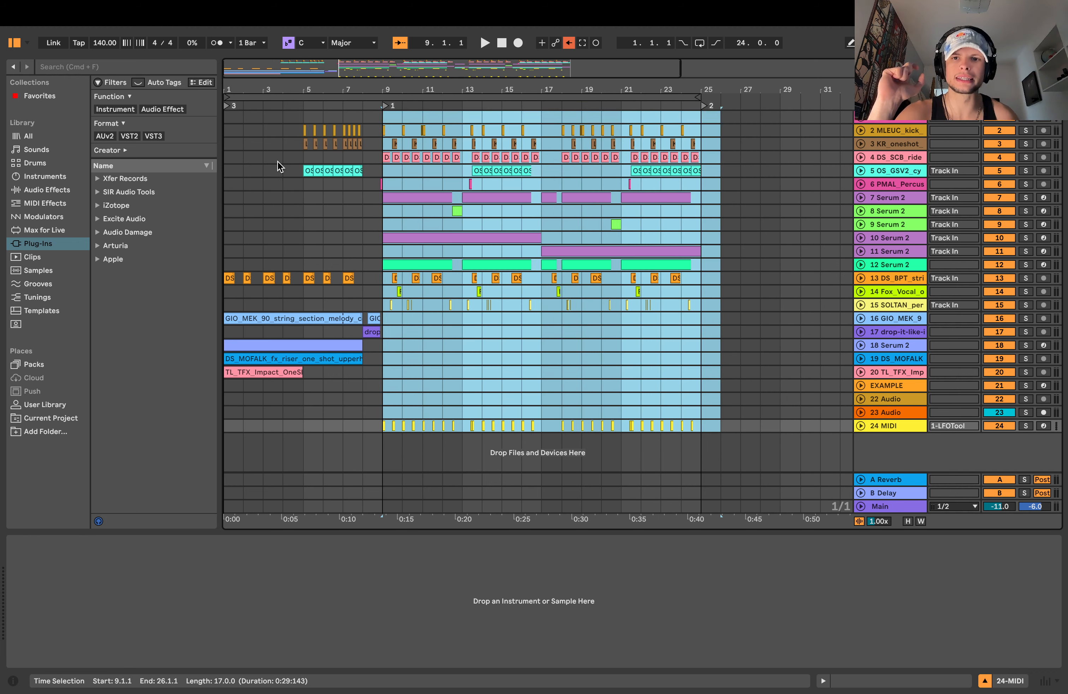
pyautogui.click(279, 162)
# - Set the tempo to 174 BPM and copy the drop's clips on Serum 2 tracks 7–12 to 33.1.1
pyautogui.moveTo(219, 128)
pyautogui.mouseDown()
pyautogui.moveTo(515, 396)
pyautogui.moveTo(142, 303)
pyautogui.moveTo(215, 296)
pyautogui.mouseUp()
pyautogui.moveTo(104, 42); pyautogui.dragTo(105, 27)
pyautogui.moveTo(380, 198); pyautogui.dragTo(693, 259)
pyautogui.moveTo(724, 88); pyautogui.dragTo(576, 75)
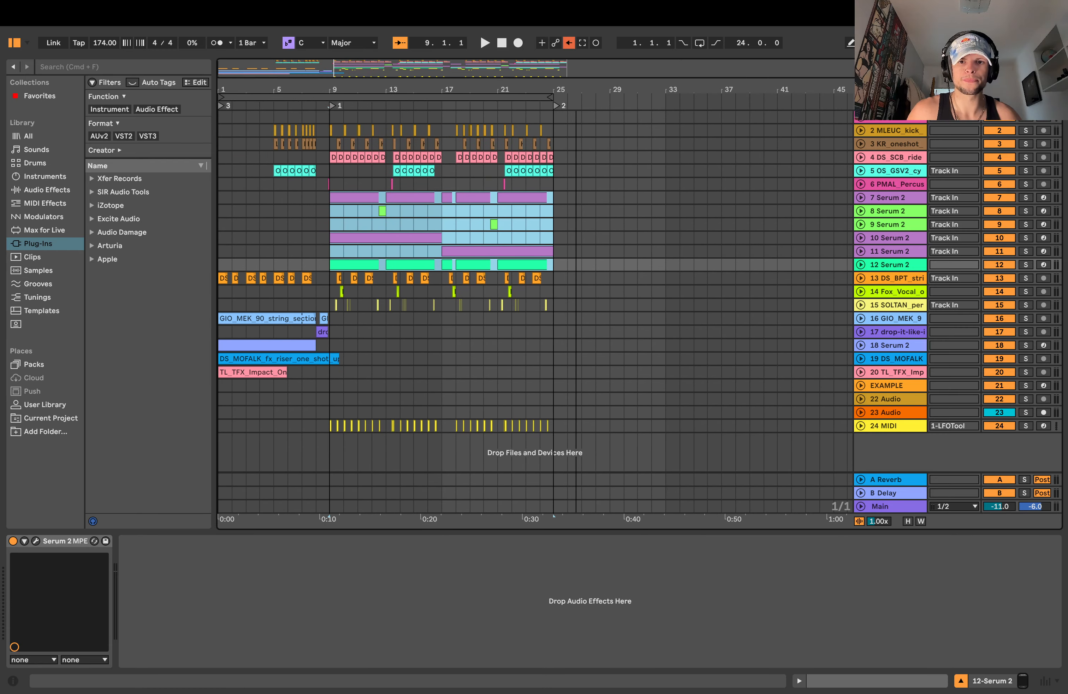
pyautogui.click(663, 198)
pyautogui.press('super+v')
pyautogui.click(624, 224)
# - Copy the drop's first kick clip on track 2 to 33.1.1
pyautogui.click(331, 129)
pyautogui.press('super+c')
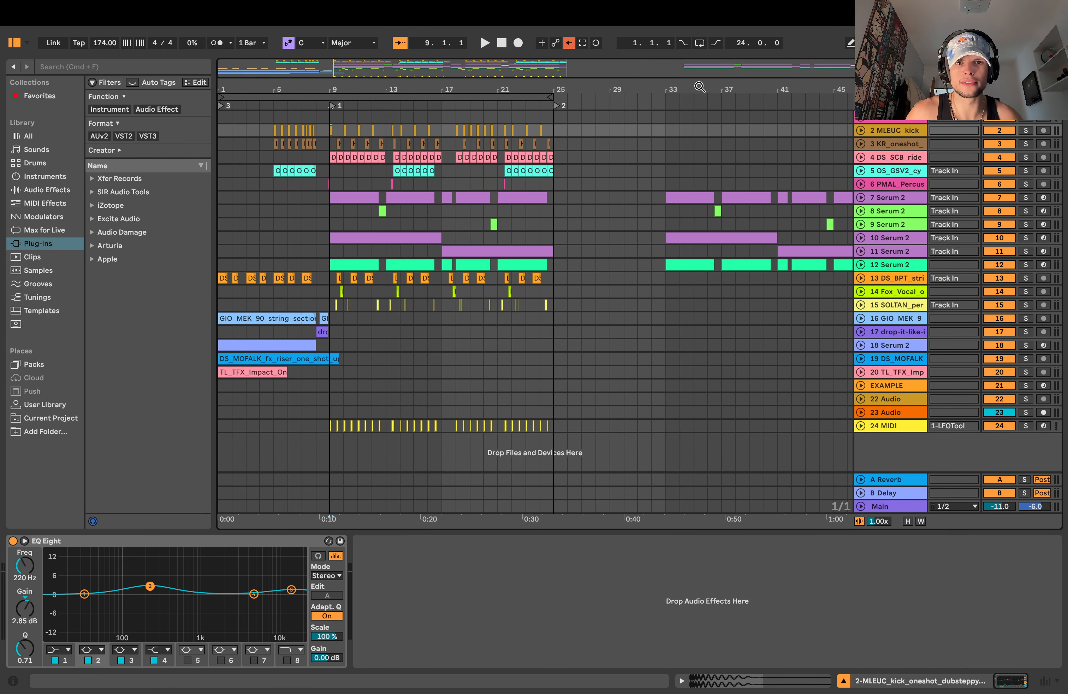
pyautogui.moveTo(700, 87); pyautogui.dragTo(646, 142)
pyautogui.click(516, 129)
pyautogui.press('super+v')
# - Unfold snare track 3, copy a snare from the drop, and repeat it on beats 2 and 4 of bars 33–35
pyautogui.click(861, 144)
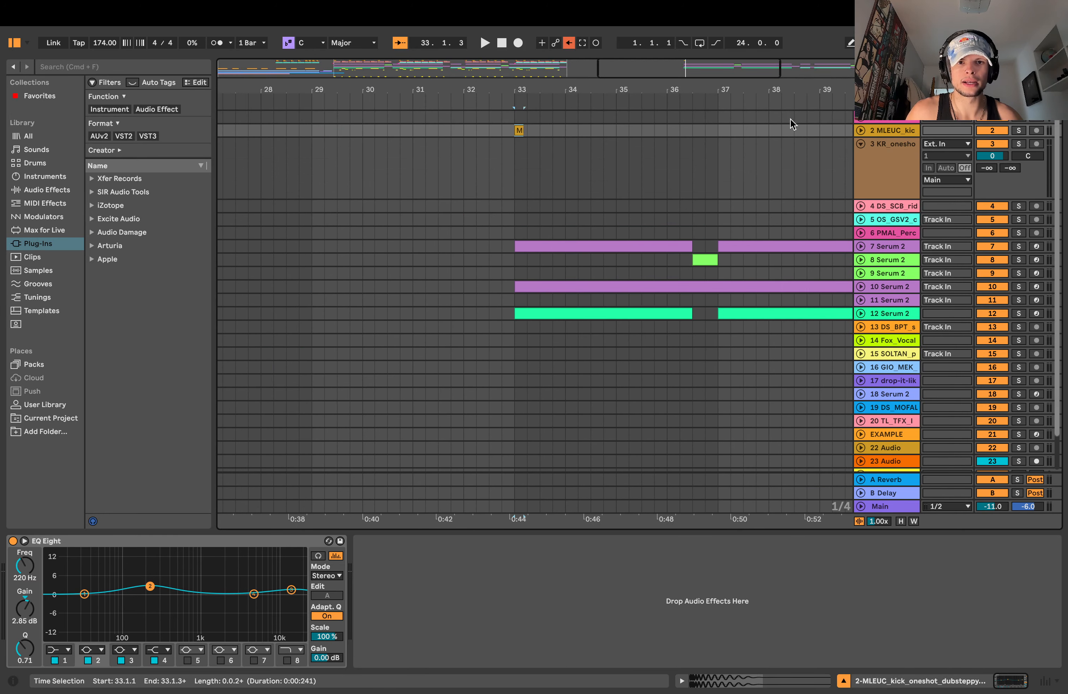
pyautogui.moveTo(649, 89); pyautogui.dragTo(507, 162)
pyautogui.click(333, 145)
pyautogui.click(531, 159)
pyautogui.press('super+v')
pyautogui.press('super+d')
pyautogui.press('super+d')
# - Unfold ride track 4, copy one ride hit to 33.1.1, and duplicate it on every beat through bar 35
pyautogui.moveTo(647, 80); pyautogui.dragTo(719, 93)
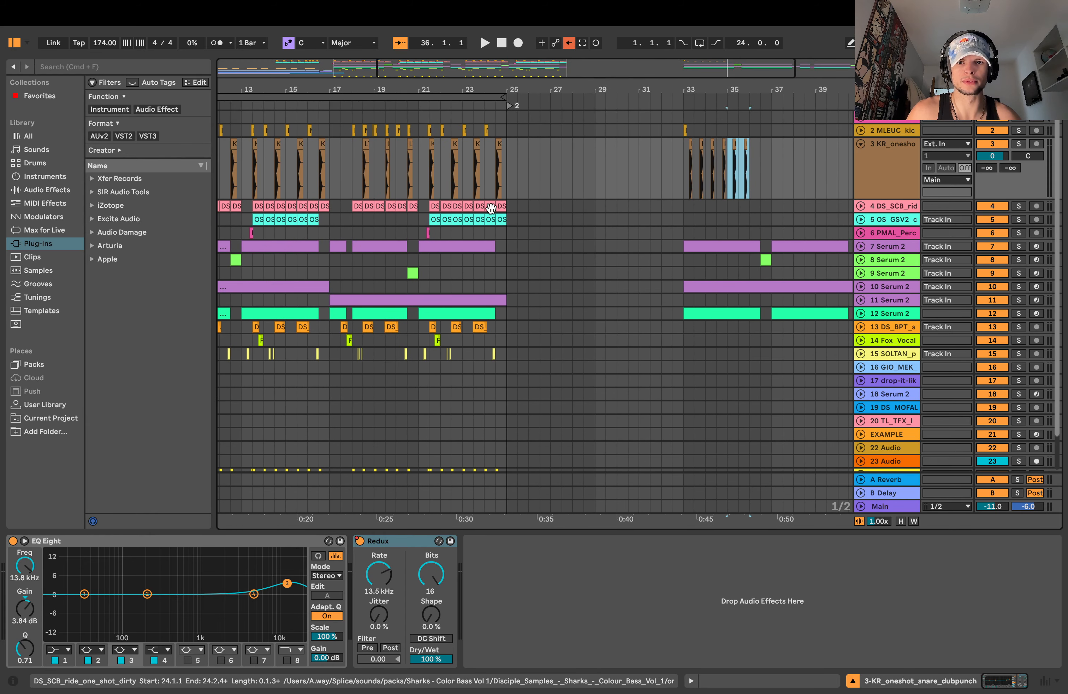
pyautogui.moveTo(509, 207); pyautogui.dragTo(428, 206)
pyautogui.click(297, 204)
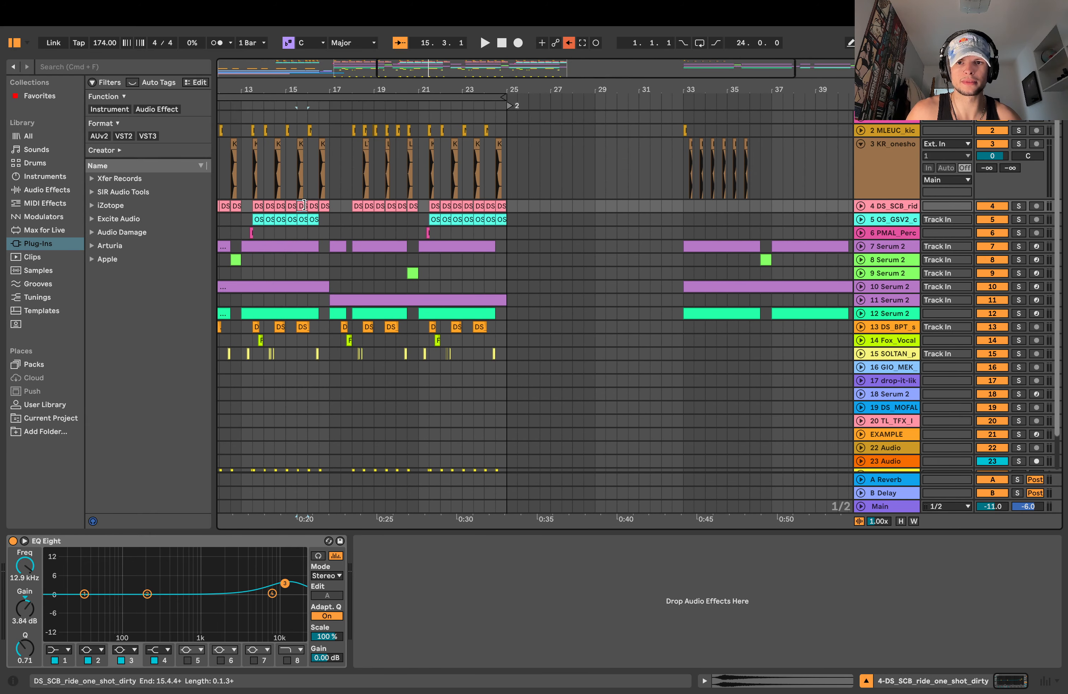
pyautogui.click(861, 206)
pyautogui.moveTo(736, 92); pyautogui.dragTo(672, 162)
pyautogui.click(561, 231)
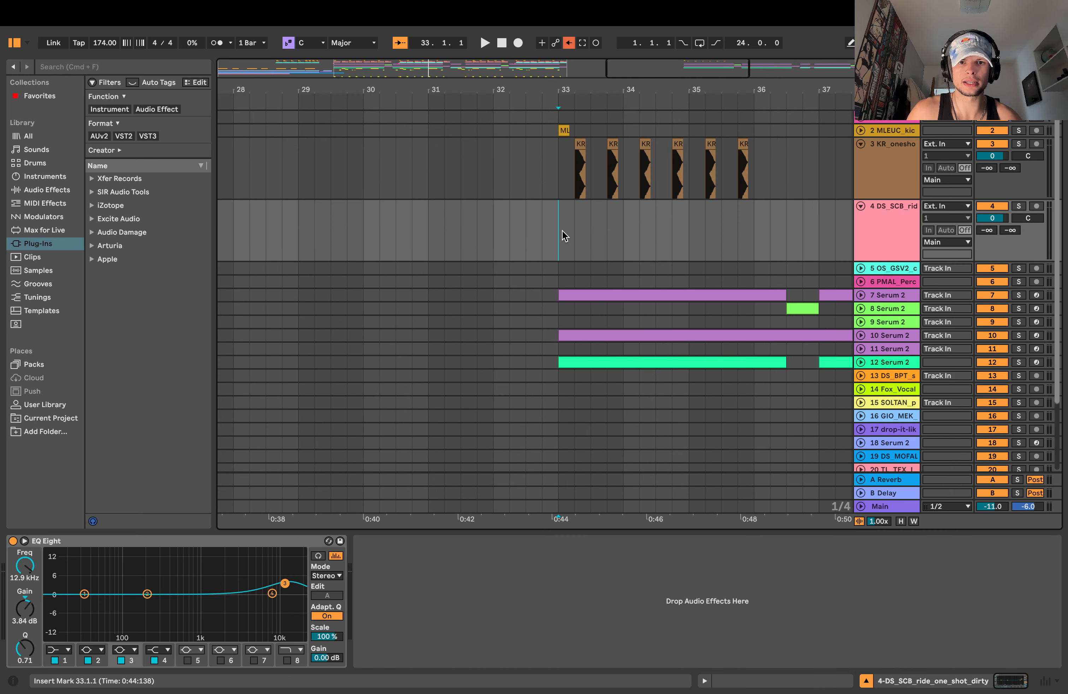
pyautogui.press('super+v')
pyautogui.press('super+d')
pyautogui.press('super+d')
pyautogui.press('super+d')
pyautogui.press('super+d')
pyautogui.press('super+d')
pyautogui.press('super+d')
pyautogui.press('super+d')
pyautogui.press('super+d')
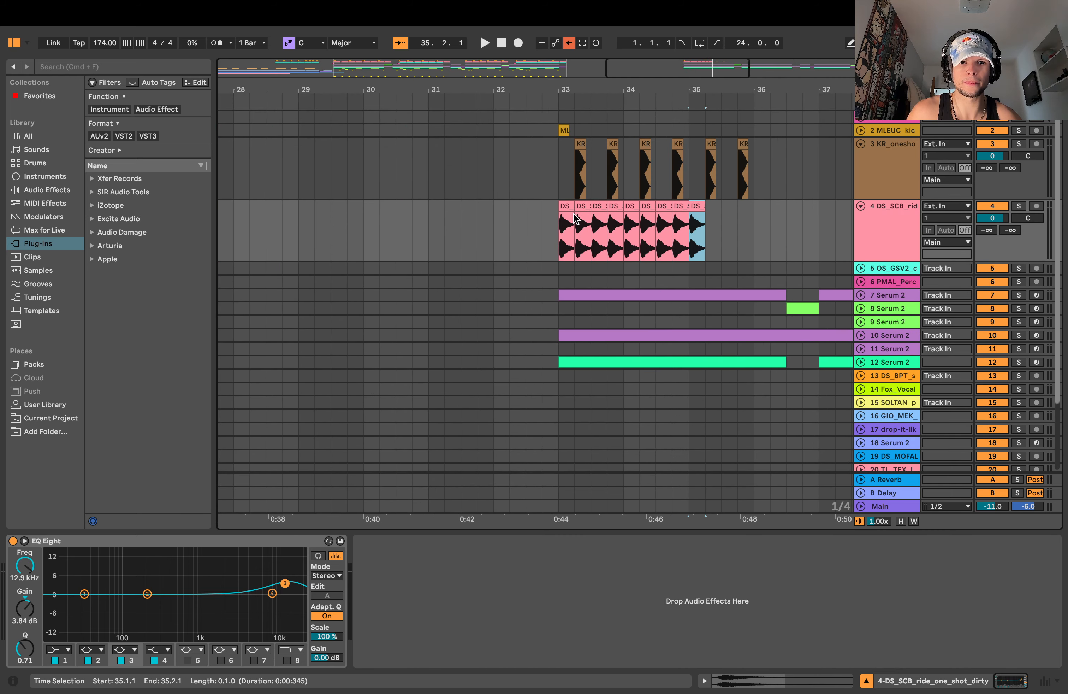
pyautogui.press('super+d')
pyautogui.press('super+d')
pyautogui.press('super+d')
# - Audition the copied section from bar 33 and copy the kick to 35.1.1
pyautogui.click(555, 235)
pyautogui.press('space')
pyautogui.click(564, 131)
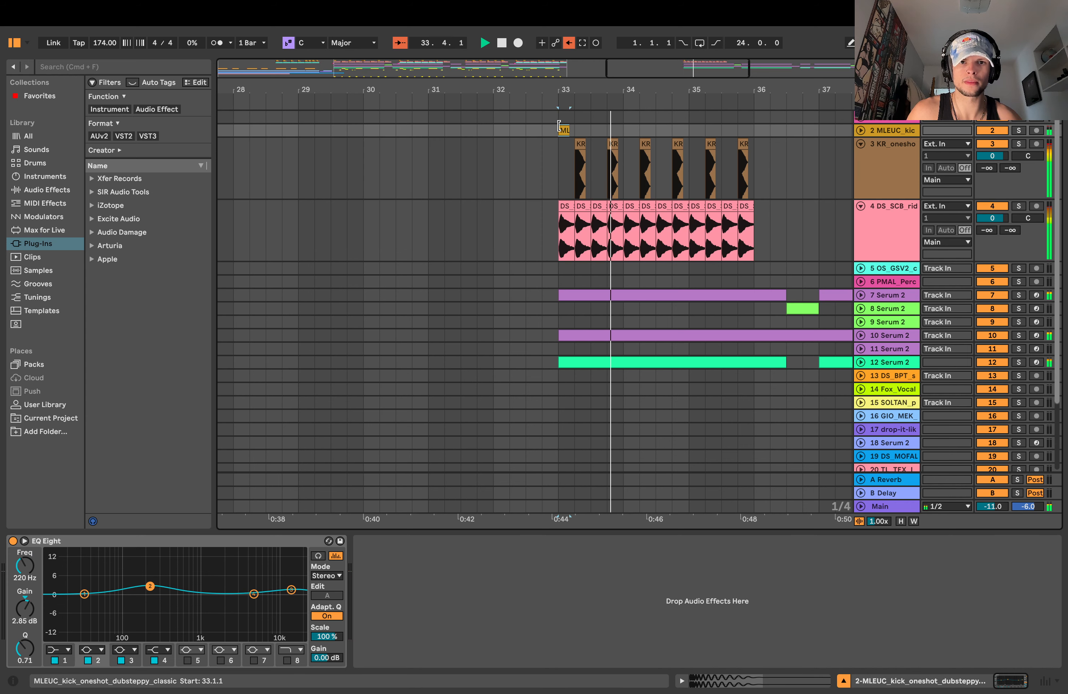
pyautogui.press('super+c')
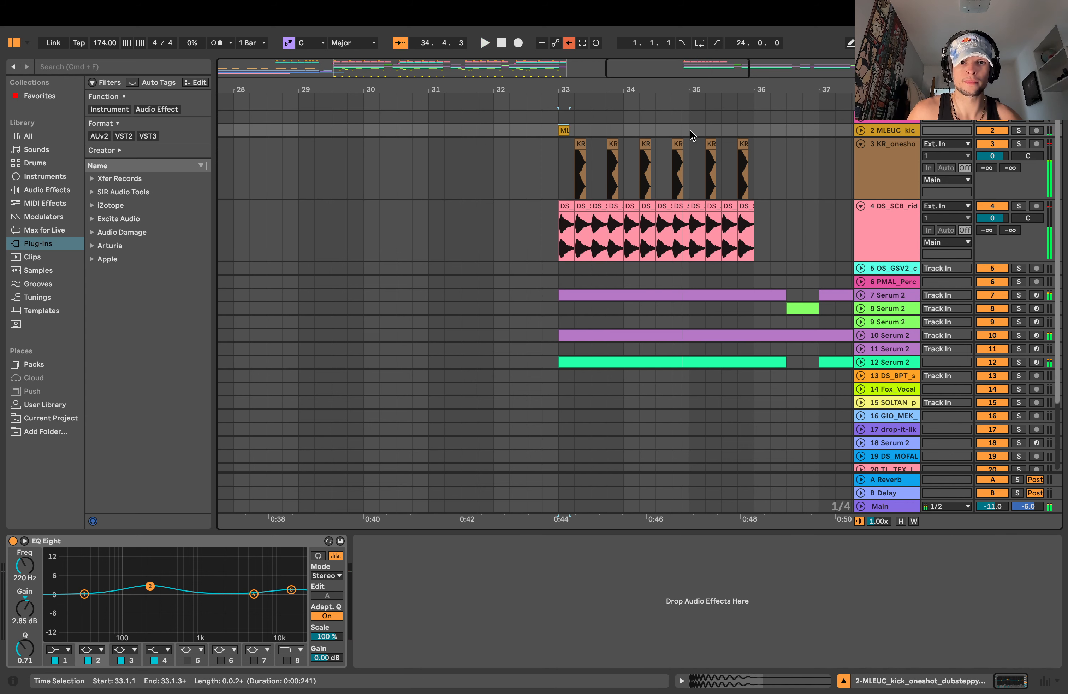
pyautogui.click(690, 132)
pyautogui.press('super+v')
pyautogui.press('space')
pyautogui.moveTo(618, 93)
pyautogui.mouseDown()
pyautogui.moveTo(694, 93)
pyautogui.moveTo(610, 93)
pyautogui.mouseUp()
pyautogui.press('space')
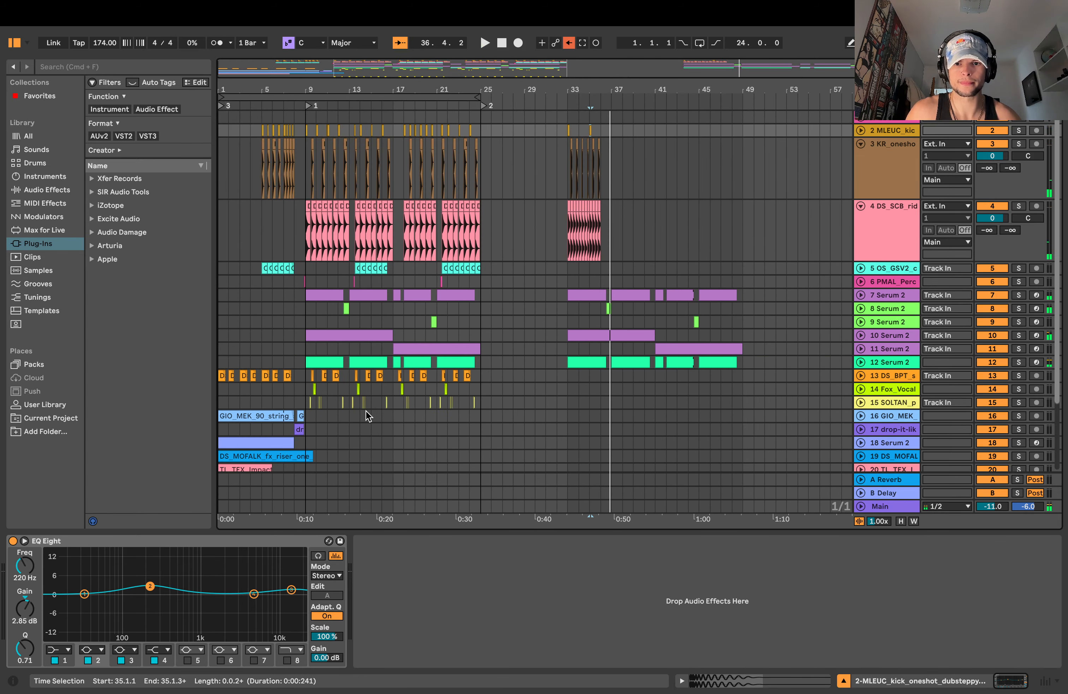
# - Copy a sidechain trigger clip on track 24 to beats 1, 2 and 4 of bar 33, and duplicate the bar across bars 34 and 35
pyautogui.scroll(-5, 365, 418)
pyautogui.click(362, 430)
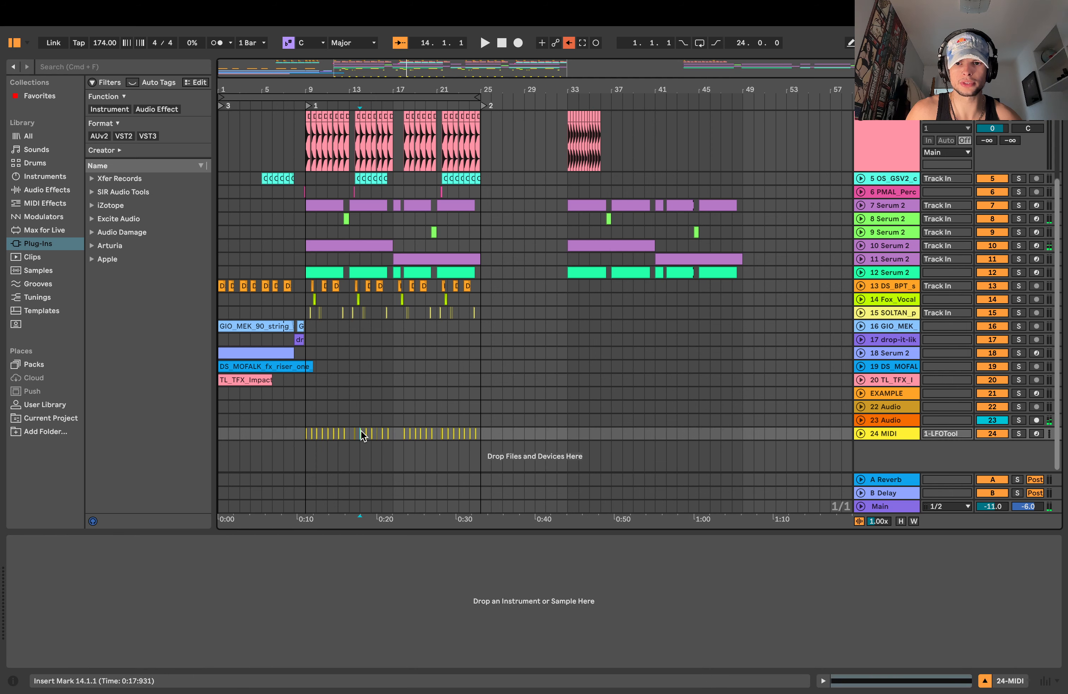
pyautogui.doubleClick(360, 430)
pyautogui.hotkey('shift', 'Tab')
pyautogui.moveTo(572, 93); pyautogui.dragTo(481, 509)
pyautogui.click(346, 466)
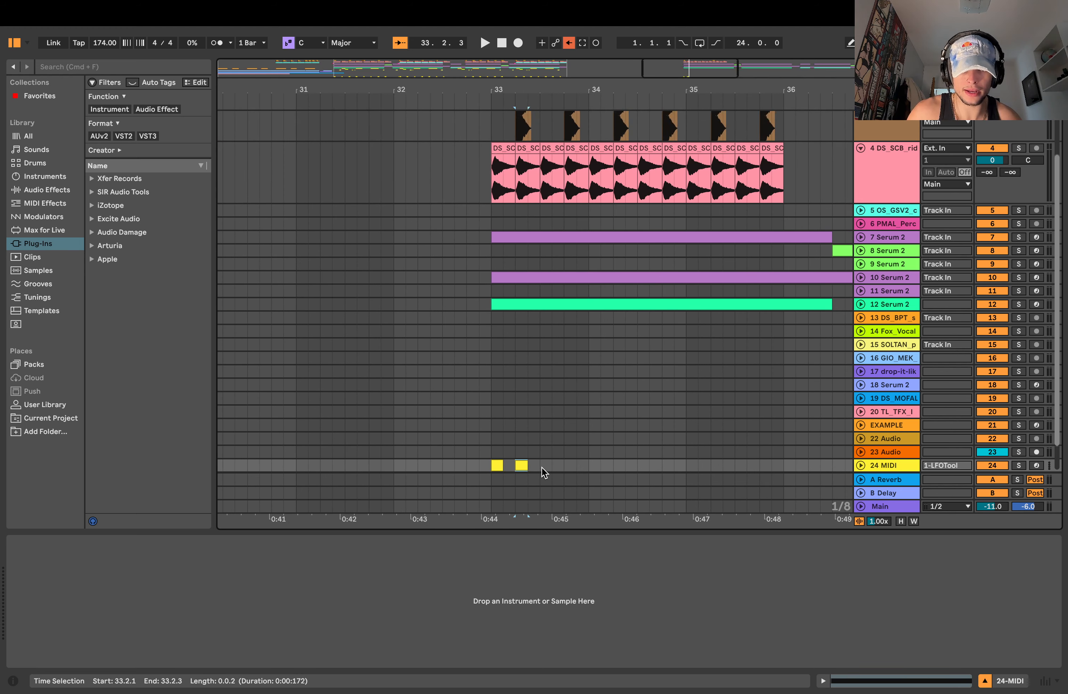
pyautogui.click(562, 466)
pyautogui.press('super+v')
pyautogui.click(497, 466)
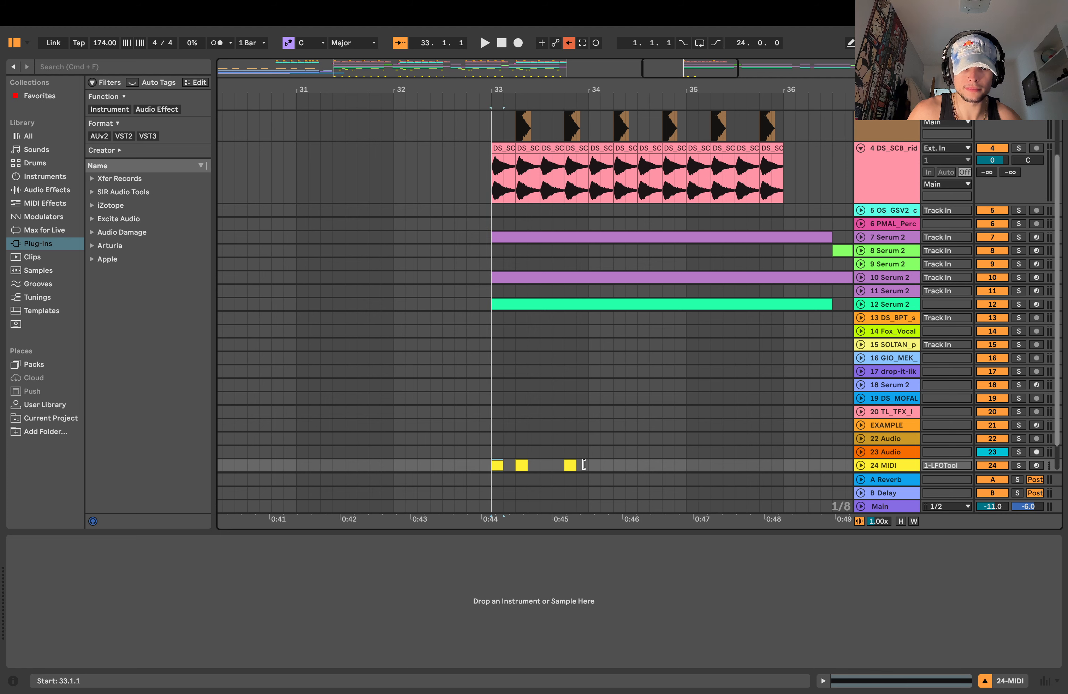
pyautogui.moveTo(585, 464); pyautogui.dragTo(492, 434)
pyautogui.press('super+d')
pyautogui.press('super+d')
# - Copy the kick from 35.1.1 to 34.1.1 and play the section from just before bar 33
pyautogui.scroll(4, 493, 437)
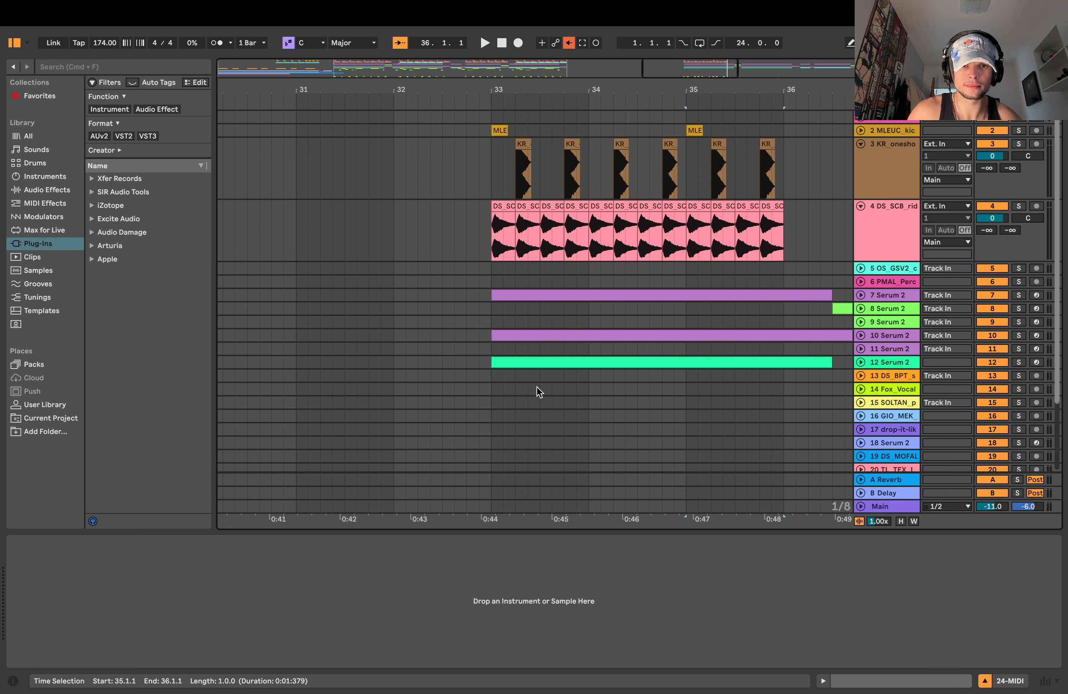
pyautogui.click(694, 131)
pyautogui.press('super+c')
pyautogui.click(593, 132)
pyautogui.press('super+v')
pyautogui.click(483, 147)
pyautogui.press('space')
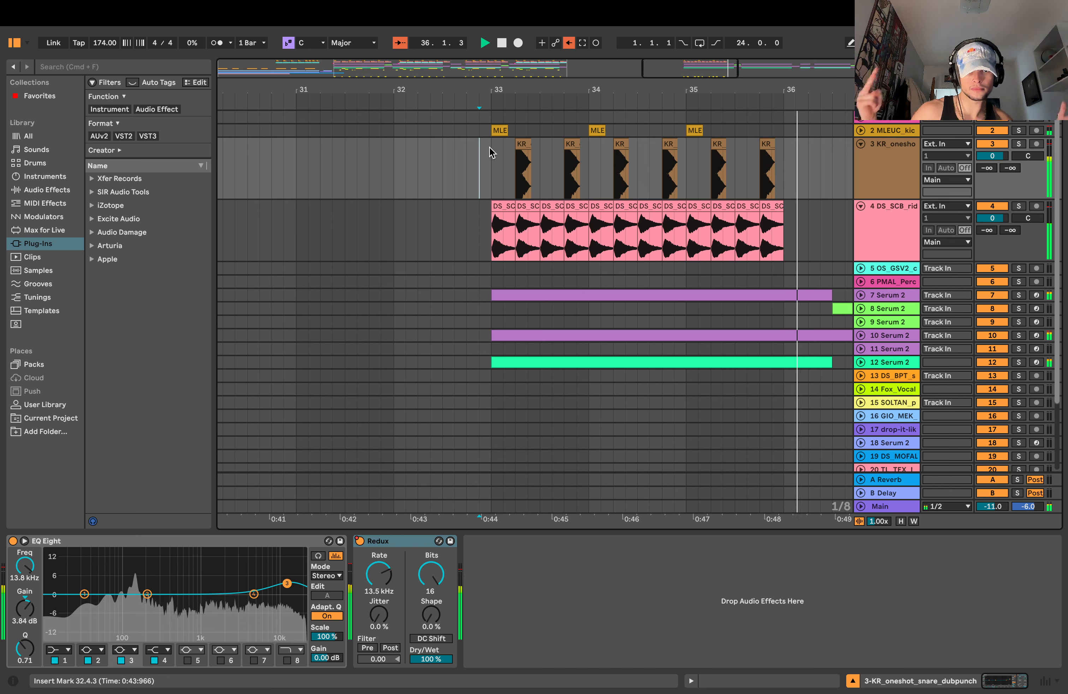
pyautogui.press('space')
# - Duplicate the drum clips on tracks 2–4 and the track 24 sidechain clips from bars 33–36 to start at bar 37
pyautogui.moveTo(541, 88); pyautogui.dragTo(438, 54)
pyautogui.moveTo(590, 167); pyautogui.dragTo(416, 230)
pyautogui.moveTo(593, 130); pyautogui.dragTo(415, 235)
pyautogui.press('super+d')
pyautogui.click(405, 249)
pyautogui.scroll(-4, 459, 280)
pyautogui.moveTo(592, 439); pyautogui.dragTo(404, 428)
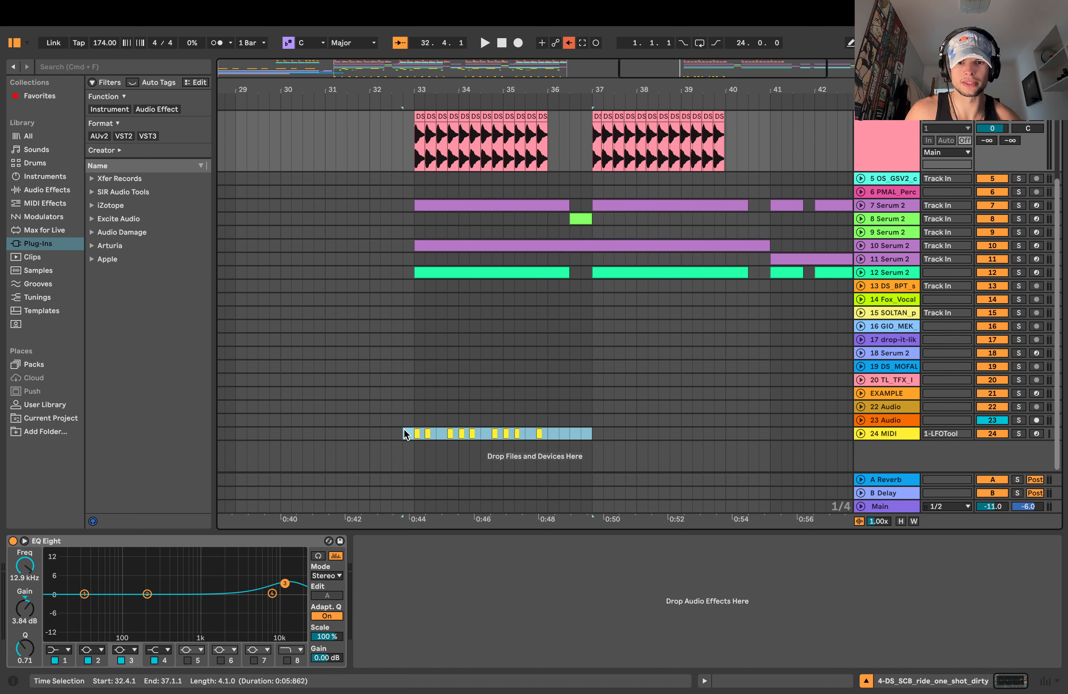
pyautogui.press('super+d')
# - Play from 33.1.1, duplicate the snares of bar 35 into bar 36, and delete the bar's last snare
pyautogui.click(411, 421)
pyautogui.press('space')
pyautogui.scroll(4, 497, 334)
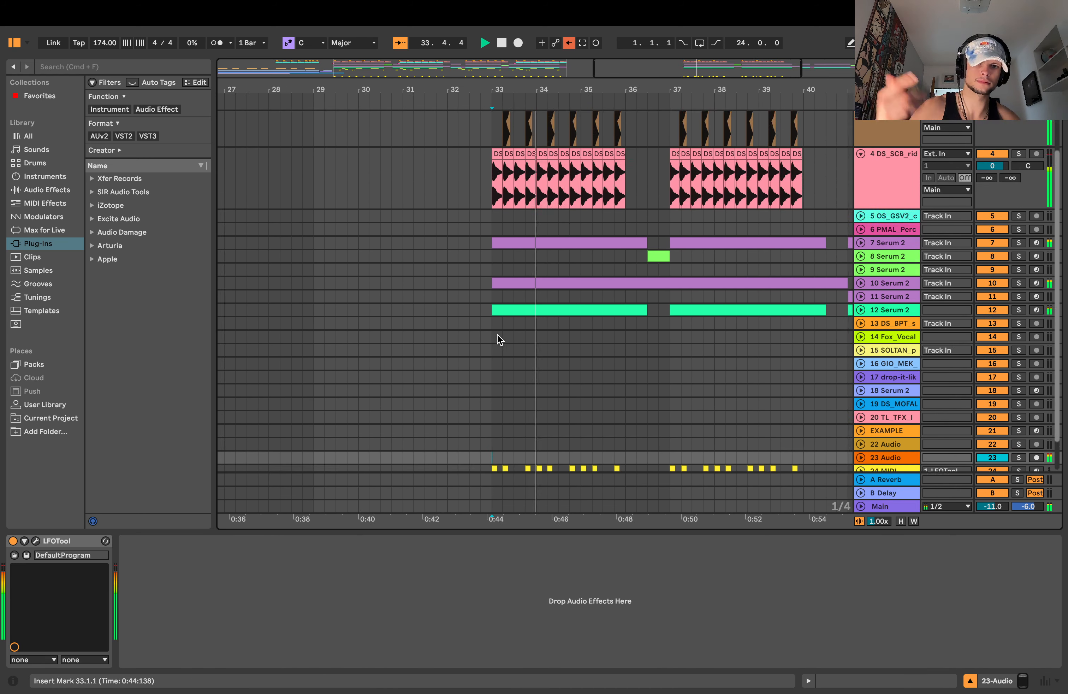
pyautogui.moveTo(473, 84); pyautogui.dragTo(456, 104)
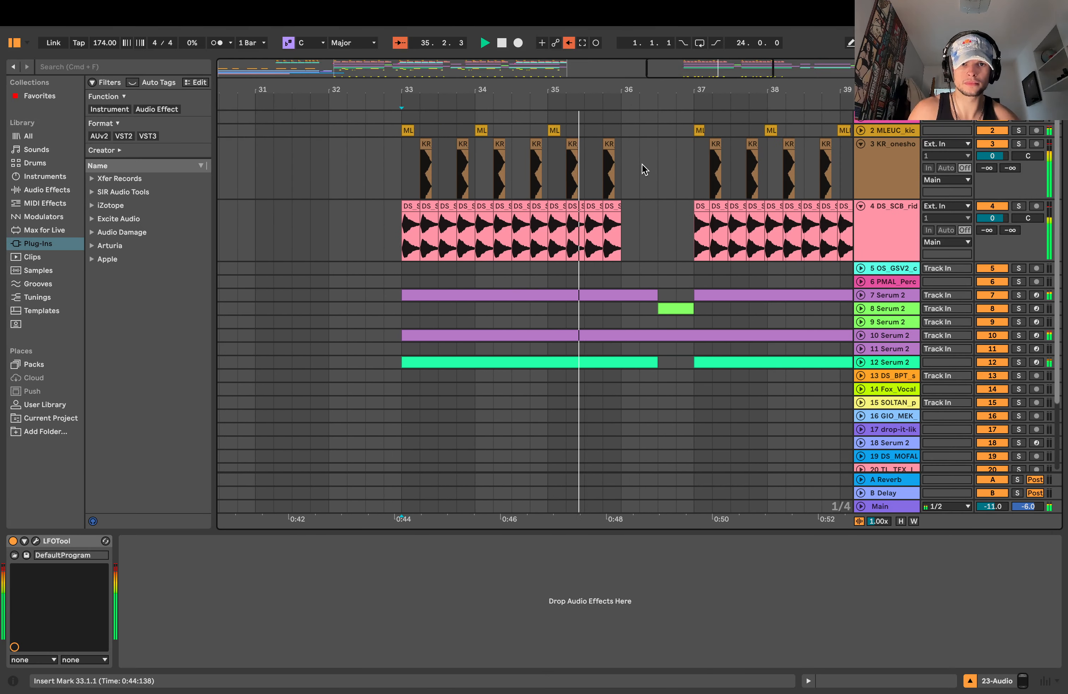
pyautogui.moveTo(620, 170); pyautogui.dragTo(549, 173)
pyautogui.press('super+d')
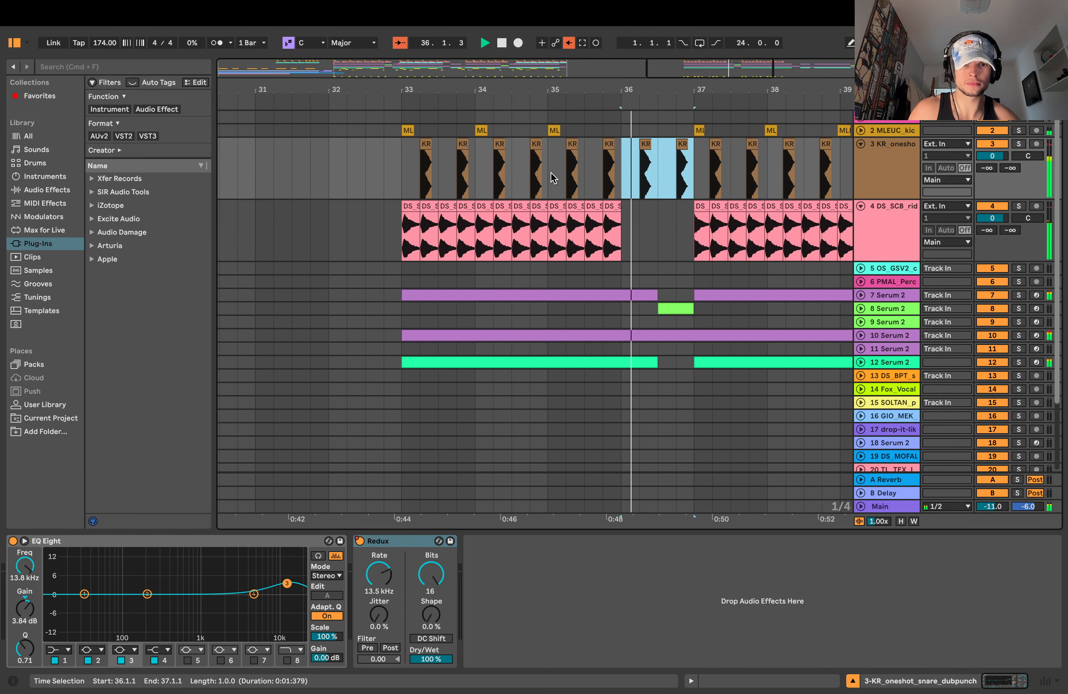
pyautogui.click(684, 145)
pyautogui.press('Delete')
# - Listen to the section from bar 37 until bar 40, stop playback, and return to the full arrangement
pyautogui.moveTo(697, 92); pyautogui.dragTo(555, 84)
pyautogui.scroll(-1, 580, 229)
pyautogui.scroll(-3, 577, 232)
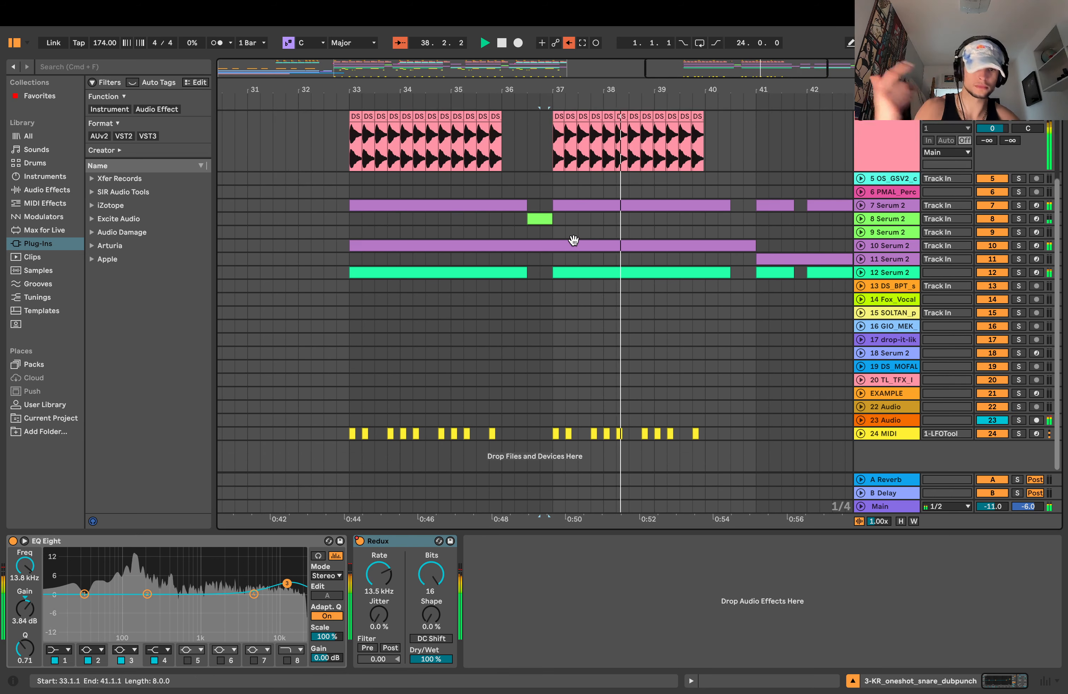
pyautogui.scroll(3, 572, 238)
pyautogui.scroll(-3, 569, 241)
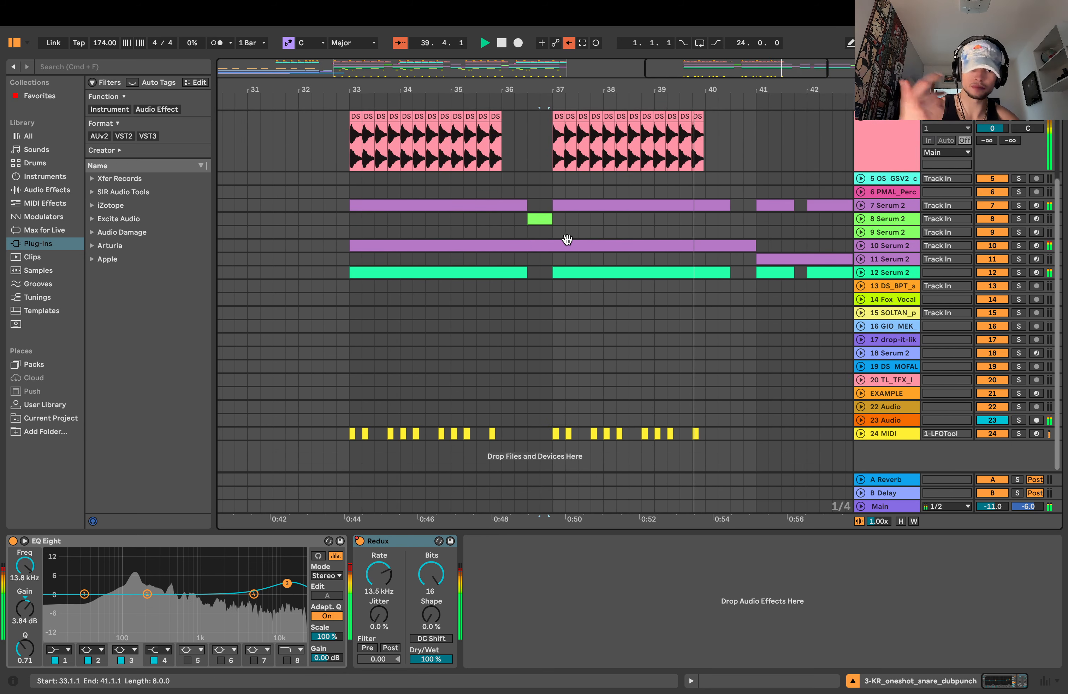
pyautogui.press('space')
pyautogui.moveTo(677, 93); pyautogui.dragTo(639, 97)
pyautogui.scroll(3, 752, 164)
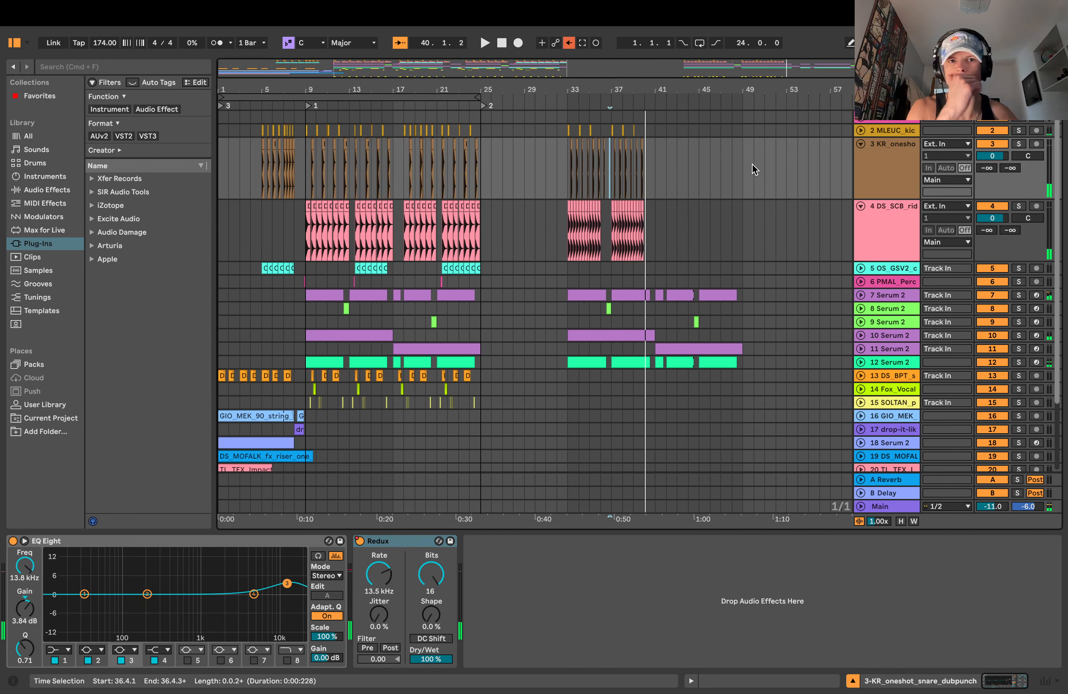
# - Delete all the copied drum, Serum 2 and sidechain clips after bar 30
pyautogui.moveTo(754, 166); pyautogui.dragTo(569, 178)
pyautogui.moveTo(732, 134); pyautogui.dragTo(576, 290)
pyautogui.press('Delete')
pyautogui.press('Delete')
pyautogui.scroll(-3, 762, 237)
pyautogui.press('Delete')
pyautogui.moveTo(536, 376); pyautogui.dragTo(753, 456)
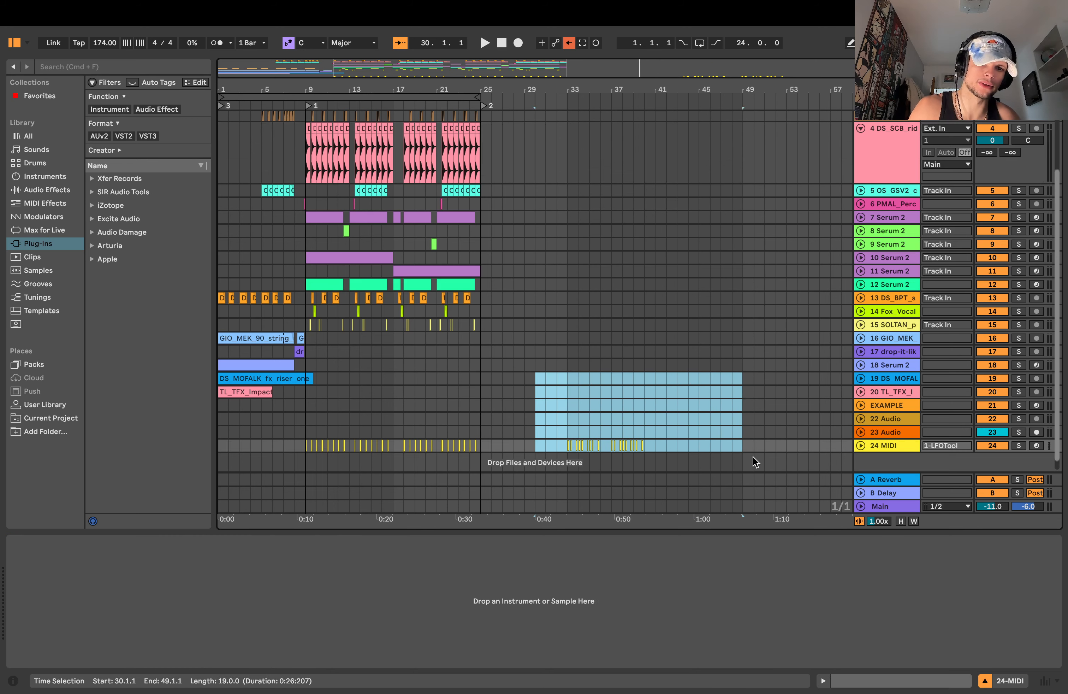
pyautogui.press('Delete')
pyautogui.click(798, 445)
# - Set the tempo back to 140 BPM and fold all tracks together
pyautogui.moveTo(308, 77); pyautogui.dragTo(308, 97)
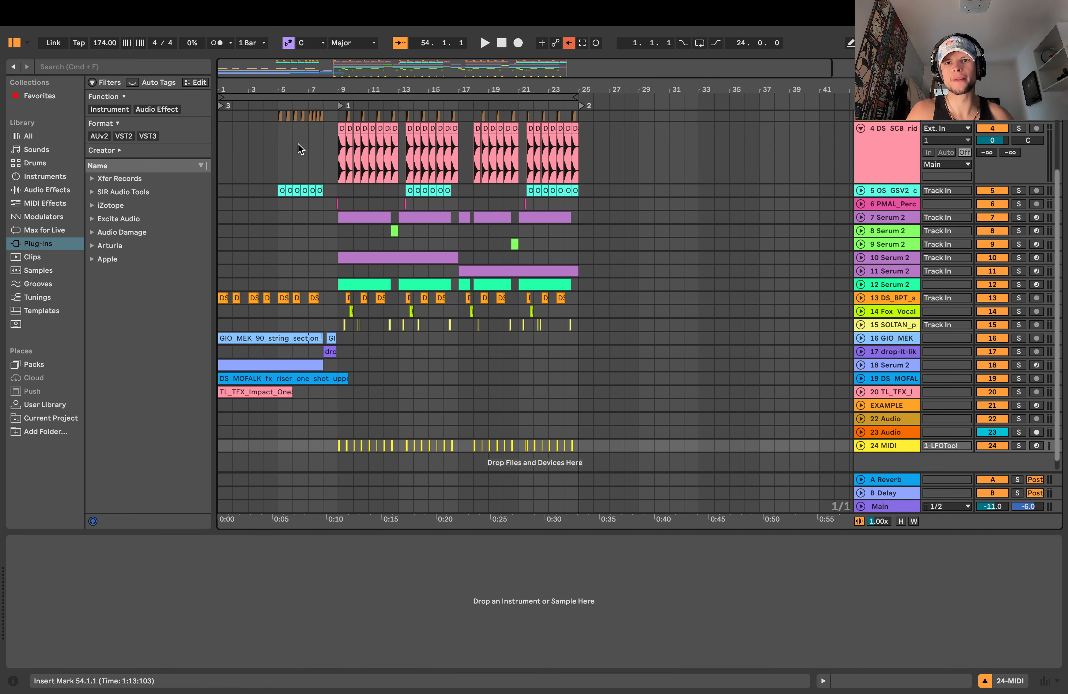
pyautogui.moveTo(105, 43); pyautogui.dragTo(104, 61)
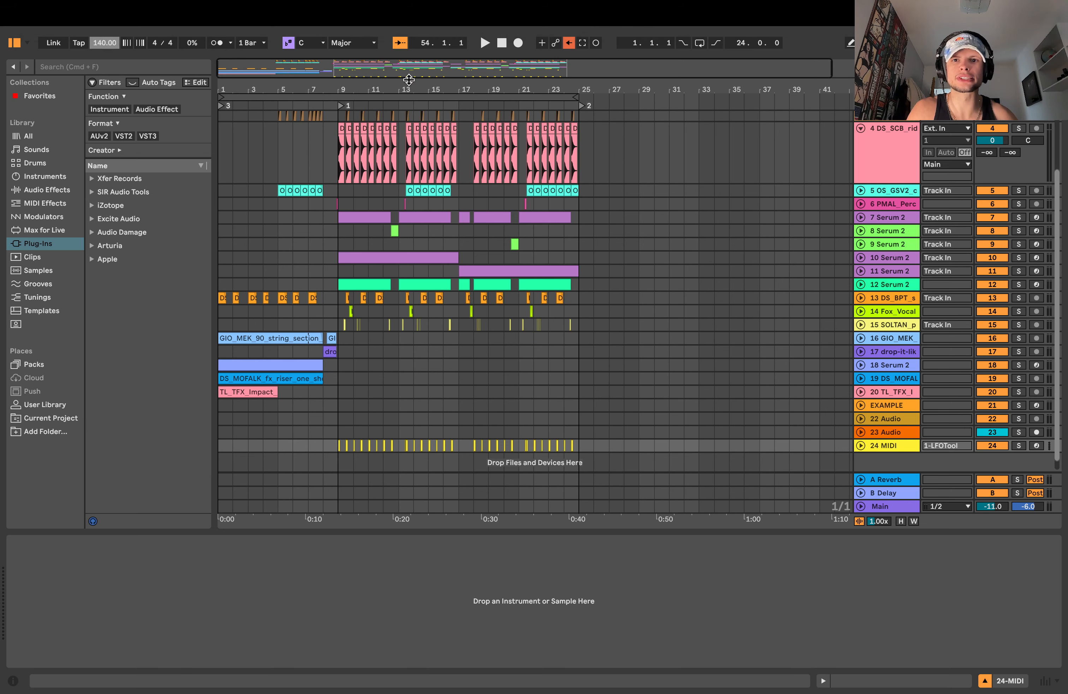
pyautogui.moveTo(407, 86); pyautogui.dragTo(407, 102)
pyautogui.hscroll(-3, 503, 136)
pyautogui.click(656, 208)
pyautogui.scroll(3, 656, 209)
pyautogui.click(747, 229)
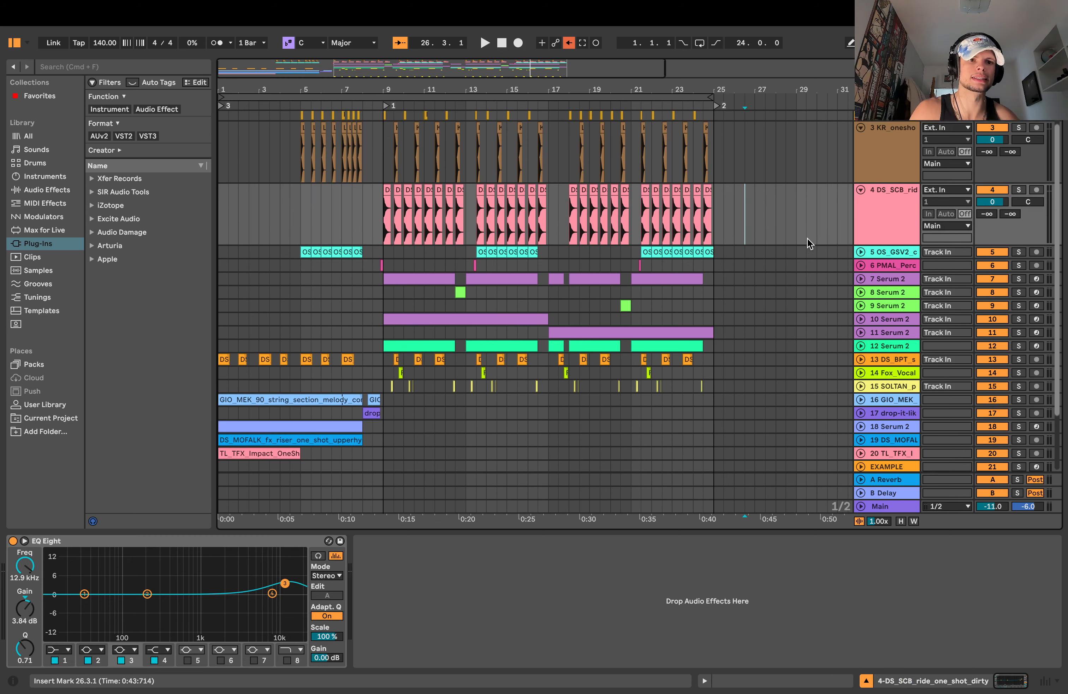
pyautogui.scroll(1, 807, 243)
pyautogui.click(877, 231)
pyautogui.press('super+a')
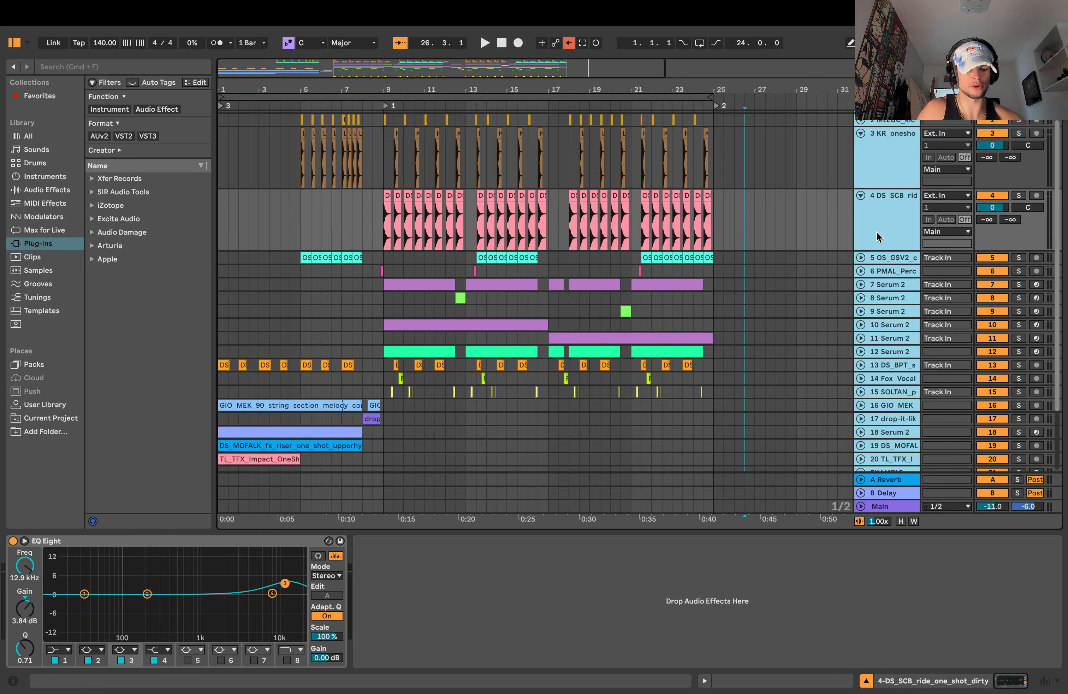
pyautogui.press('u')
# - Highlight the whole arrangement from 1.1.1 to 25.1.1 across all tracks, clear the selection, and fit the arrangement in view
pyautogui.click(716, 265)
pyautogui.moveTo(713, 129); pyautogui.dragTo(169, 429)
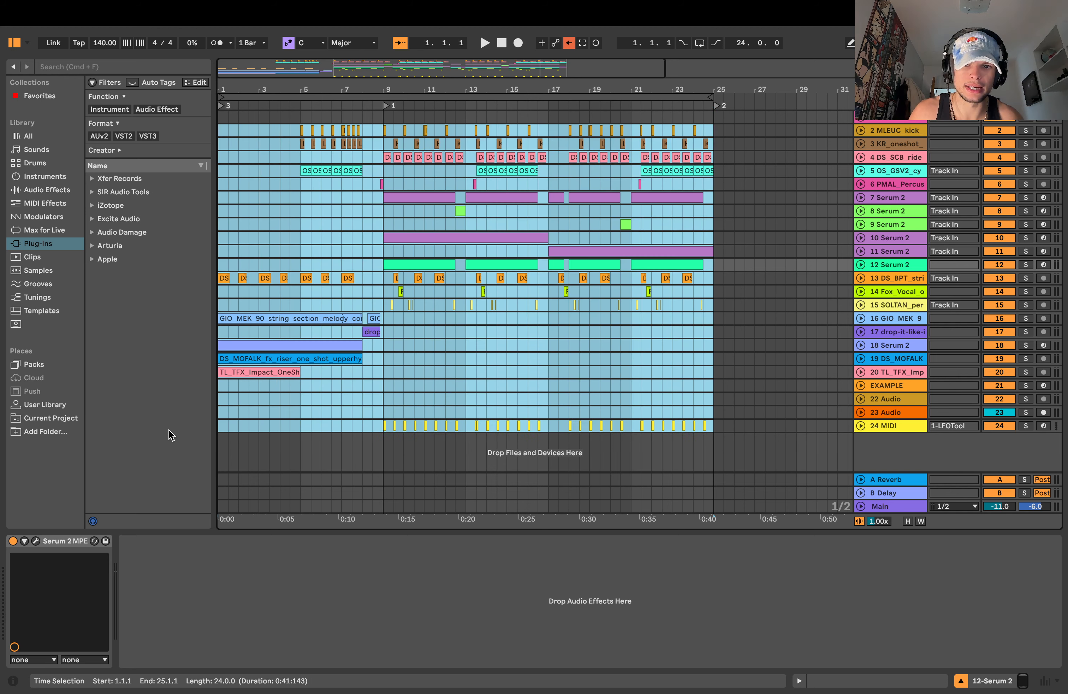
pyautogui.click(415, 355)
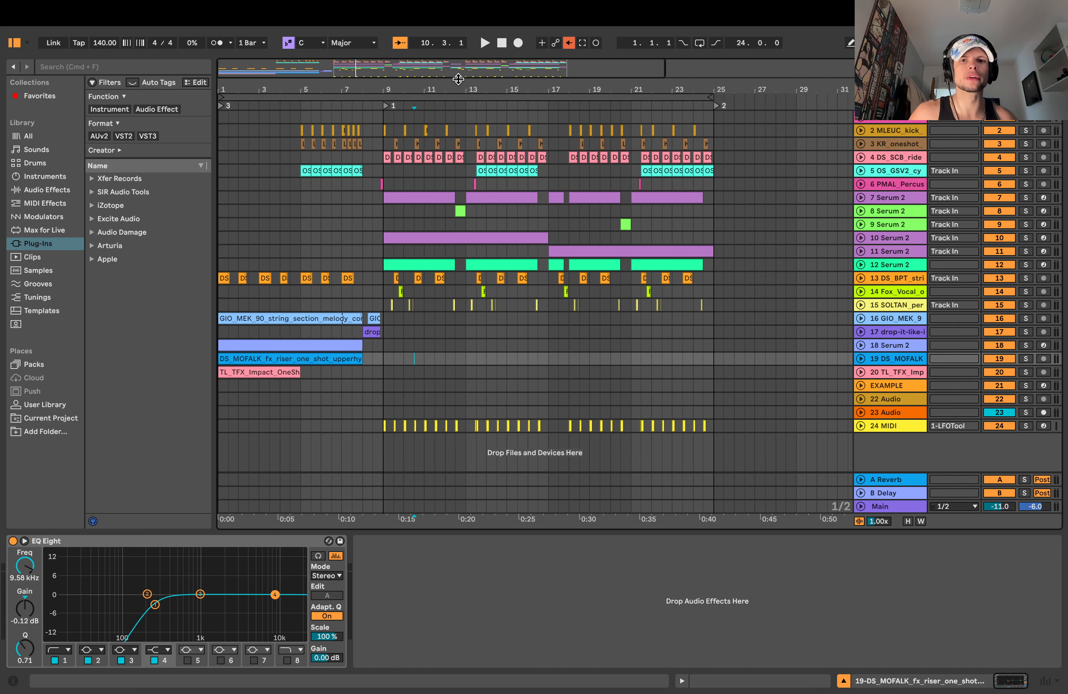
pyautogui.scroll(3, 407, 357)
pyautogui.scroll(-3, 406, 356)
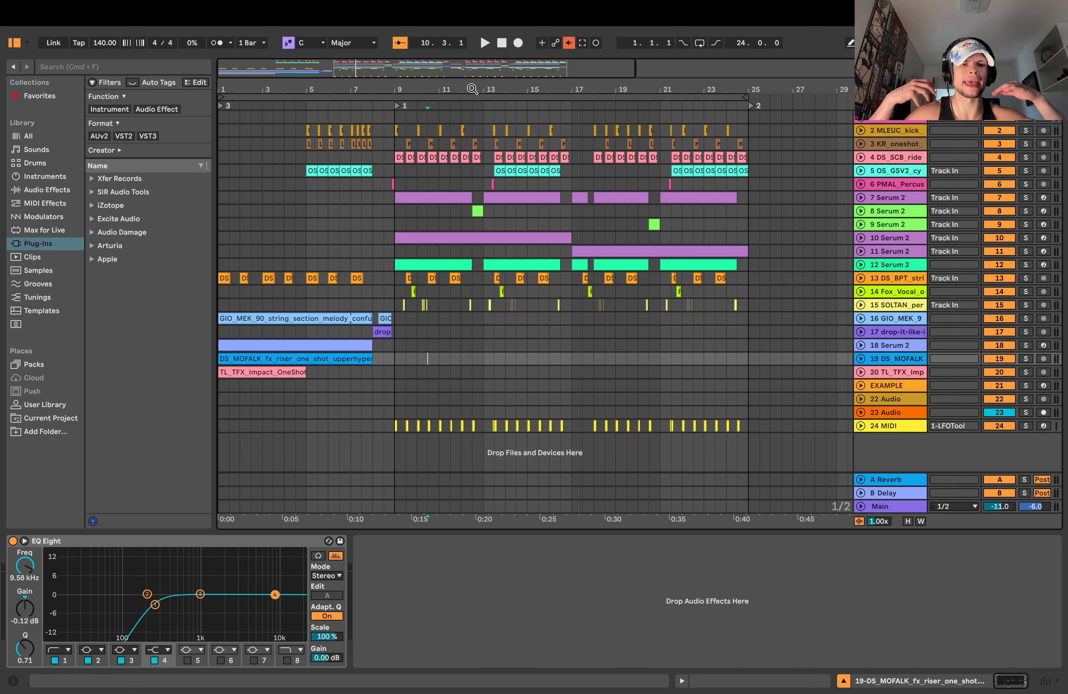
pyautogui.scroll(2, 428, 356)
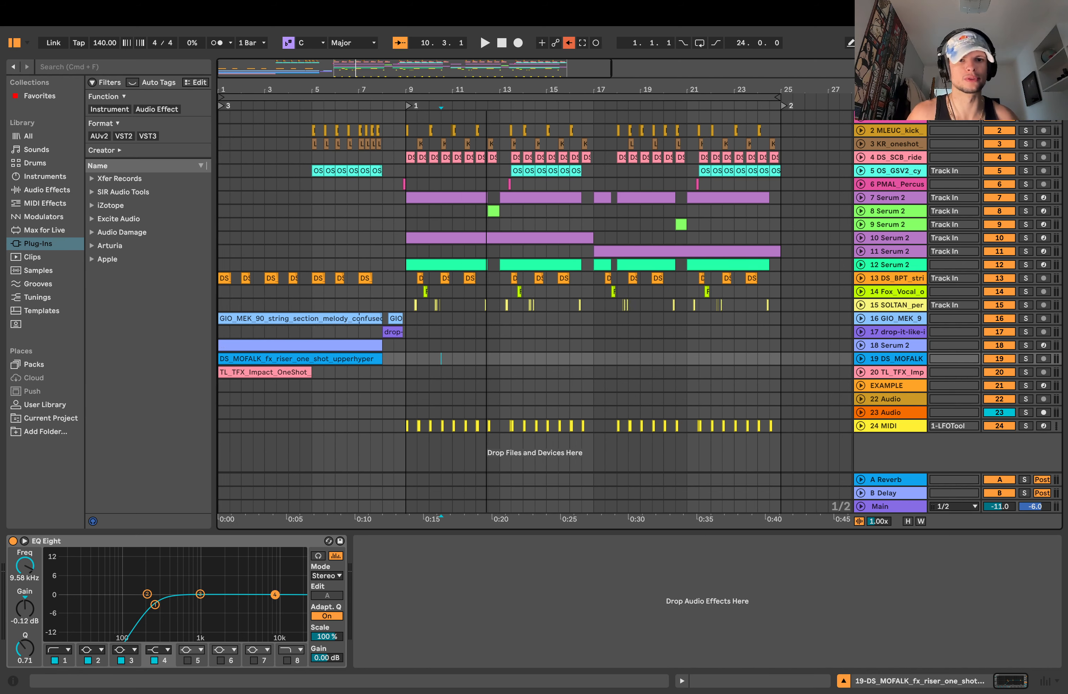
pyautogui.moveTo(490, 84); pyautogui.dragTo(486, 81)
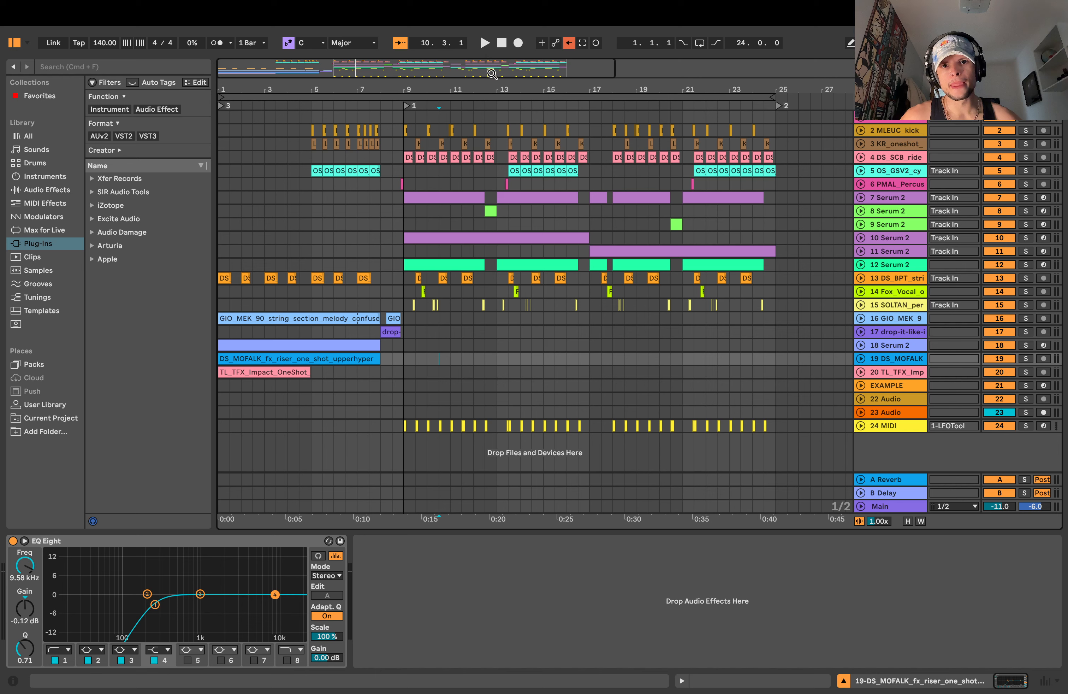
pyautogui.moveTo(490, 85); pyautogui.dragTo(485, 87)
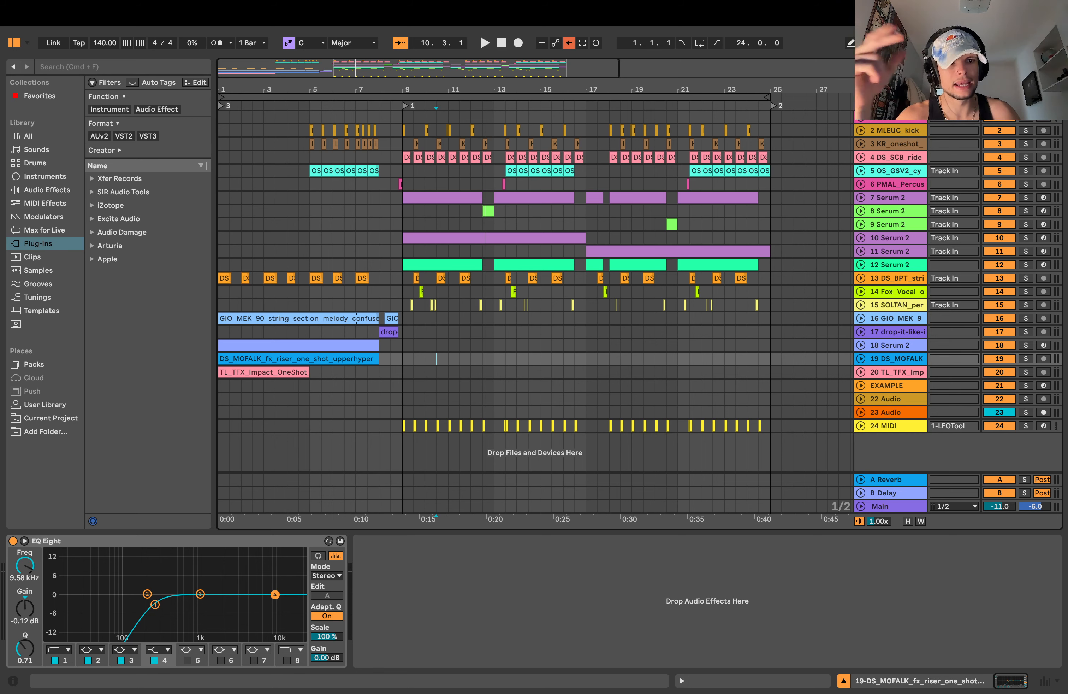
pyautogui.moveTo(485, 86); pyautogui.dragTo(500, 91)
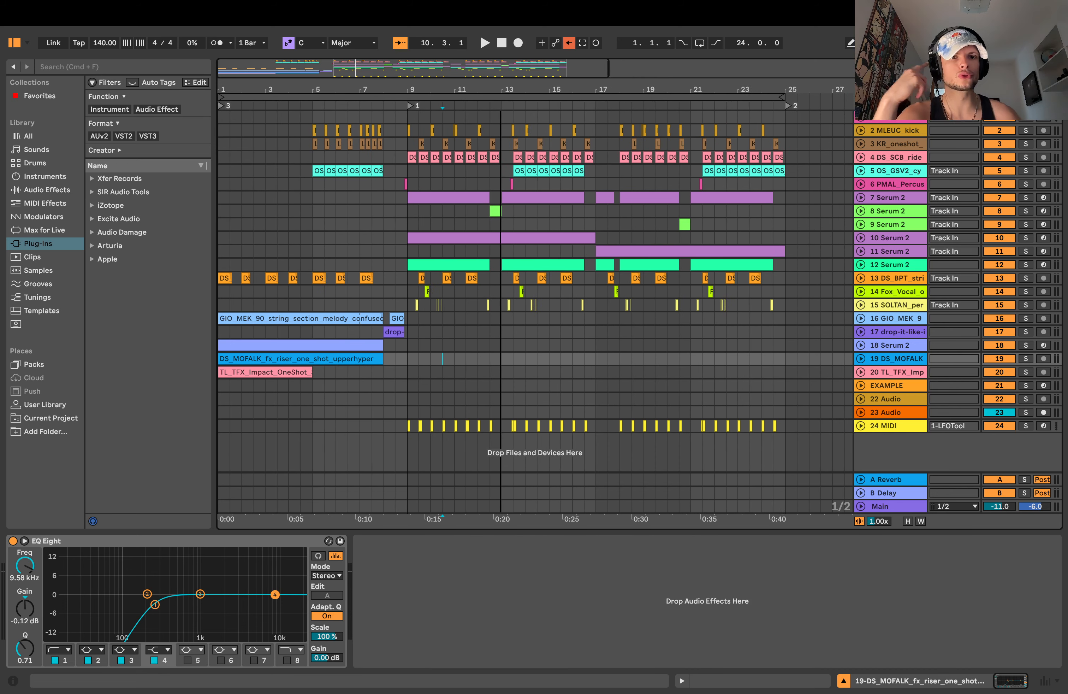
pyautogui.moveTo(500, 91); pyautogui.dragTo(511, 94)
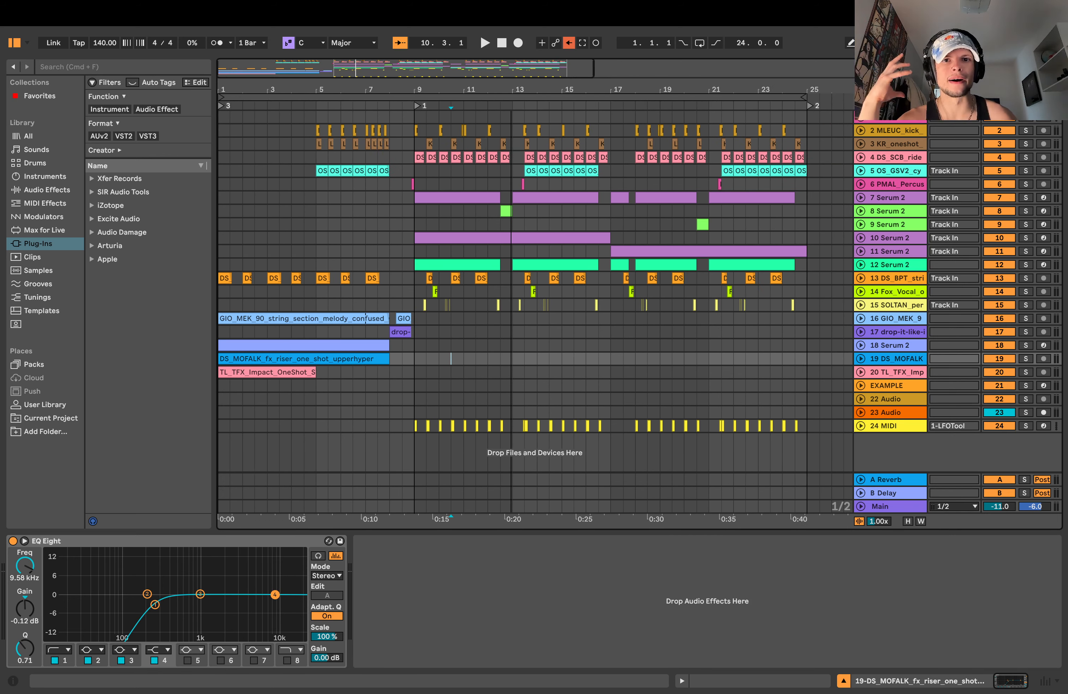
pyautogui.moveTo(511, 94)
pyautogui.mouseDown()
pyautogui.moveTo(466, 87)
pyautogui.moveTo(518, 87)
pyautogui.mouseUp()
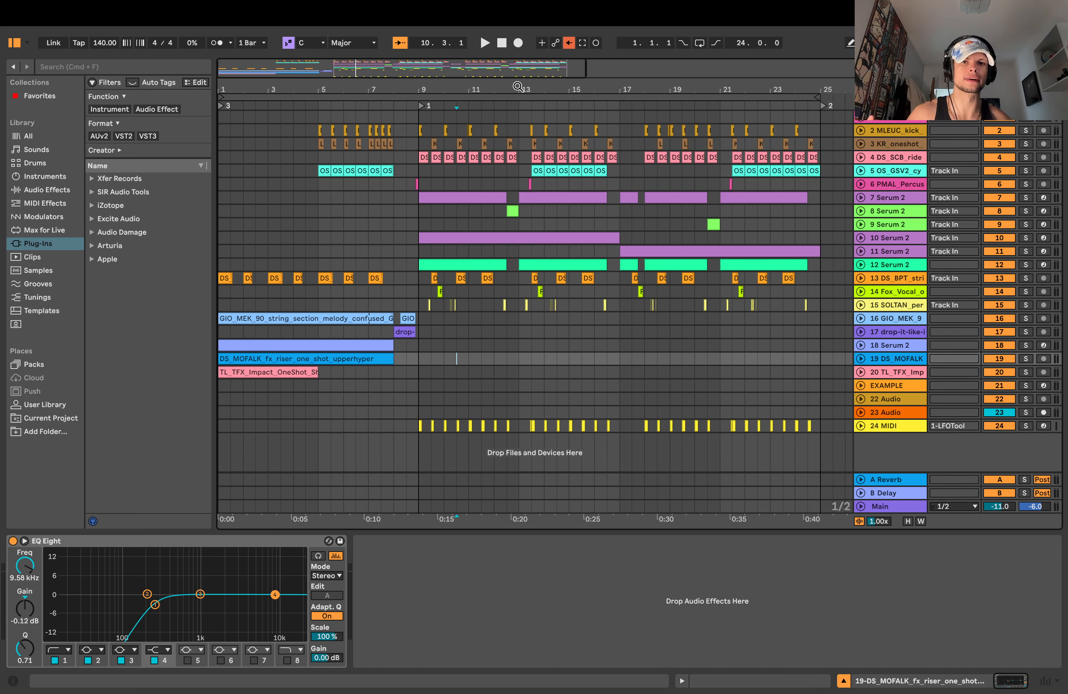
pyautogui.moveTo(518, 85); pyautogui.dragTo(518, 94)
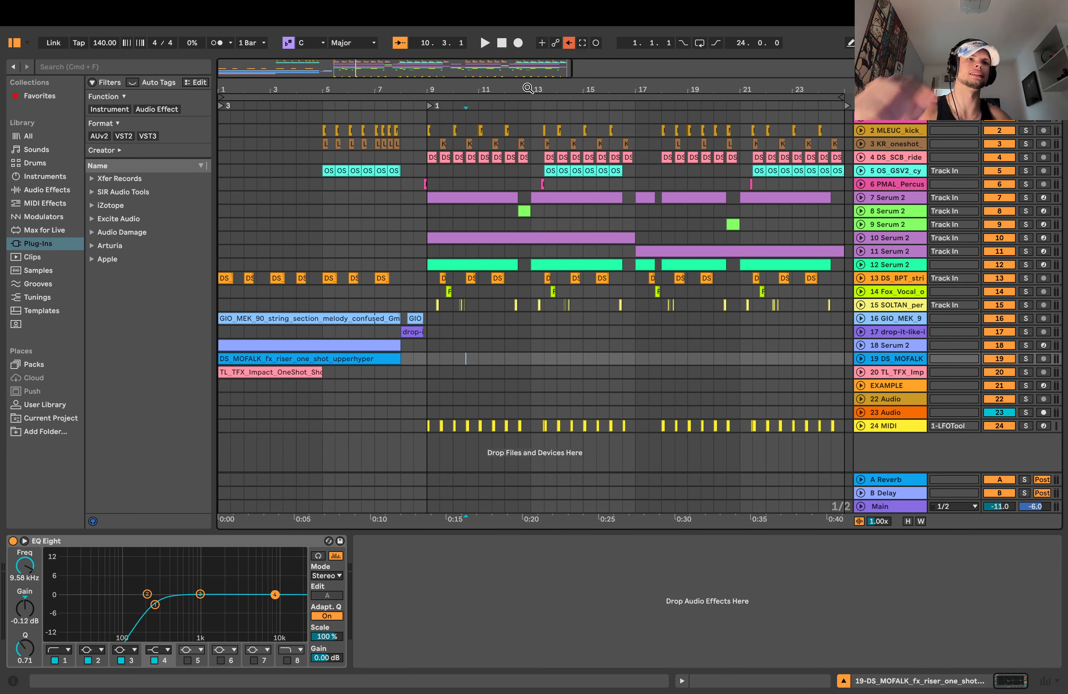
pyautogui.moveTo(530, 84)
pyautogui.mouseDown()
pyautogui.moveTo(522, 72)
pyautogui.moveTo(526, 84)
pyautogui.mouseUp()
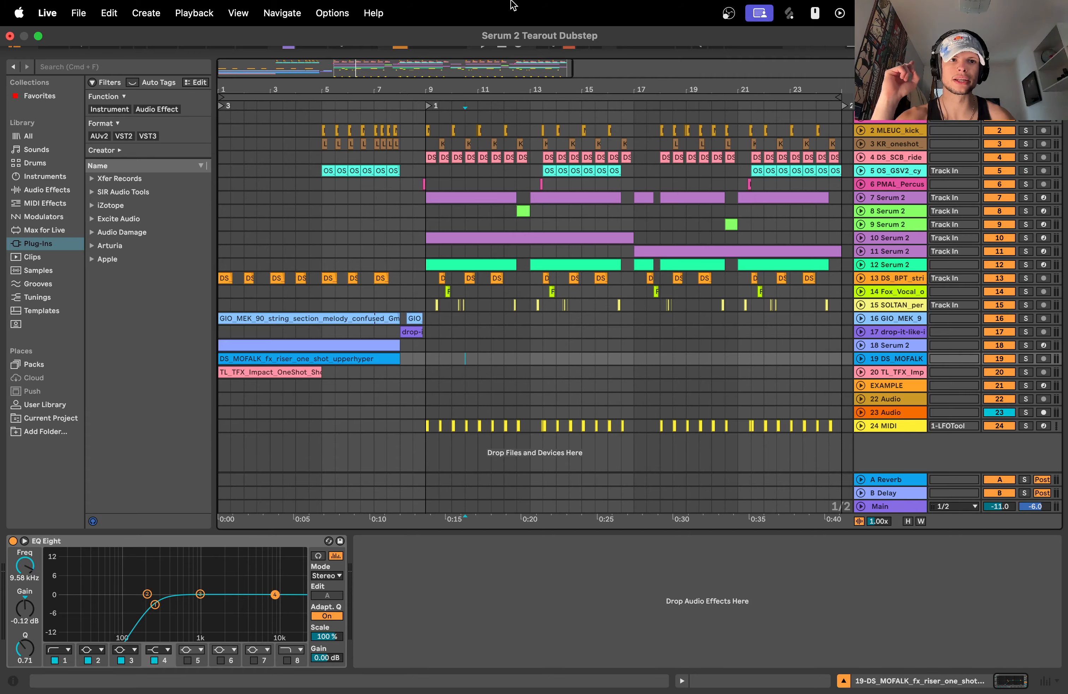
pyautogui.moveTo(701, 692)
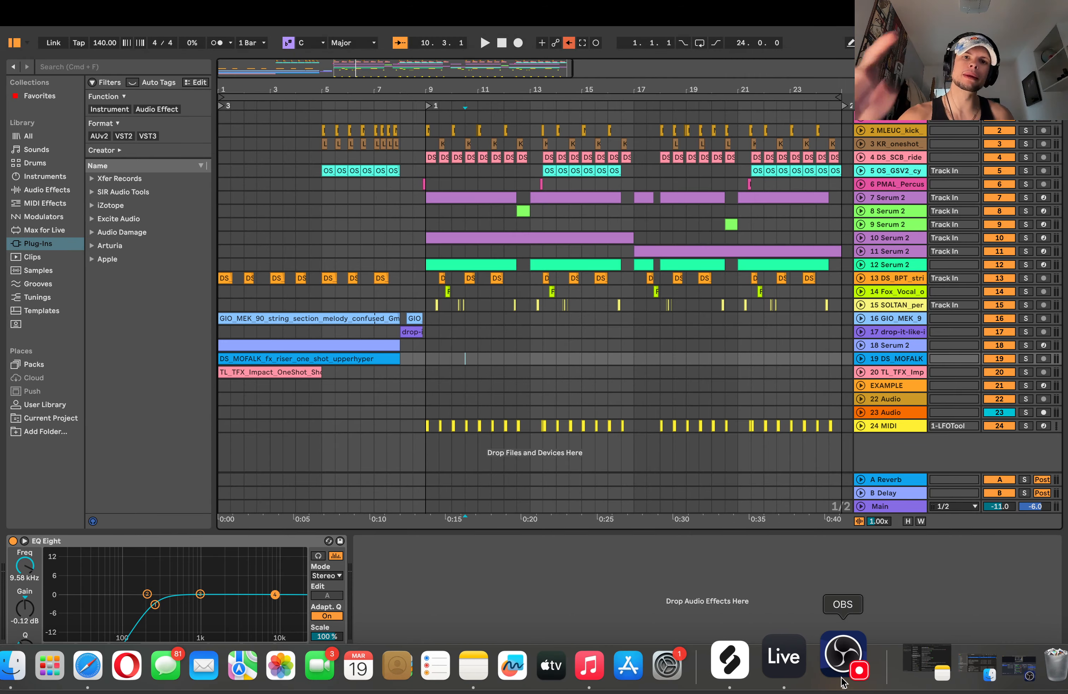